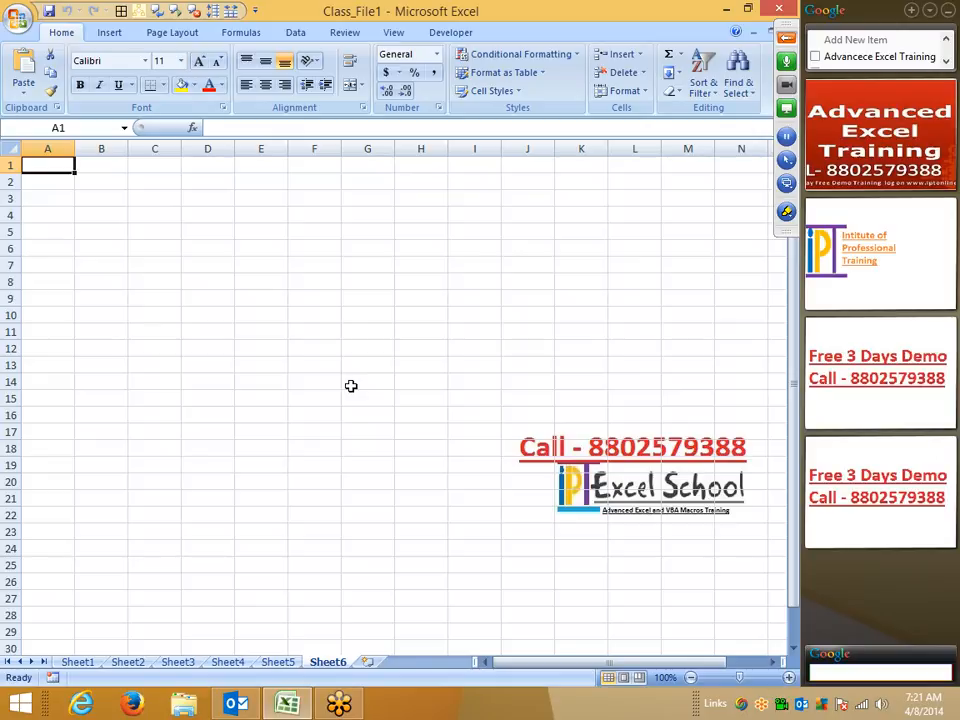
- Enter the arithmetic operators +, /, *, - and ^ in cells F1 to F5, one per cell
click(313, 164)
text(+)
key(Return)
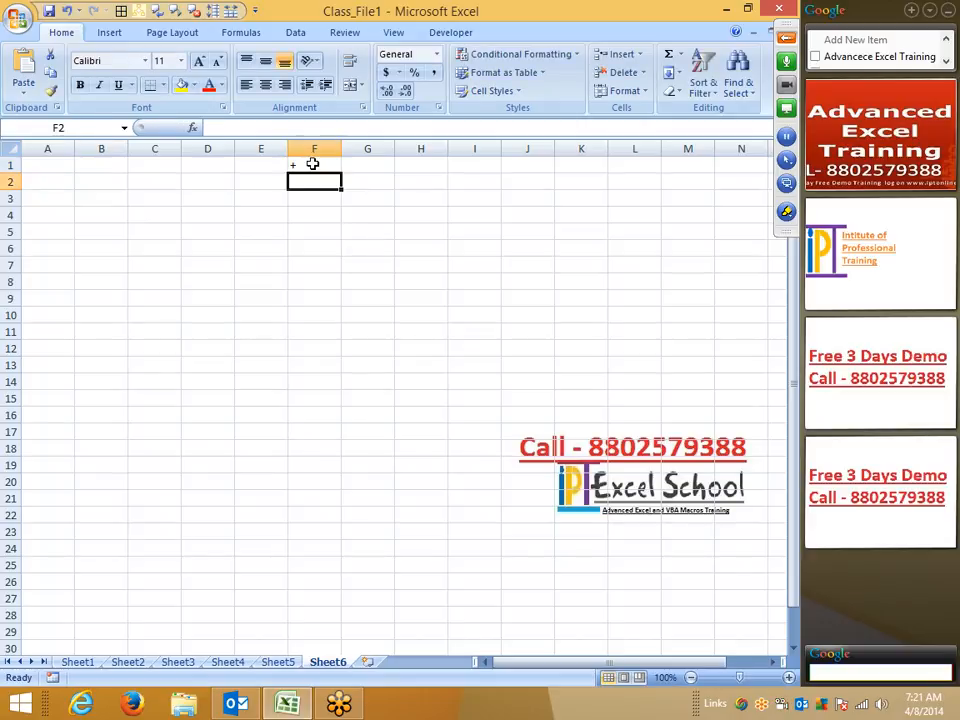
text(/)
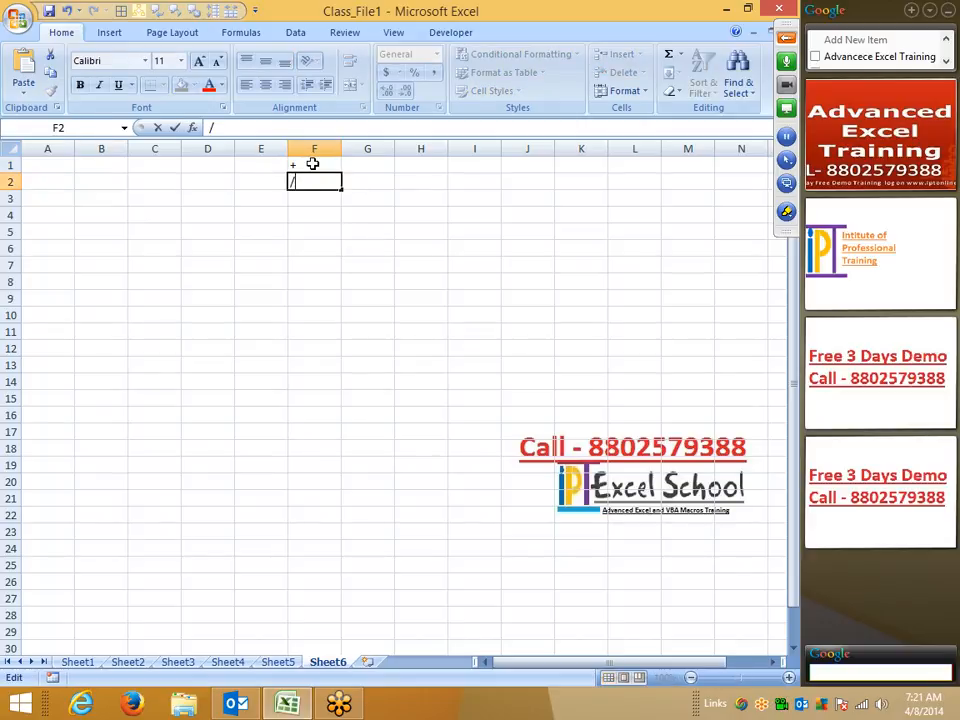
key(Return)
text(*)
key(Return)
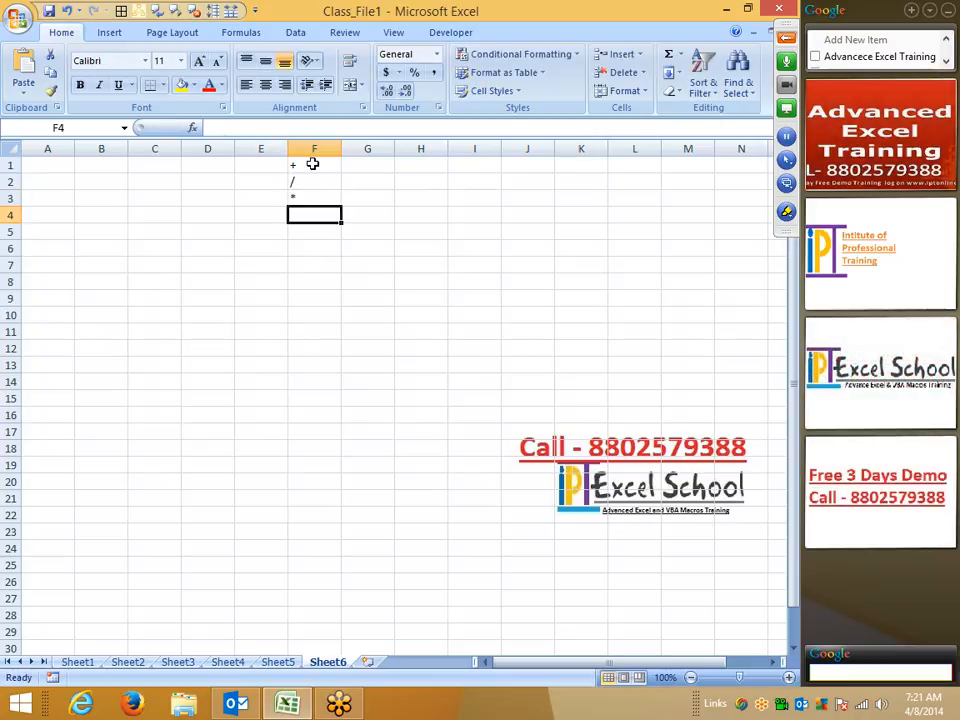
text(-)
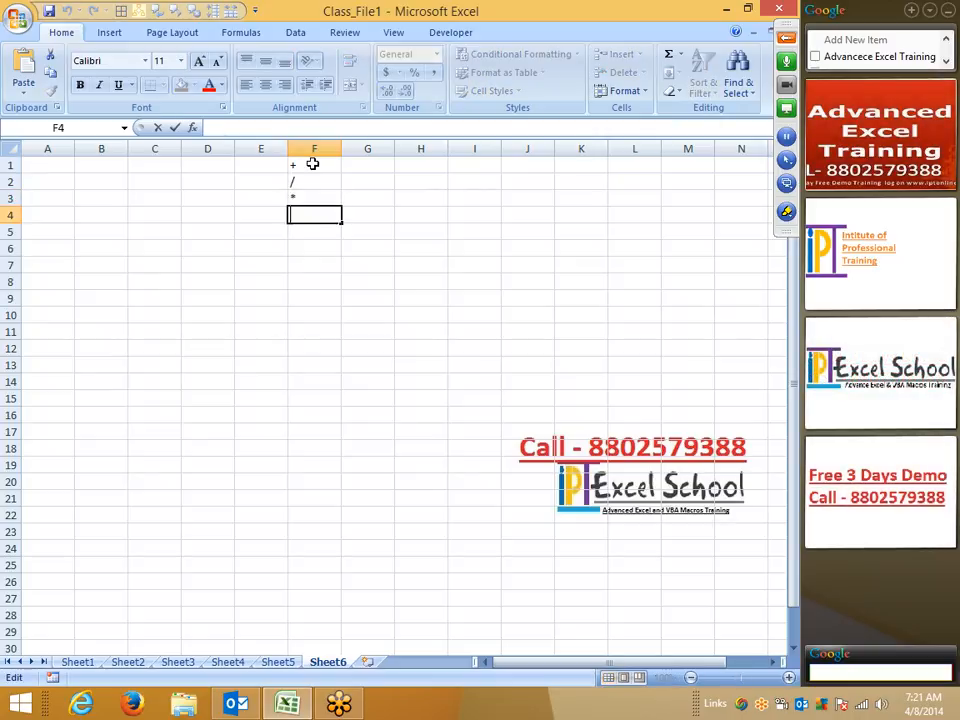
key(Return)
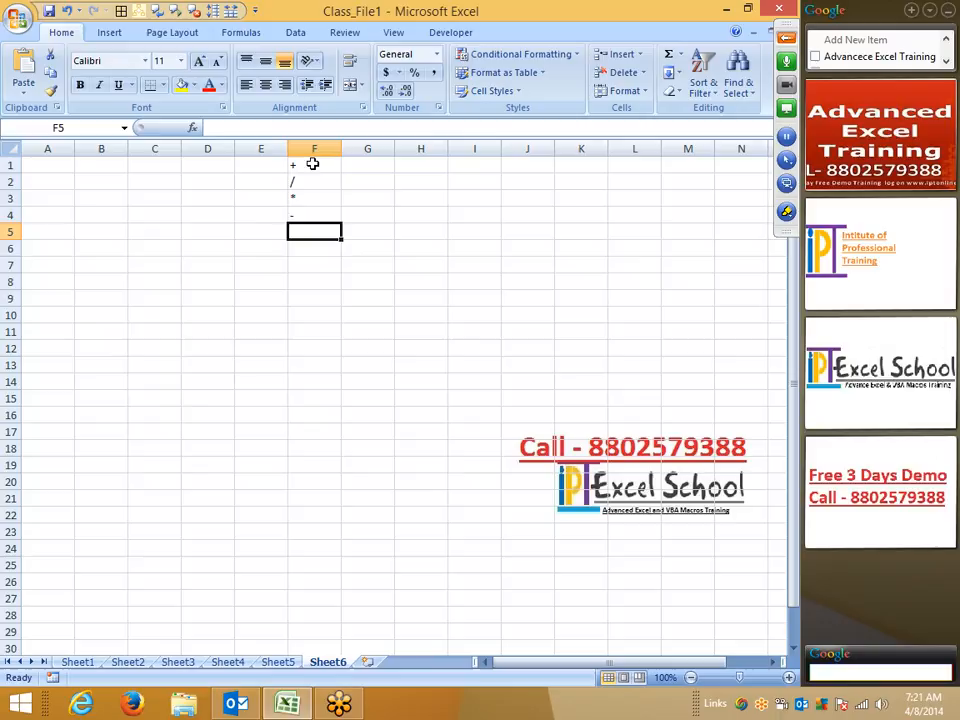
text(^)
key(Return)
- Go through the operators listed in column F one by one and highlight the range F1:F5
key(Up)
key(Up)
key(Up)
key(Up)
key(Up)
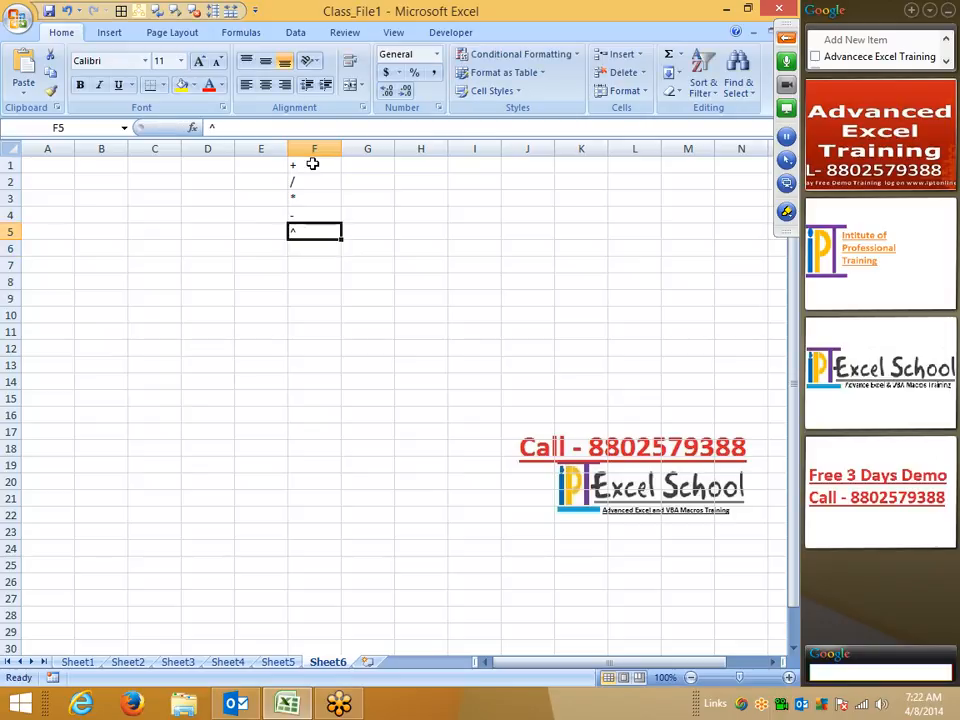
key(Down)
key(Down)
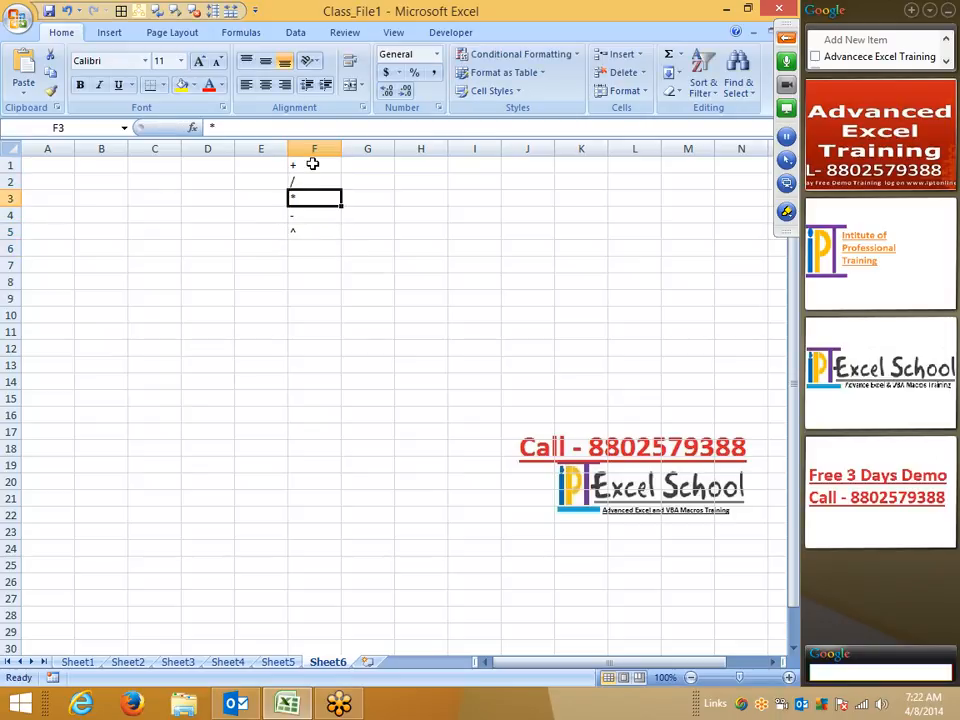
key(Down)
key(Down)
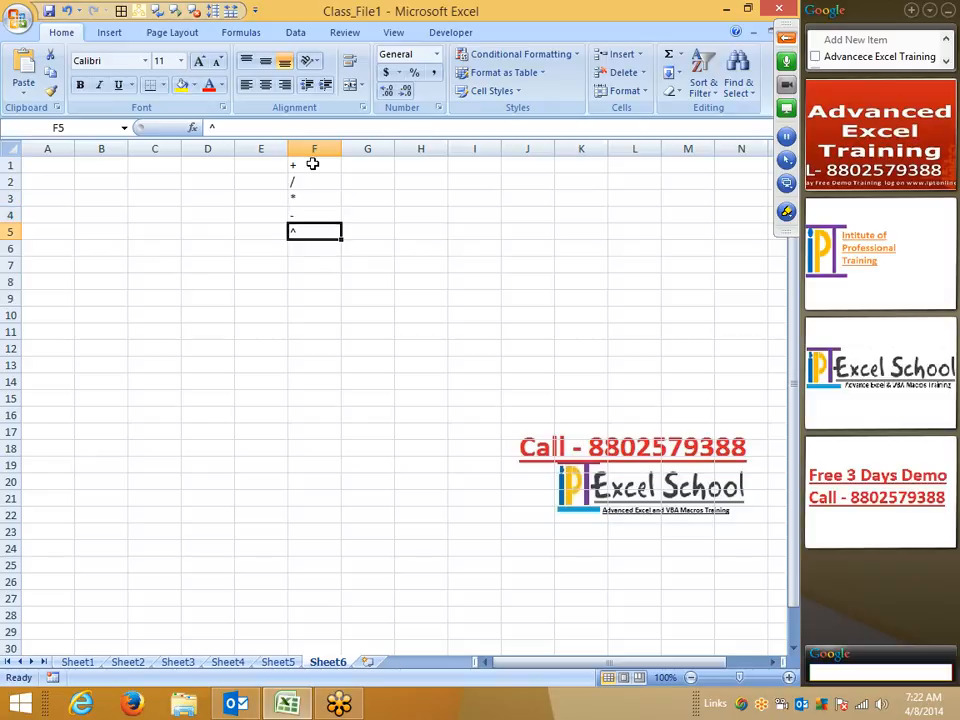
key(shift+Up)
key(shift+Up)
key(shift+Up)
key(shift+Up)
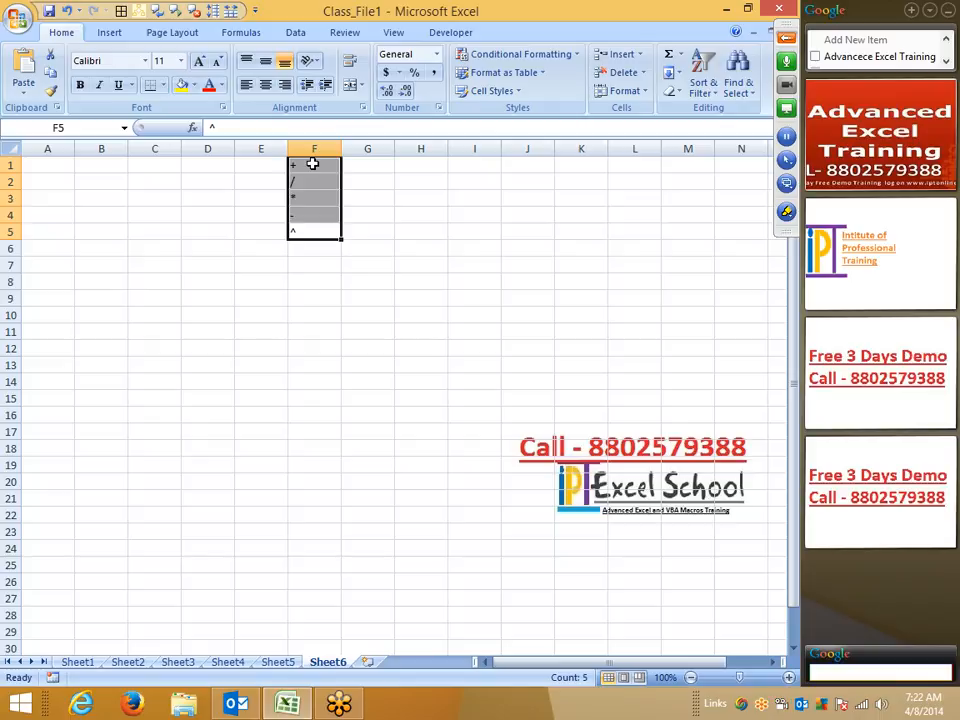
key(Left)
key(Left)
key(Left)
key(Left)
key(Left)
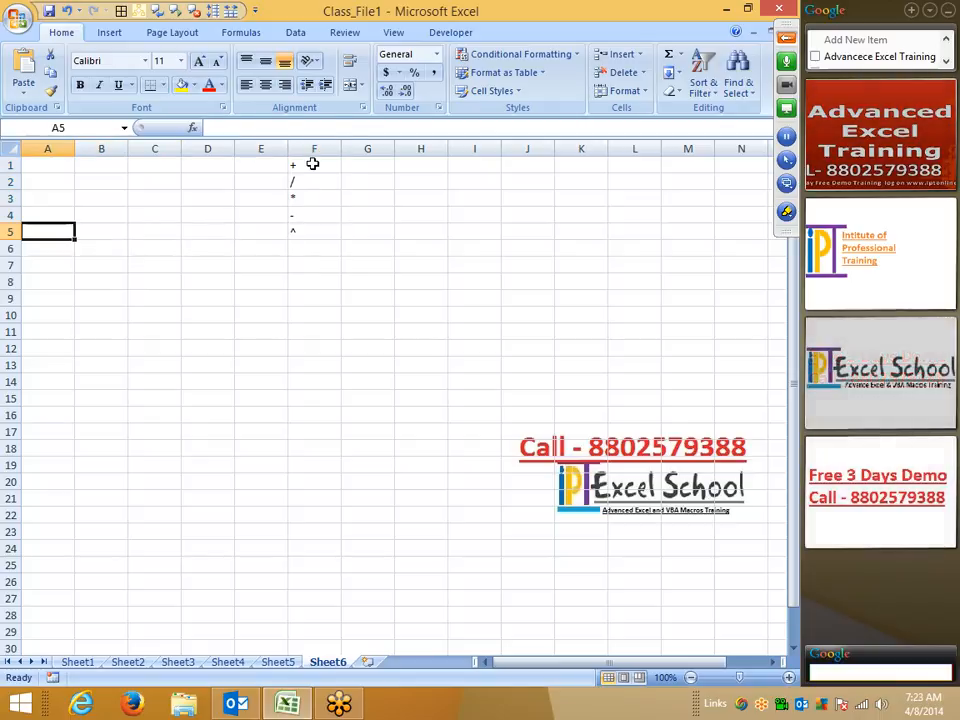
key(Up)
key(Up)
key(Up)
key(Up)
key(Down)
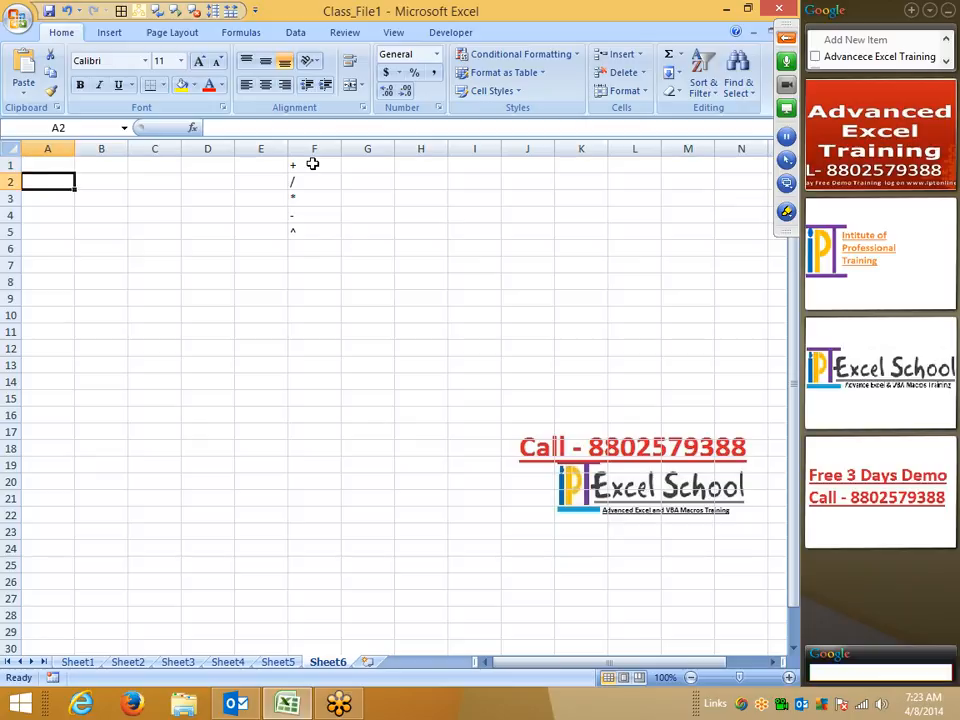
key(Down)
key(Down)
key(Down)
key(Down)
key(Up)
key(Up)
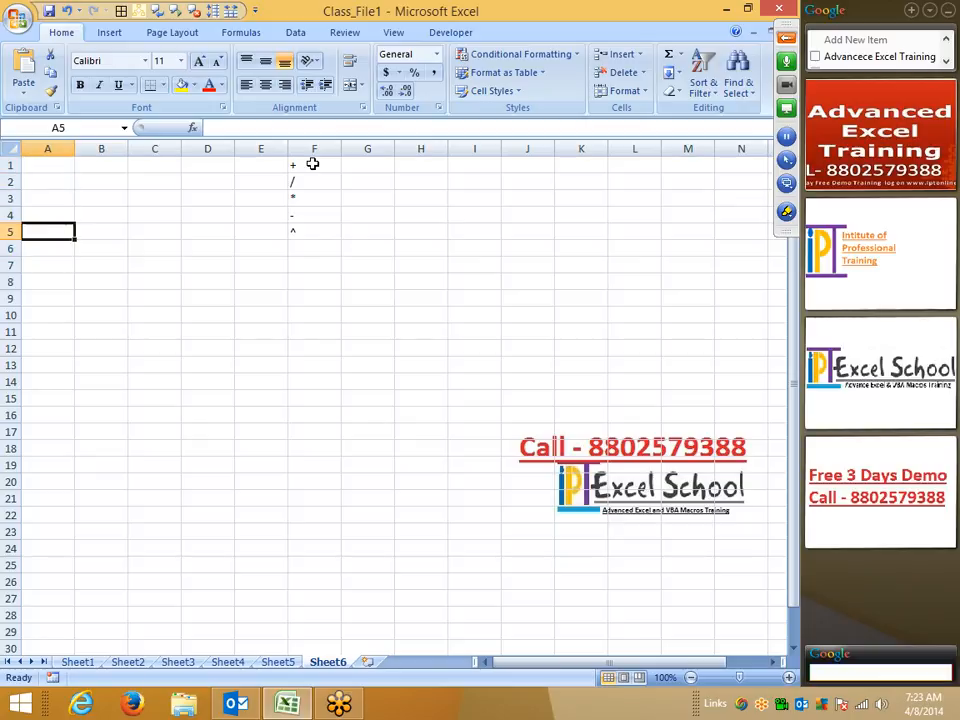
key(Down)
key(Down)
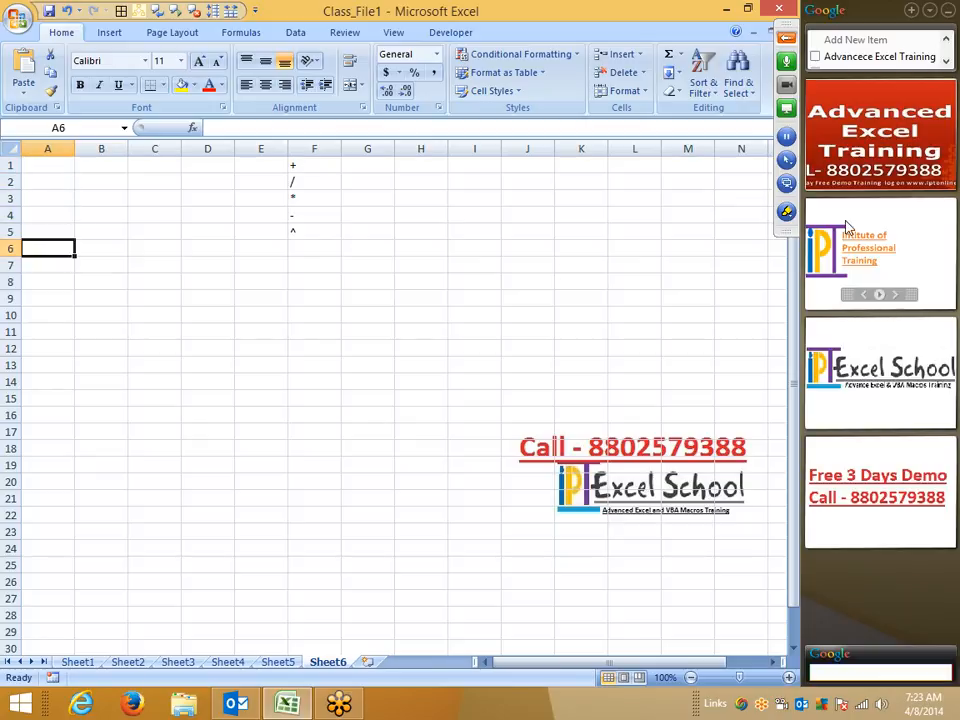
- Handwrite the growth problem over the sheet with the green pen: Q1=400, Q2=435 and Gr= ? %
click(786, 211)
click(704, 254)
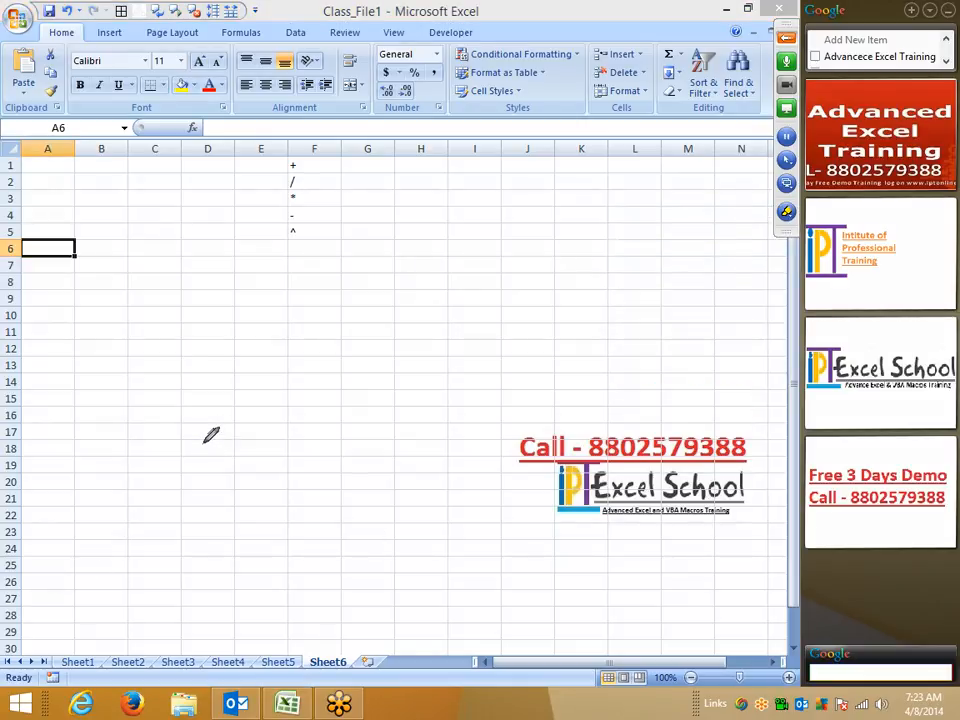
mouse_move(342, 214)
mouse_down()
mouse_move(377, 248)
mouse_move(400, 237)
mouse_move(410, 257)
mouse_move(453, 222)
mouse_move(463, 277)
mouse_up()
mouse_move(486, 232)
mouse_down()
mouse_move(489, 221)
mouse_move(527, 213)
mouse_up()
mouse_move(371, 228)
mouse_down()
mouse_move(389, 268)
mouse_move(384, 304)
mouse_move(409, 336)
mouse_move(407, 306)
mouse_move(443, 333)
mouse_move(452, 322)
mouse_move(467, 329)
mouse_move(472, 316)
mouse_move(500, 324)
mouse_move(530, 306)
mouse_move(541, 281)
mouse_move(565, 290)
mouse_move(544, 306)
mouse_up()
mouse_move(392, 398)
mouse_down()
mouse_move(458, 428)
mouse_move(484, 396)
mouse_move(471, 408)
mouse_move(510, 386)
mouse_move(514, 399)
mouse_up()
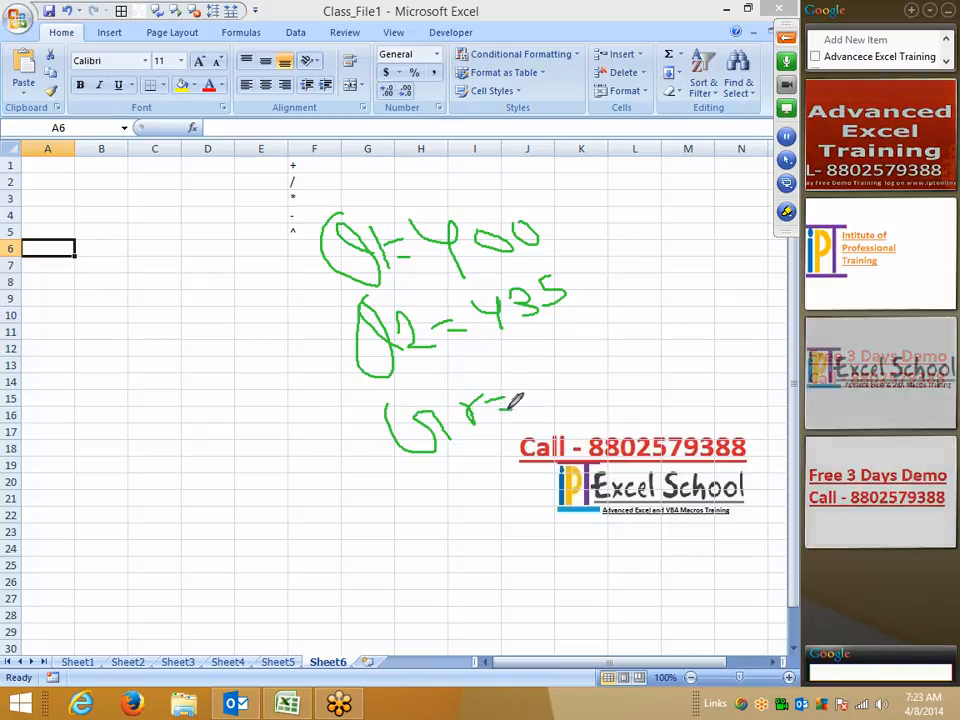
mouse_move(553, 354)
mouse_down()
mouse_move(556, 342)
mouse_move(551, 378)
mouse_up()
click(555, 398)
drag(598, 340, 590, 388)
click(604, 371)
click(580, 350)
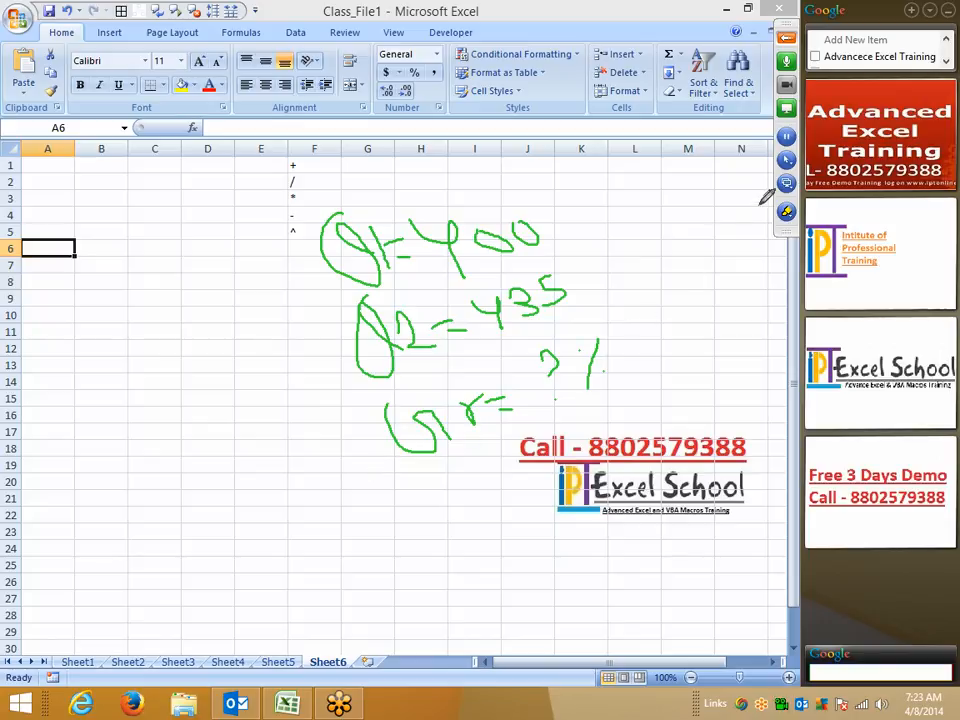
- Change the pen color to red and handwrite the numerator Q2 - Q1 over the lower rows of columns A to E
click(788, 220)
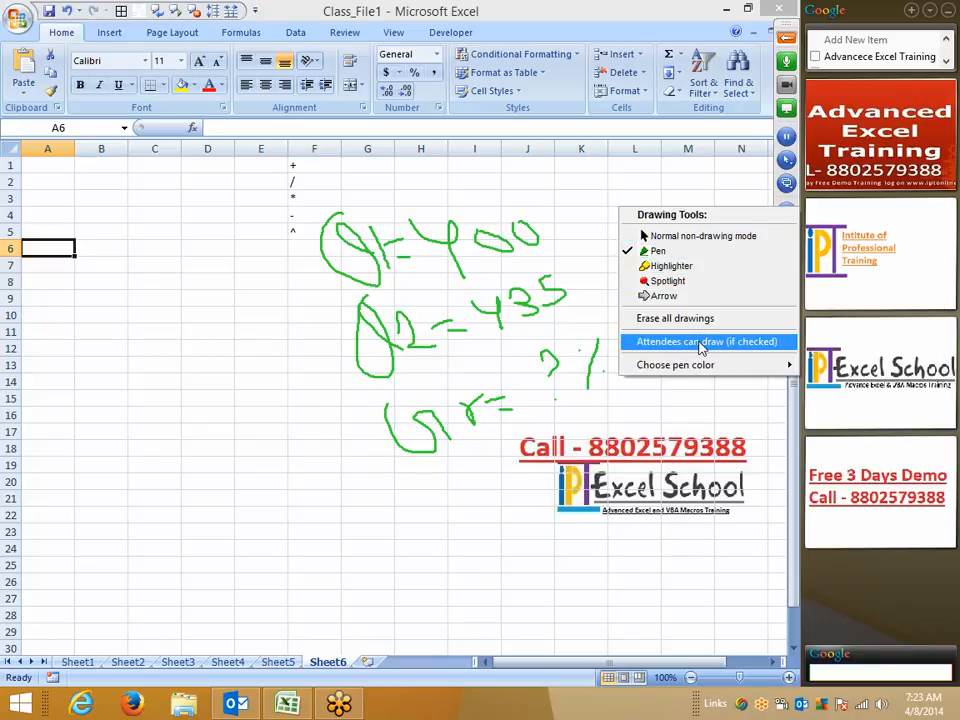
mouse_move(705, 366)
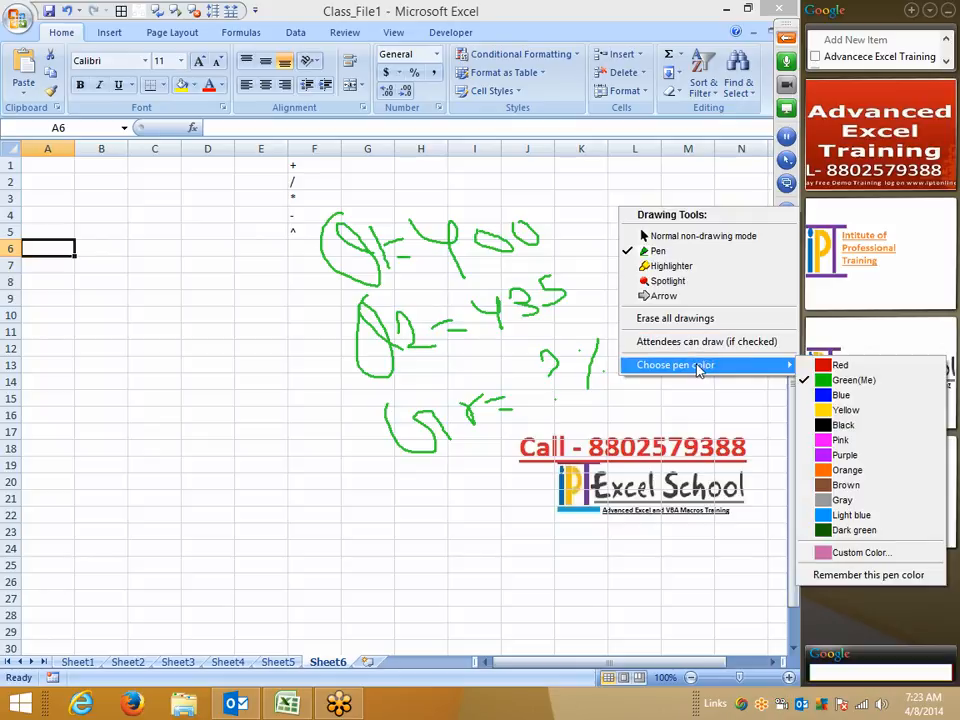
click(838, 365)
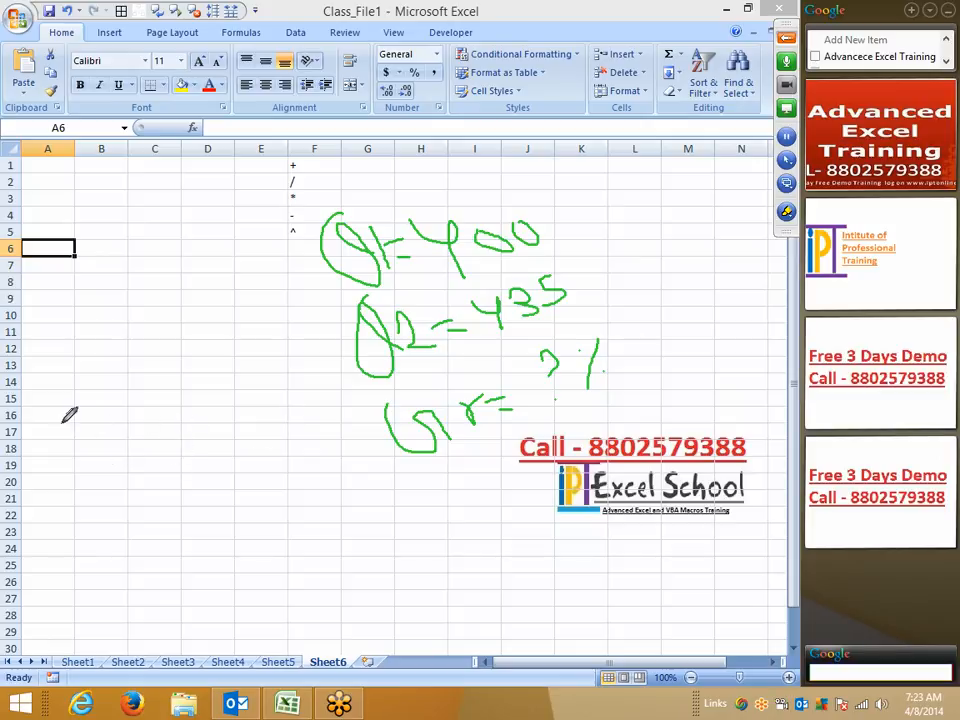
mouse_move(44, 386)
mouse_down()
mouse_move(103, 448)
mouse_move(116, 407)
mouse_move(133, 440)
mouse_move(163, 442)
mouse_move(193, 397)
mouse_up()
mouse_move(203, 352)
mouse_down()
mouse_move(259, 382)
mouse_move(283, 352)
mouse_up()
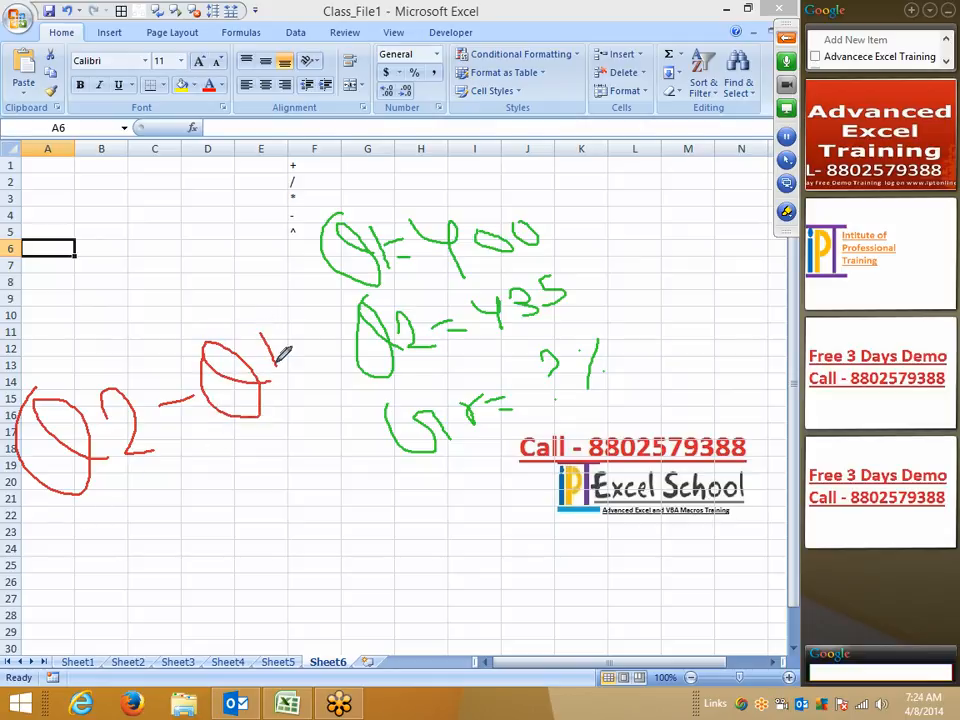
- Complete the handwritten formula with a fraction line, Q1 as denominator and X100, and leave drawing mode
drag(43, 533, 268, 427)
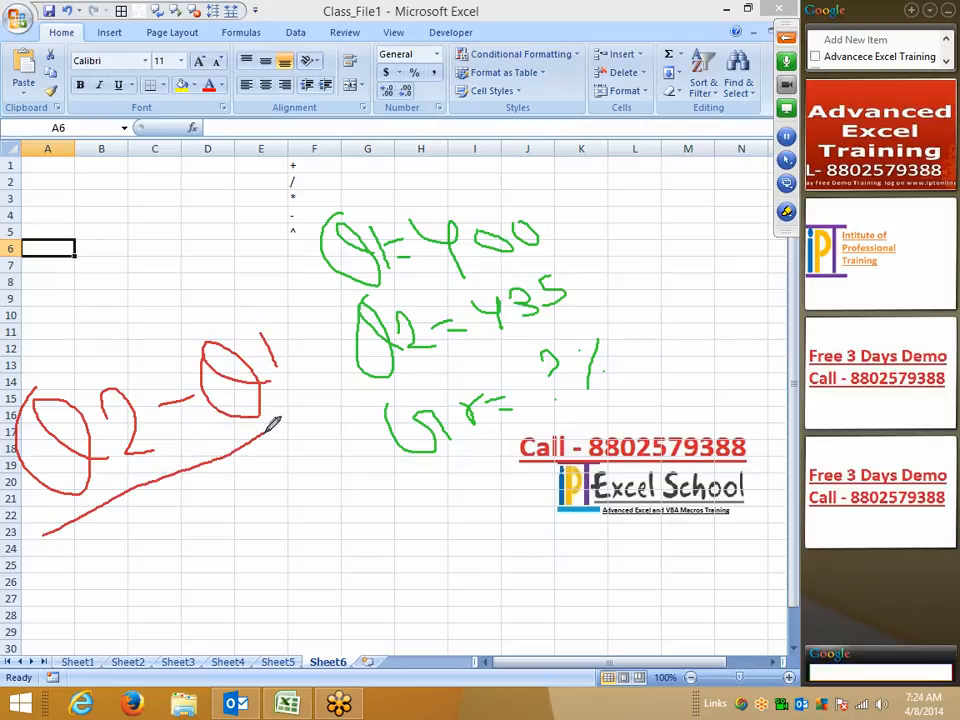
mouse_move(114, 523)
mouse_down()
mouse_move(179, 552)
mouse_move(134, 545)
mouse_move(174, 545)
mouse_up()
drag(195, 497, 217, 519)
drag(281, 391, 321, 438)
mouse_move(308, 394)
mouse_down()
mouse_move(284, 503)
mouse_move(349, 396)
mouse_move(374, 403)
mouse_move(366, 396)
mouse_up()
right_click(377, 461)
click(420, 489)
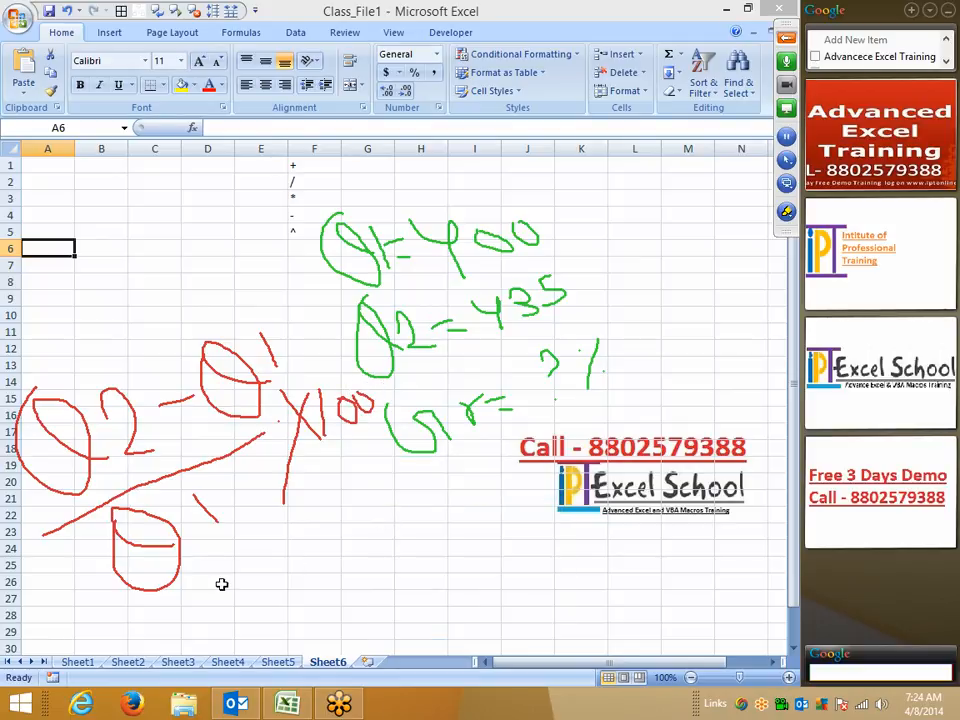
- Enter the headers Q1 in A1 and Q2 in B1
click(100, 314)
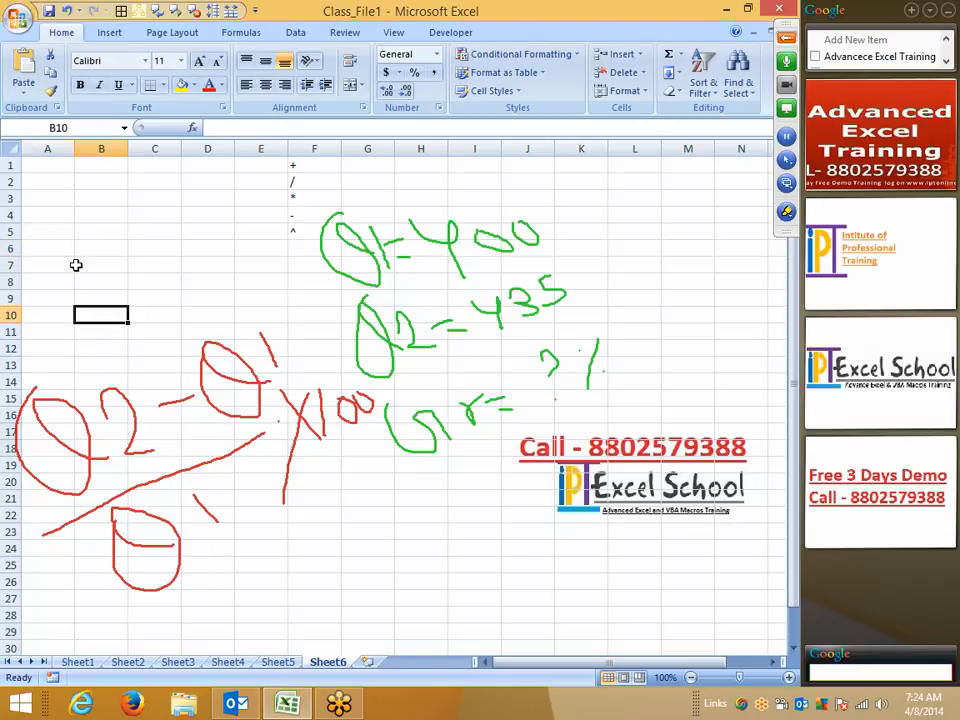
click(41, 197)
click(39, 168)
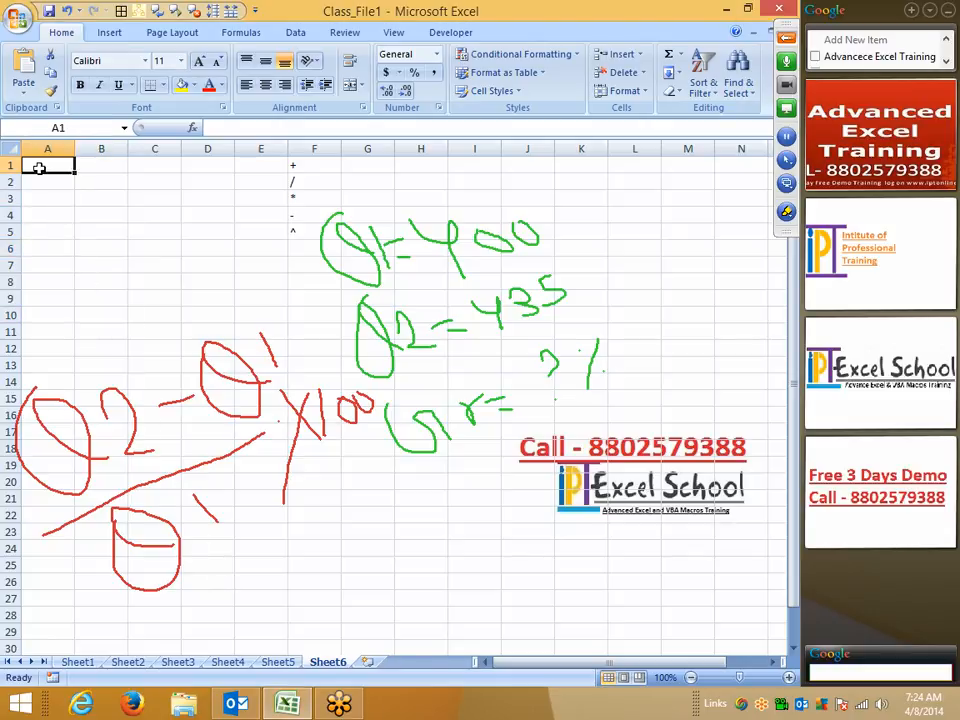
text(Q1)
key(Tab)
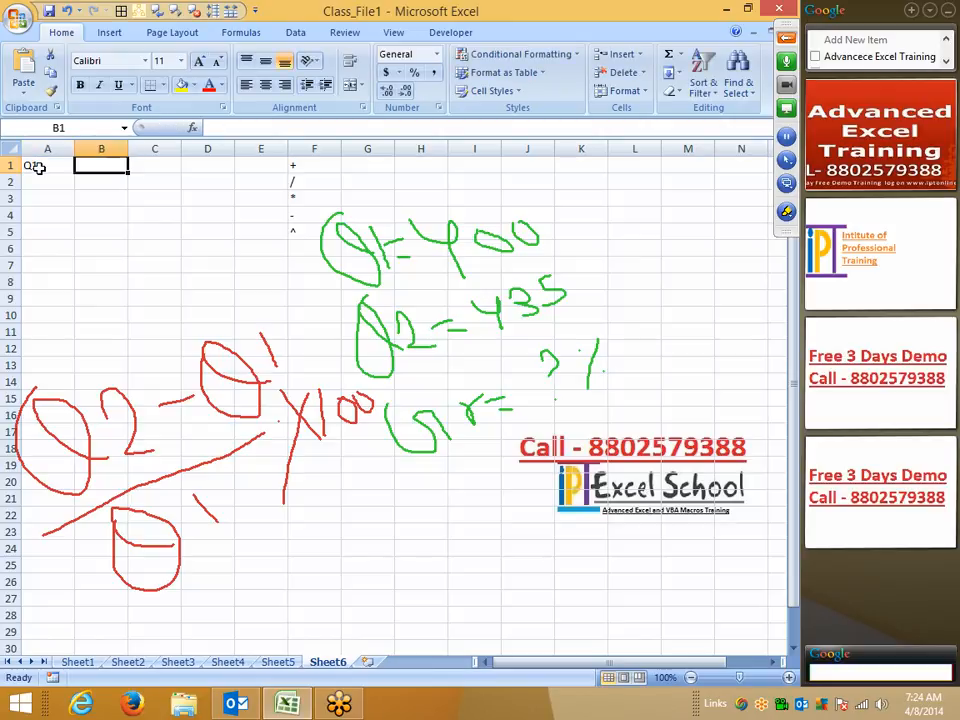
text(Q2)
key(Return)
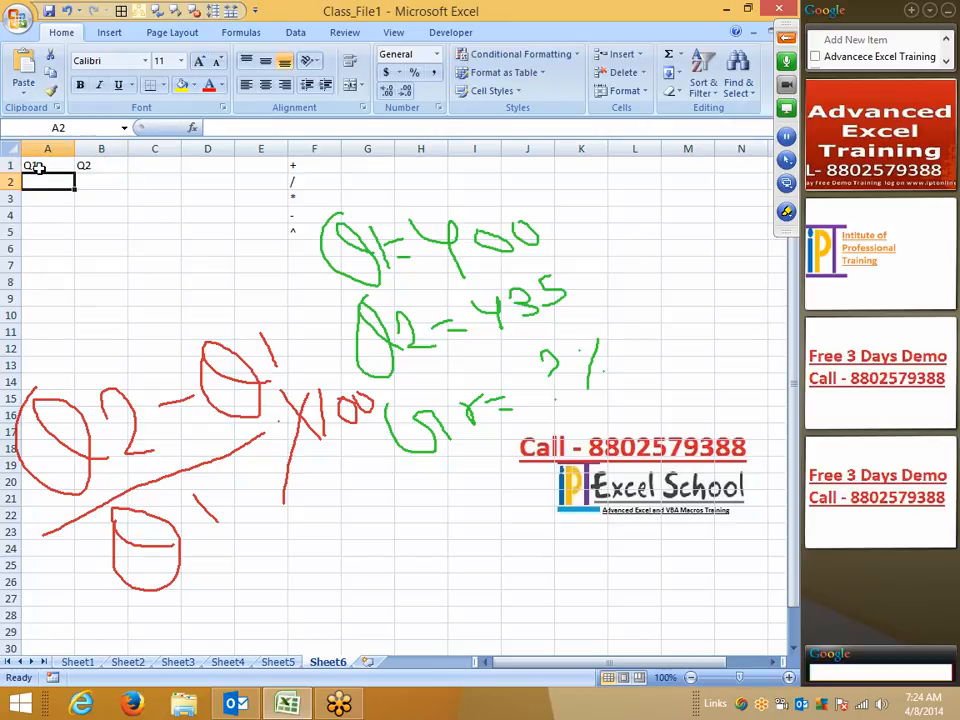
- Enter 400 under Q1 in A2 and 435 under Q2 in B2
text(4000)
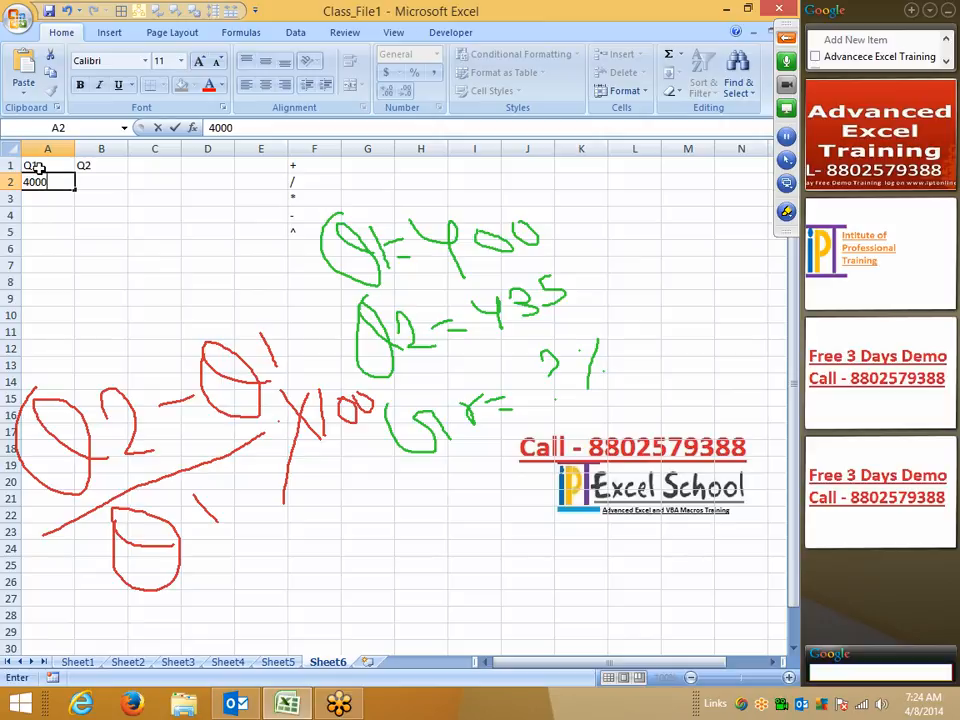
key(BackSpace)
key(Return)
key(Right)
key(Up)
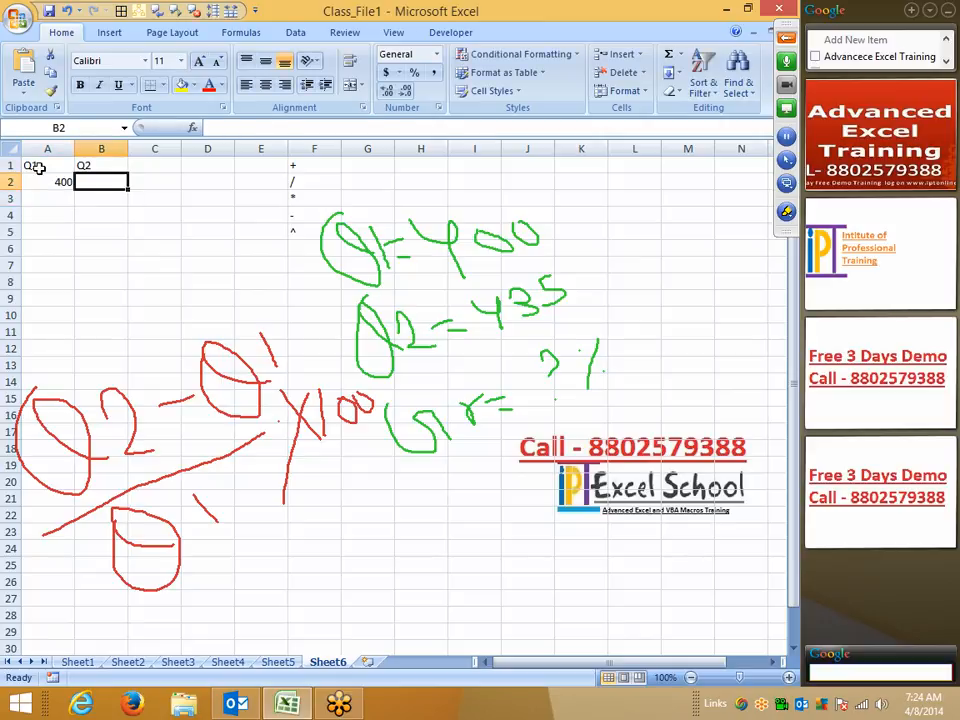
text(435)
key(Return)
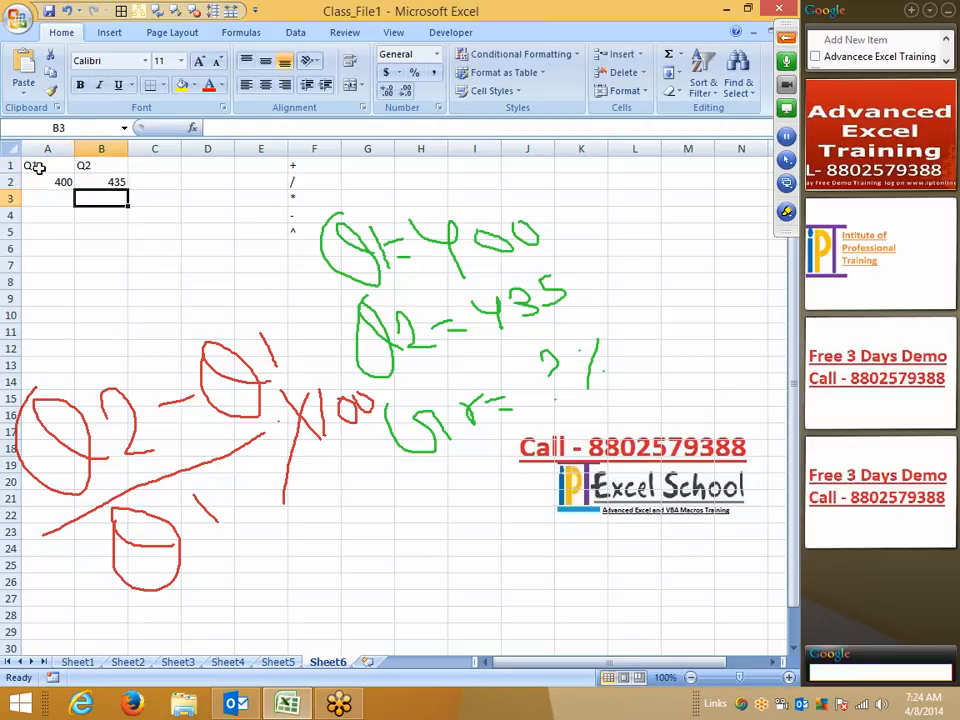
- Add the header GR in C1 for the growth rate column
key(Down)
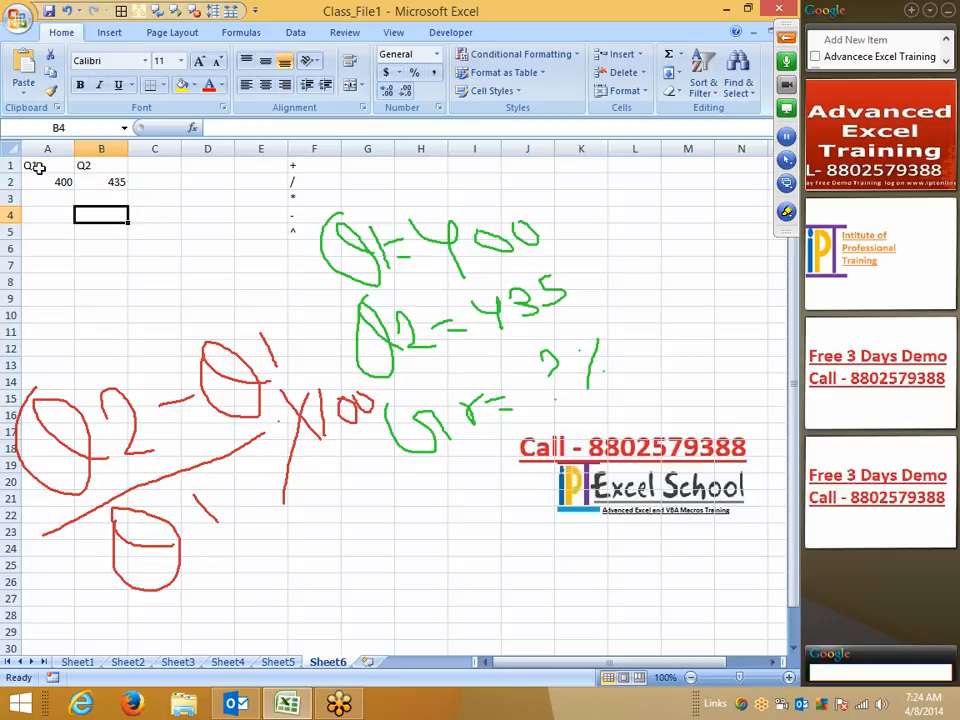
key(Right)
key(Up)
key(Up)
key(Up)
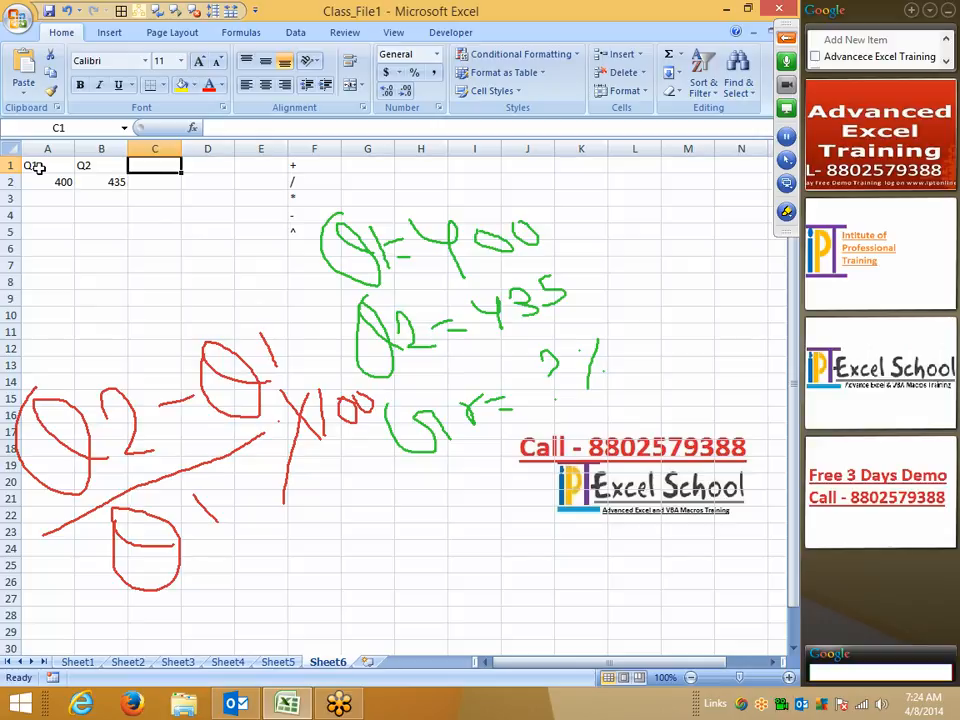
text(GR)
key(Return)
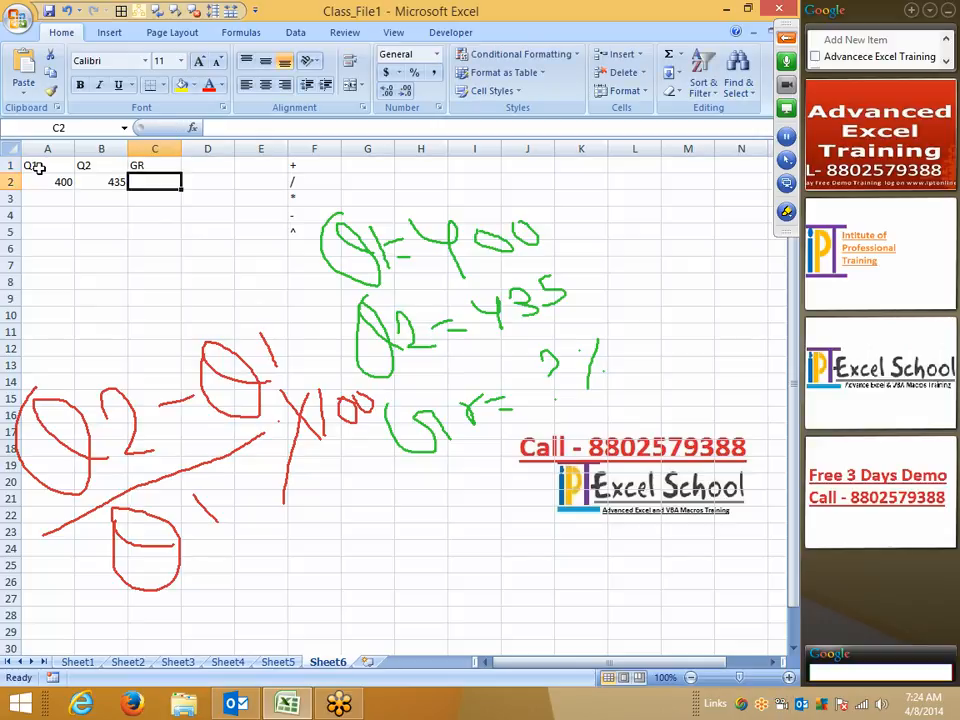
- Enter the growth rate formula =B2-A2/Q1 in C2, leaving out the multiplication by 100
text(=)
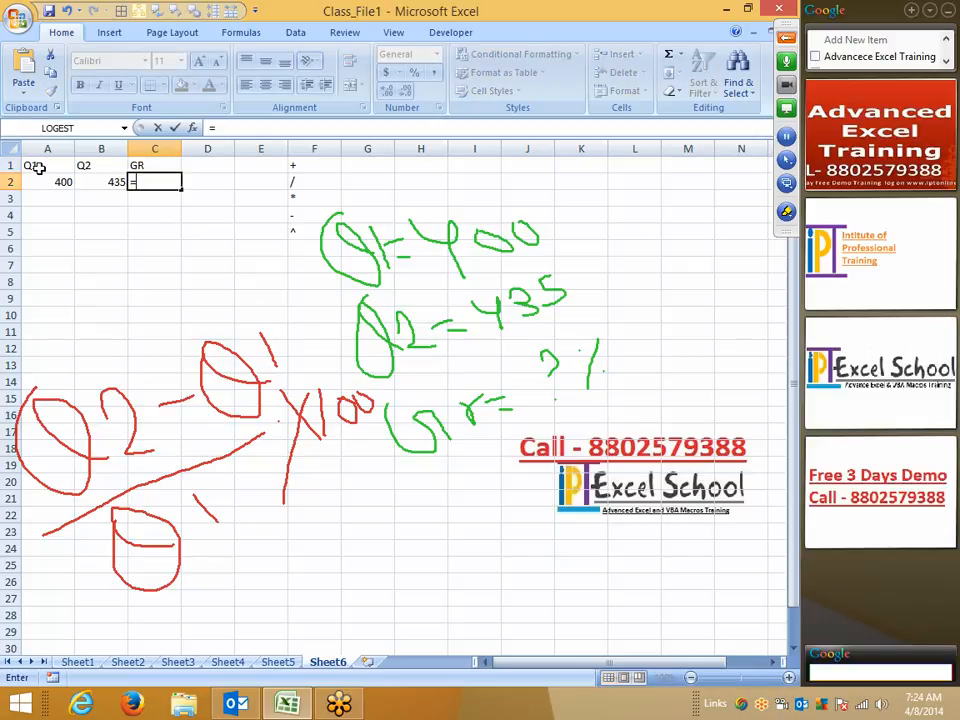
key(Left)
text(-)
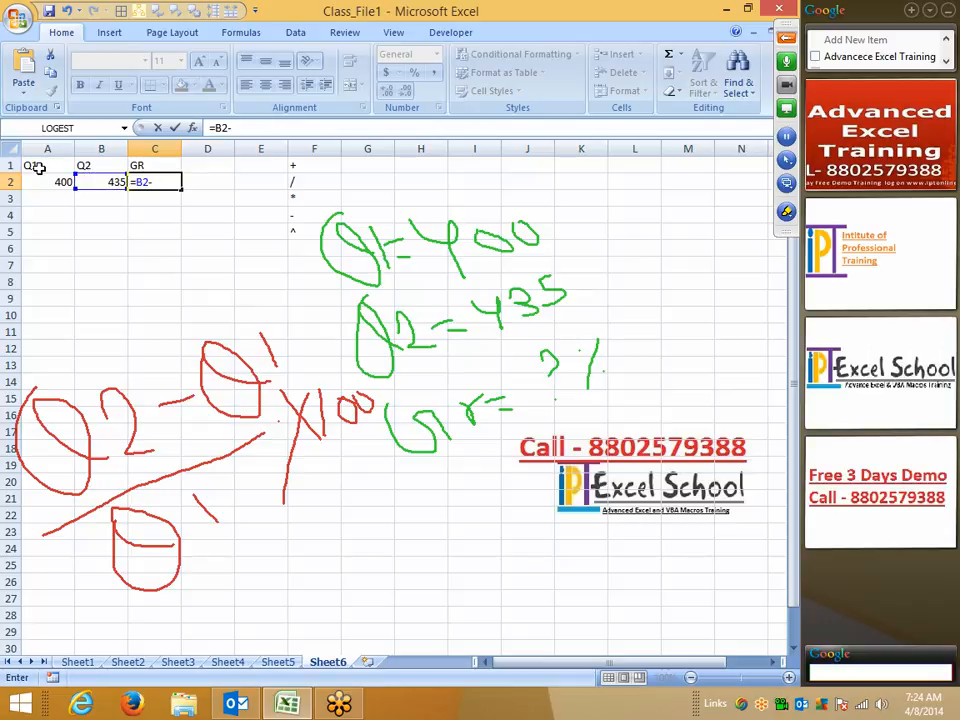
key(Left)
key(Left)
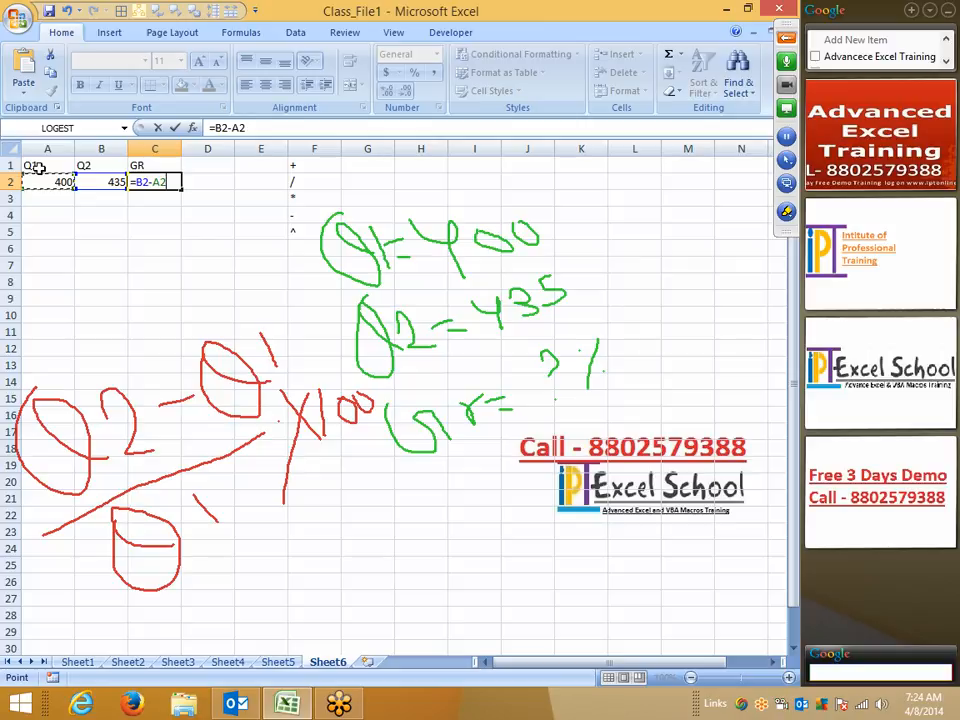
text(/Q1*100)
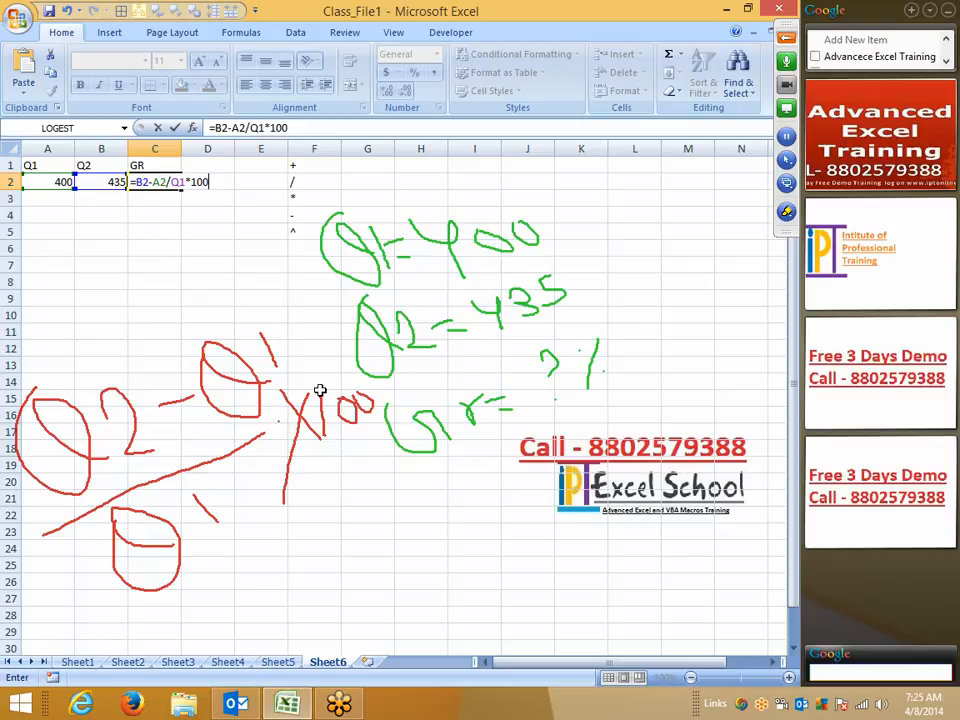
key(BackSpace)
key(BackSpace)
key(BackSpace)
key(BackSpace)
key(Return)
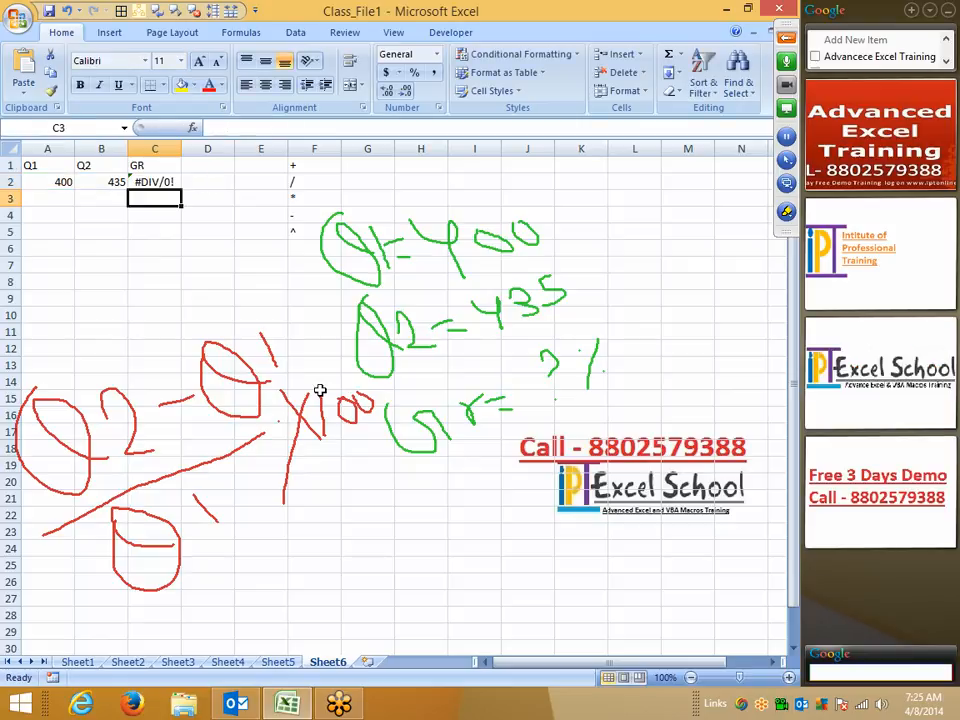
- Enter 0.1 in C4 and format the cell as a percentage
key(Down)
text(1)
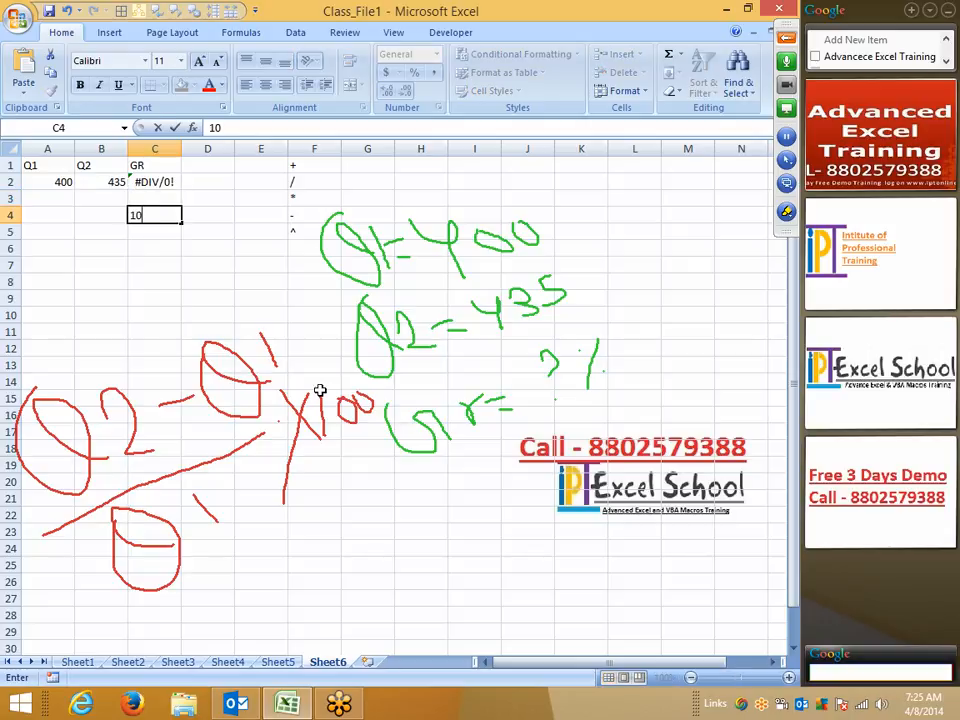
text(0)
key(Escape)
text(0.)
key(Return)
key(Up)
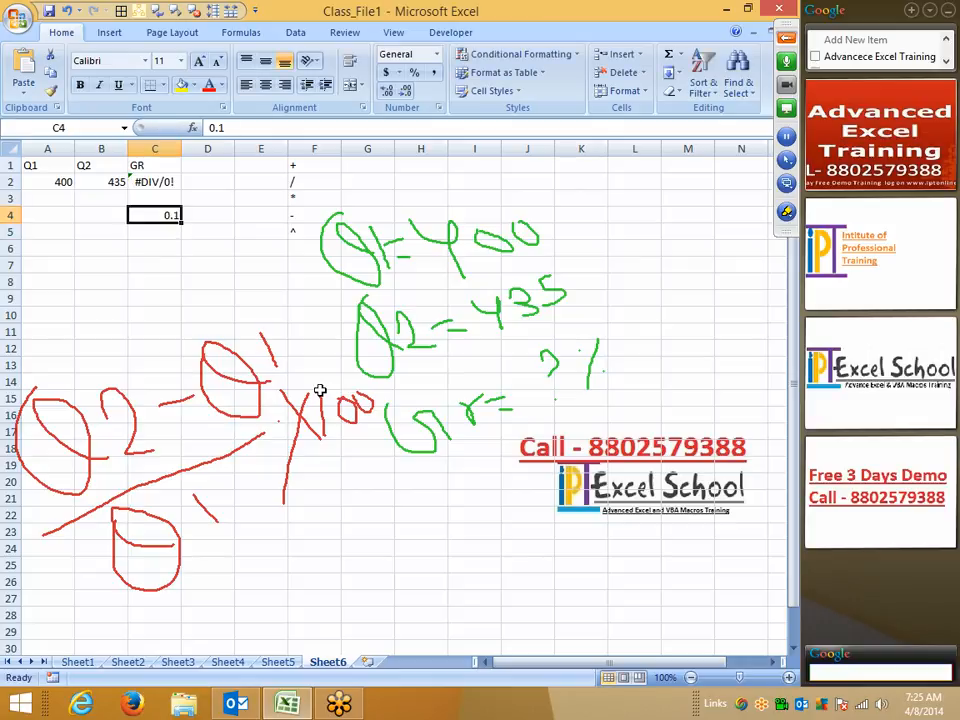
click(414, 74)
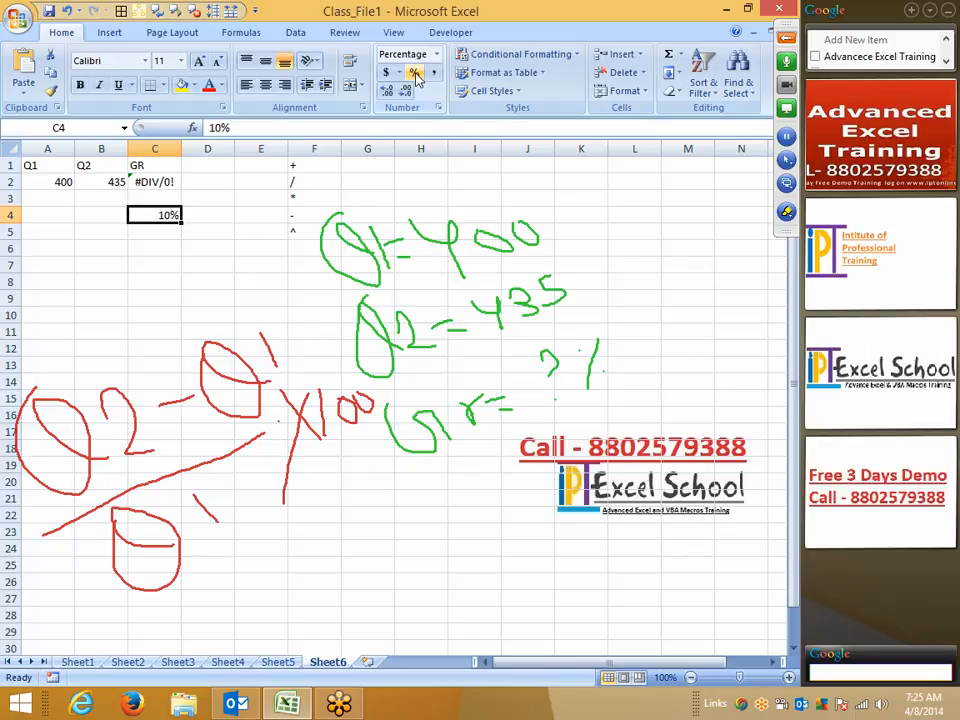
- Replace the Q1 reference in the C2 formula with A2 so that it reads =B2-A2/A2
click(145, 182)
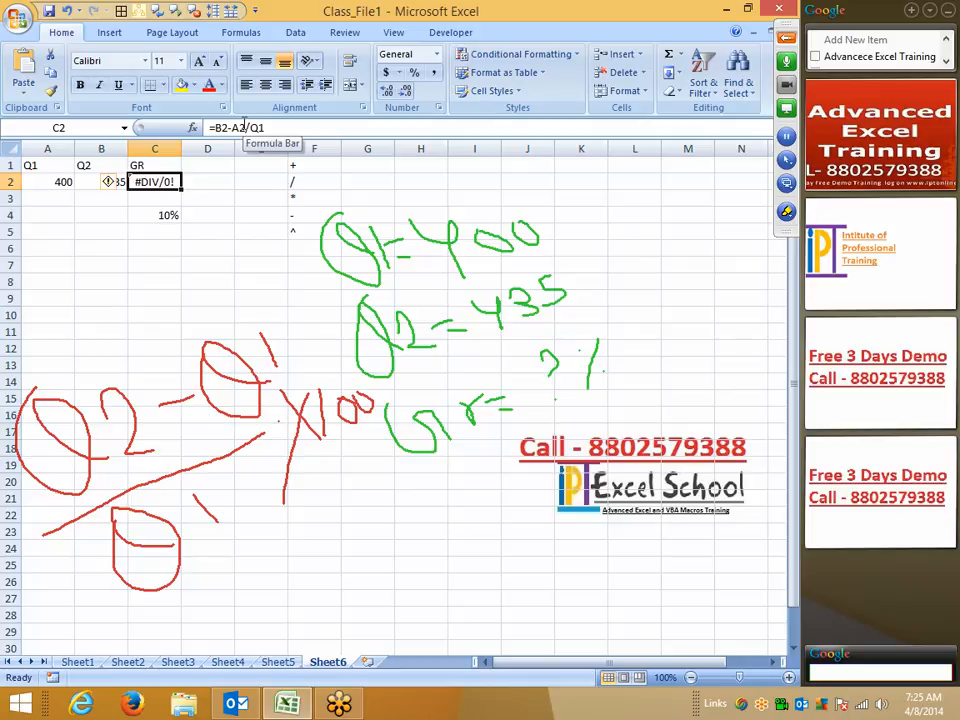
drag(250, 128, 268, 128)
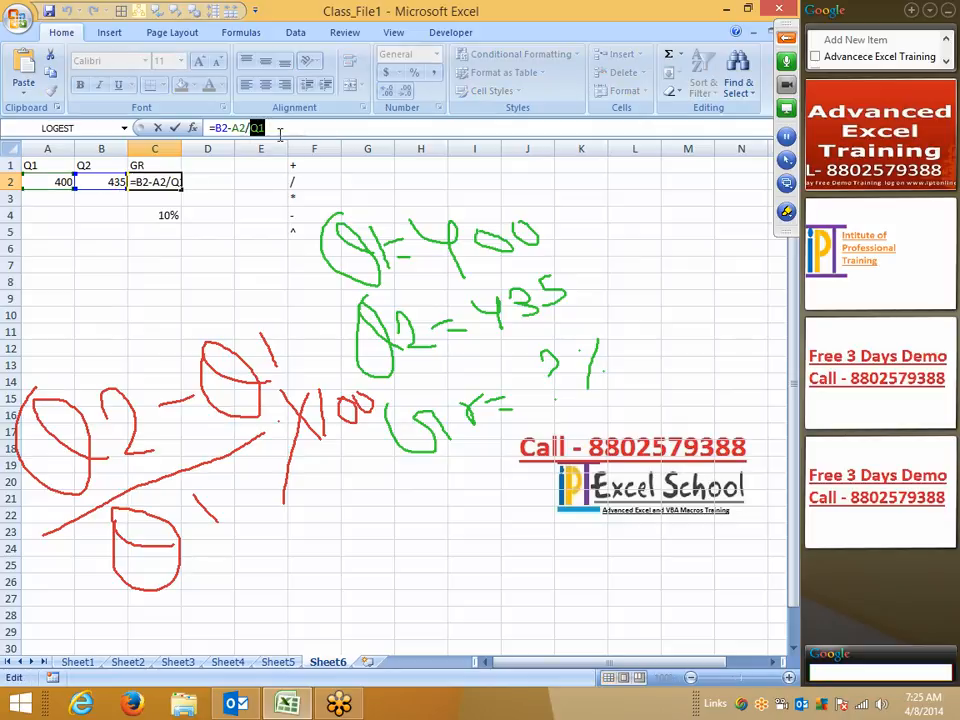
key(BackSpace)
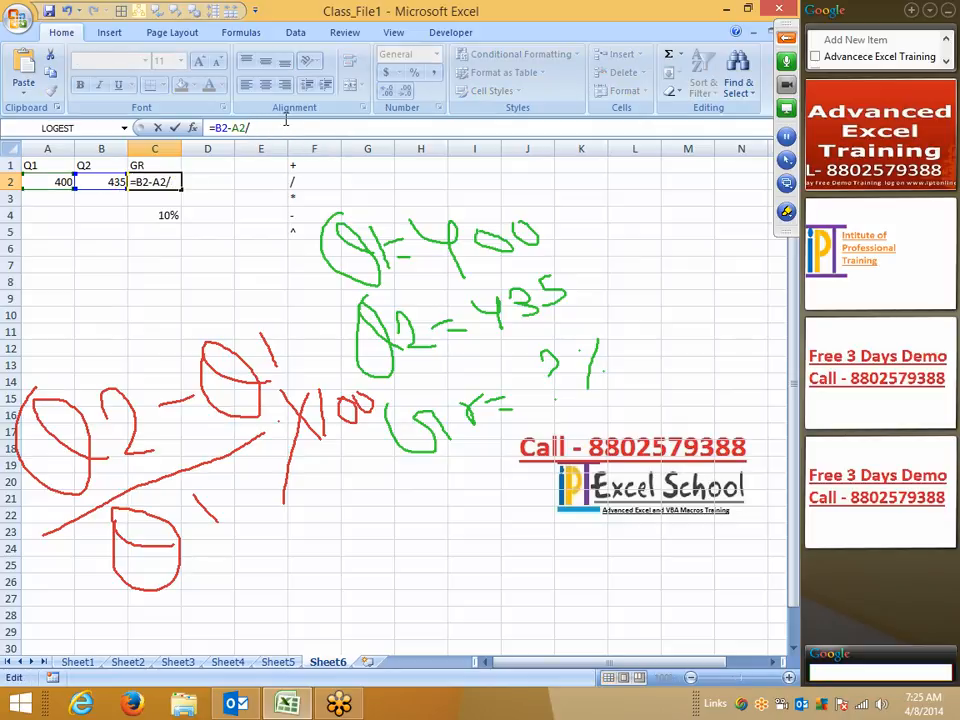
click(55, 182)
key(Return)
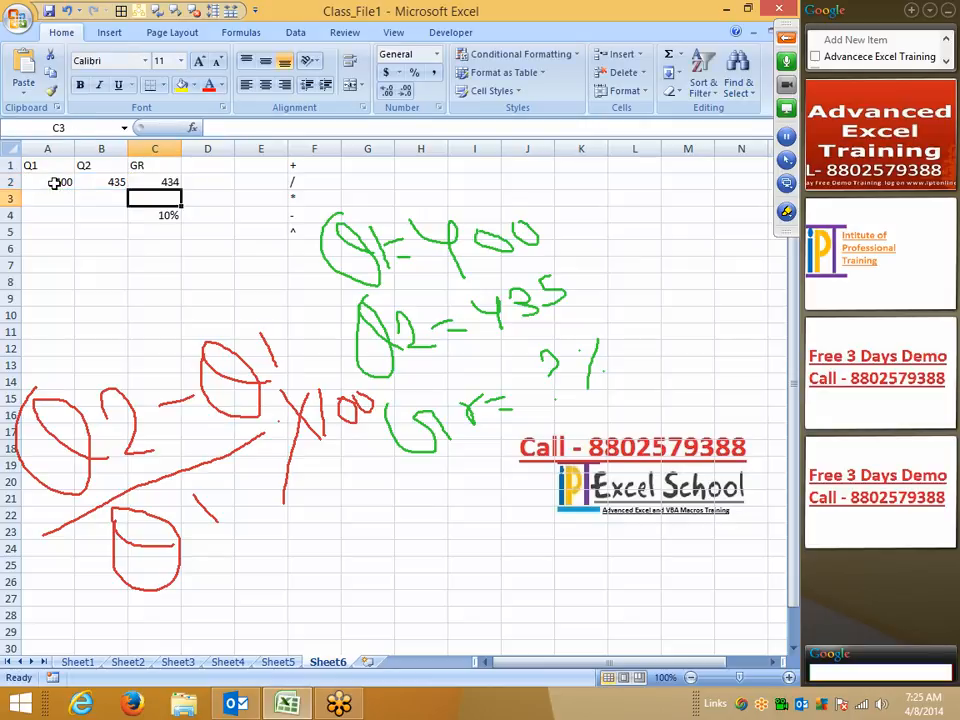
- Evaluate the C2 formula step by step with Evaluate Formula to examine its order of operations, and close the evaluation
click(168, 178)
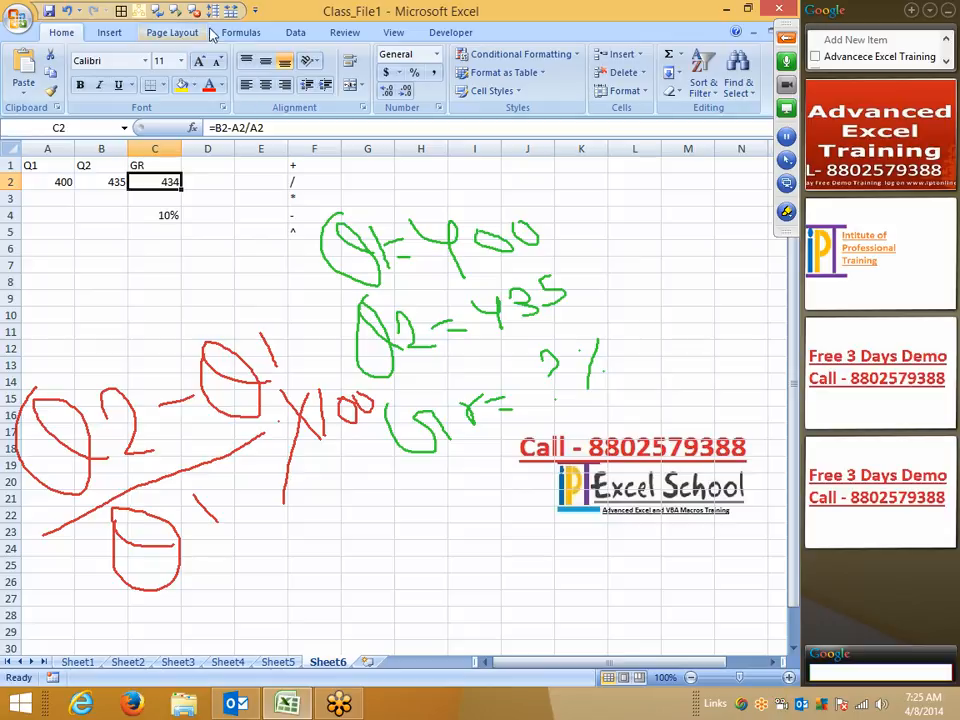
click(242, 34)
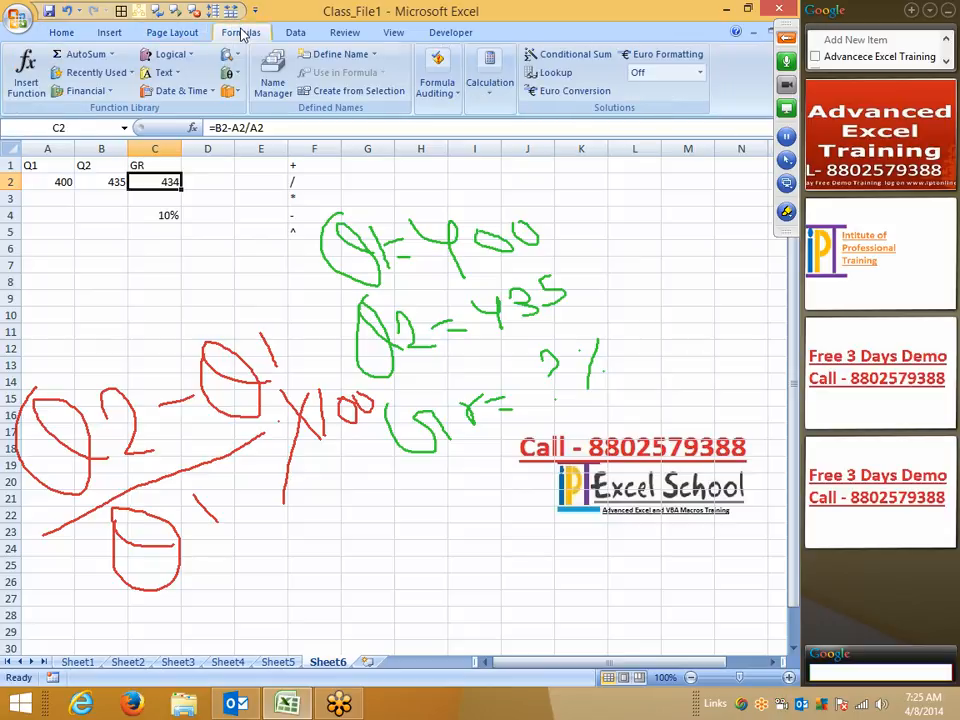
click(440, 88)
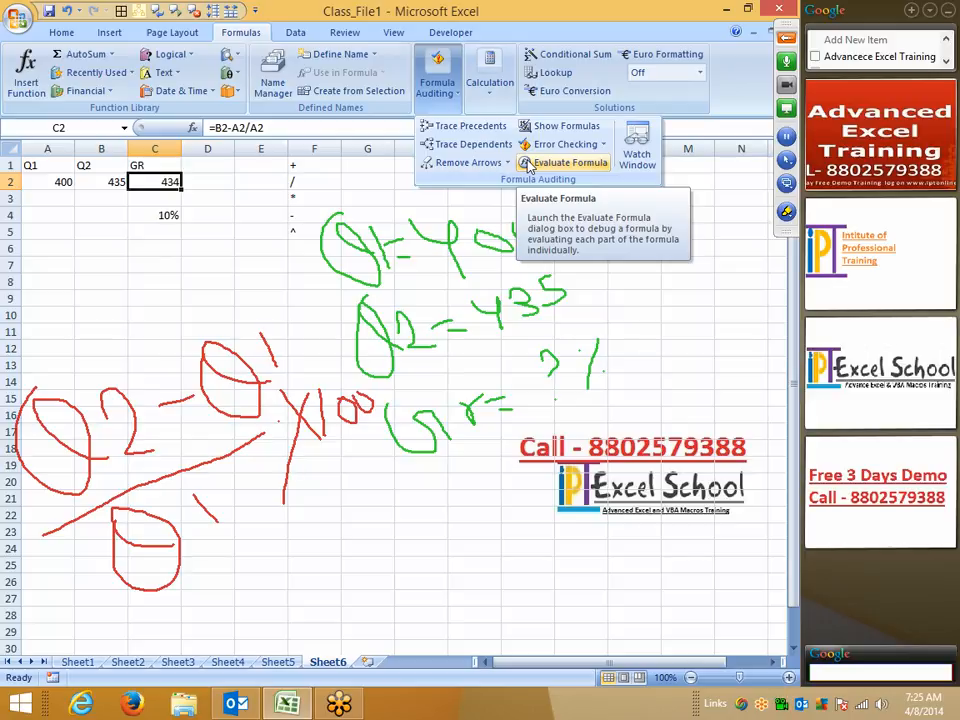
click(530, 166)
drag(275, 309, 418, 13)
click(397, 211)
click(408, 214)
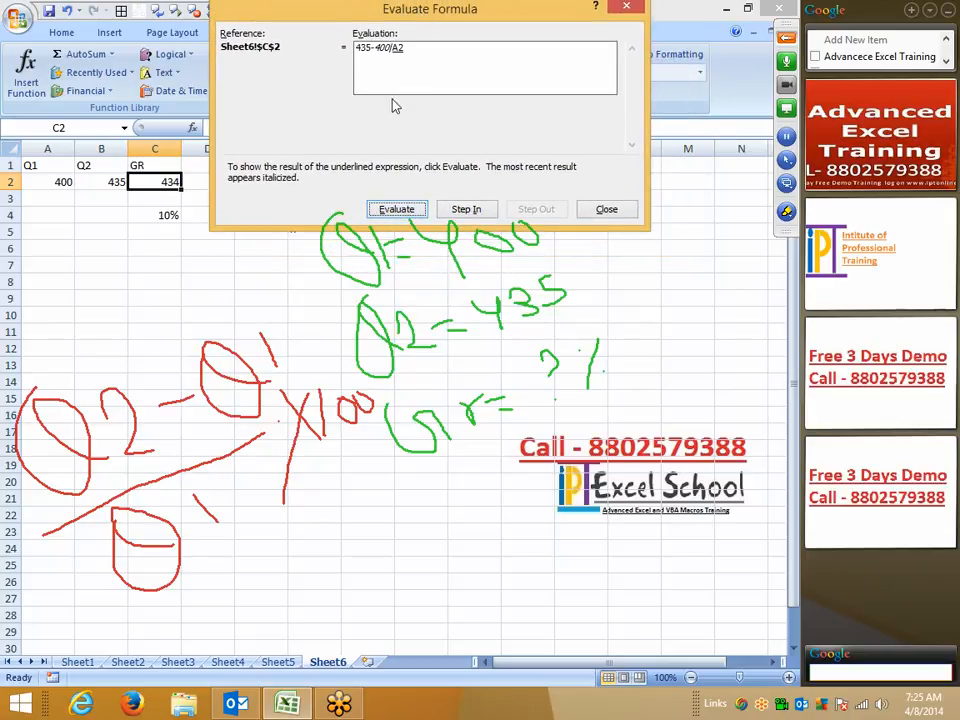
click(408, 212)
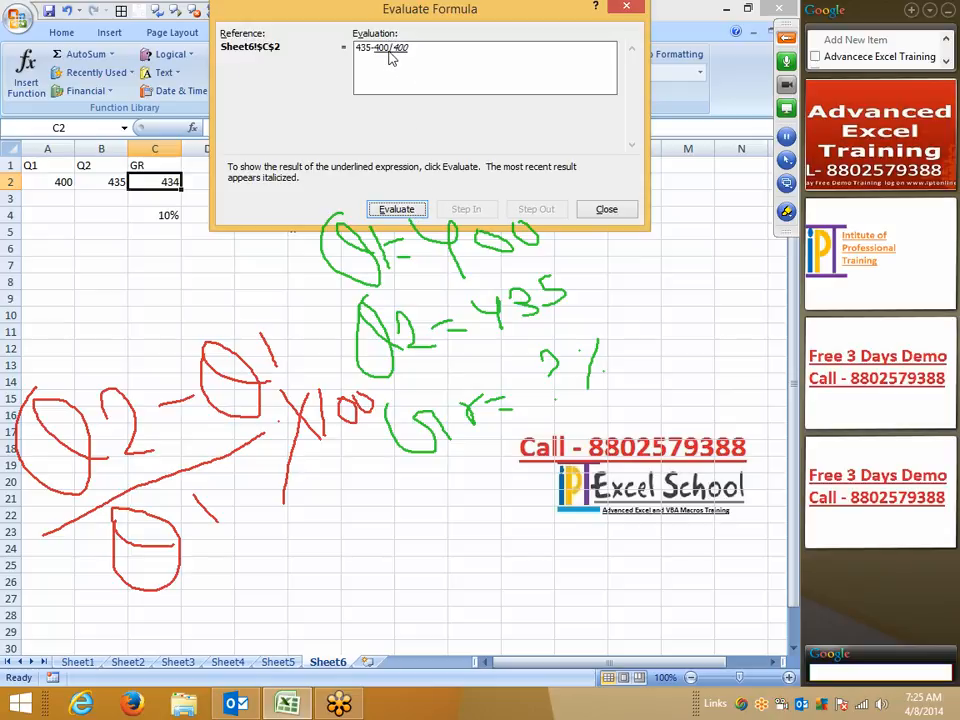
click(401, 212)
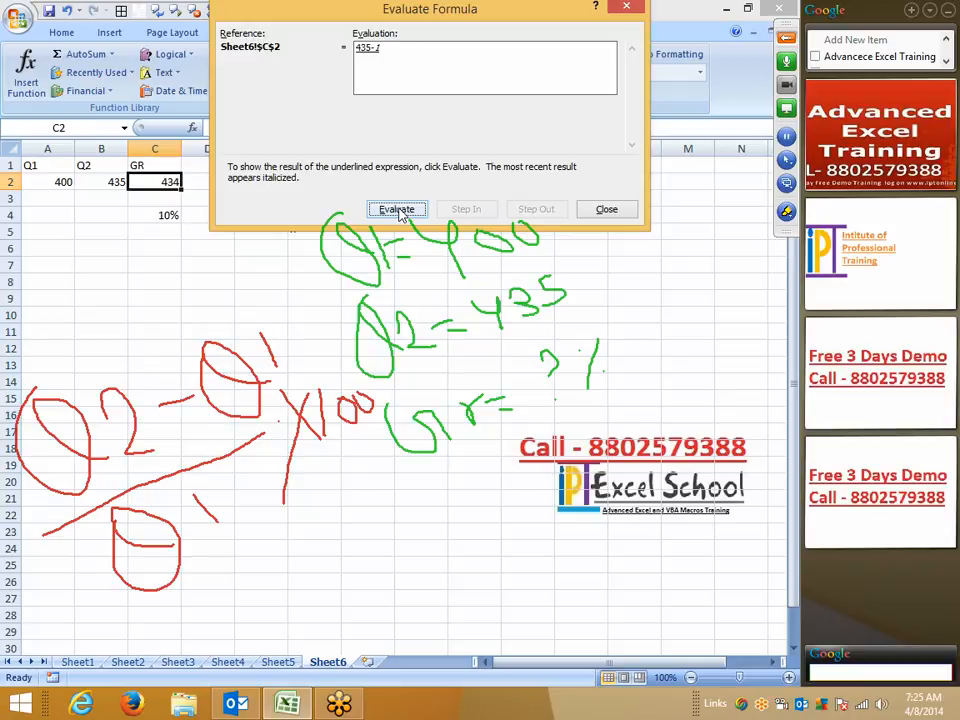
click(399, 212)
drag(385, 14, 273, 245)
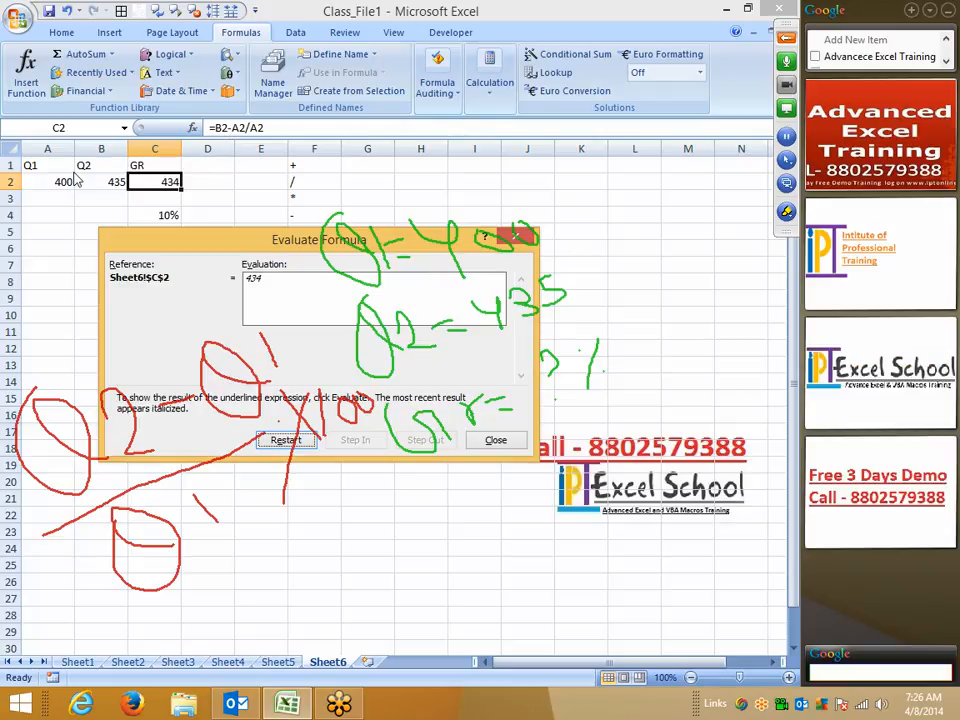
key(Escape)
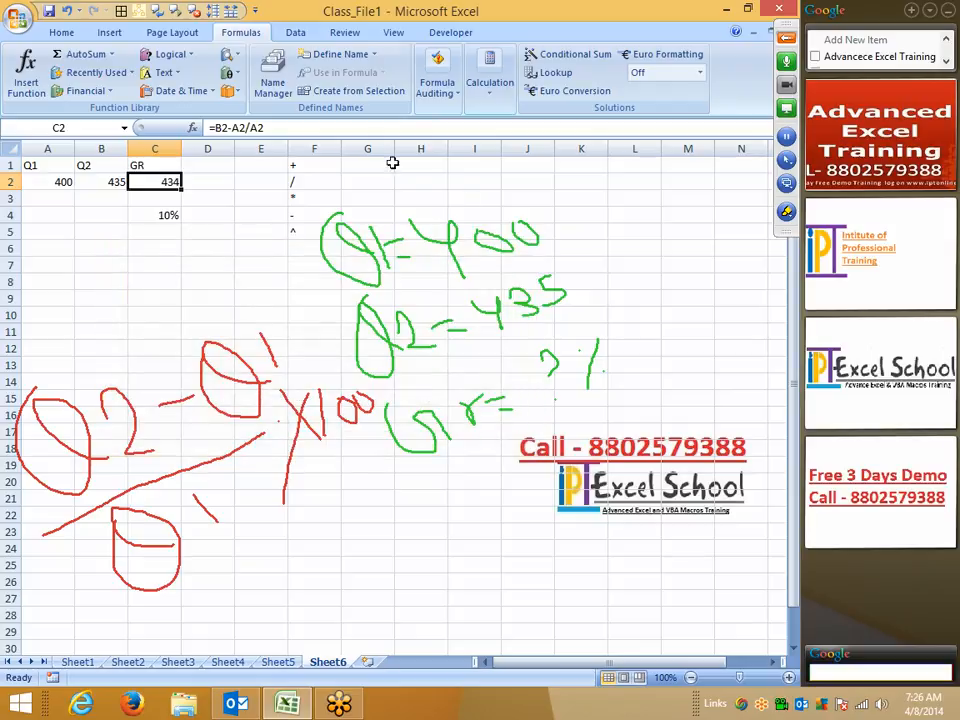
- Put parentheses around the subtraction in the C2 formula so that it reads =(B2-A2)/A2
click(240, 127)
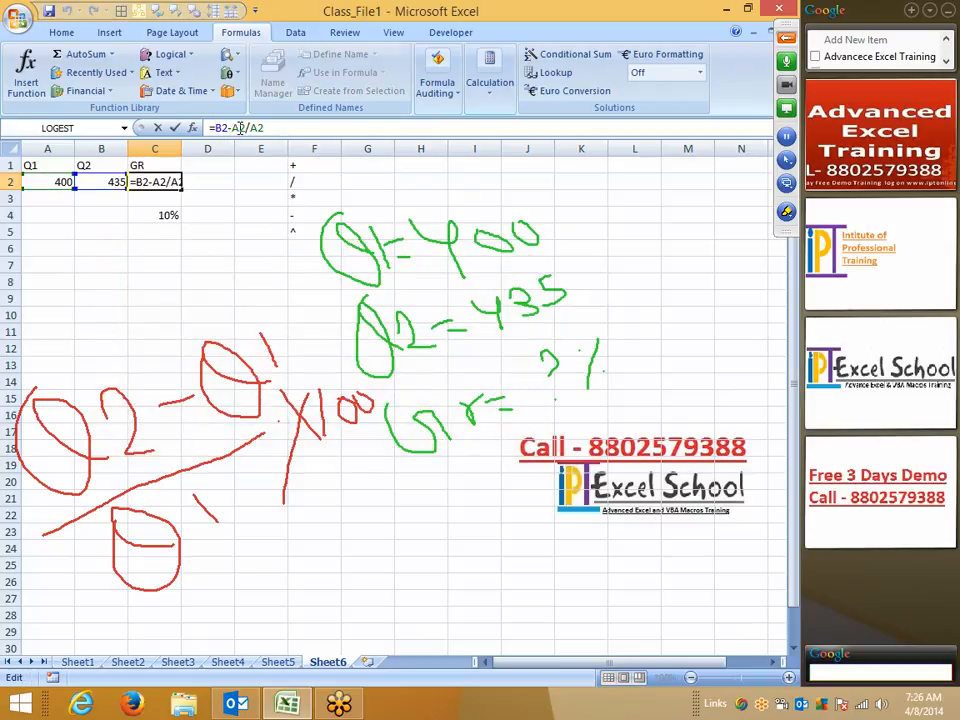
text(()
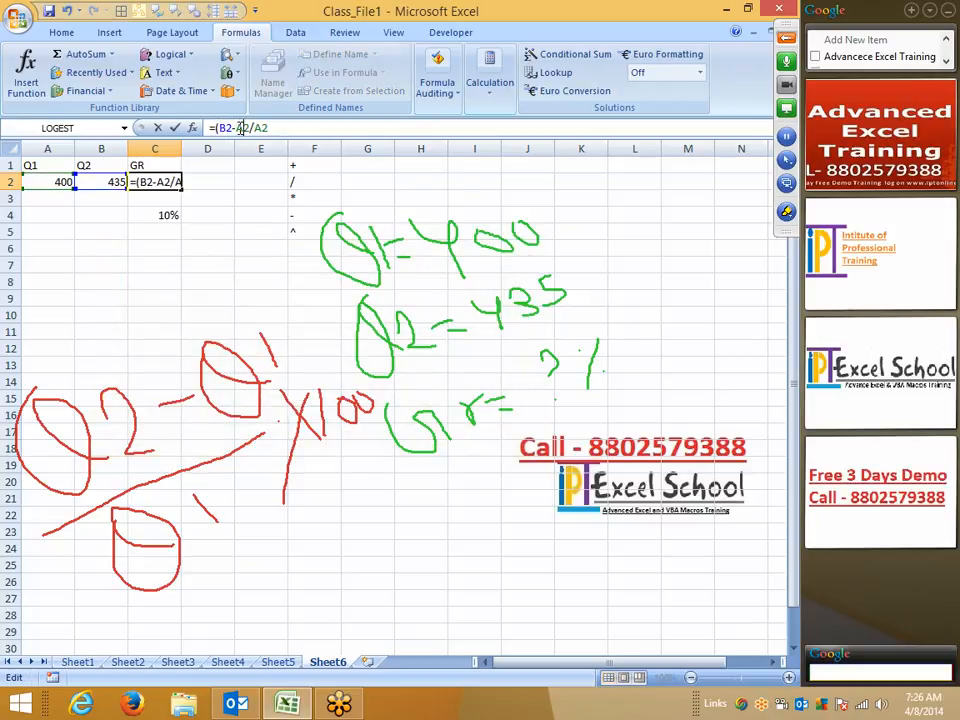
text())
key(Return)
key(Up)
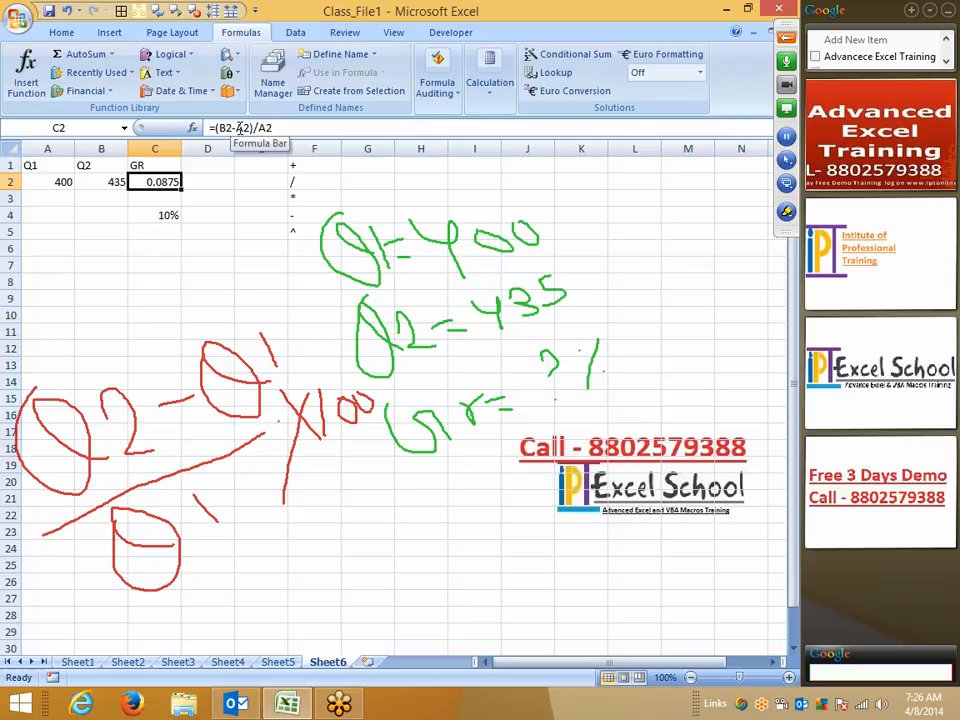
- View the bracketed C2 formula in Evaluate Formula without stepping through it, and format C2 as a percentage
click(450, 95)
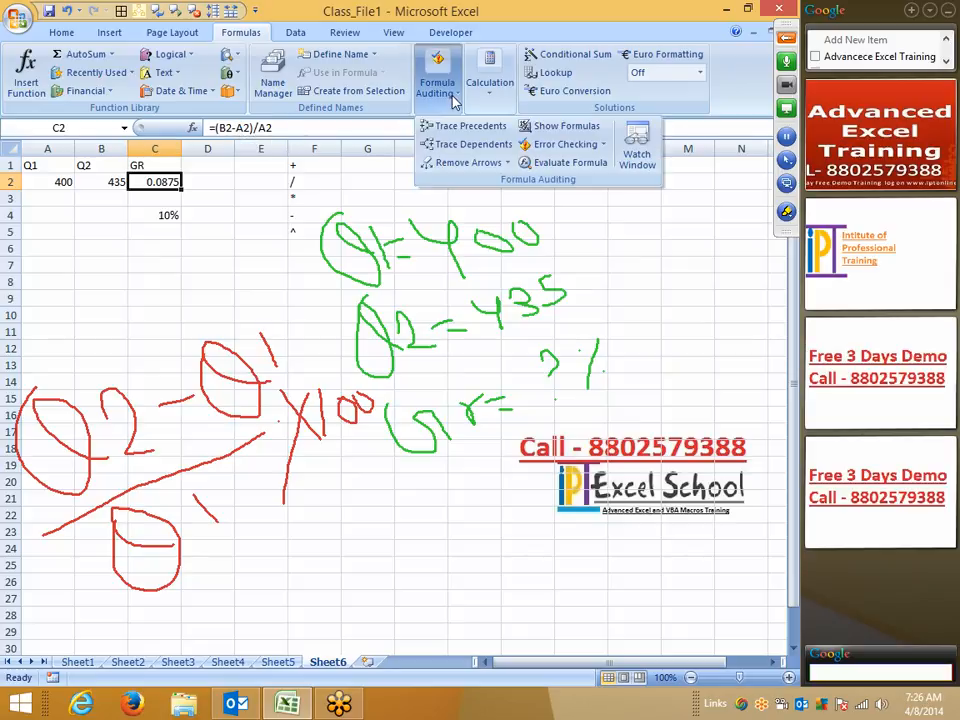
click(545, 162)
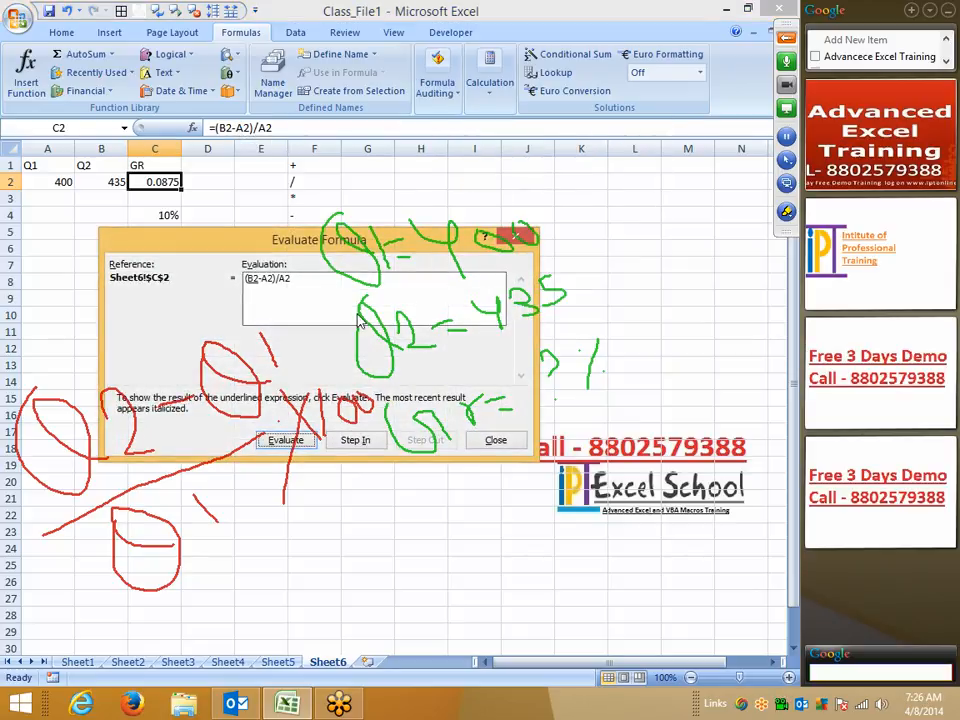
click(518, 237)
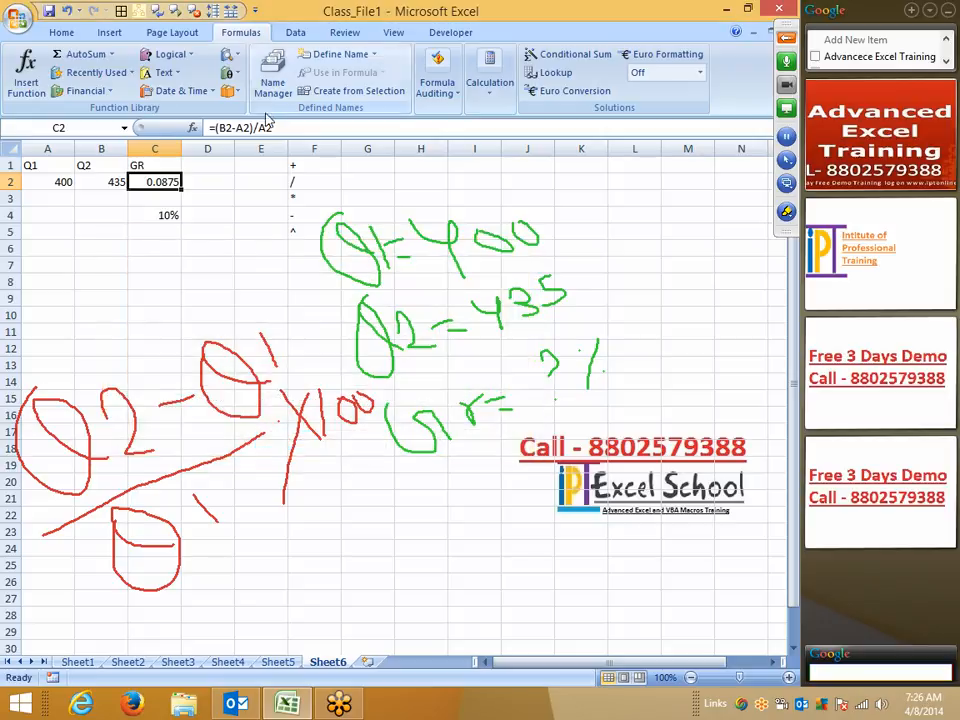
click(72, 33)
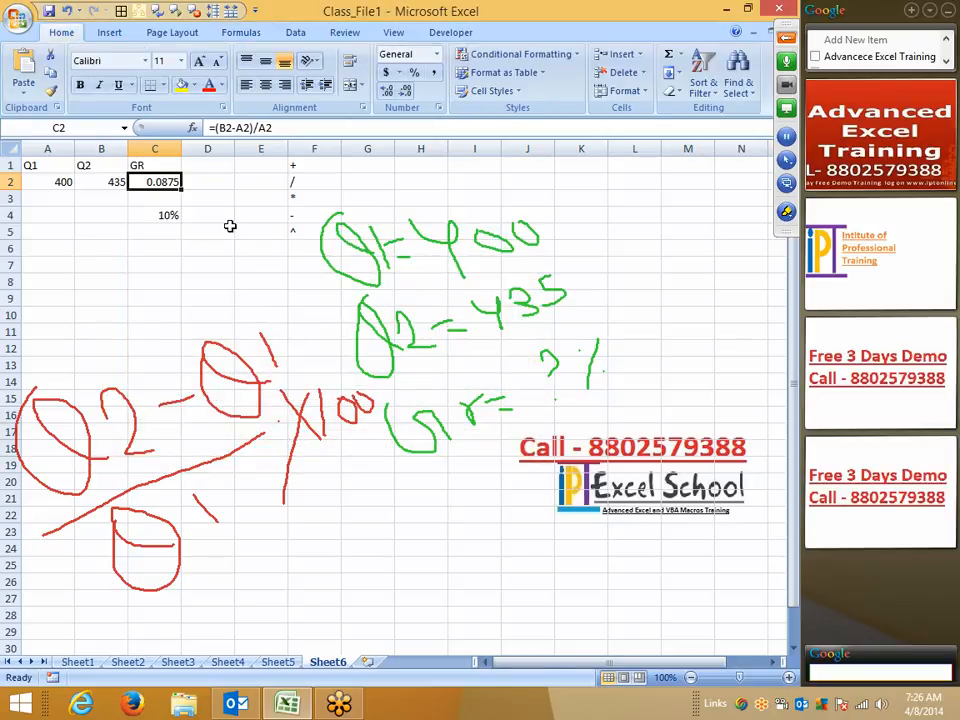
click(414, 73)
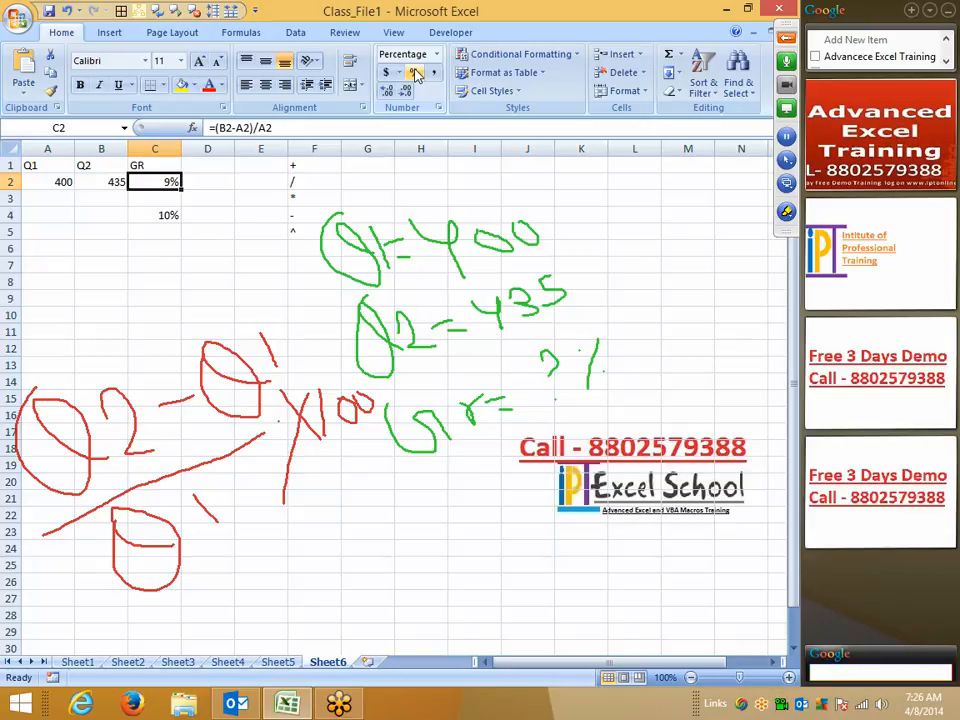
- Erase all handwritten drawings from the screen and select the empty cell C12
click(787, 212)
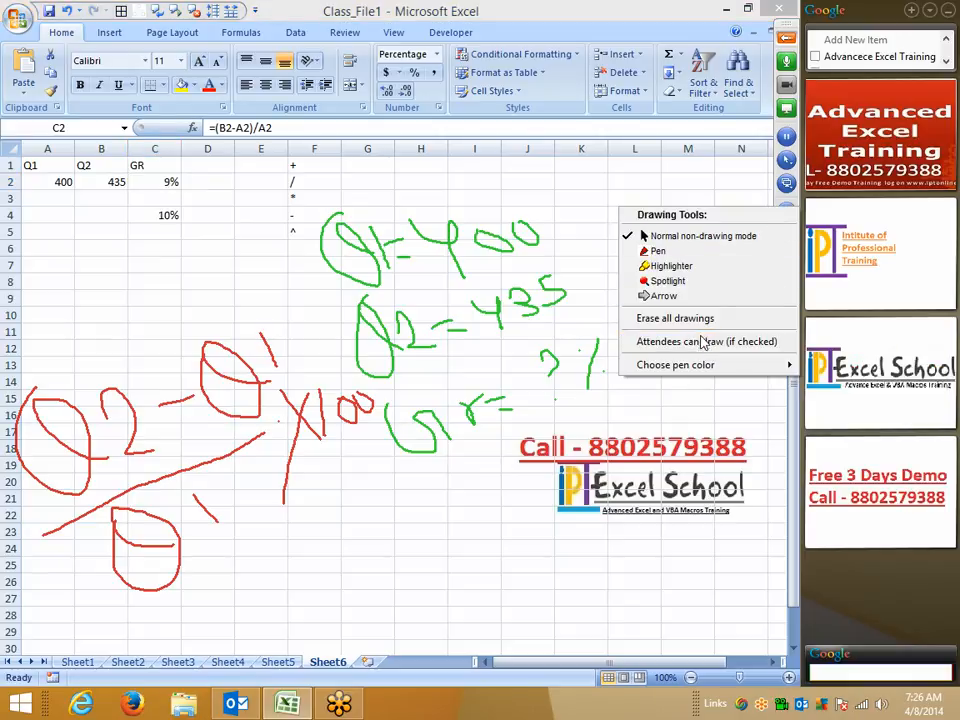
click(670, 318)
click(162, 354)
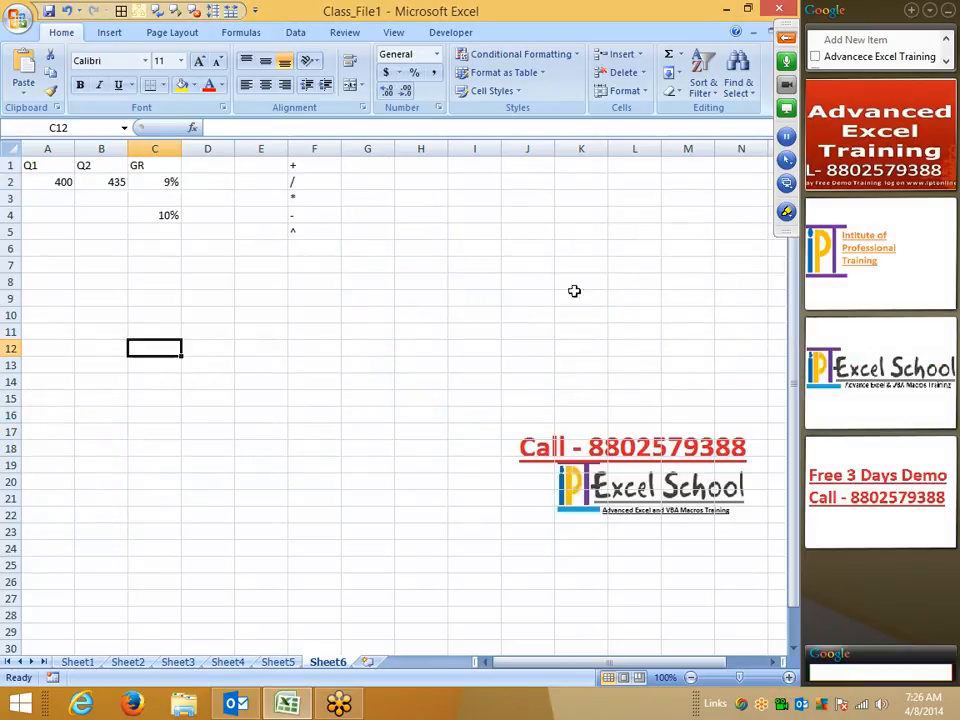
- Handwrite the numbers 900, 435 with the red pen over the empty cells beside the operator list
click(787, 212)
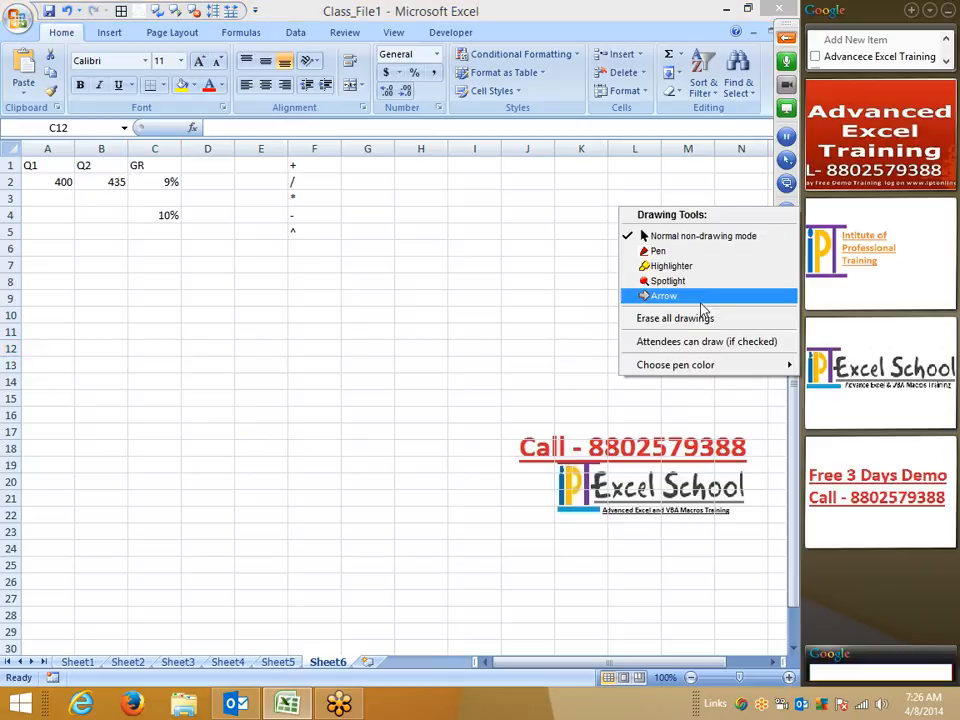
click(663, 251)
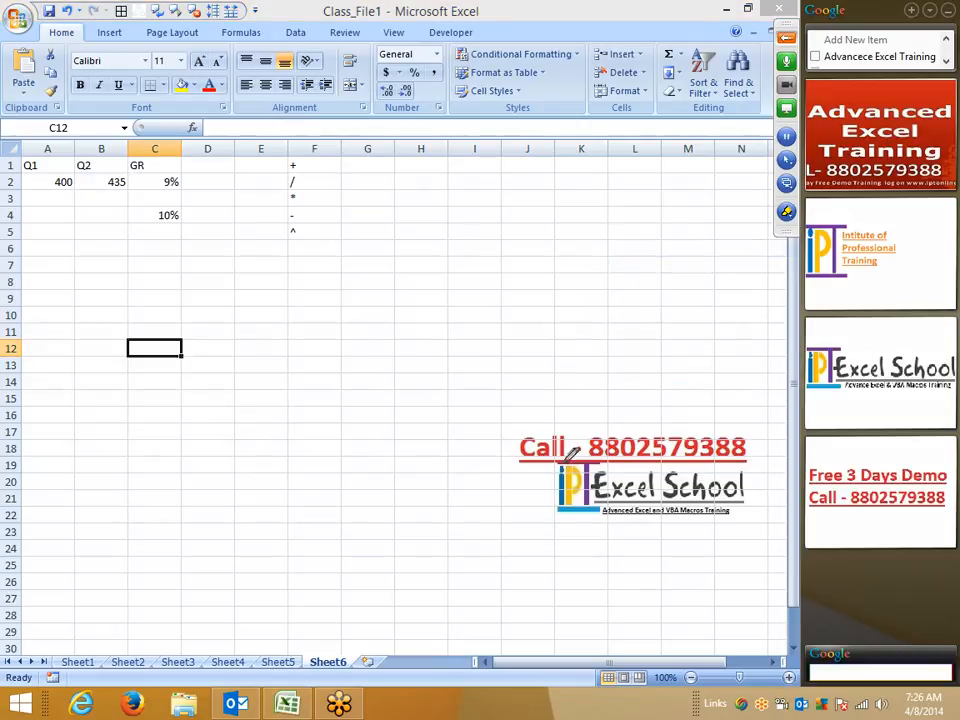
mouse_move(366, 184)
mouse_down()
mouse_move(381, 184)
mouse_move(375, 285)
mouse_up()
mouse_move(408, 206)
mouse_down()
mouse_move(470, 214)
mouse_move(452, 206)
mouse_up()
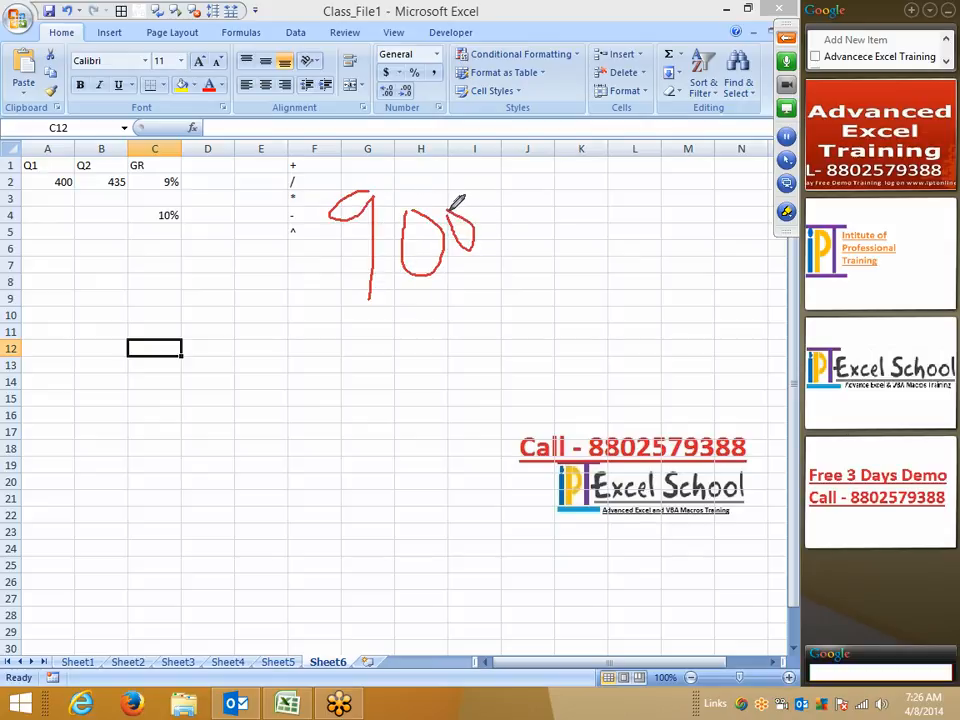
drag(516, 249, 521, 287)
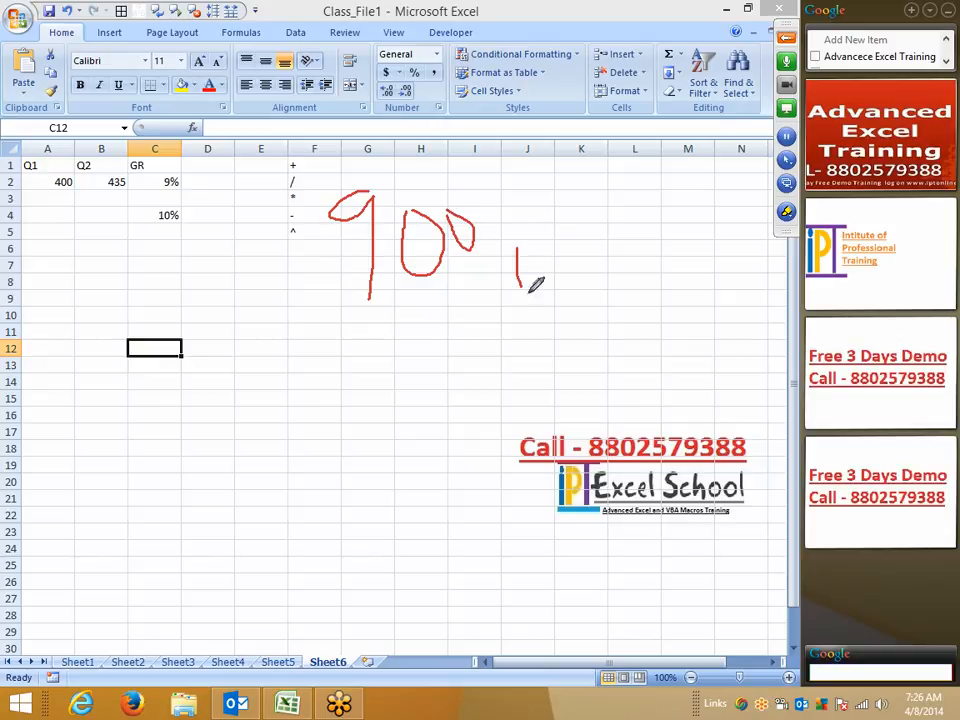
mouse_move(561, 195)
mouse_down()
mouse_move(603, 203)
mouse_move(605, 288)
mouse_up()
mouse_move(628, 208)
mouse_down()
mouse_move(664, 208)
mouse_move(657, 285)
mouse_up()
mouse_move(687, 190)
mouse_down()
mouse_move(711, 190)
mouse_move(720, 210)
mouse_move(695, 264)
mouse_up()
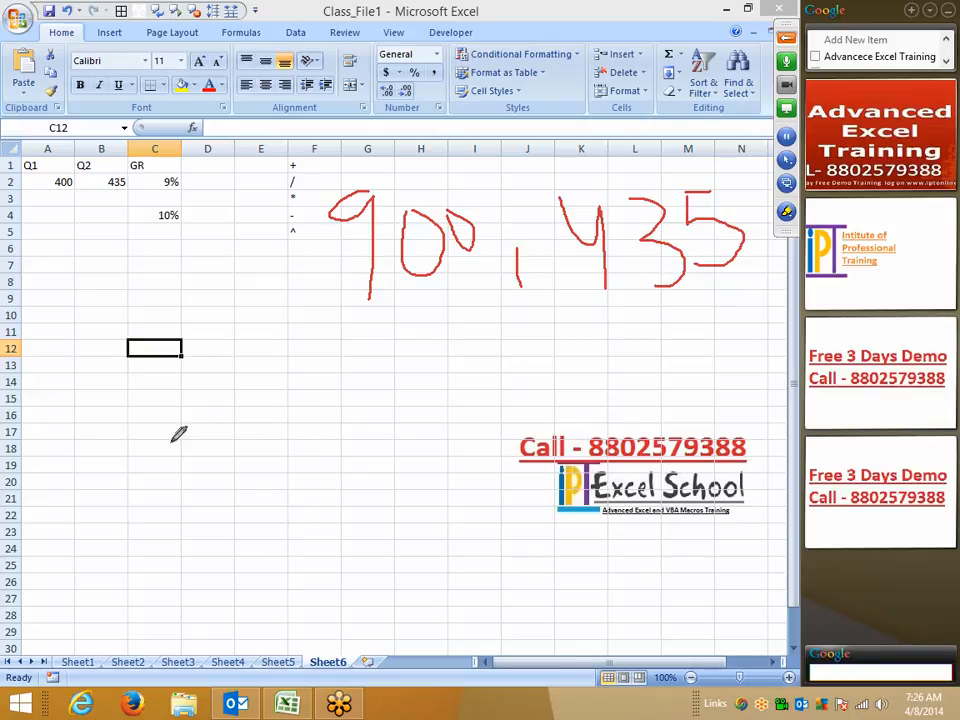
mouse_move(98, 358)
mouse_down()
mouse_move(72, 368)
mouse_move(120, 348)
mouse_move(120, 456)
mouse_up()
mouse_move(155, 348)
mouse_down()
mouse_move(152, 386)
mouse_move(163, 339)
mouse_move(178, 350)
mouse_up()
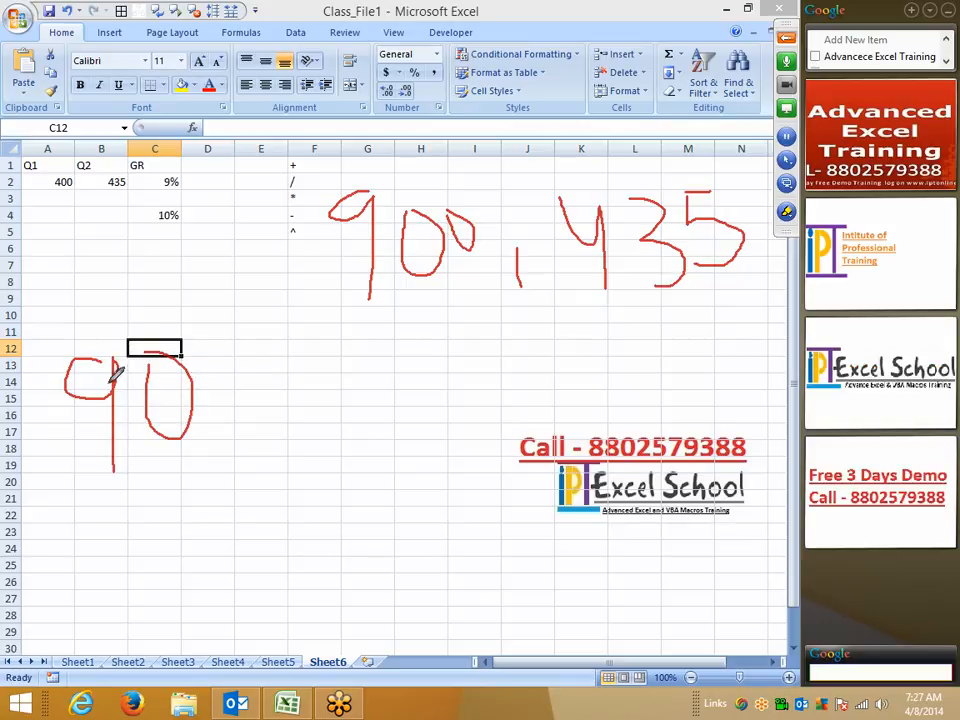
drag(94, 376, 218, 415)
drag(165, 363, 108, 430)
- Handwrite the expression 435 over 900 × 100 over the empty cells below the data and leave drawing mode
mouse_move(65, 490)
mouse_down()
mouse_move(118, 527)
mouse_move(111, 560)
mouse_up()
mouse_move(150, 492)
mouse_down()
mouse_move(197, 482)
mouse_move(162, 537)
mouse_up()
drag(255, 466, 230, 528)
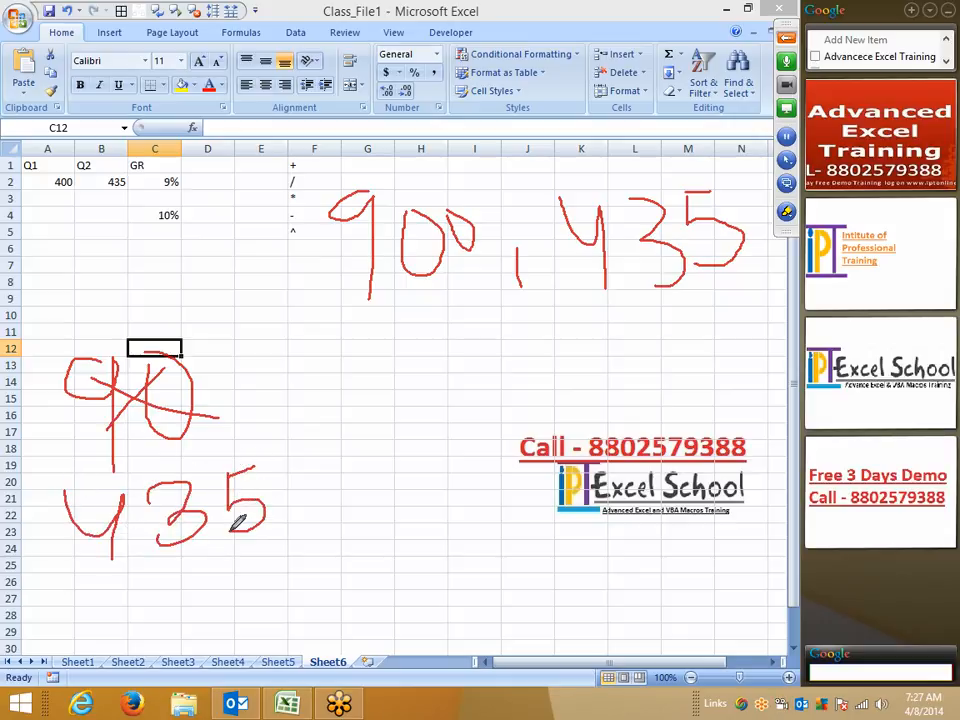
drag(82, 576, 292, 556)
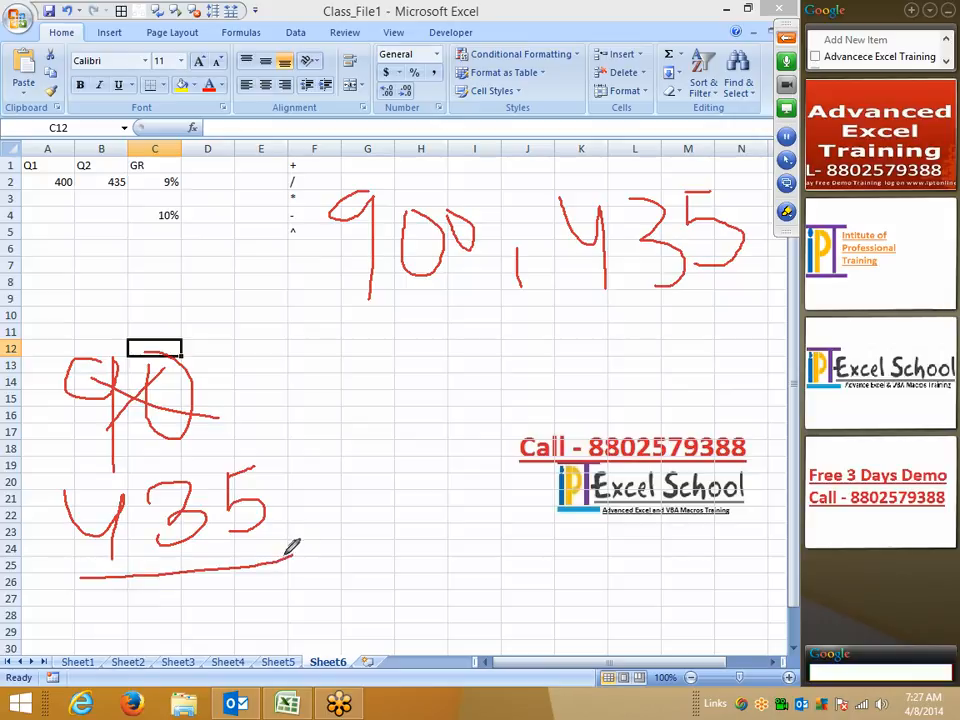
drag(176, 588, 176, 630)
drag(214, 580, 292, 598)
drag(312, 522, 350, 570)
drag(343, 521, 336, 568)
mouse_move(381, 515)
mouse_down()
mouse_move(384, 550)
mouse_move(428, 514)
mouse_move(409, 501)
mouse_move(431, 514)
mouse_move(444, 497)
mouse_move(455, 518)
mouse_move(450, 491)
mouse_up()
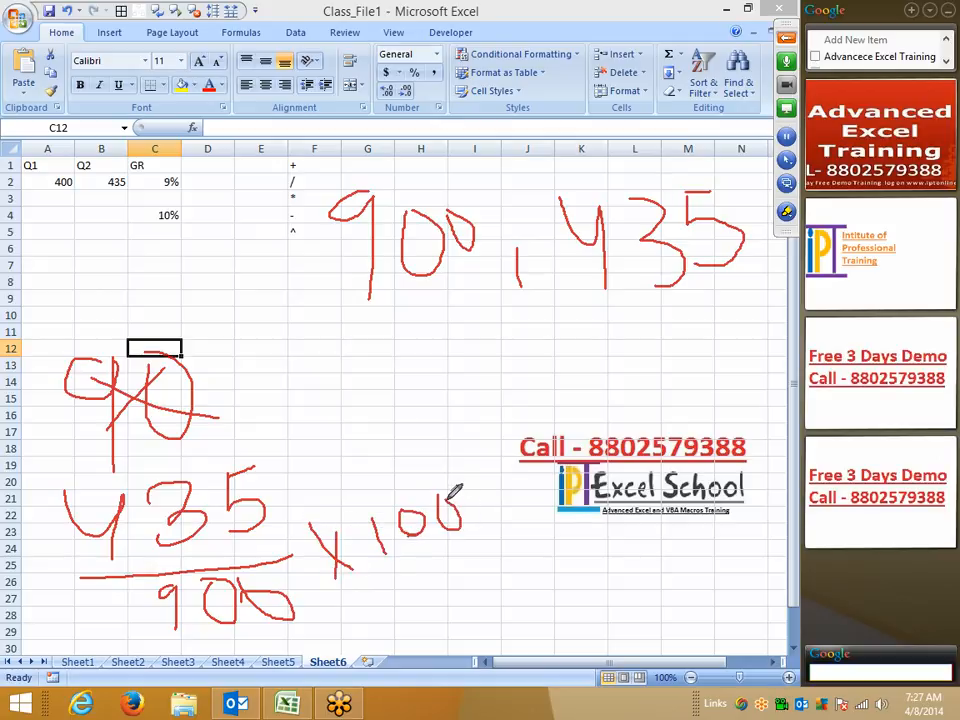
right_click(419, 458)
click(462, 487)
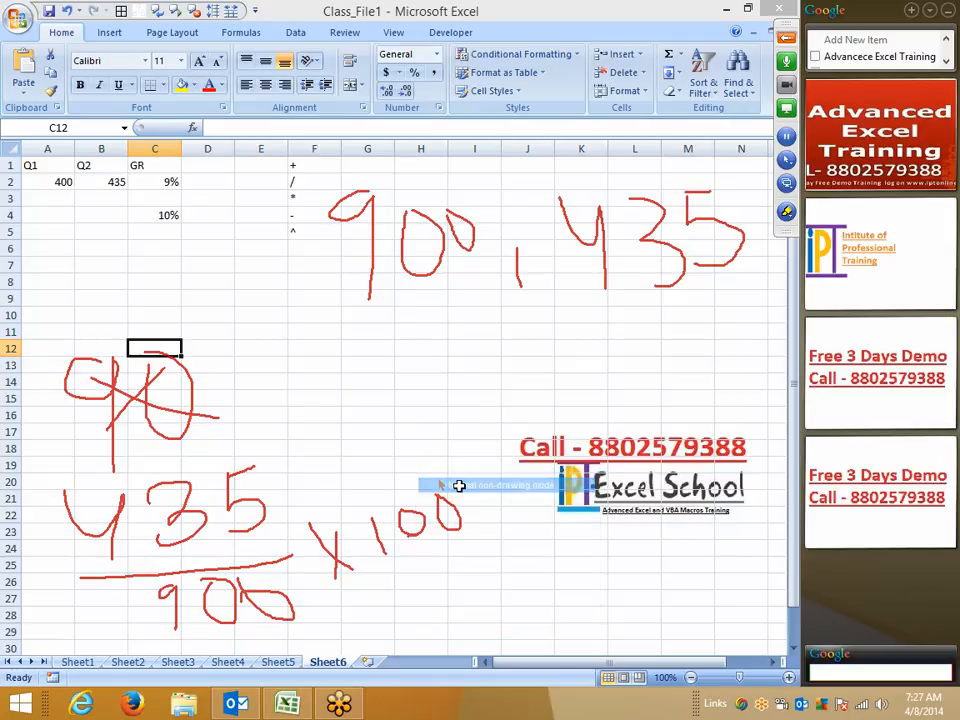
- Calculate =435/900 in cell A7 and format the result as a percentage
click(62, 272)
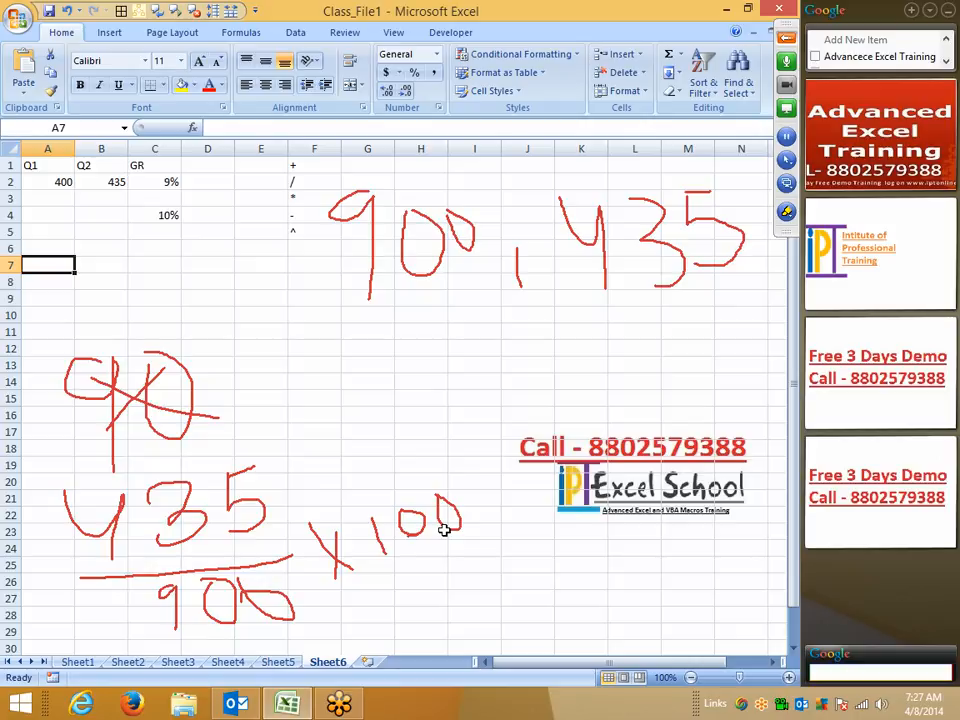
text(=)
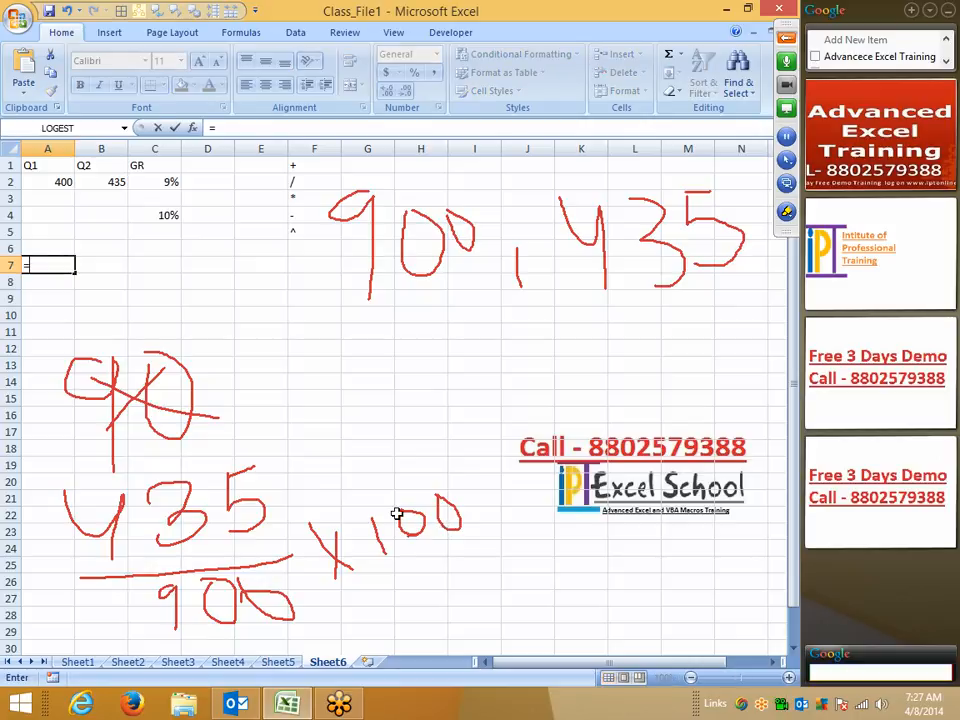
text(435/900)
key(Return)
key(Up)
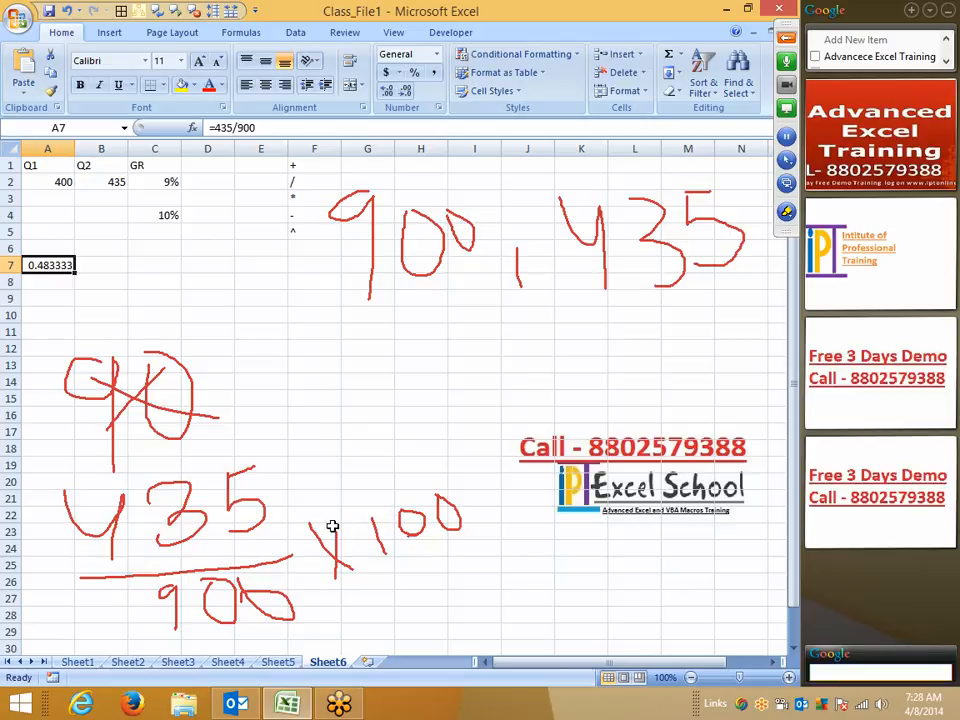
click(414, 73)
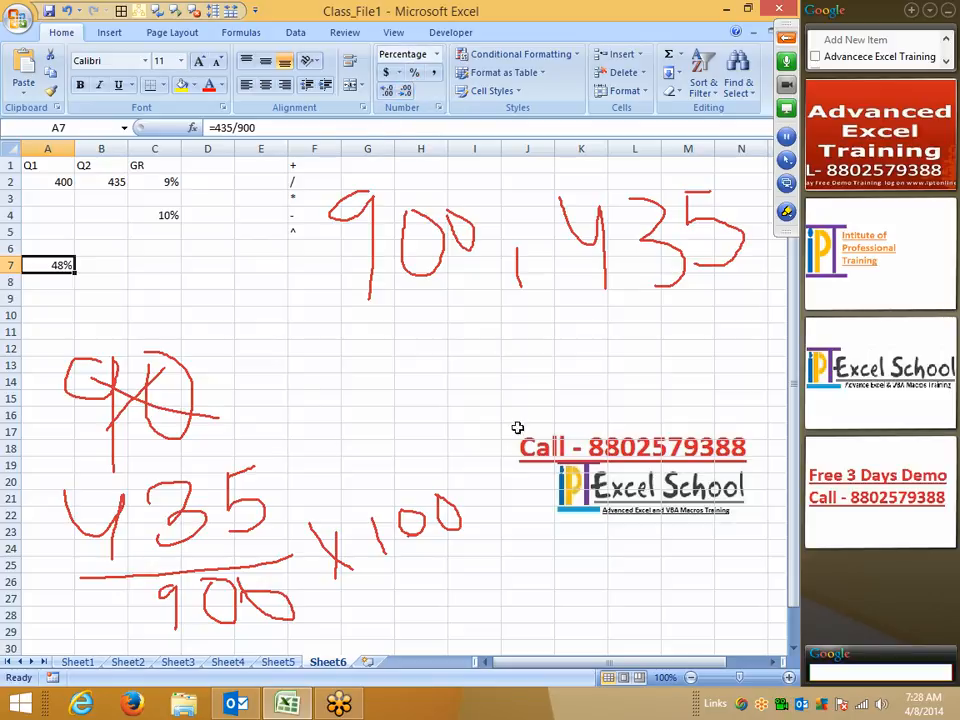
- Erase all handwritten drawings from the screen and select the empty cell D11
click(787, 211)
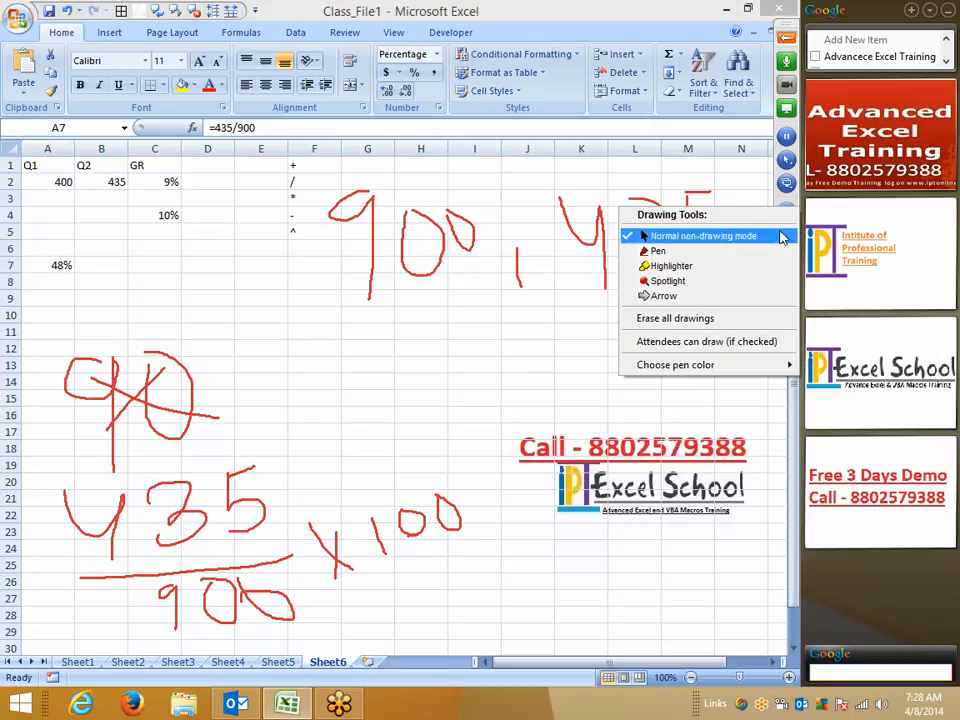
click(722, 320)
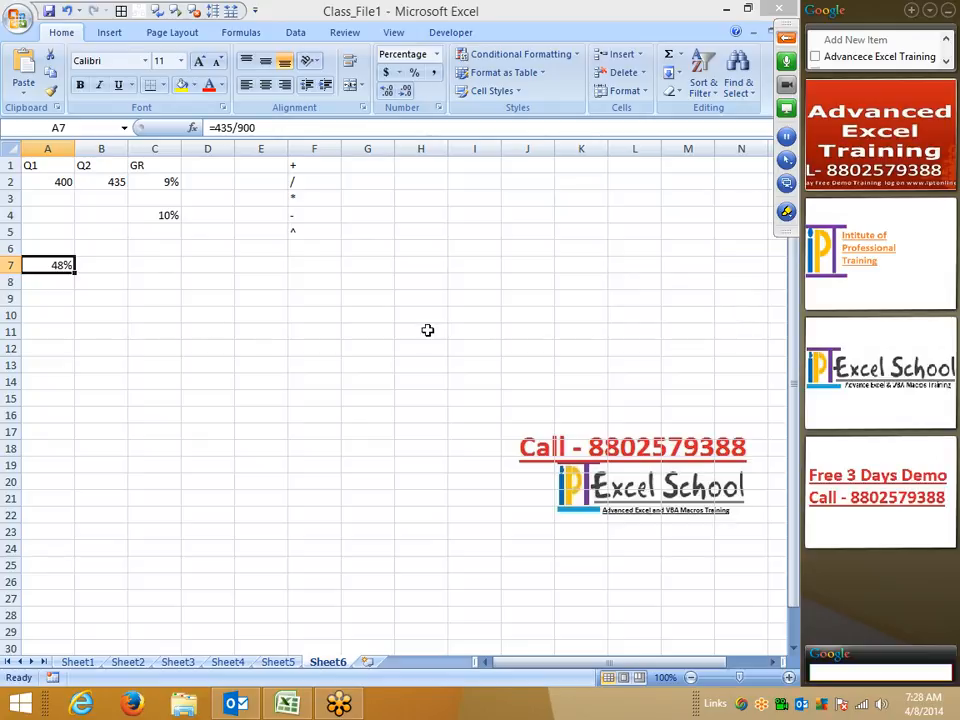
click(207, 331)
- Handwrite the number 10,000 with the pen over the empty cells beside the operator list
click(787, 211)
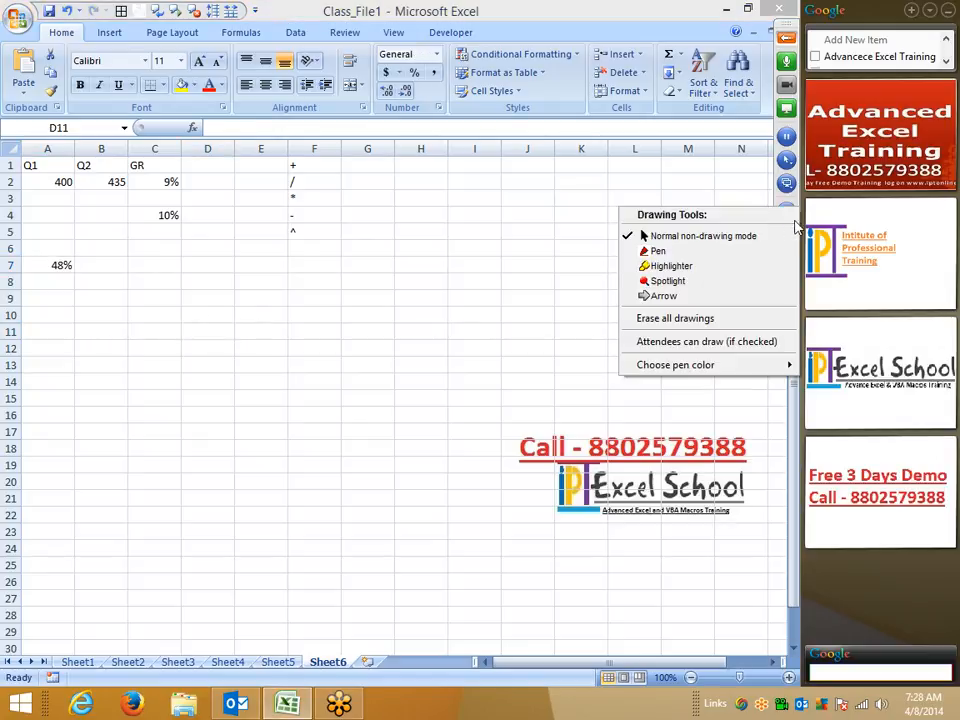
click(705, 252)
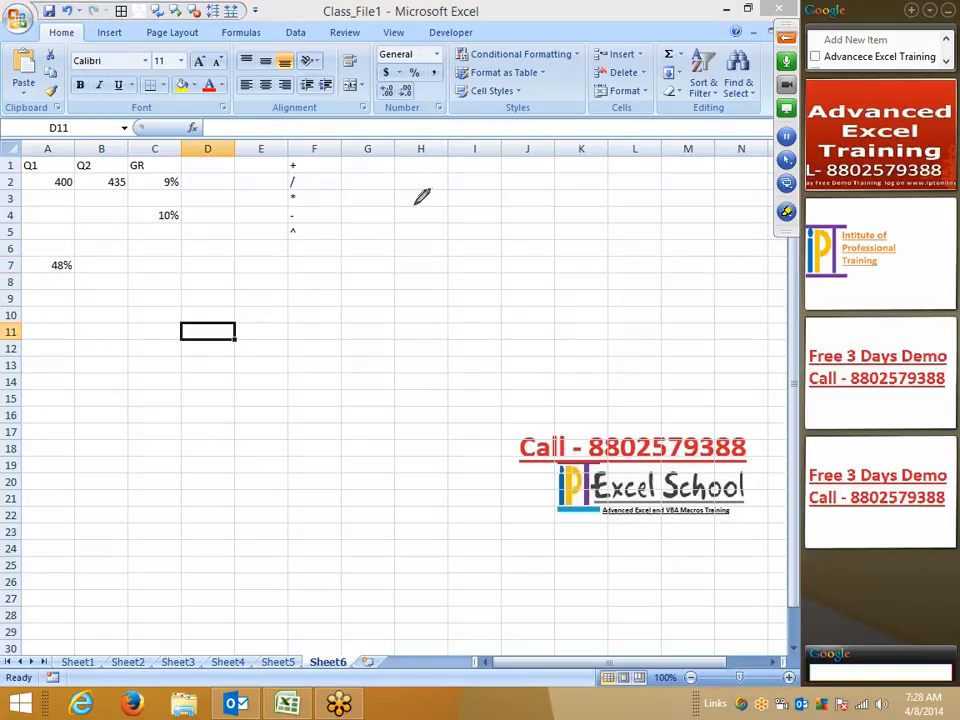
drag(411, 185, 414, 243)
drag(462, 213, 423, 193)
click(476, 219)
drag(510, 188, 556, 198)
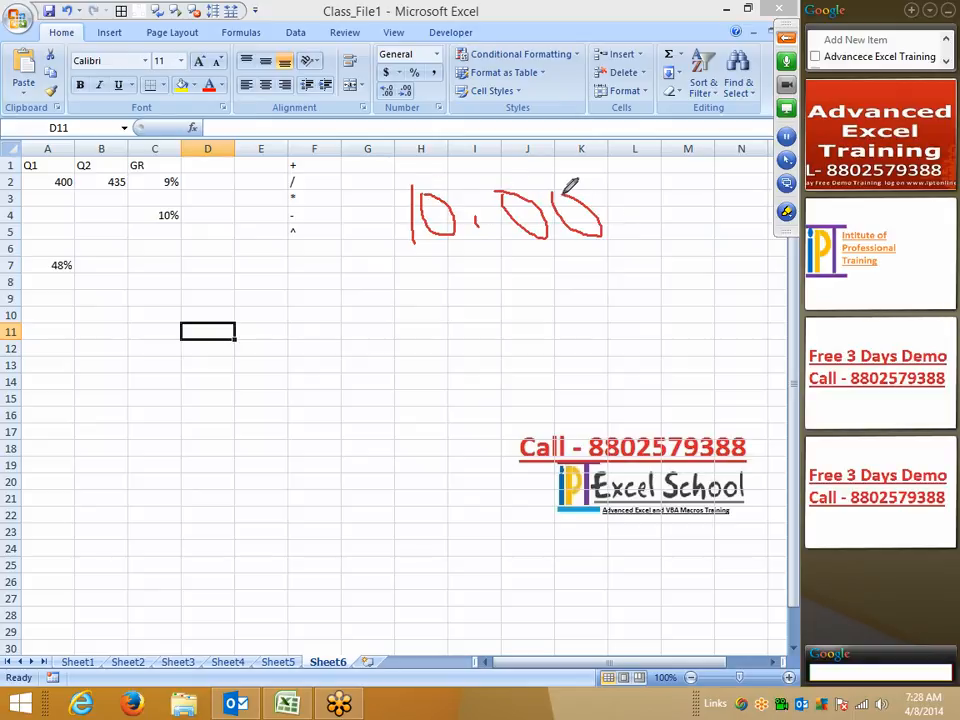
mouse_move(620, 185)
mouse_down()
mouse_move(649, 214)
mouse_move(618, 196)
mouse_up()
- Handwrite 39.30% below the handwritten 10,000, leave drawing mode and select cell B10
mouse_move(360, 293)
mouse_down()
mouse_move(420, 297)
mouse_move(388, 329)
mouse_up()
mouse_move(442, 262)
mouse_down()
mouse_move(476, 284)
mouse_move(487, 330)
mouse_up()
click(510, 315)
mouse_move(535, 276)
mouse_down()
mouse_move(594, 272)
mouse_move(561, 316)
mouse_up()
mouse_move(621, 274)
mouse_down()
mouse_move(636, 287)
mouse_move(618, 270)
mouse_up()
drag(724, 266, 695, 341)
click(692, 286)
click(720, 316)
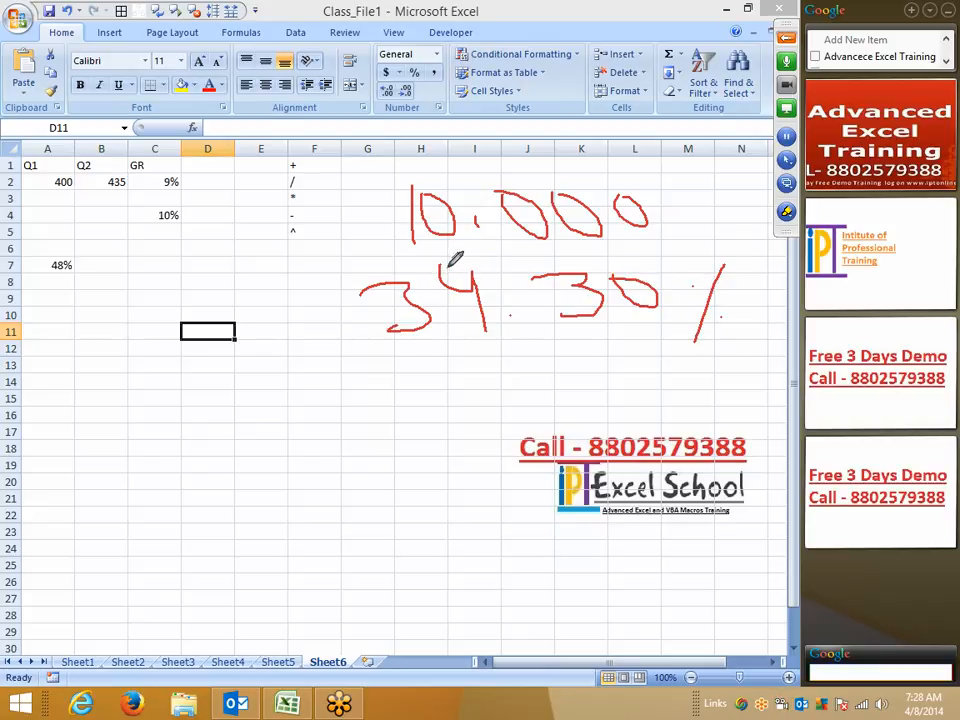
drag(446, 257, 480, 257)
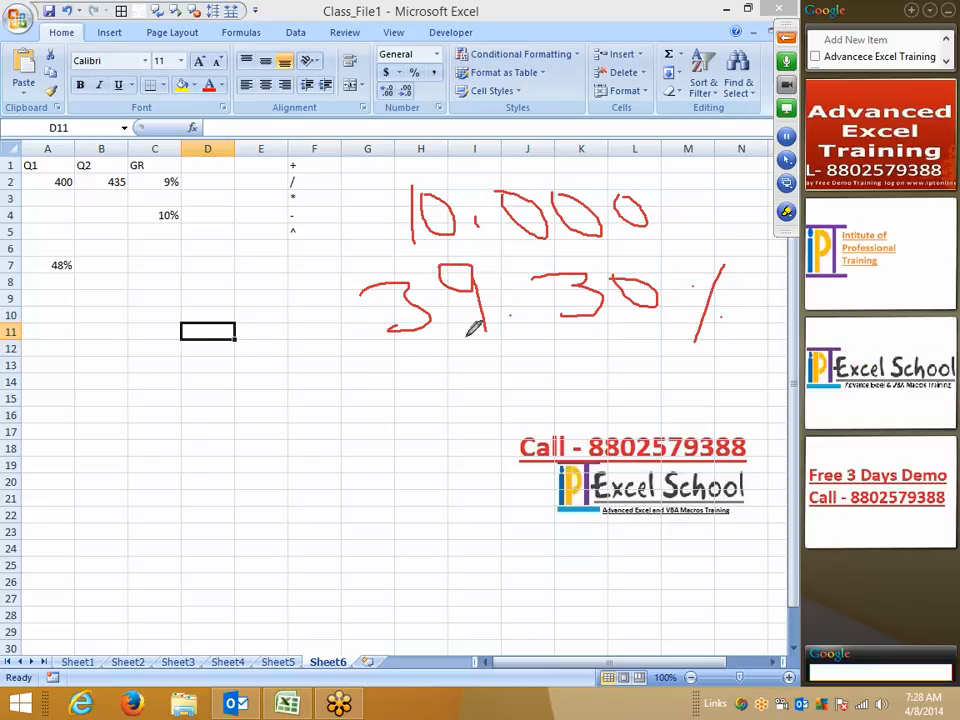
right_click(380, 388)
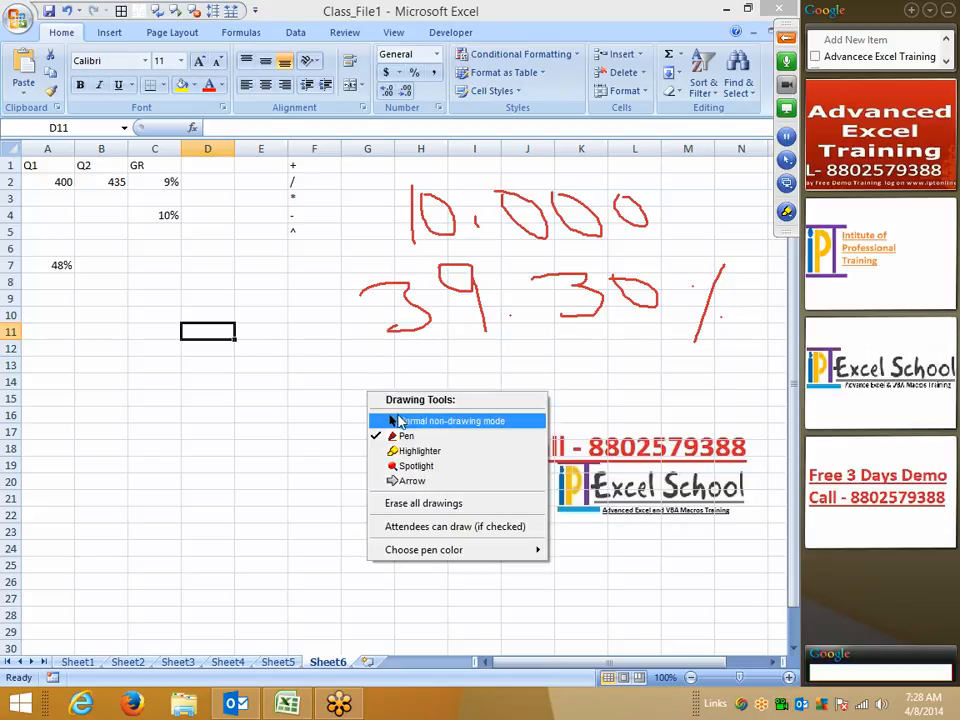
click(392, 421)
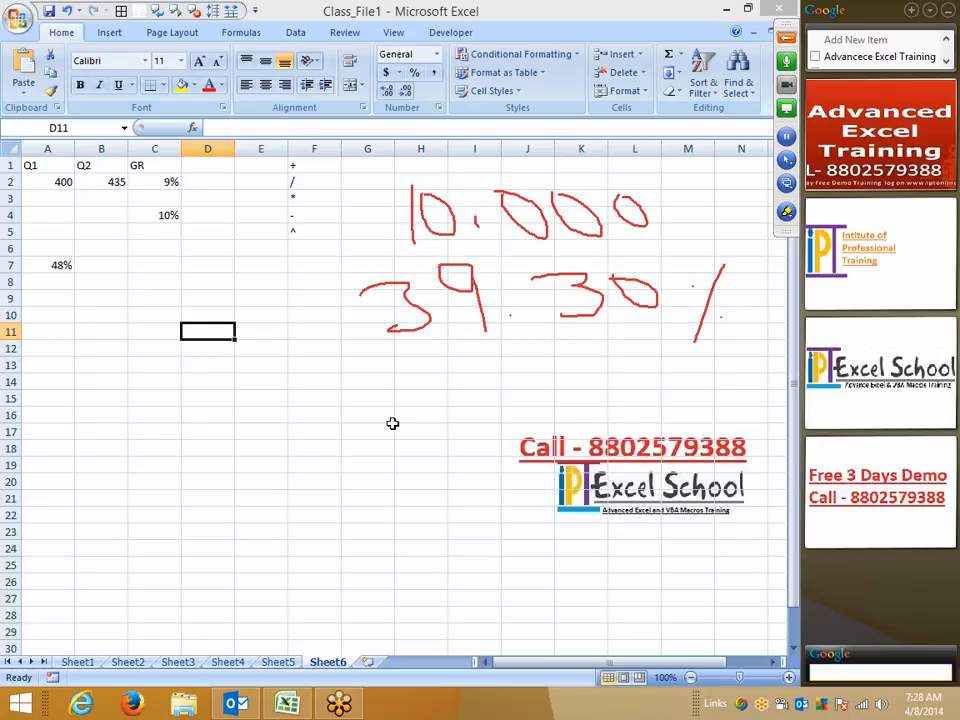
click(80, 313)
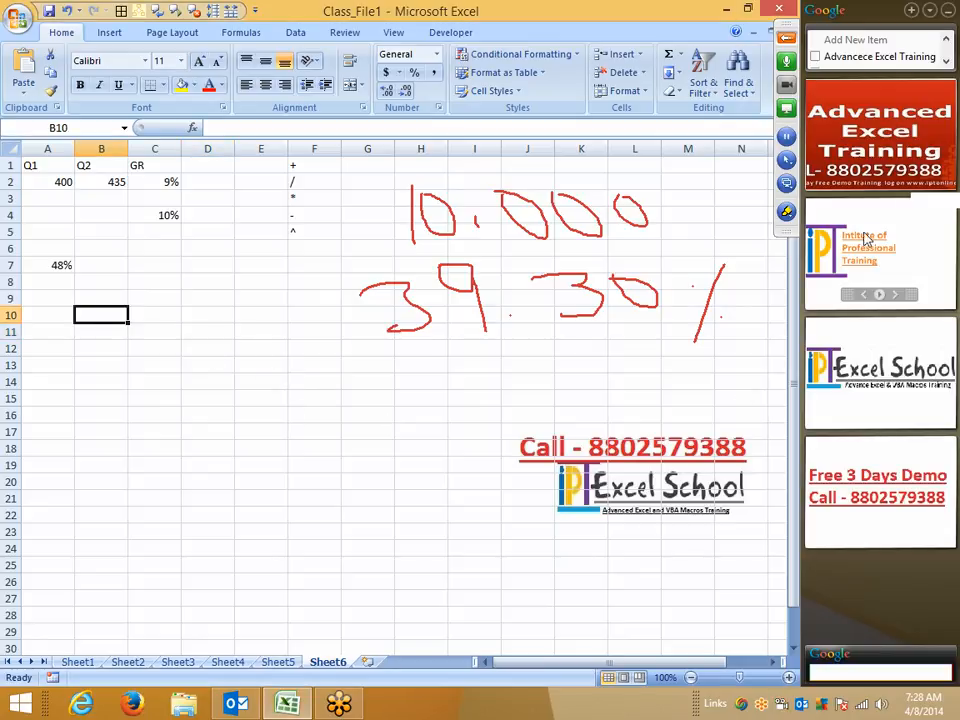
- Handwrite the fraction 10,000 × 39.30 over 100 with the pen below row 13 and return to normal non-drawing mode
click(786, 211)
click(692, 250)
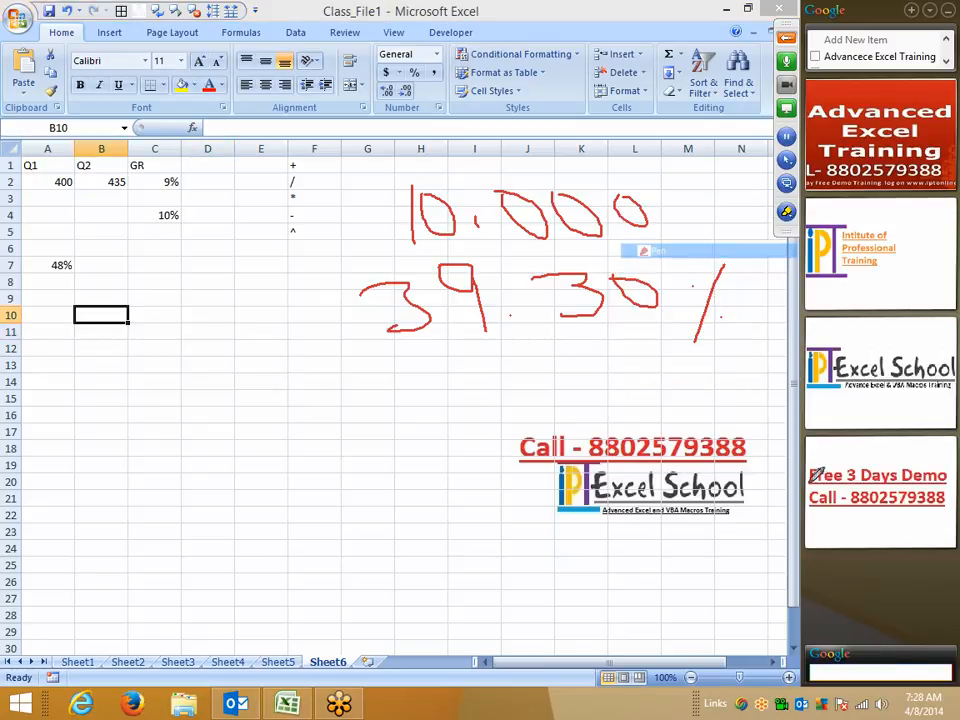
mouse_move(114, 410)
mouse_down()
mouse_move(111, 470)
mouse_move(137, 412)
mouse_up()
click(176, 443)
mouse_move(195, 412)
mouse_down()
mouse_move(215, 430)
mouse_move(240, 401)
mouse_move(257, 395)
mouse_move(302, 413)
mouse_move(303, 394)
mouse_move(309, 416)
mouse_move(362, 404)
mouse_move(360, 424)
mouse_move(416, 397)
mouse_move(404, 428)
mouse_up()
click(374, 408)
mouse_move(468, 400)
mouse_down()
mouse_move(476, 408)
mouse_move(470, 400)
mouse_up()
drag(341, 399, 360, 392)
drag(110, 489, 446, 466)
drag(206, 535, 216, 578)
mouse_move(254, 536)
mouse_down()
mouse_move(252, 546)
mouse_move(248, 532)
mouse_move(277, 536)
mouse_move(287, 521)
mouse_up()
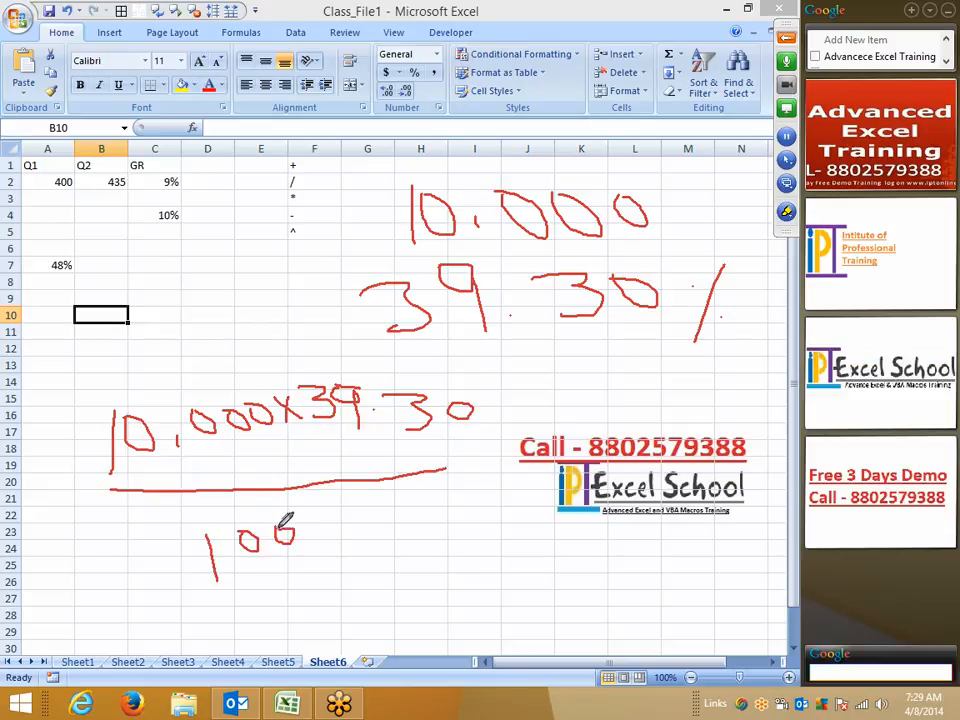
right_click(401, 538)
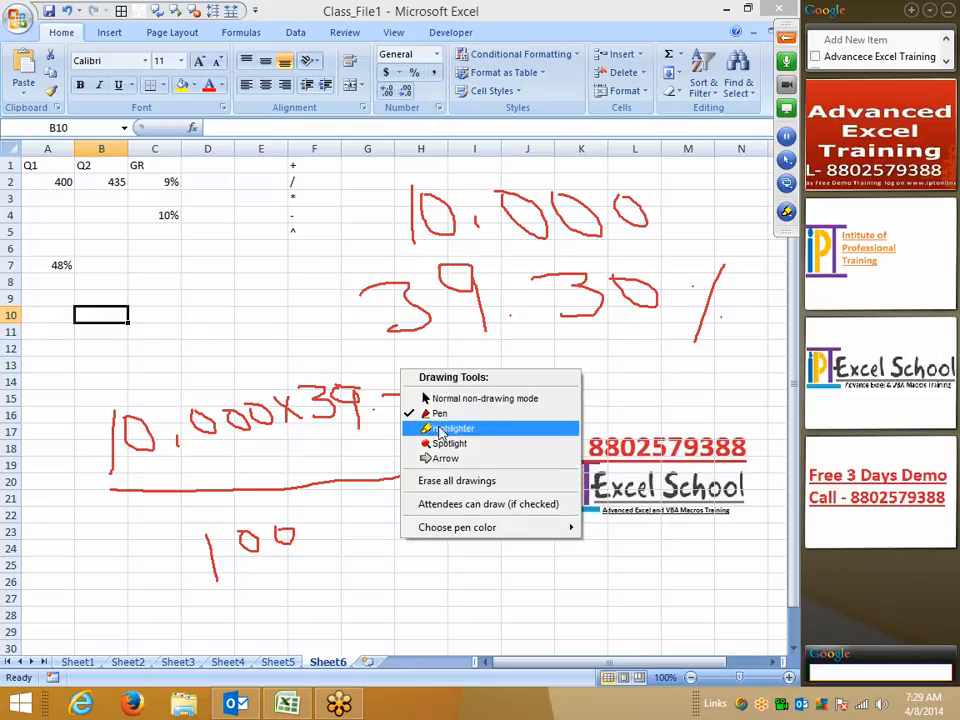
click(436, 398)
- Enter 10000 in cell A9 and 39.30% in cell B9
click(53, 293)
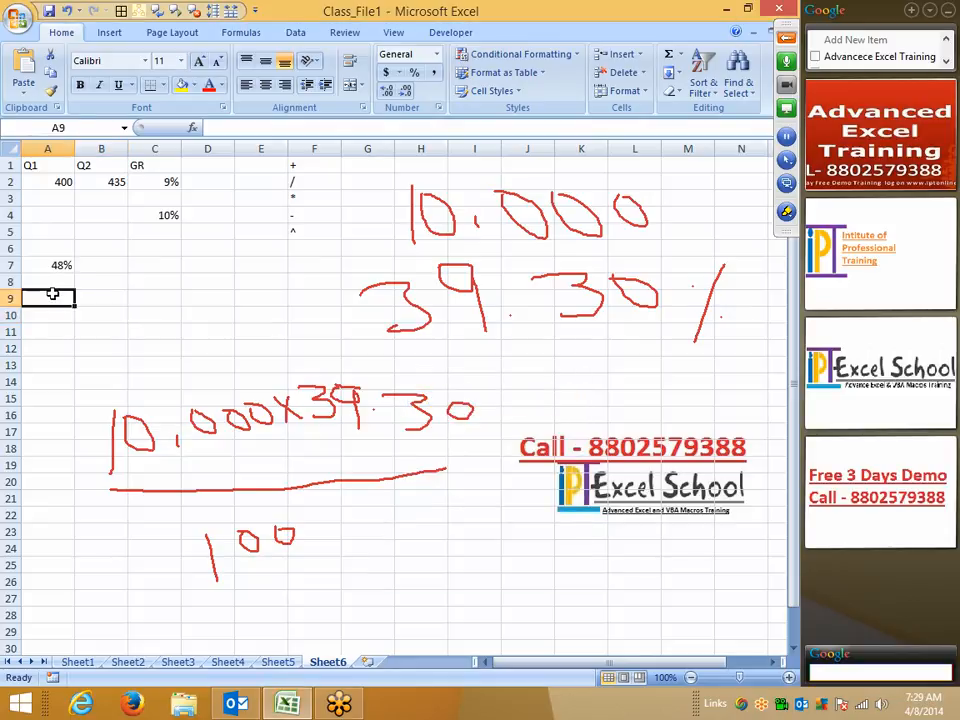
text(10000)
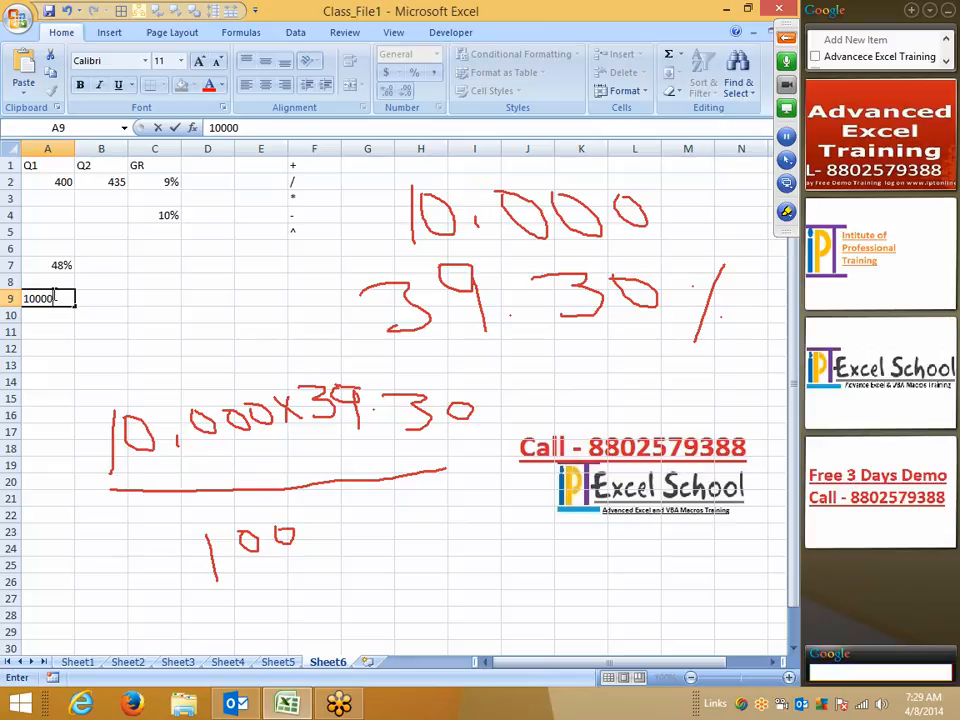
key(Tab)
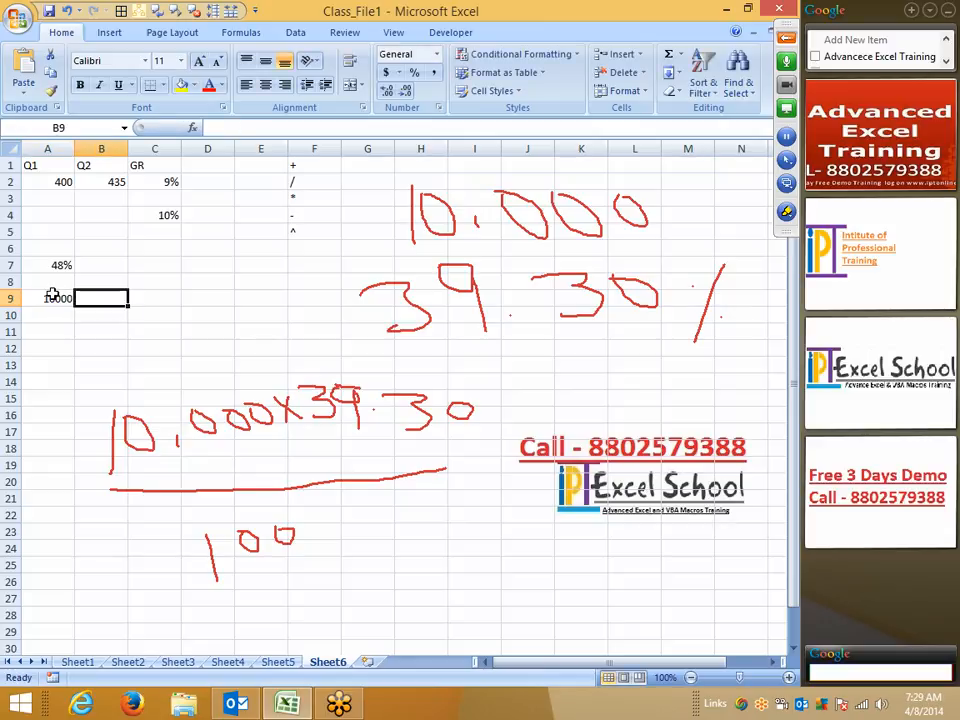
text(39.3)
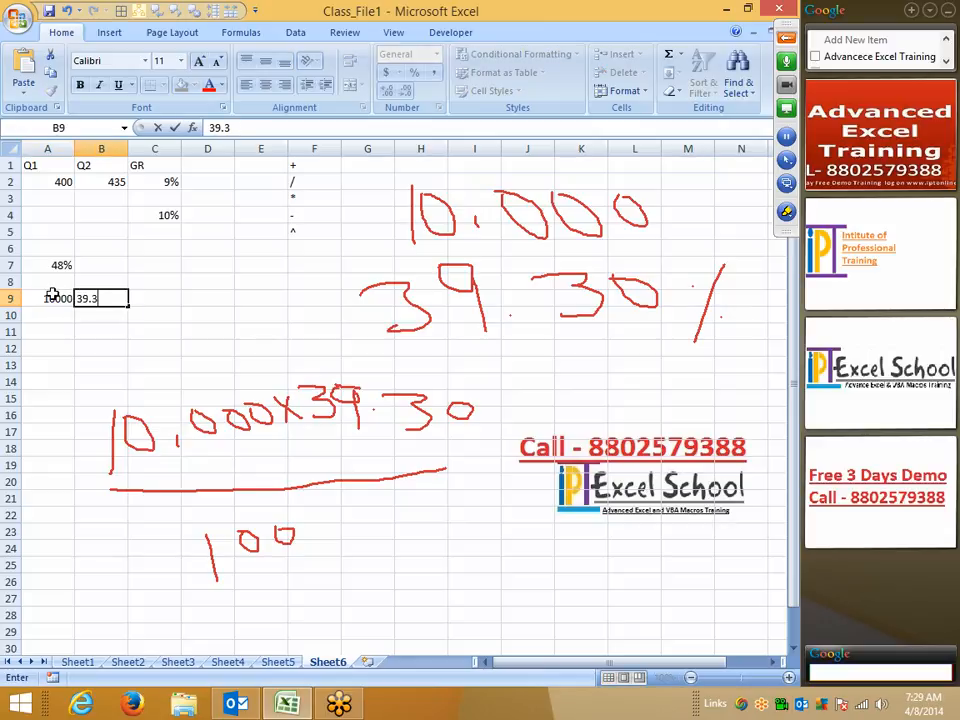
text(0%)
key(Return)
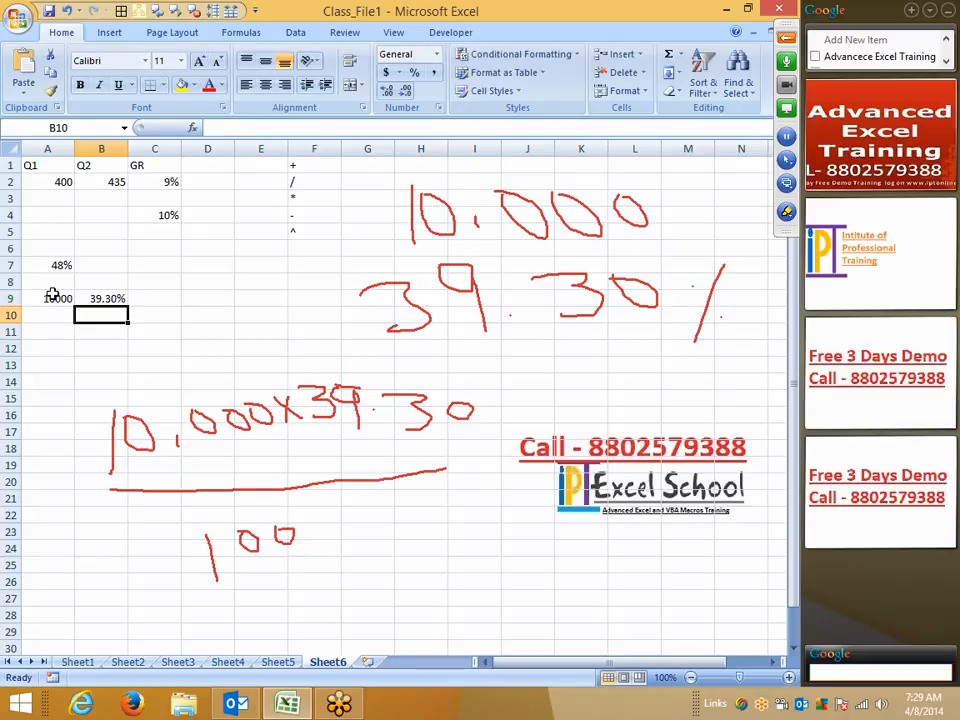
- Switch B9 to the General number format to show its underlying decimal value, and undo the format change
key(Up)
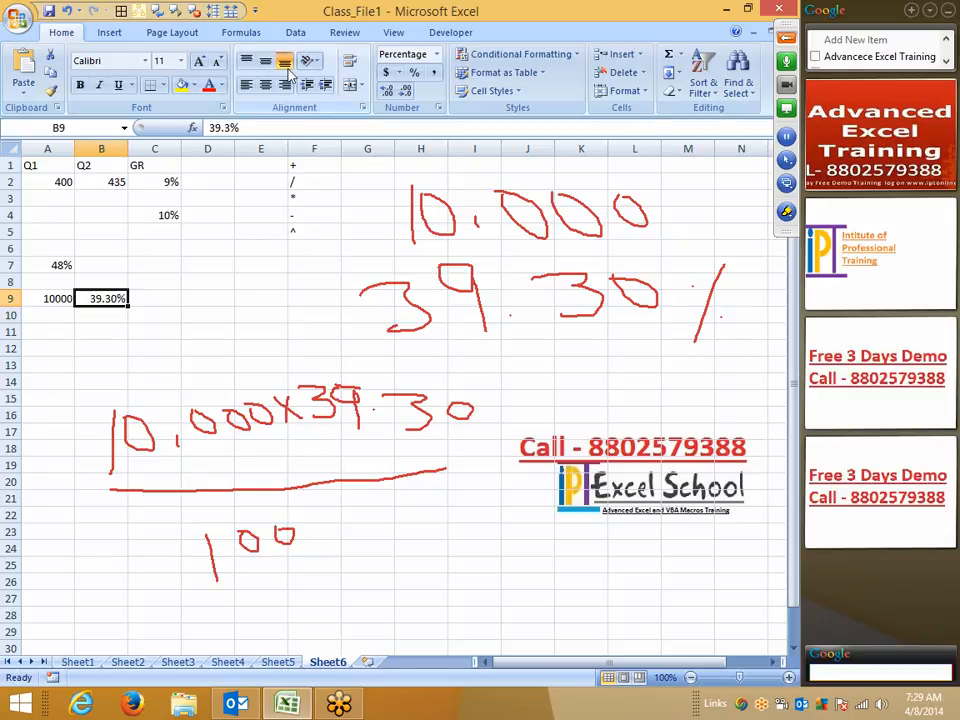
key(ctrl+1)
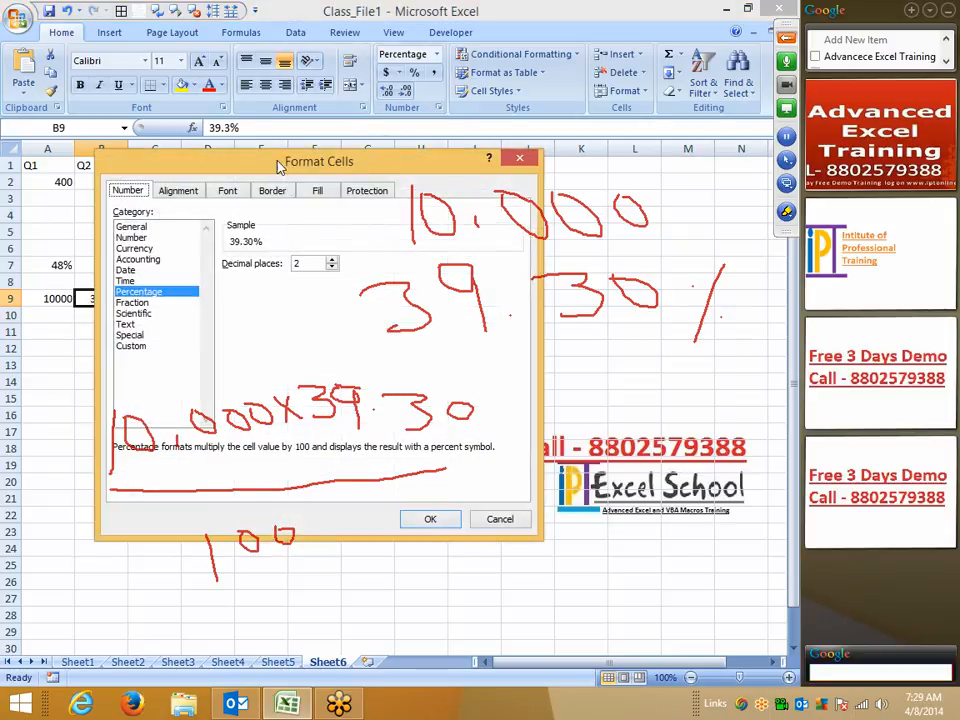
click(160, 226)
click(430, 519)
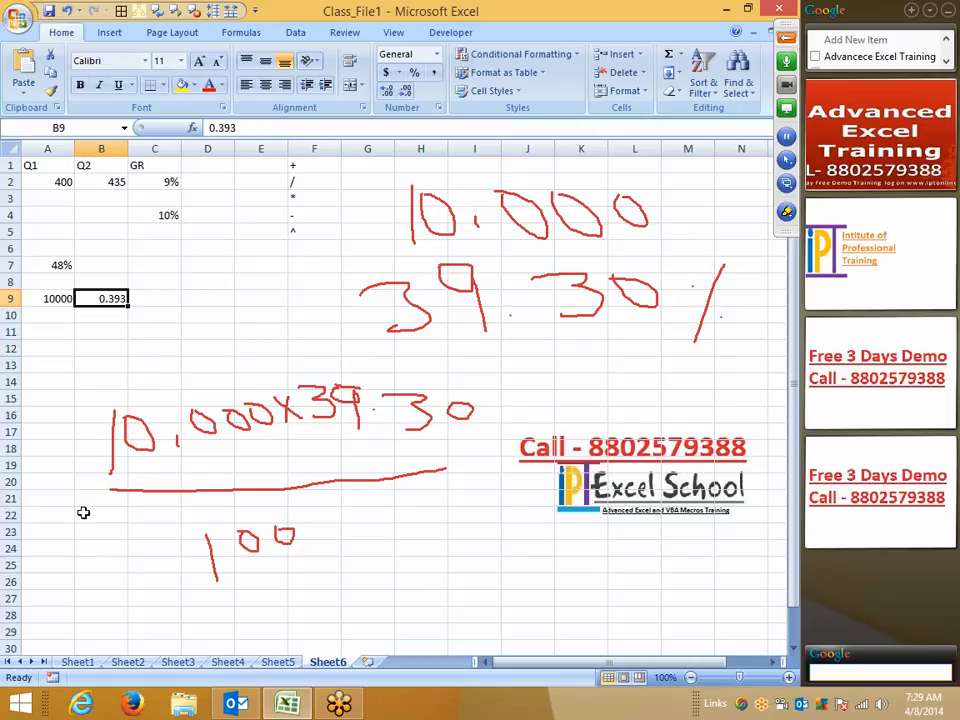
key(ctrl+z)
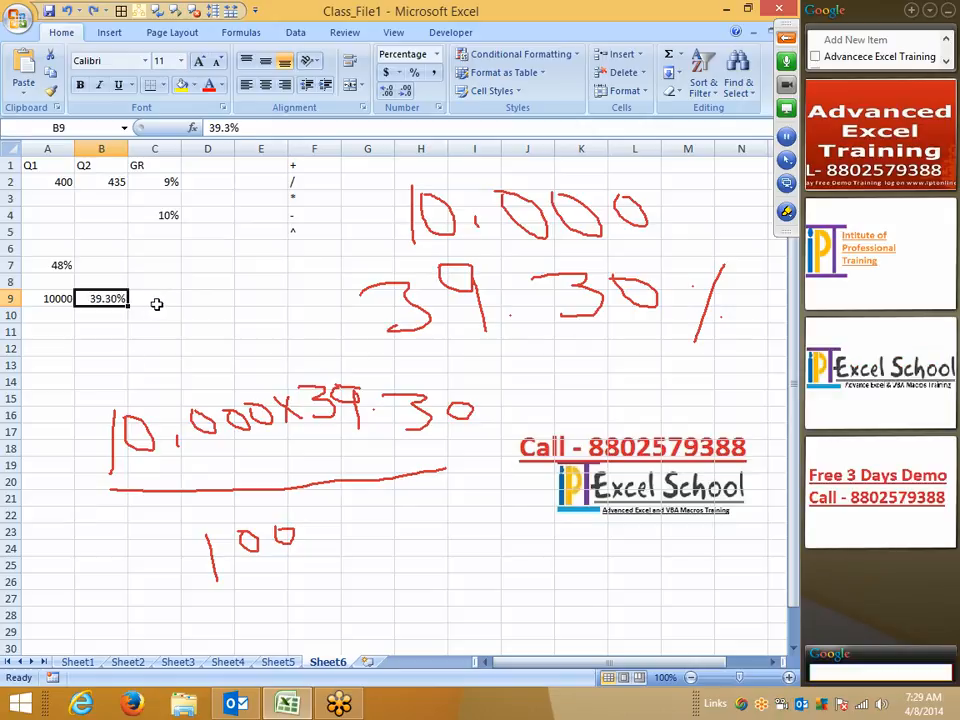
- Multiply the amount by the percentage in cell C9 with the formula =A9*B9 and reselect C9
click(156, 306)
text(=)
key(Left)
key(Left)
text(*)
key(Left)
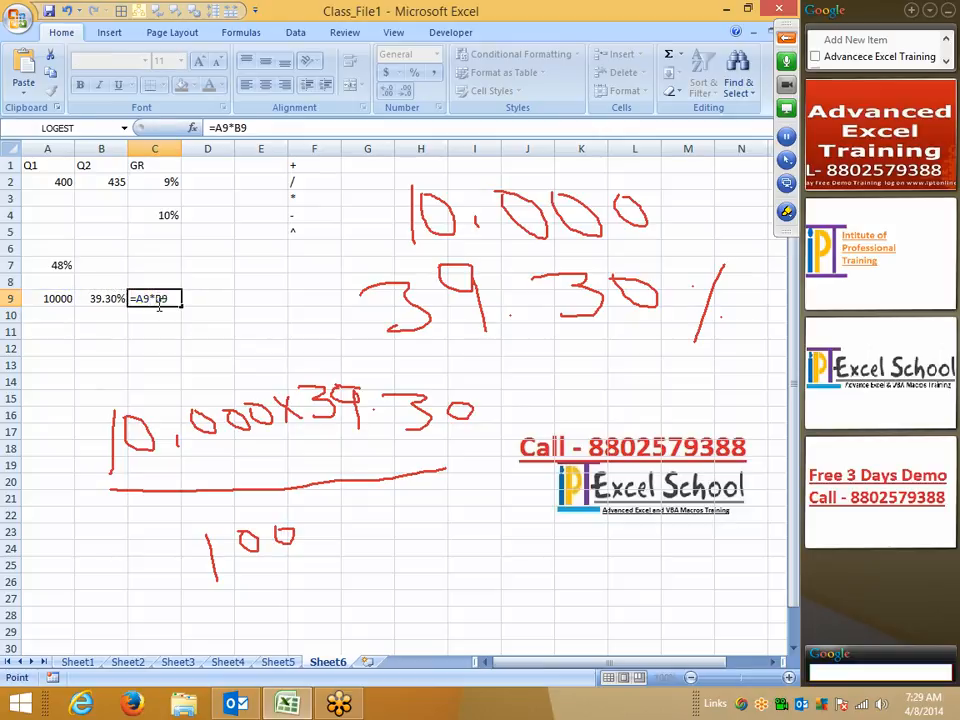
key(Return)
click(159, 309)
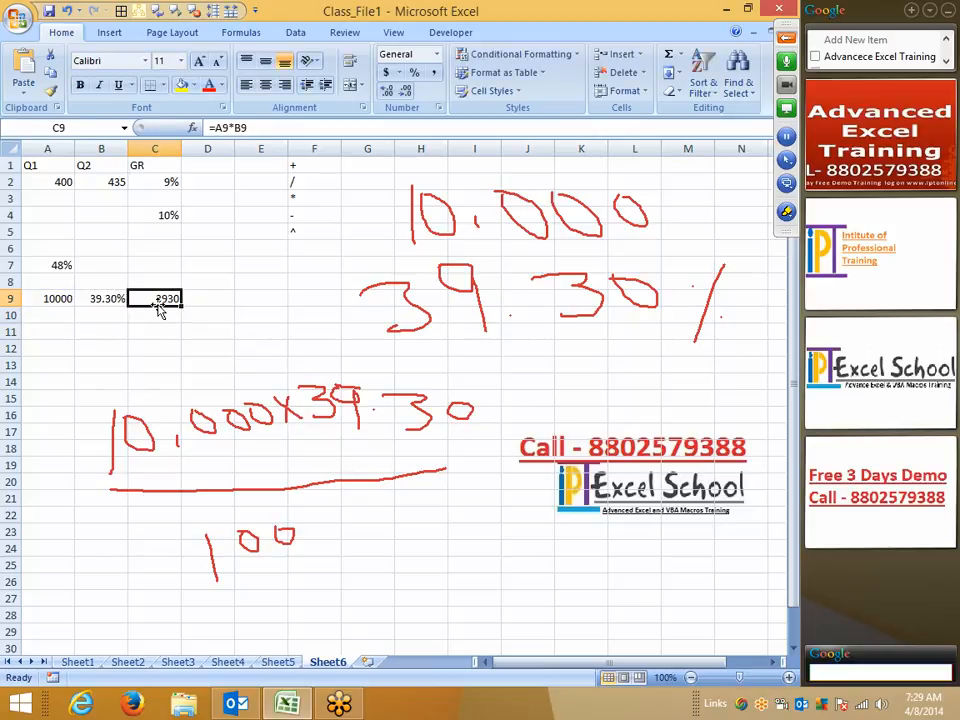
- Erase all drawings from the screen and select cell G4 beside the operator list
click(789, 213)
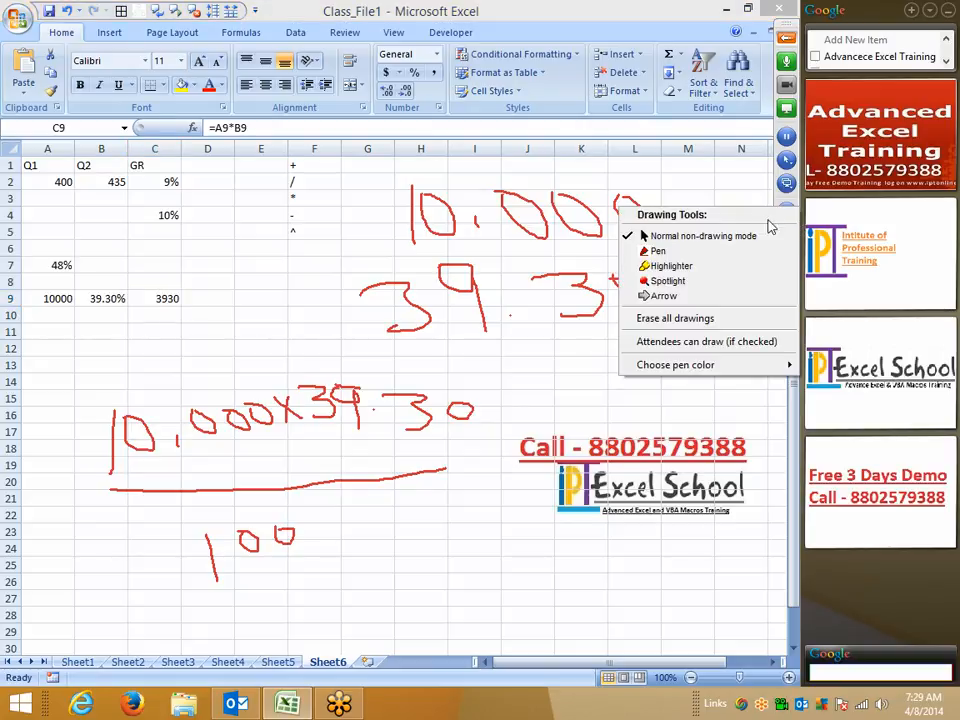
click(735, 318)
click(450, 345)
click(366, 213)
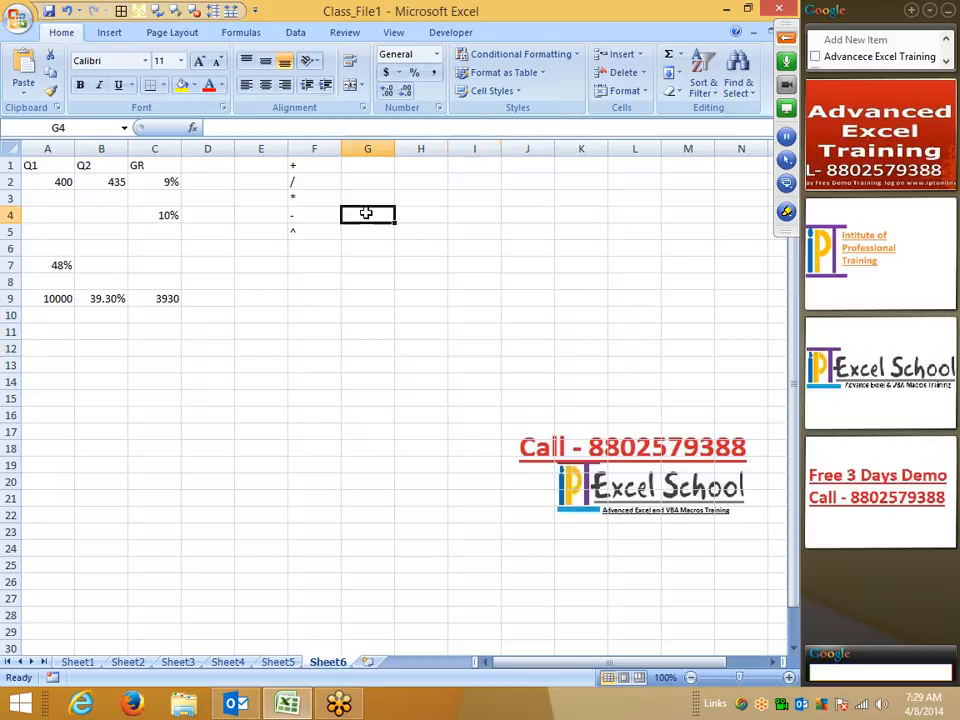
- Enter 89, 98 and 52 in cells G4, H4 and I4
text(89)
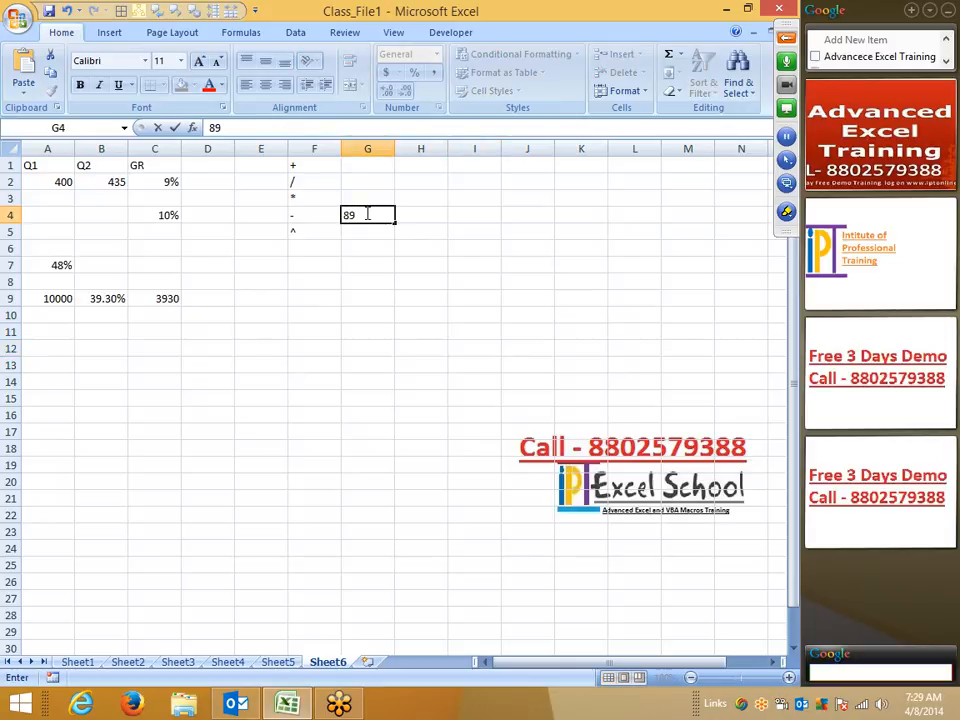
key(Tab)
text(98)
key(Tab)
text(52)
key(Tab)
- Apply the Percentage format directly to the whole numbers in G4:I4, and undo the format change
click(366, 213)
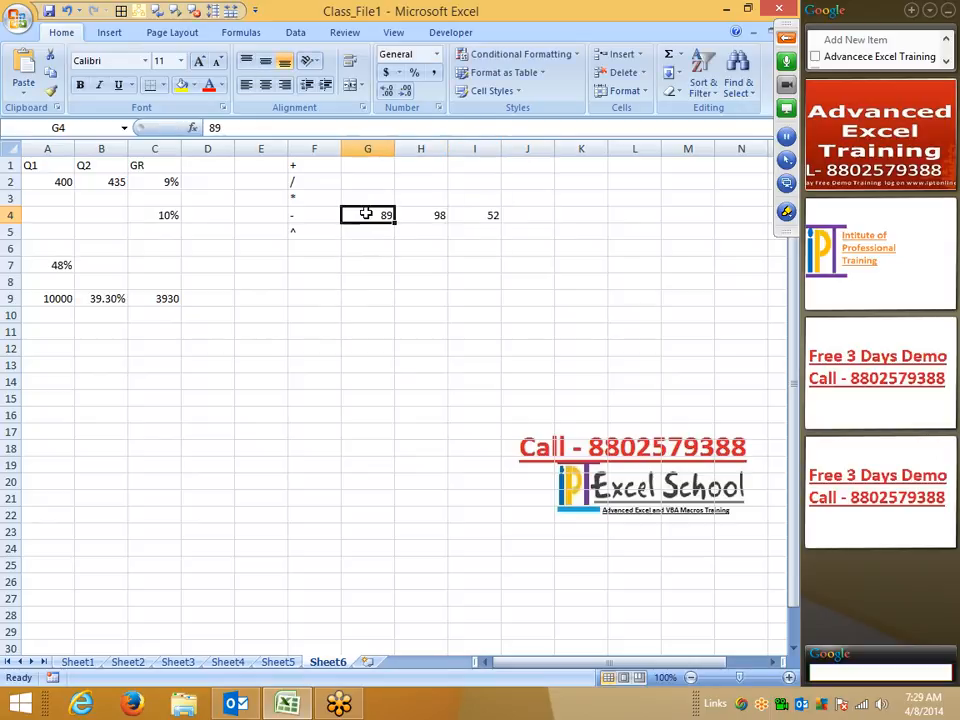
key(shift+Right)
key(shift+Right)
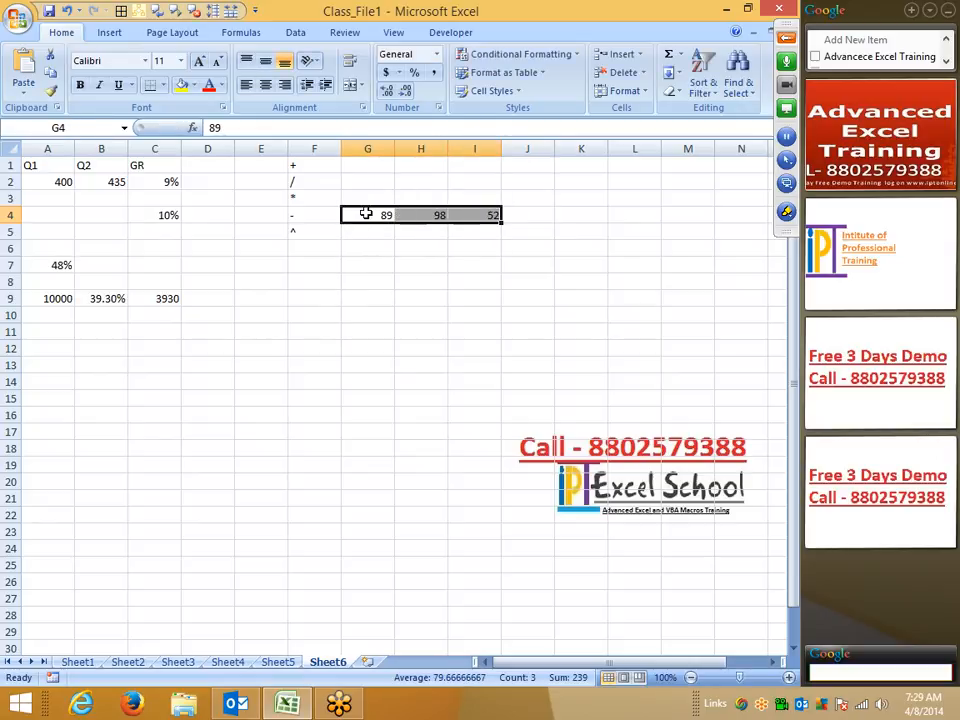
click(414, 74)
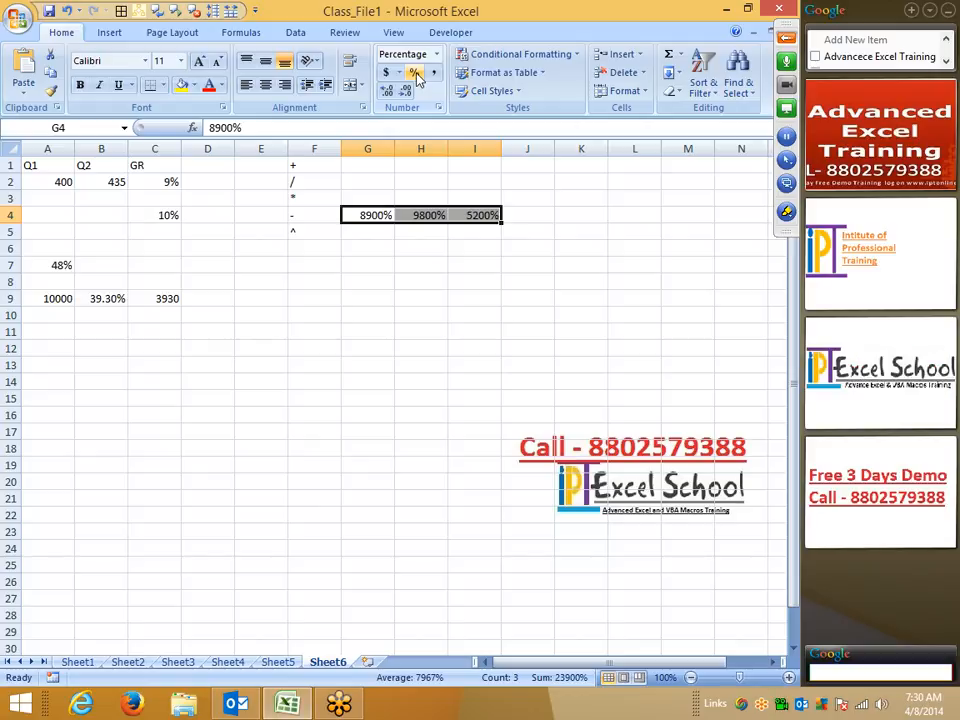
key(ctrl+z)
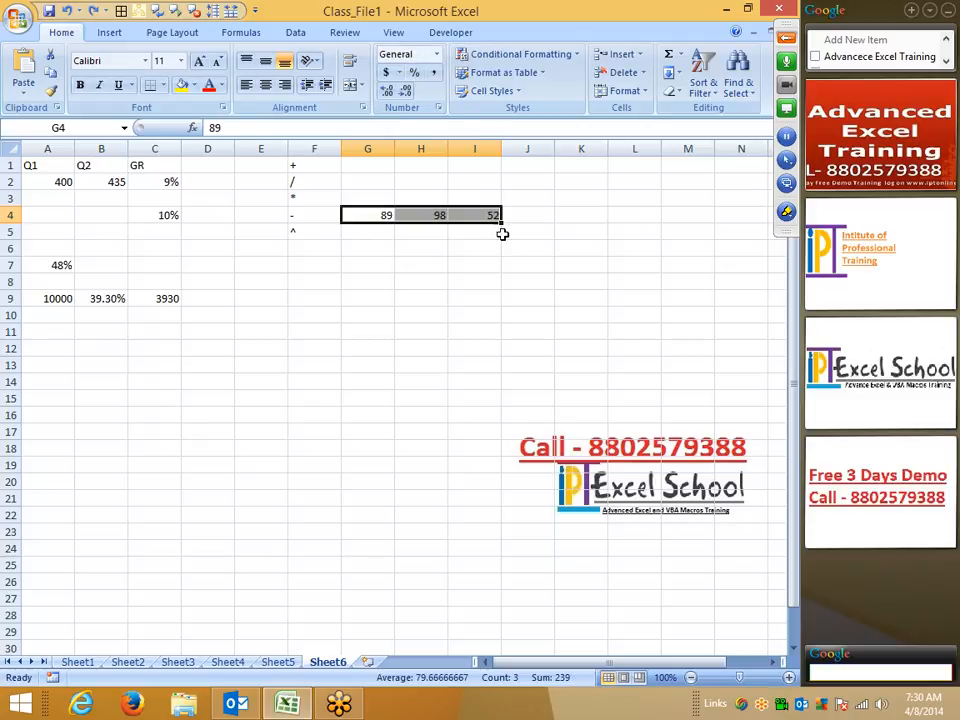
- Enter 89% in cell G6 and 98% in cell H6, including the percent sign with each number
click(431, 276)
click(381, 243)
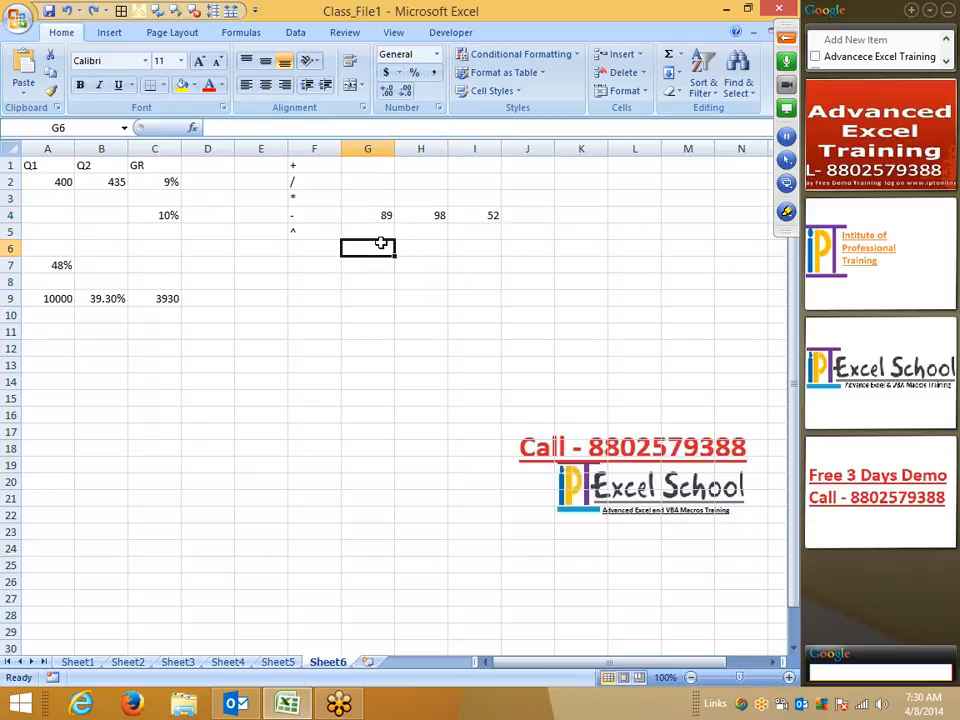
text(89%)
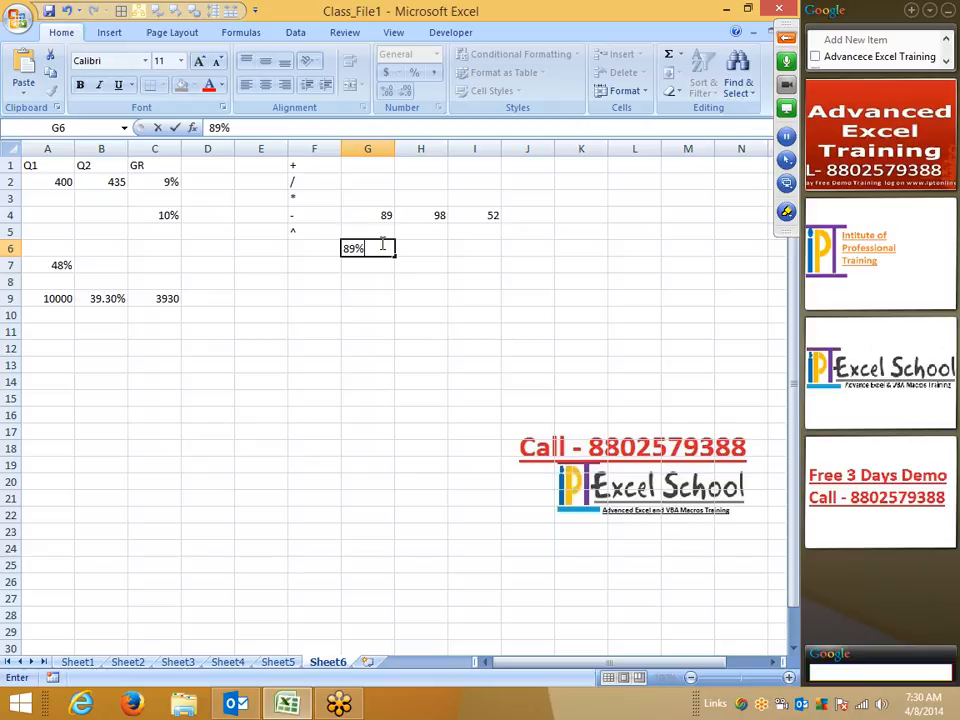
key(Return)
click(381, 243)
key(Right)
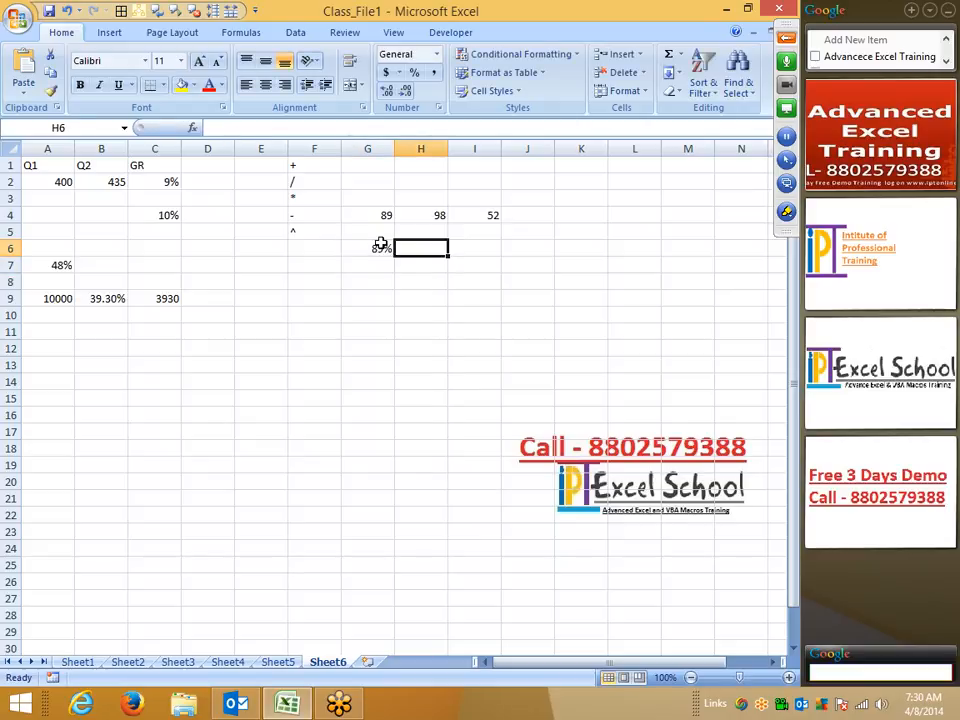
text(=)
key(Escape)
text(98)
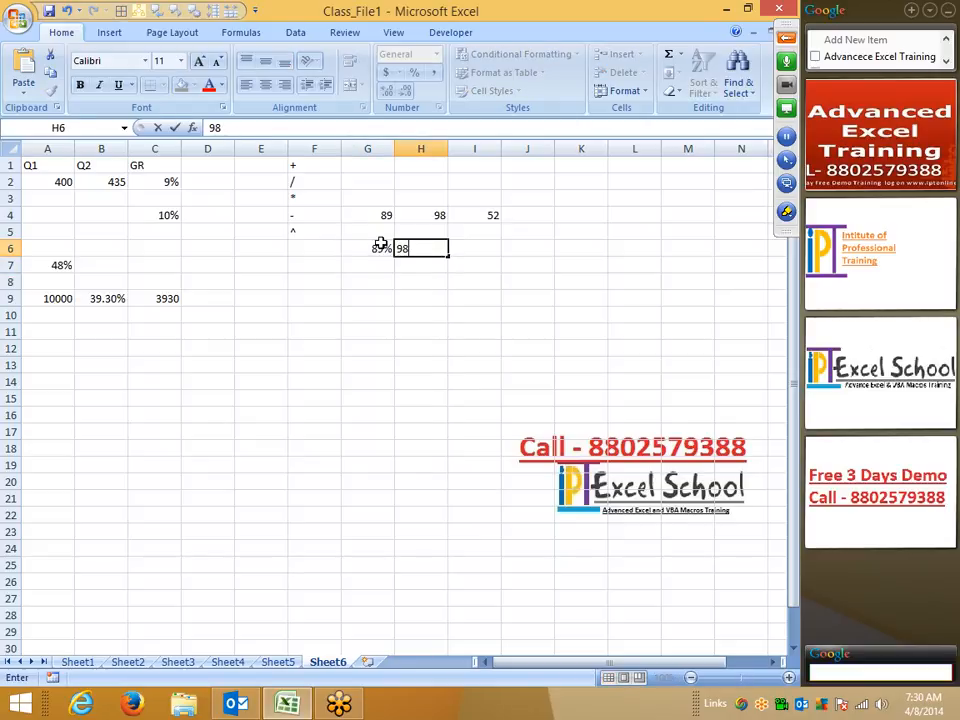
text(%)
key(Return)
- Format the empty cell I6 as Percentage and enter 85 in it
key(Right)
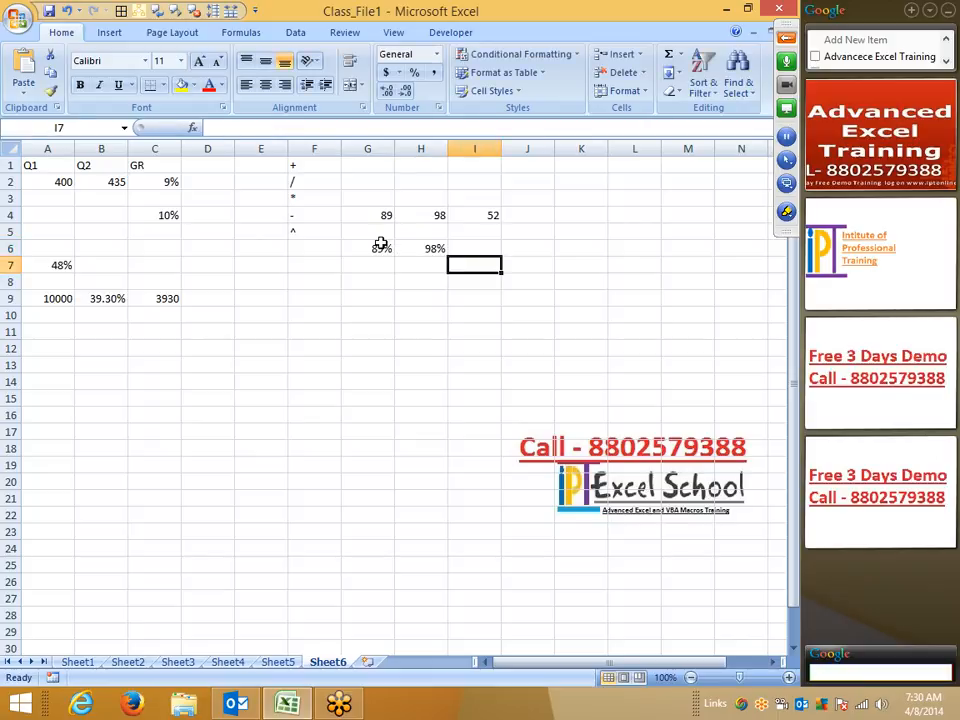
key(Up)
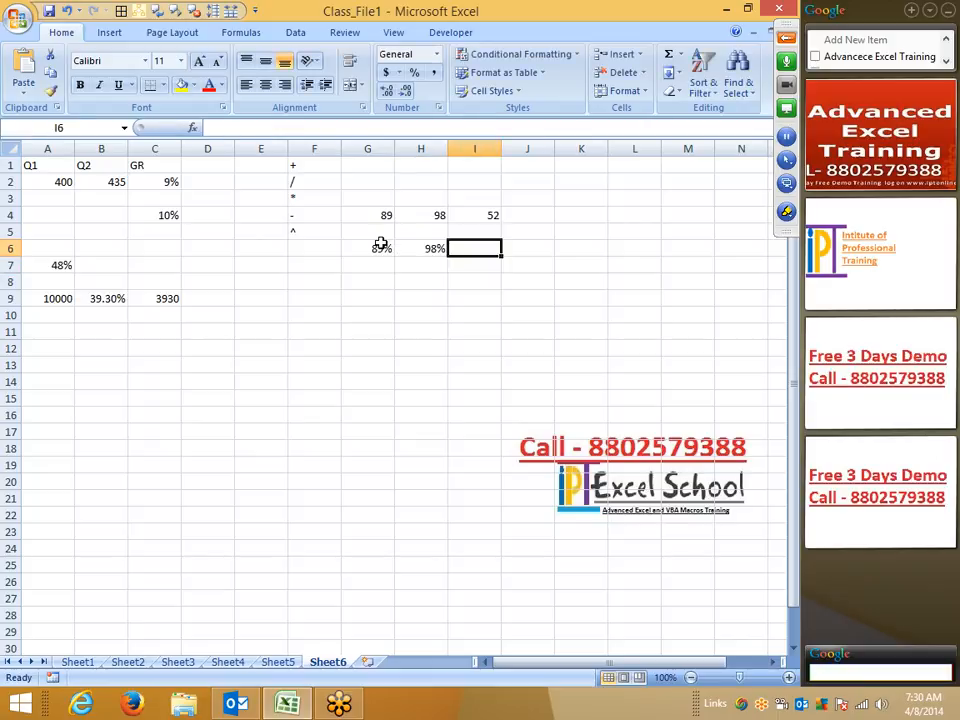
click(415, 74)
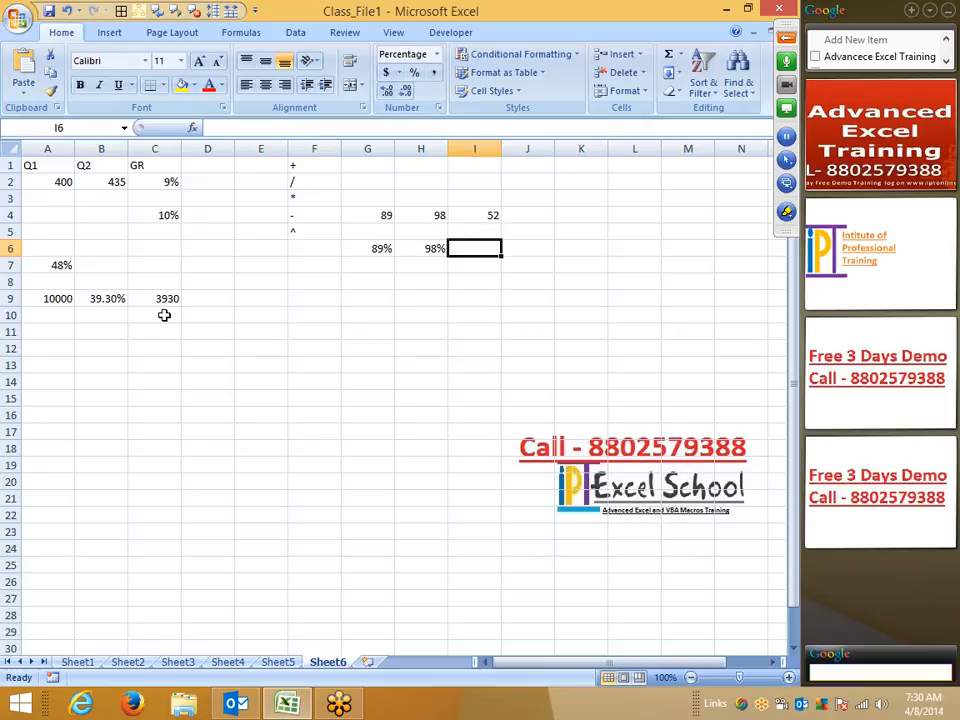
text(85)
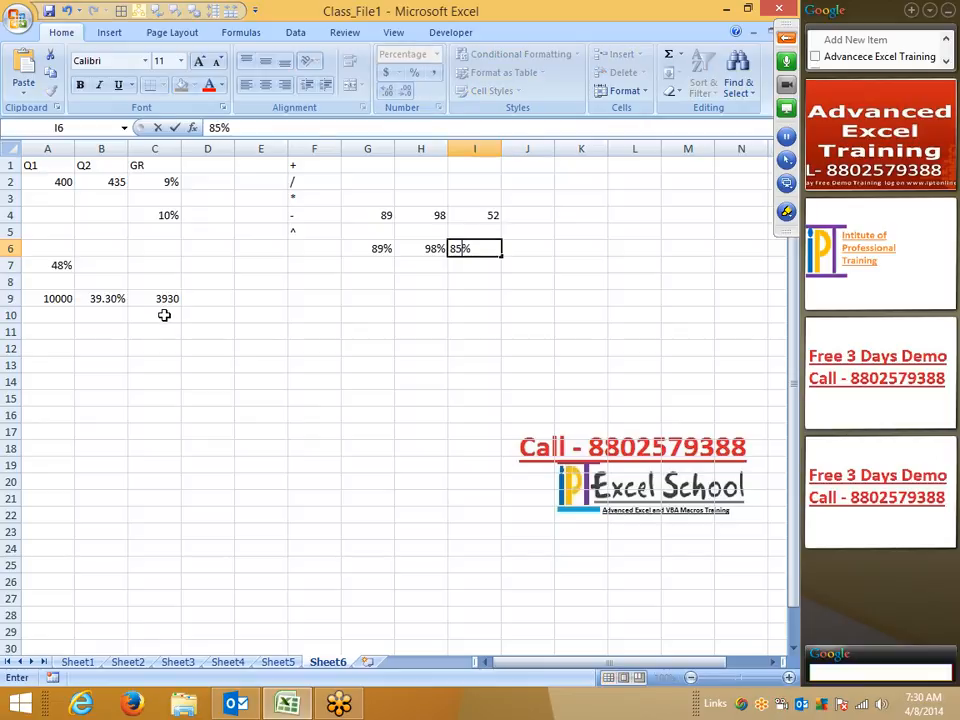
key(Return)
- Enter the divisor 100 in cell I1 above the row of whole numbers
key(Up)
key(Up)
key(Up)
key(shift+Left)
key(shift+Left)
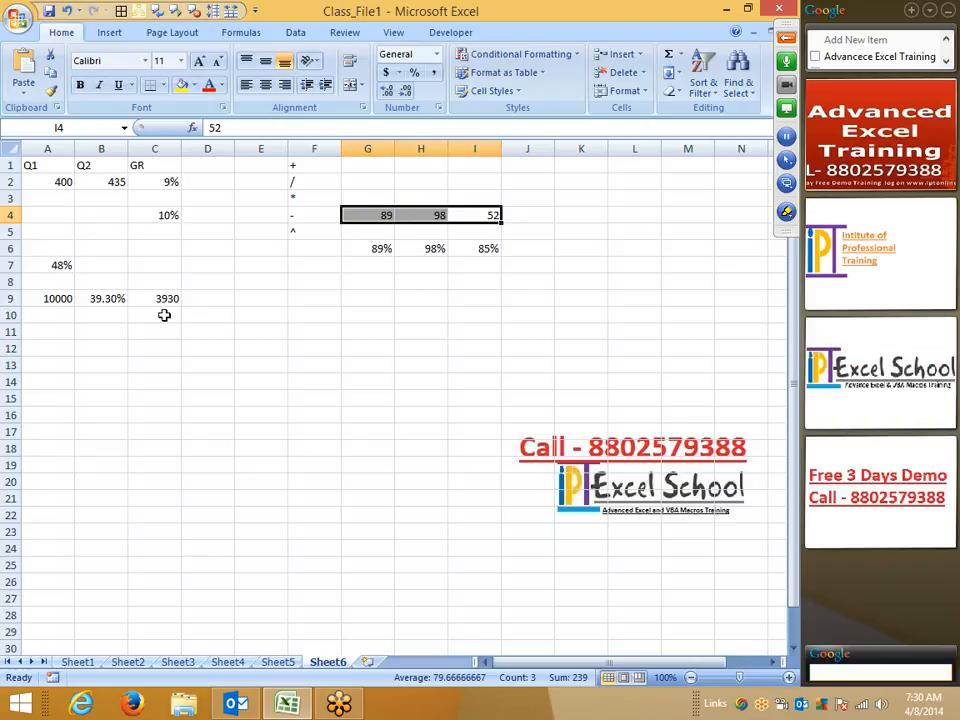
key(Up)
key(Up)
key(Up)
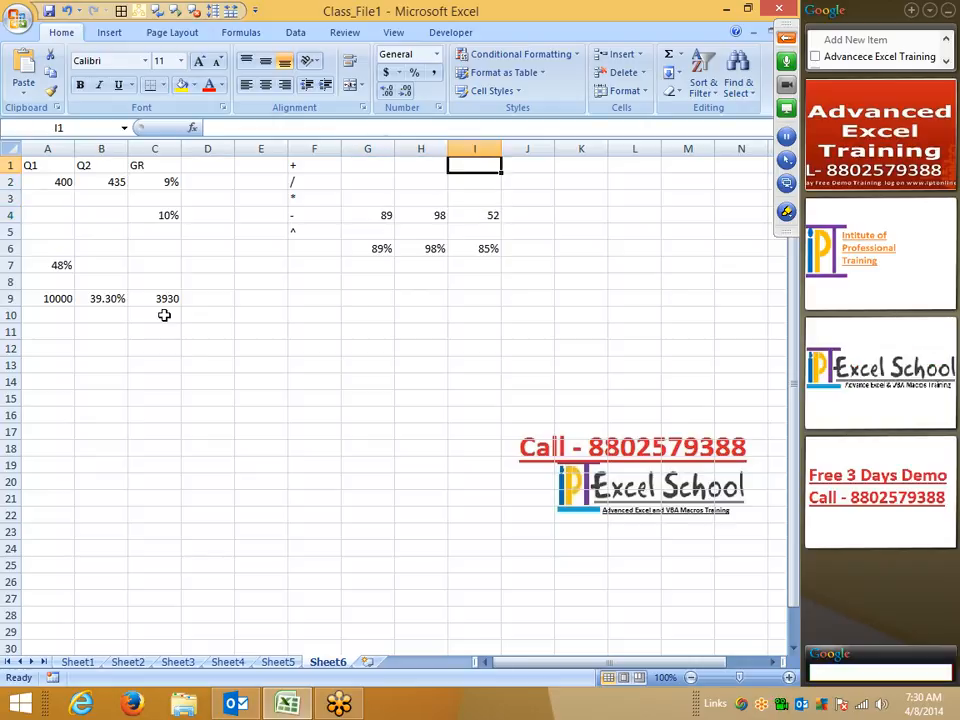
text(100)
key(Tab)
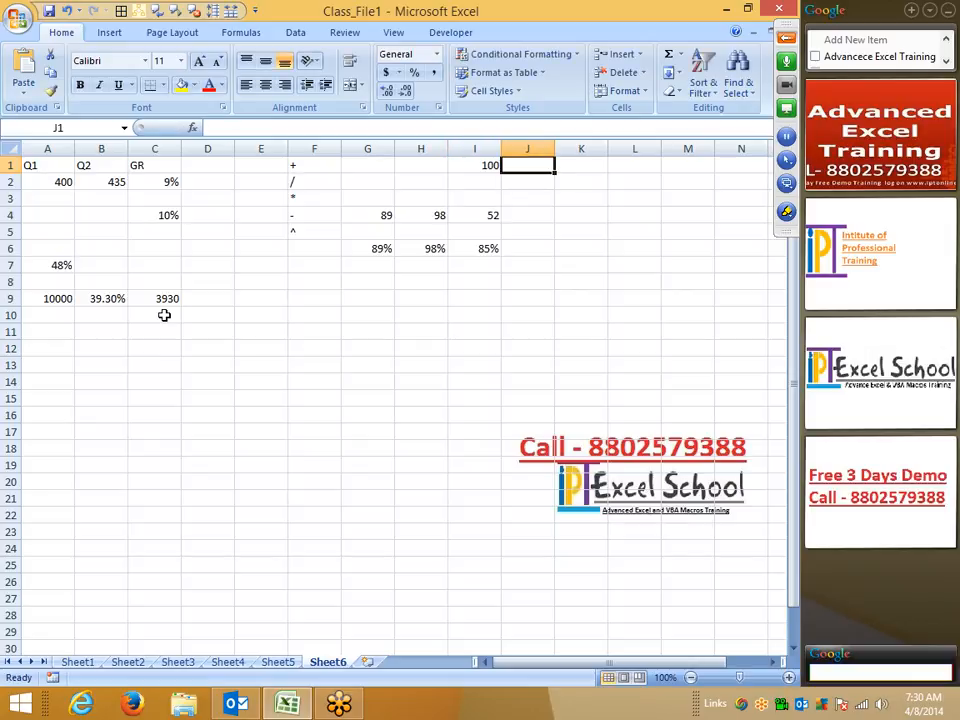
- Divide G4:I4 by the 100 copied from I1 using Paste Special, and format the range as percentages
key(Left)
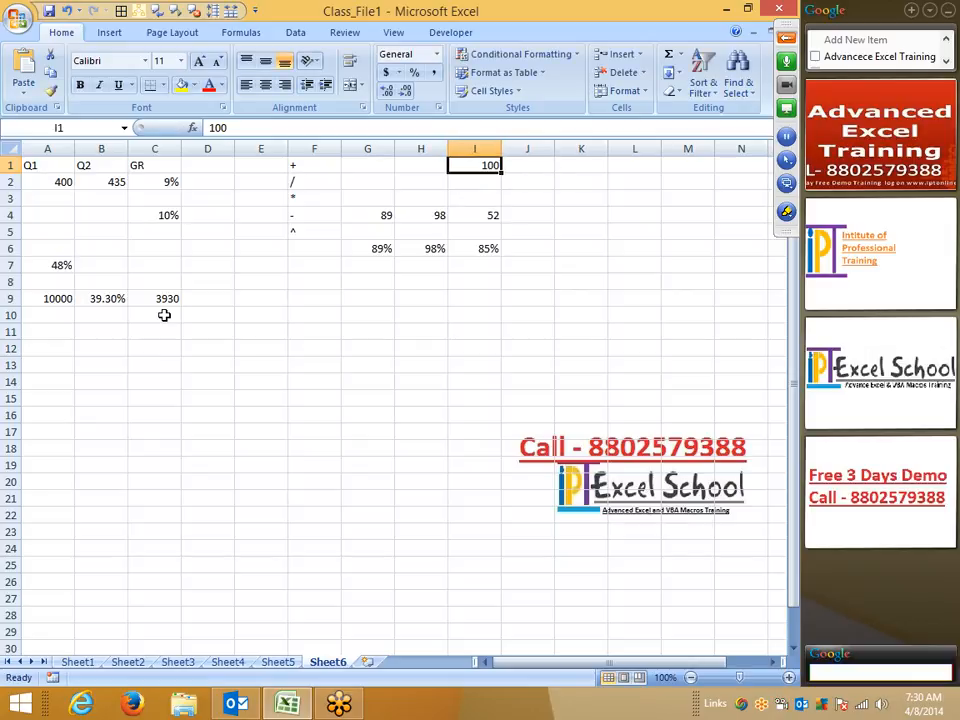
key(ctrl+c)
key(Down)
key(Down)
key(Down)
key(shift+Left)
key(shift+Left)
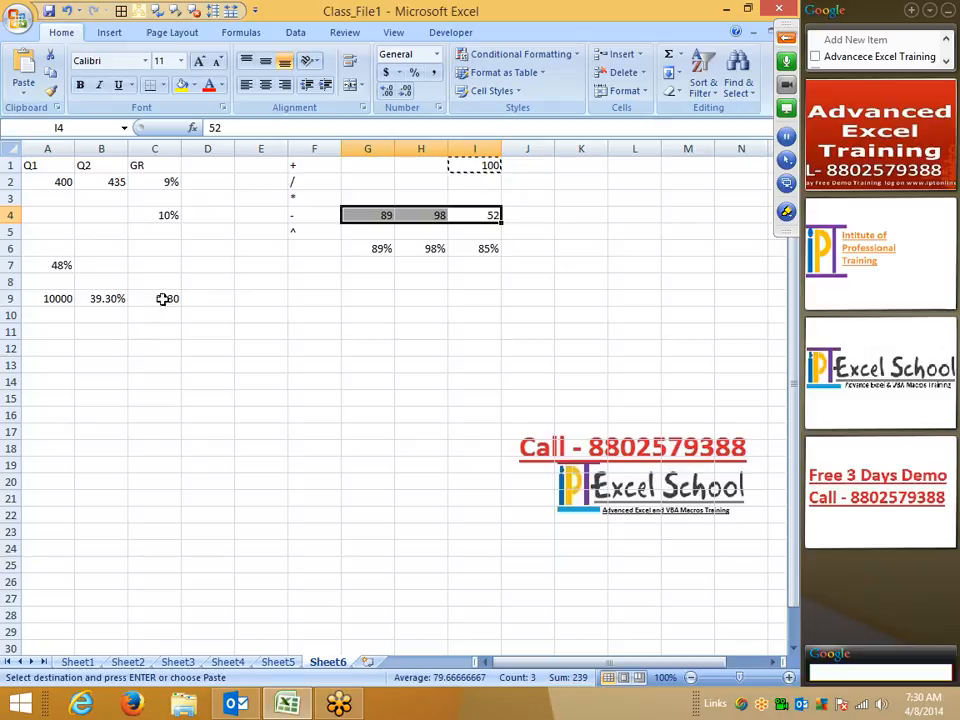
right_click(385, 228)
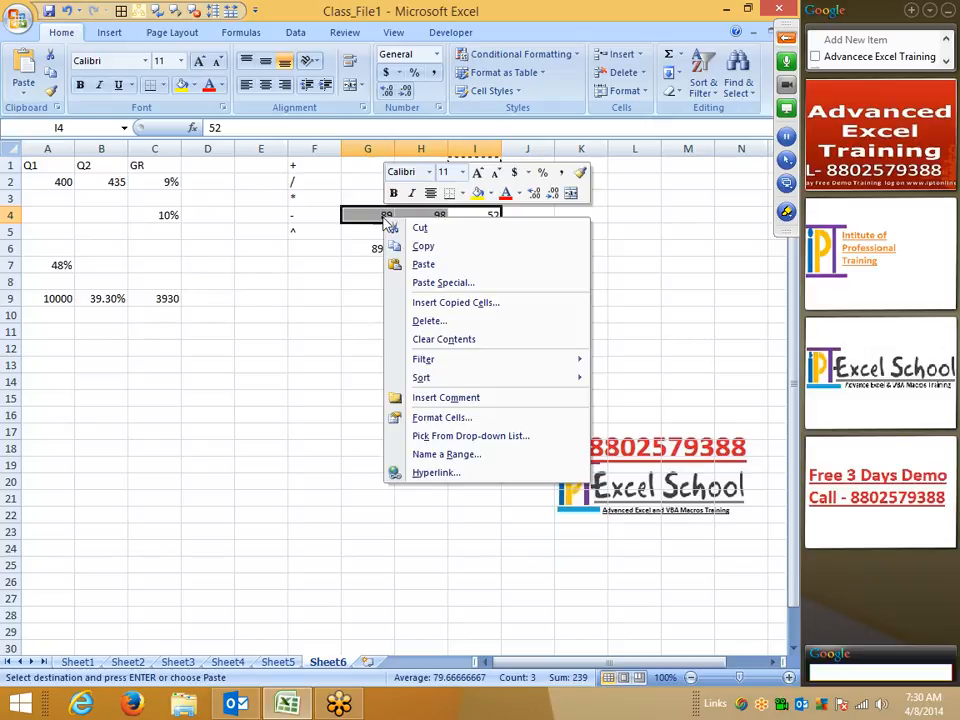
click(445, 282)
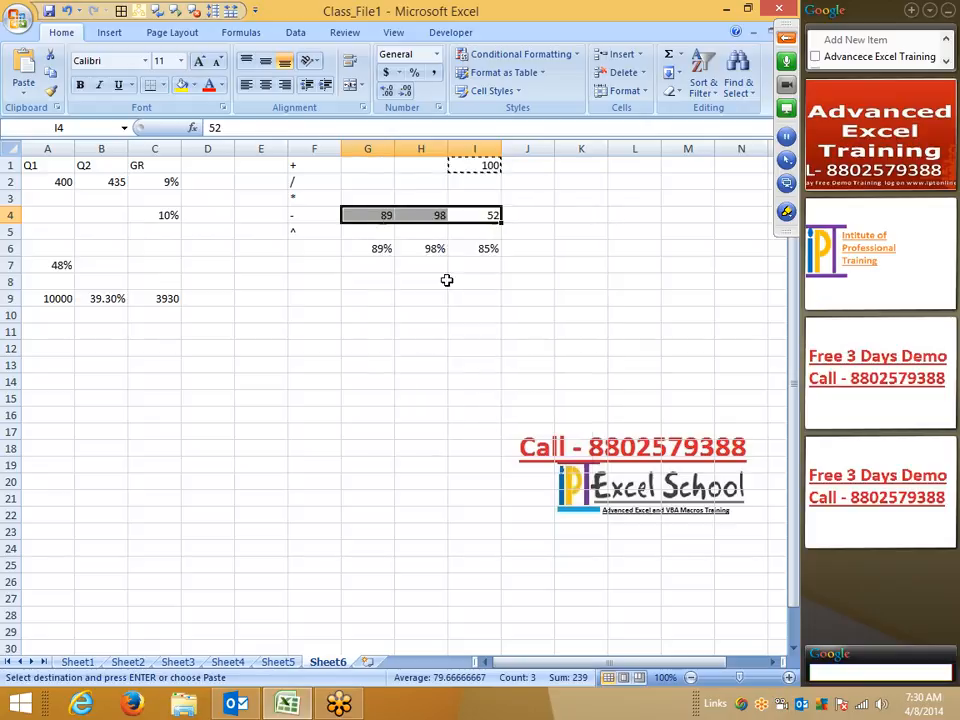
click(463, 317)
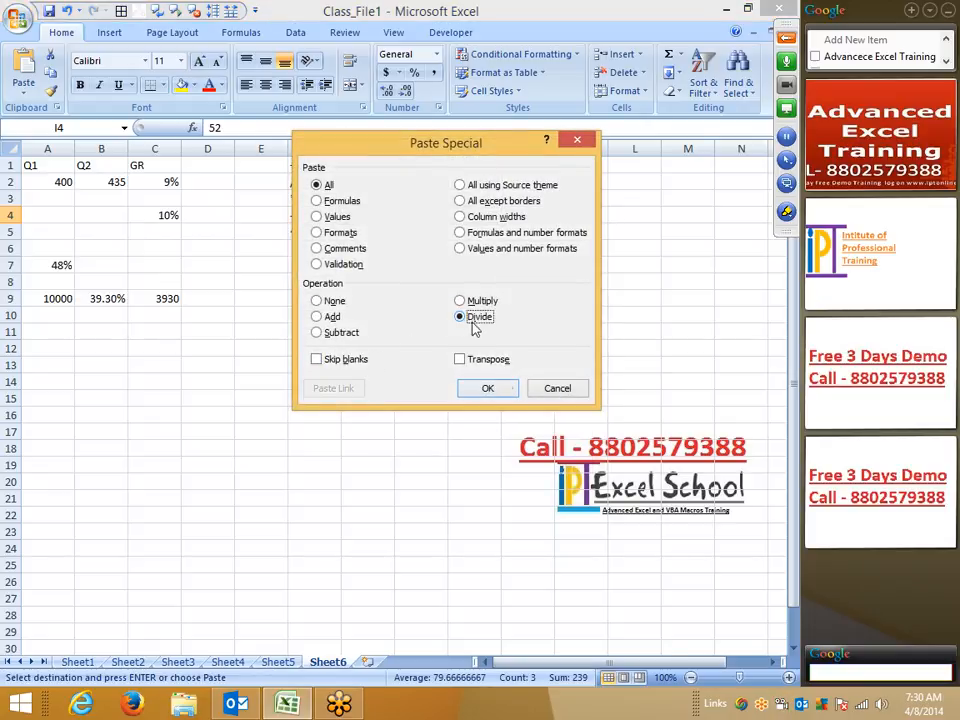
click(492, 389)
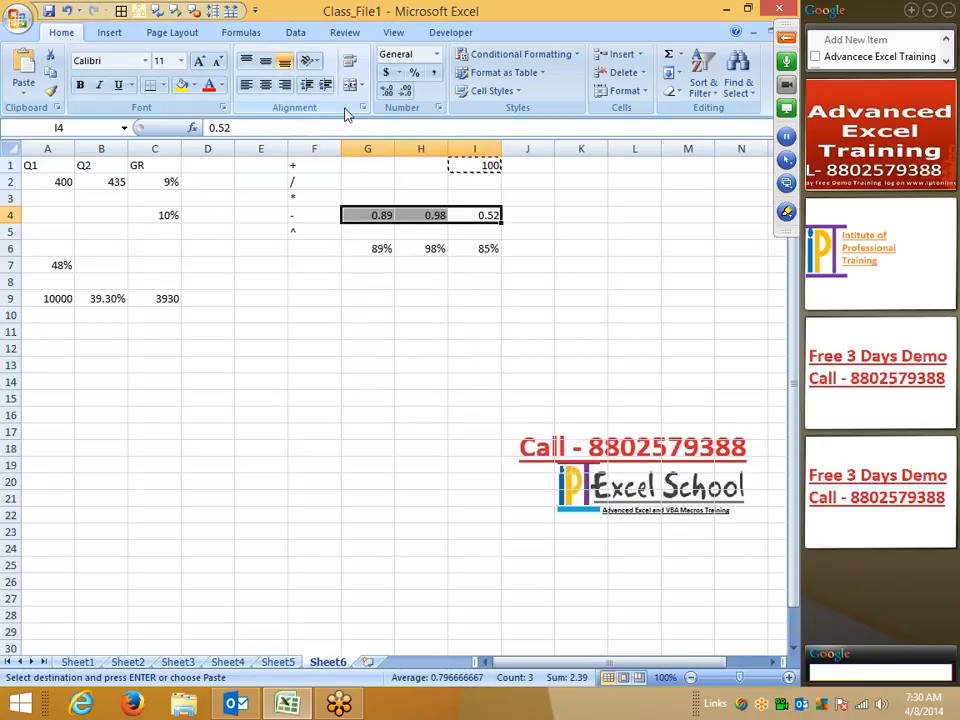
click(414, 72)
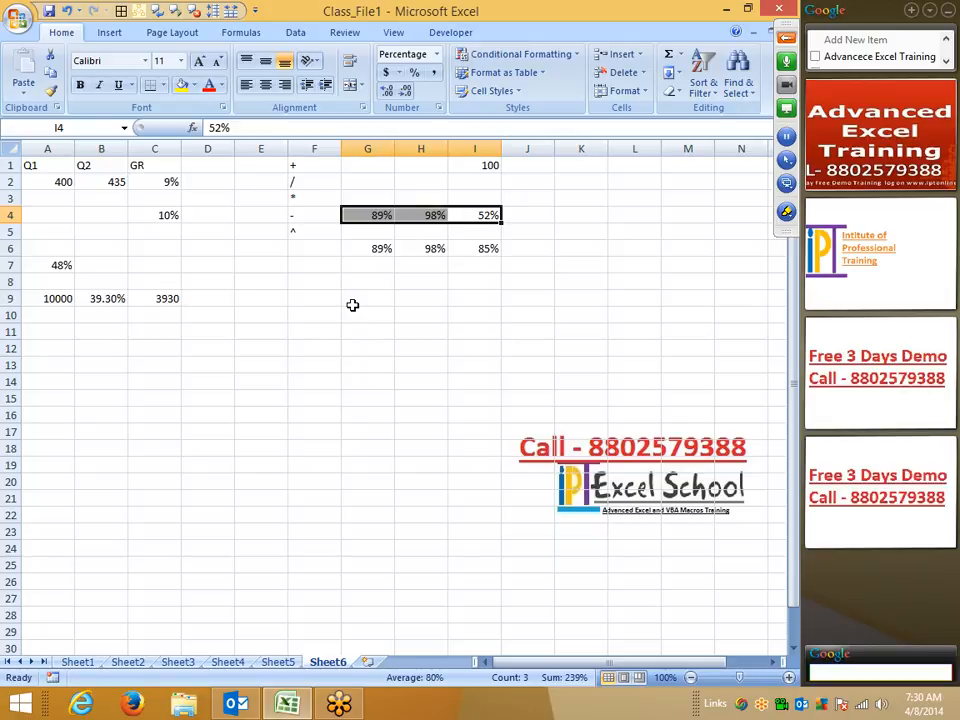
- Clear the practice data from ranges G2:I8, H1:J2 and A6:C11
click(355, 310)
drag(367, 182, 500, 280)
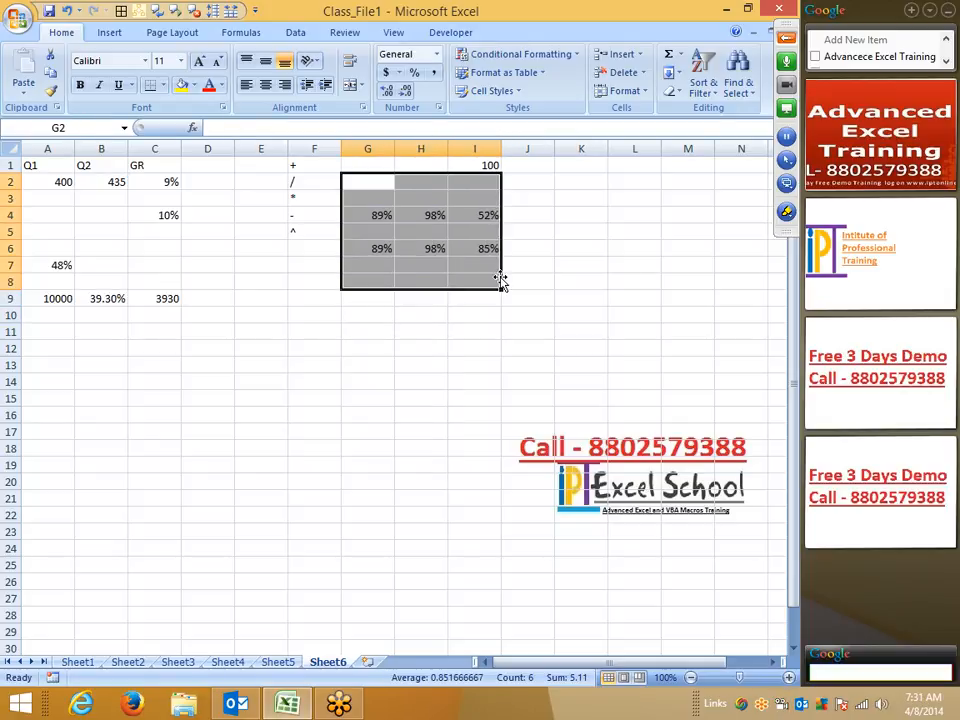
drag(444, 160, 530, 182)
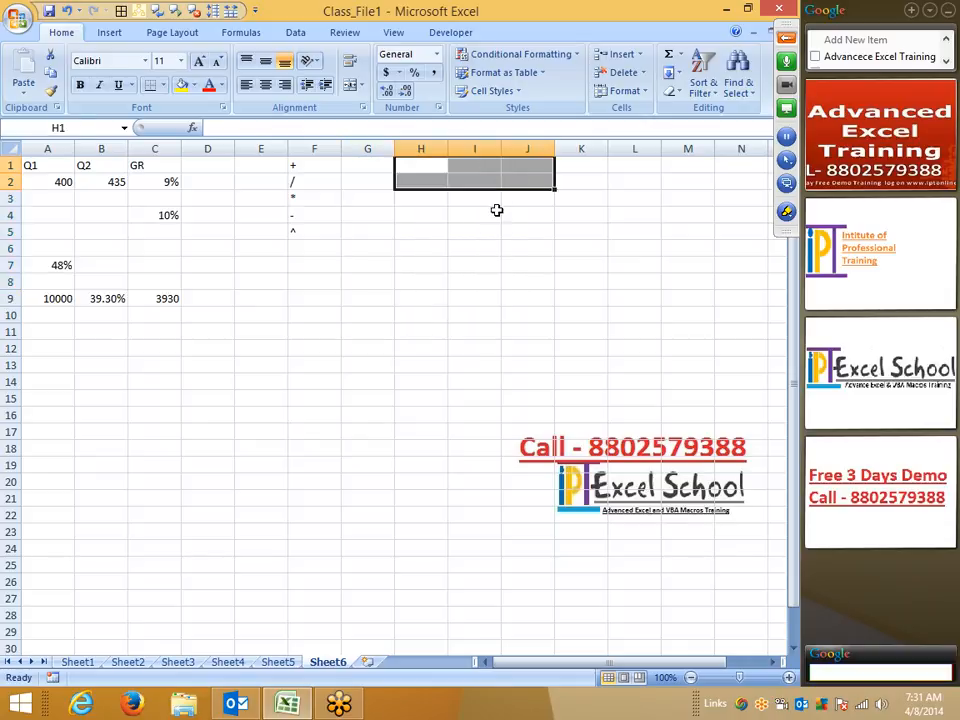
drag(50, 248, 156, 331)
key(Delete)
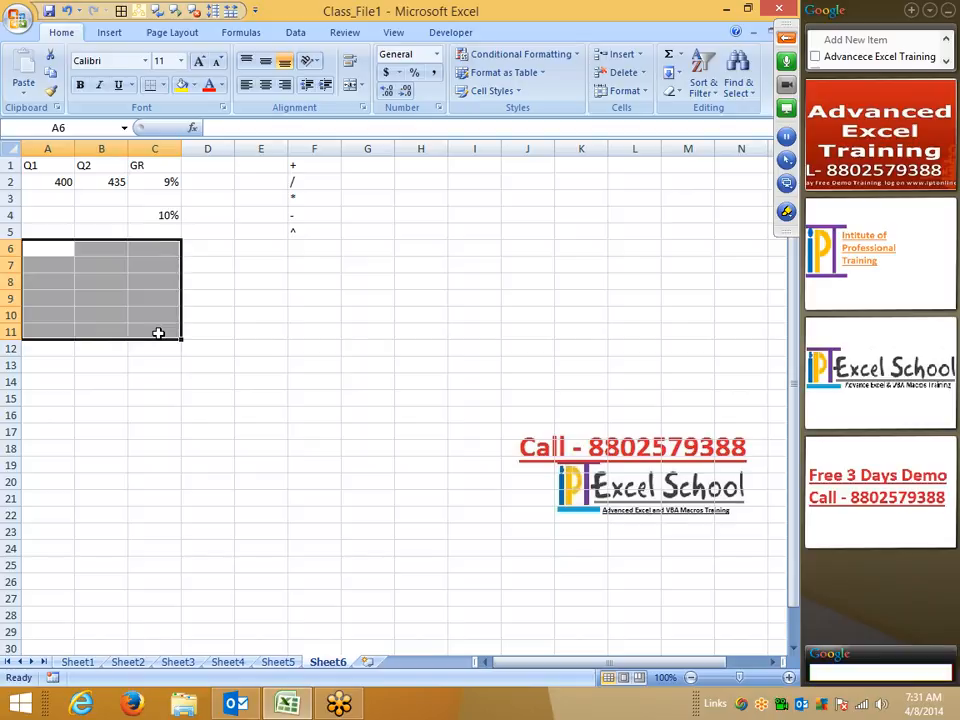
click(249, 365)
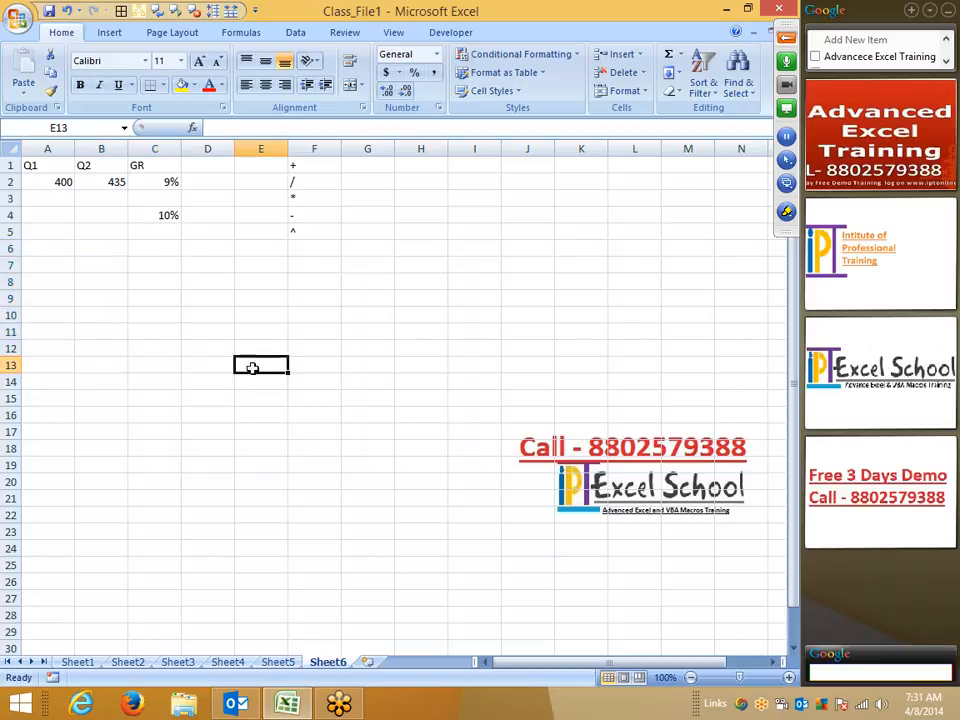
- Enter the label P in cell A7 and the amount 5000 in B7
click(51, 281)
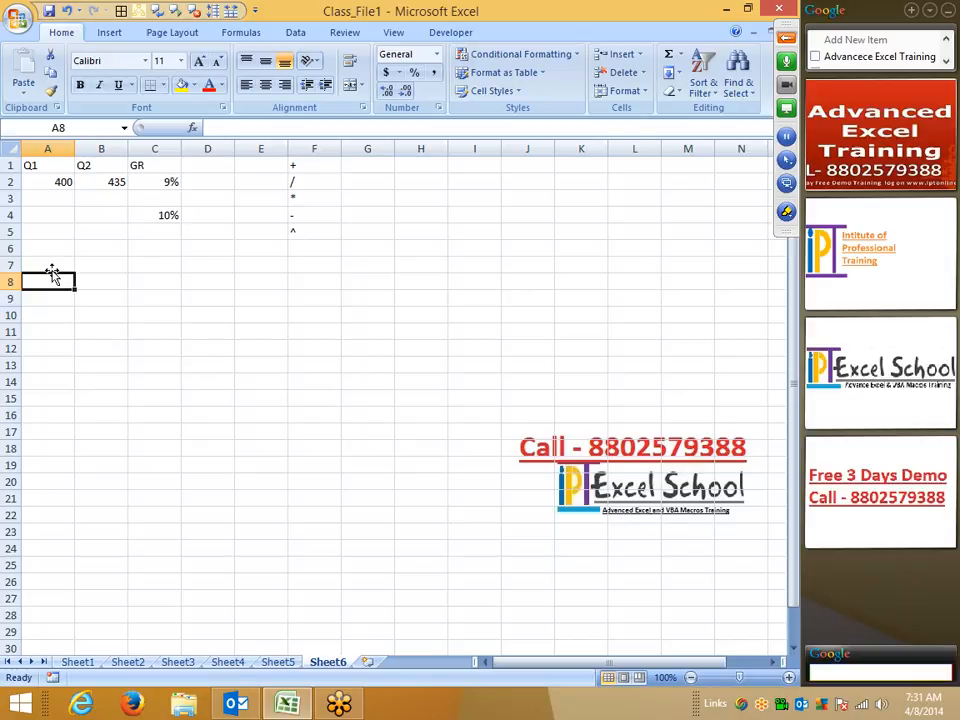
click(53, 265)
text(P)
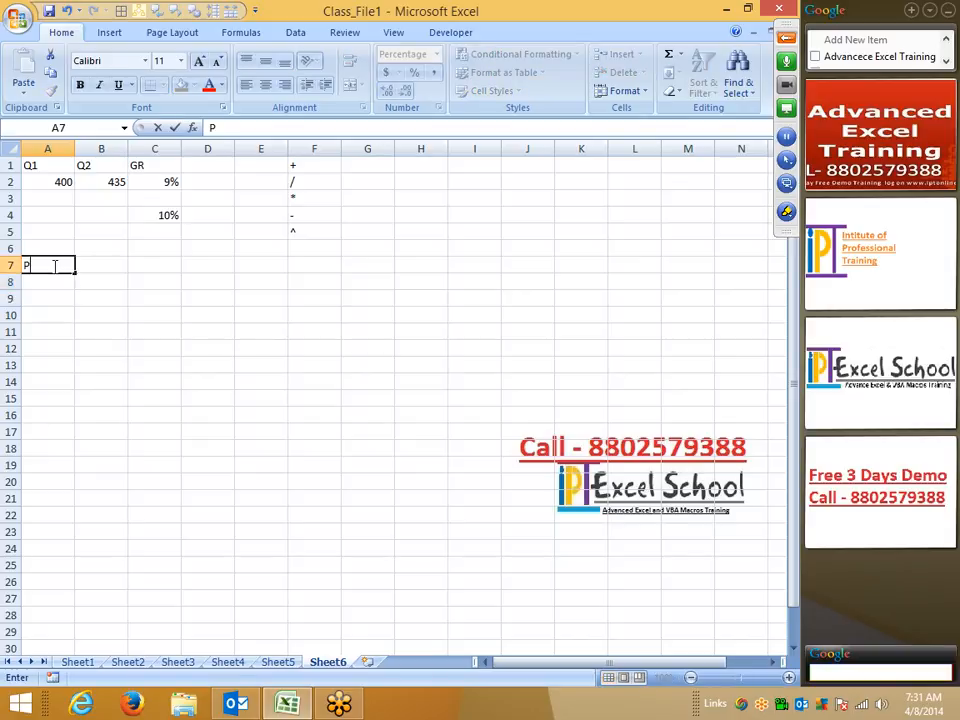
key(Return)
key(Right)
key(Up)
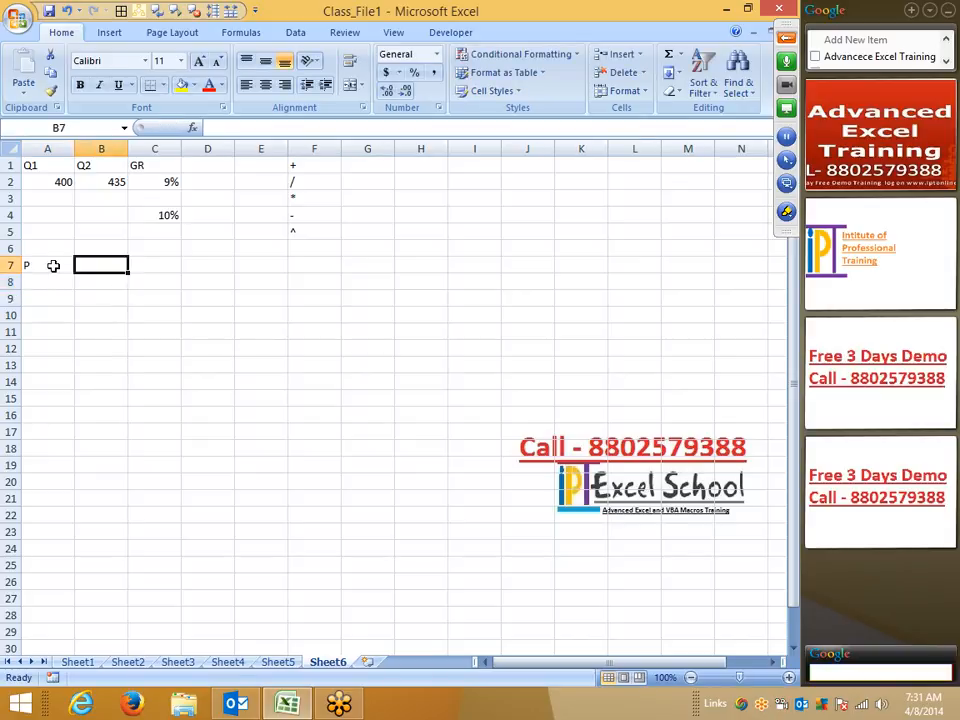
text(5000)
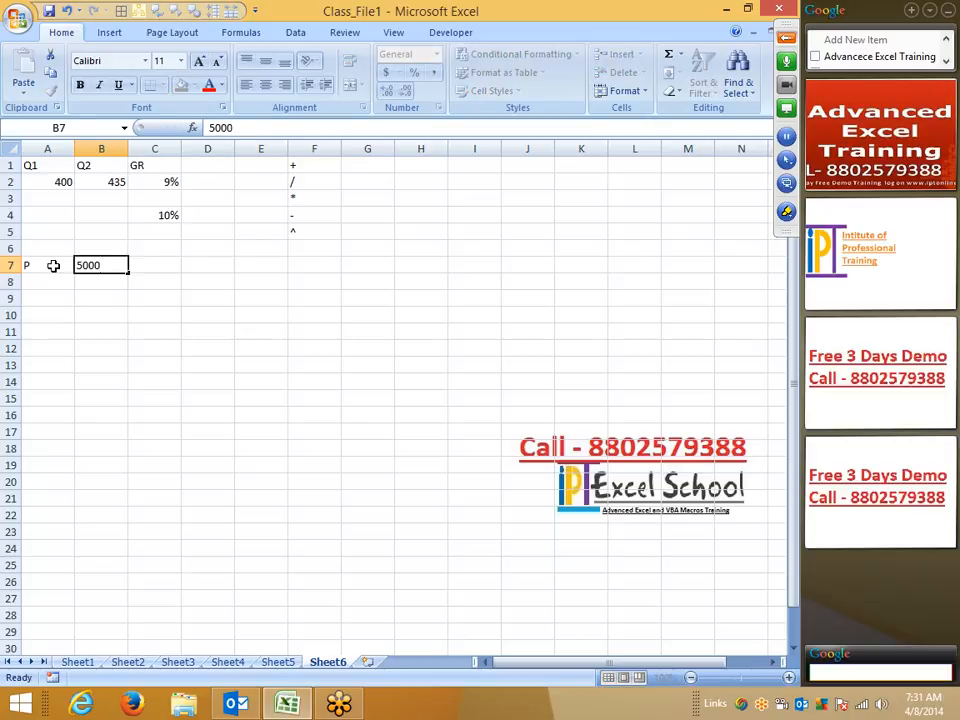
- Enter the label R in A8 with 13% in B8, and the label T in A9
key(Return)
key(Left)
text(R)
key(Right)
text(13%)
key(Return)
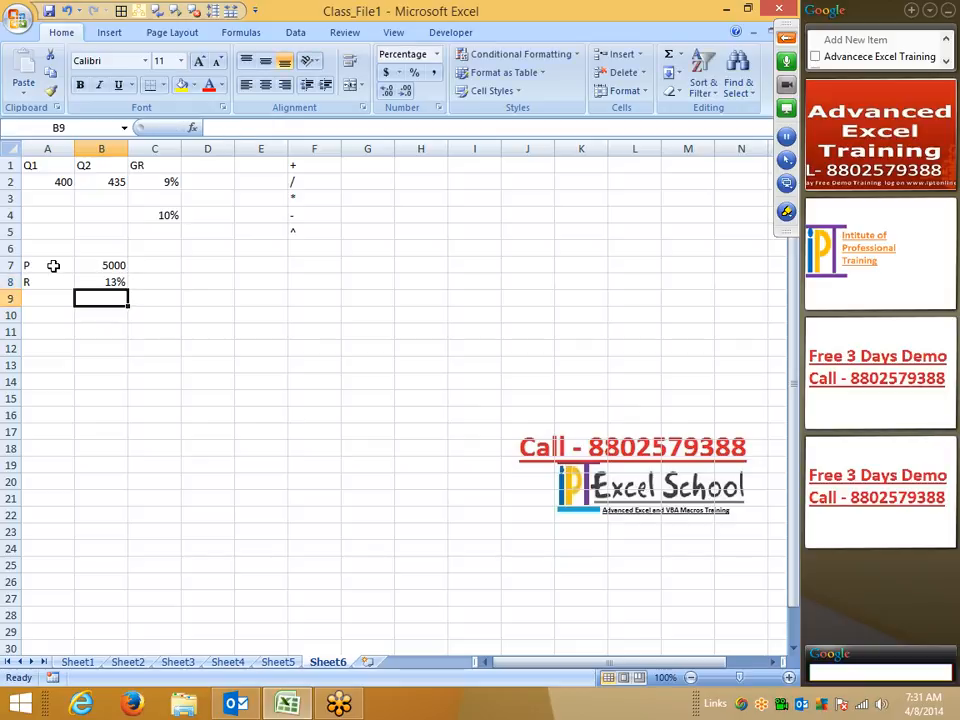
key(Left)
text(T)
key(Return)
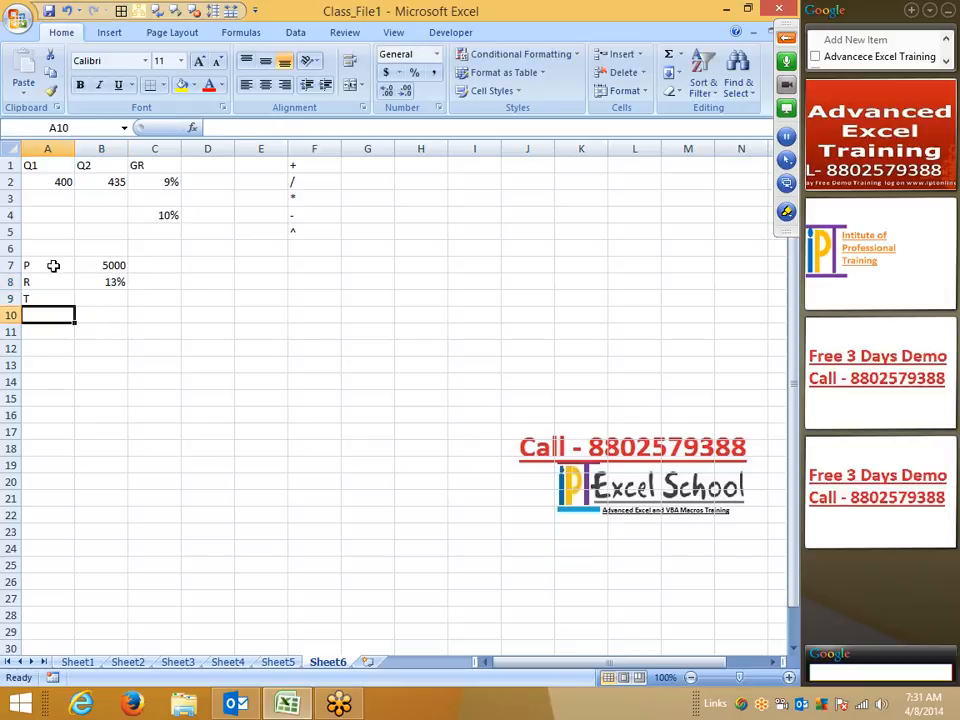
key(Up)
key(Right)
text(5%)
key(Return)
key(Up)
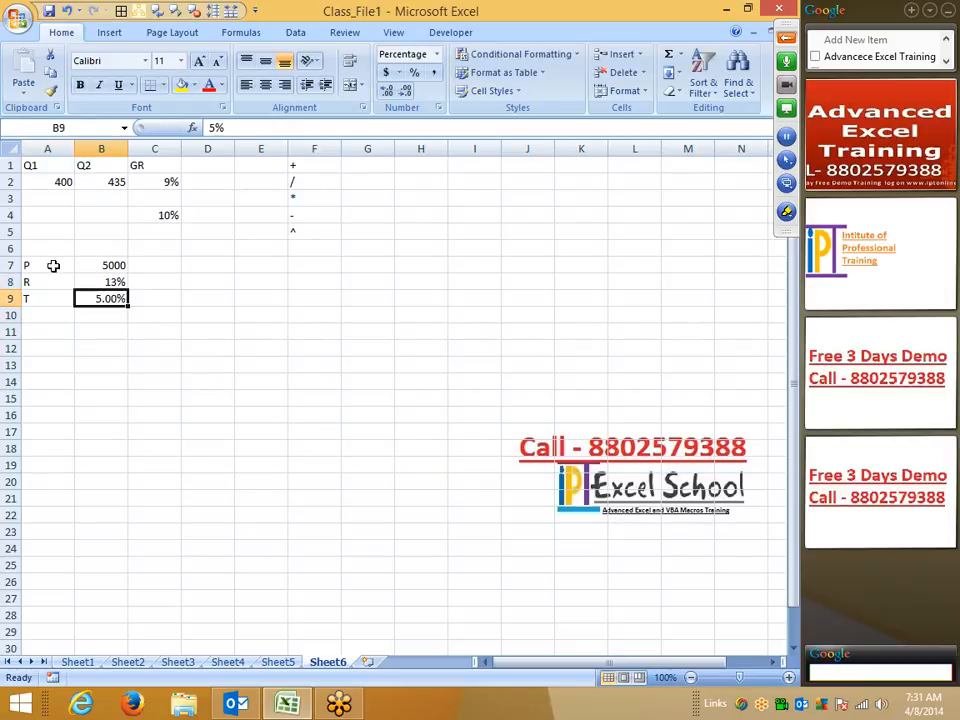
- Clear all contents and formatting from cell B9 beside the T label
key(Delete)
key(alt+e)
key(a)
key(a)
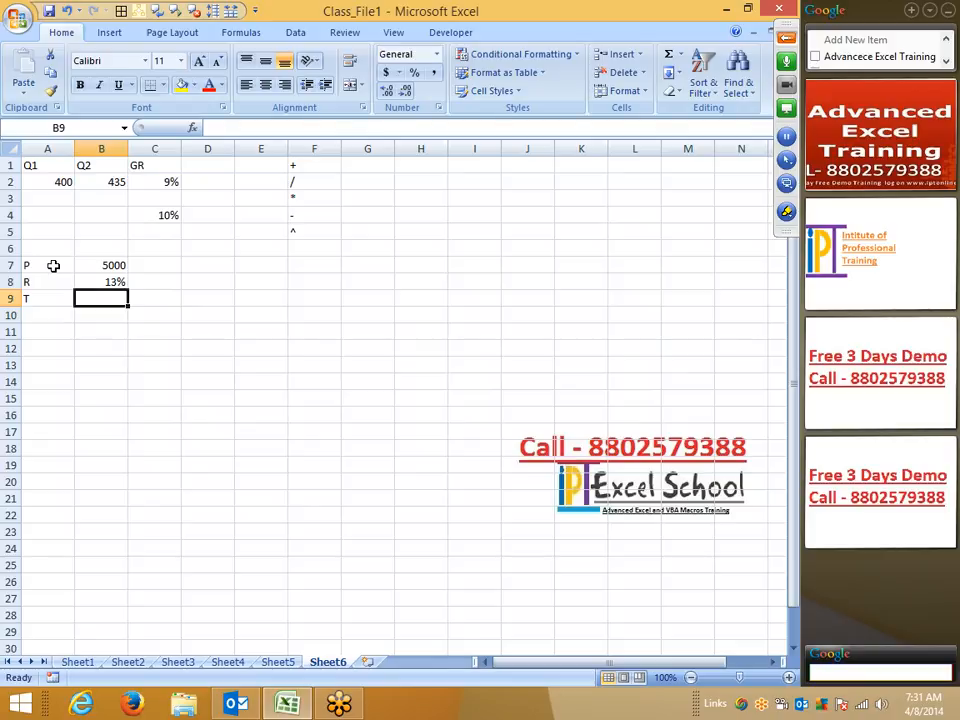
- Enter 5 in B9 for T, and add the label N in A10 with 12 in B10
text(5)
key(Return)
key(Left)
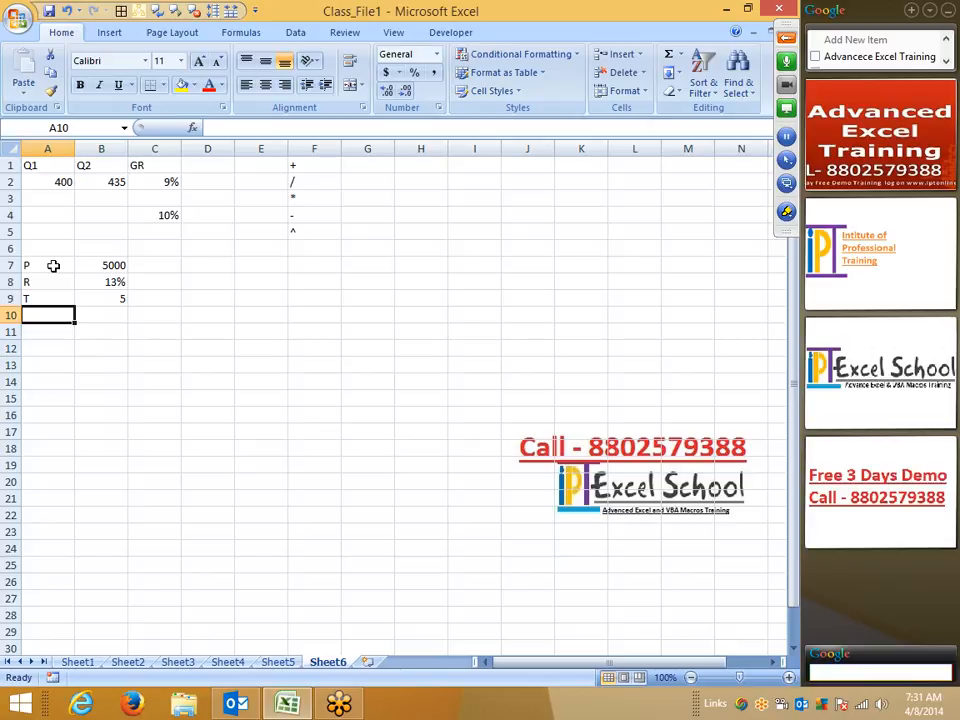
text(N)
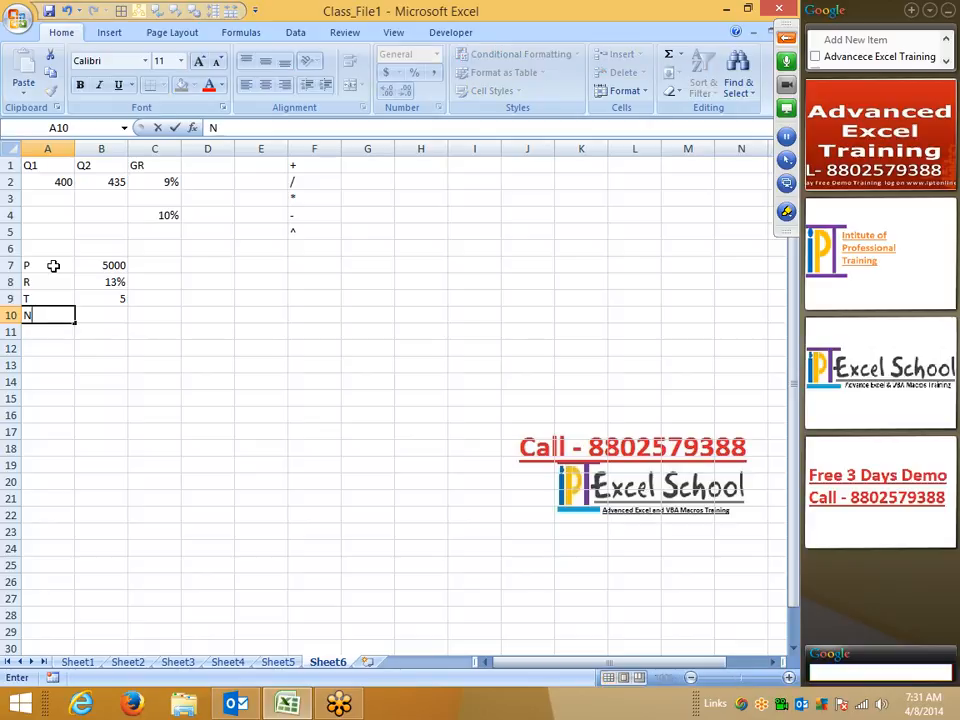
key(Tab)
text(12)
key(Return)
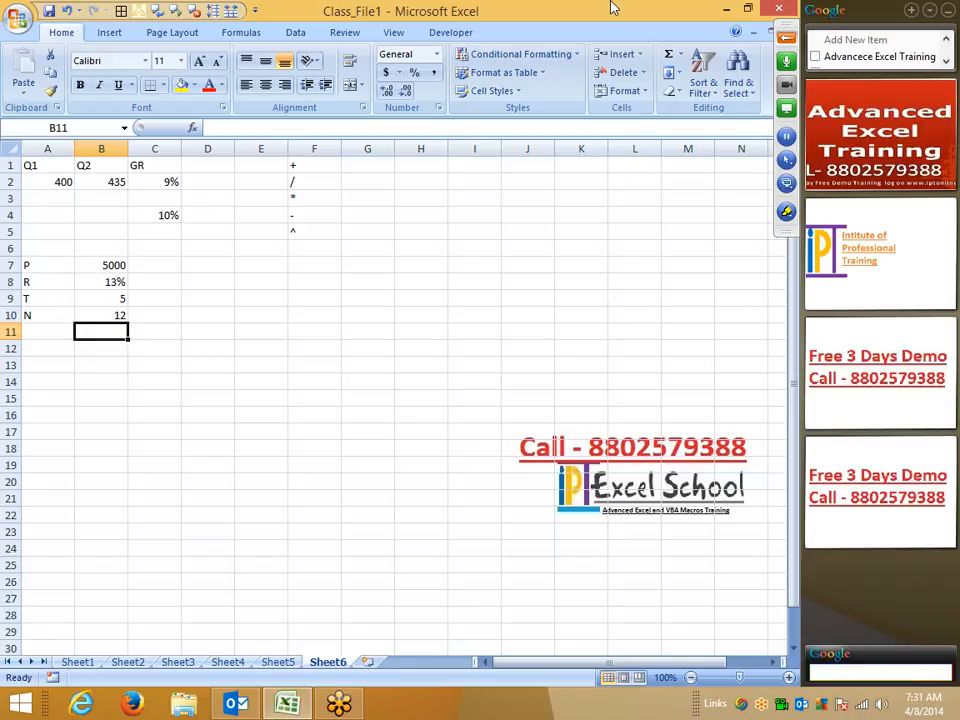
- Handwrite the compound interest formula P × (1 + (r/100)/N)^(T×N) over the empty cells with GoToMeeting's red pen, and return to non-drawing mode
click(788, 38)
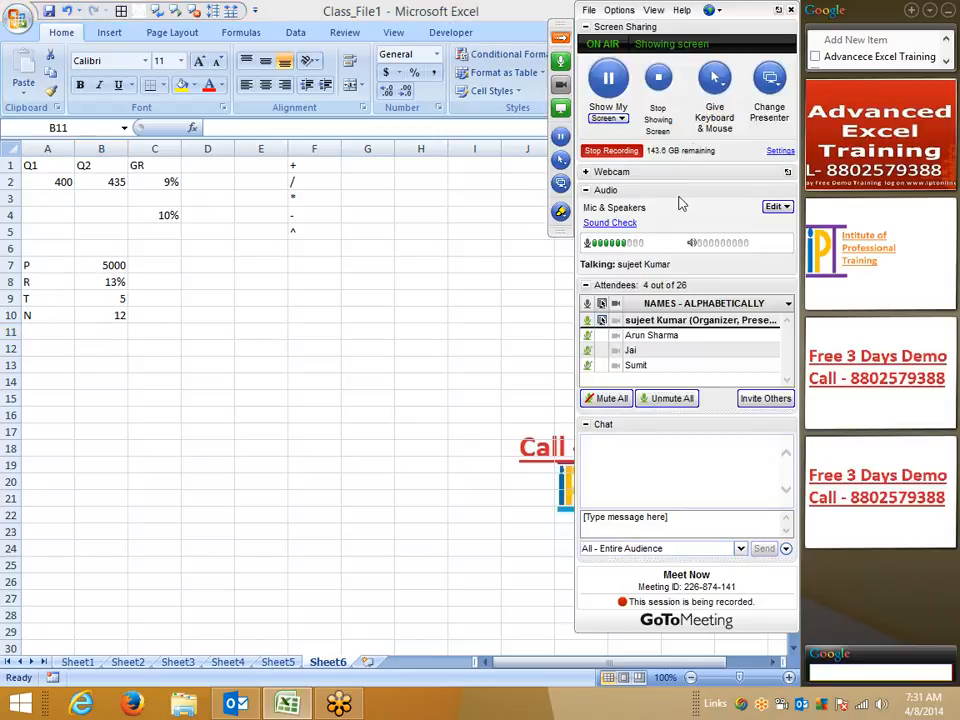
click(561, 212)
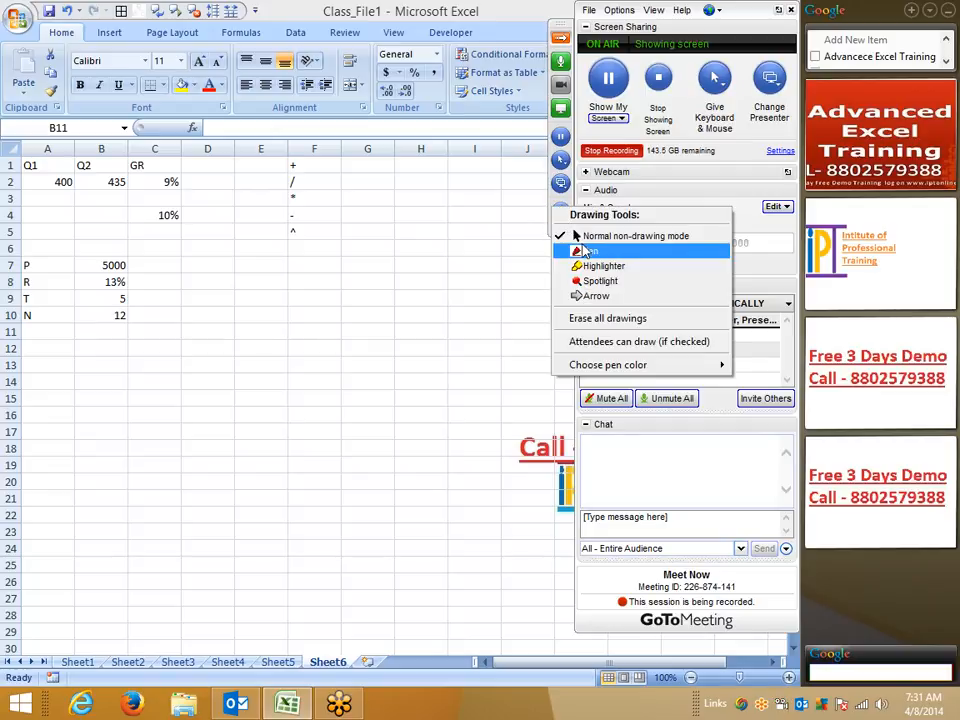
click(590, 249)
click(561, 38)
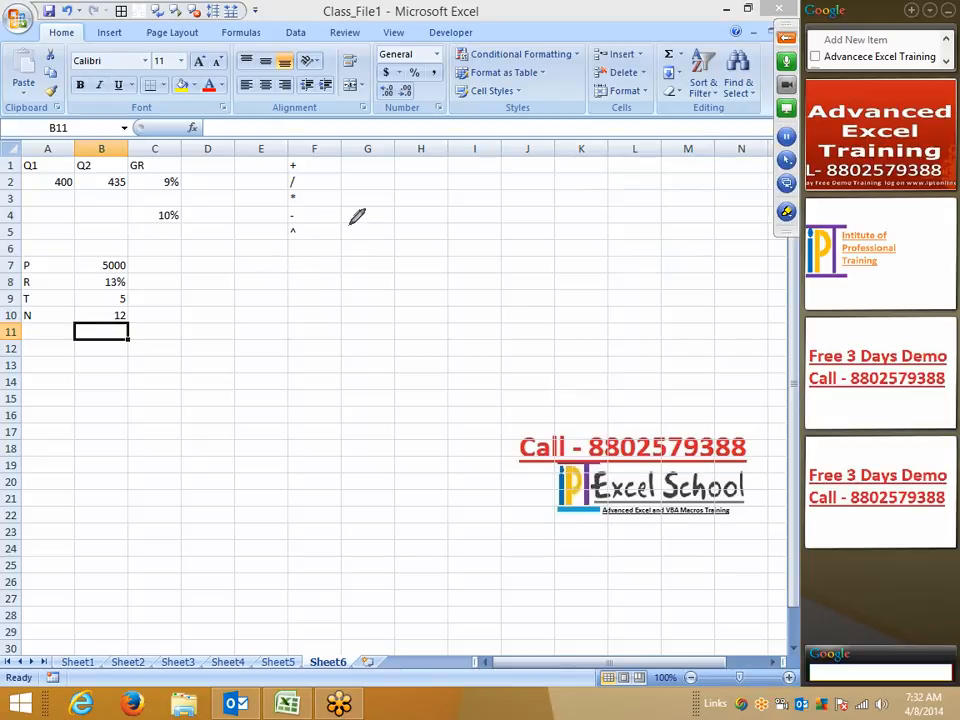
mouse_move(336, 253)
mouse_down()
mouse_move(338, 350)
mouse_move(376, 262)
mouse_move(340, 280)
mouse_move(433, 286)
mouse_move(462, 310)
mouse_up()
drag(455, 258, 436, 343)
mouse_move(472, 238)
mouse_down()
mouse_move(508, 340)
mouse_move(530, 352)
mouse_move(490, 290)
mouse_move(537, 268)
mouse_move(526, 283)
mouse_move(587, 266)
mouse_move(593, 240)
mouse_up()
drag(543, 298, 617, 288)
drag(564, 310, 566, 326)
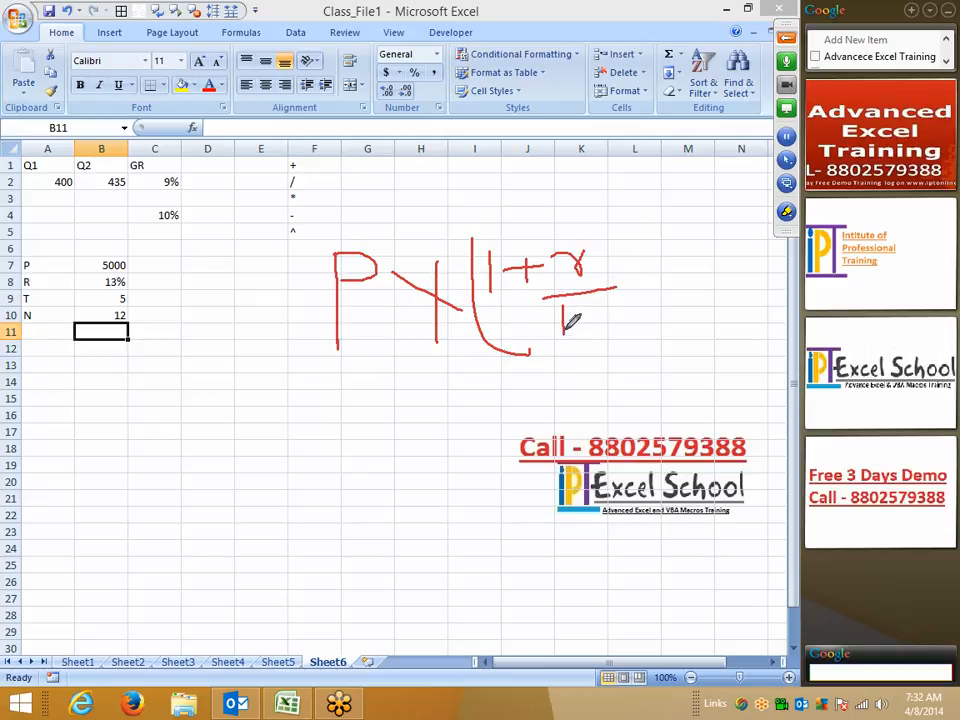
mouse_move(565, 310)
mouse_down()
mouse_move(583, 326)
mouse_move(602, 264)
mouse_move(626, 257)
mouse_move(622, 248)
mouse_move(630, 362)
mouse_up()
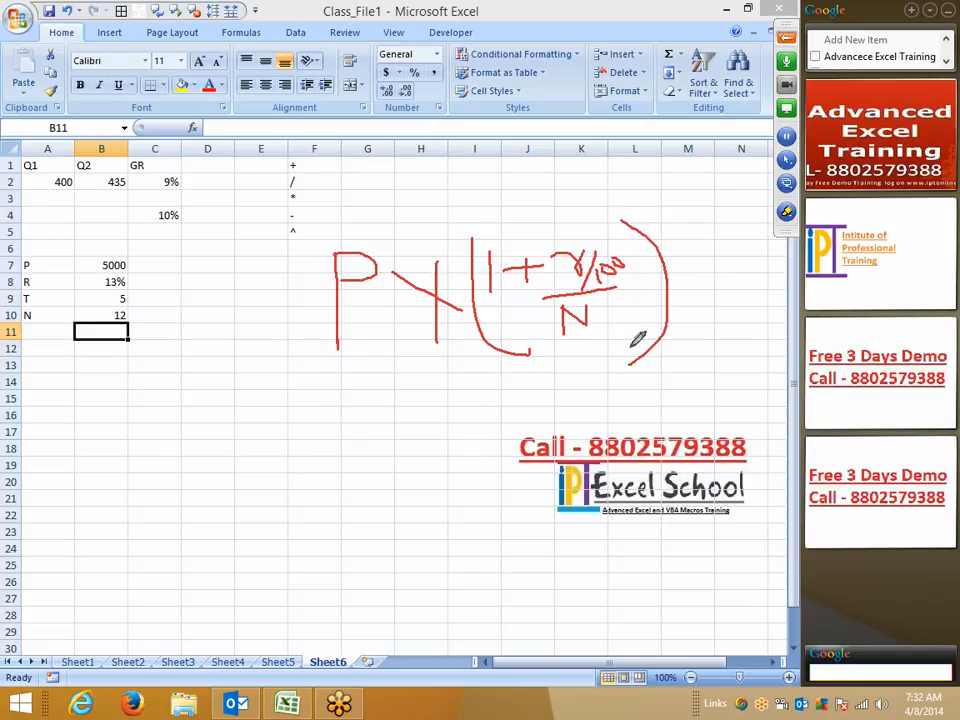
drag(648, 201, 681, 250)
mouse_move(678, 194)
mouse_down()
mouse_move(671, 210)
mouse_move(671, 199)
mouse_move(697, 192)
mouse_move(690, 205)
mouse_move(710, 185)
mouse_move(704, 195)
mouse_move(718, 198)
mouse_move(714, 176)
mouse_move(708, 248)
mouse_up()
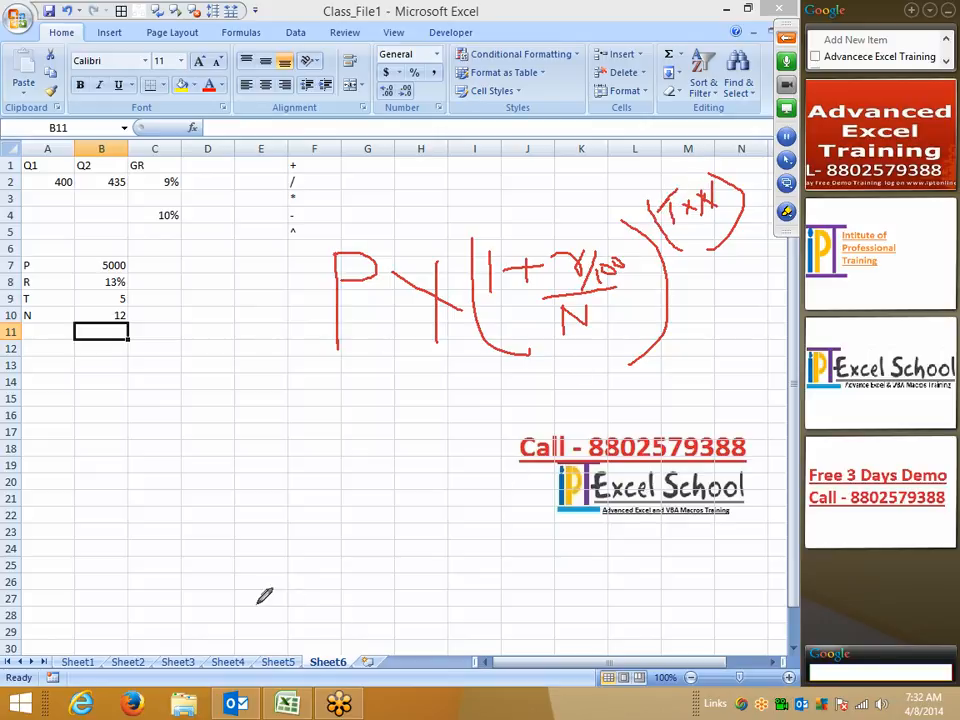
right_click(280, 469)
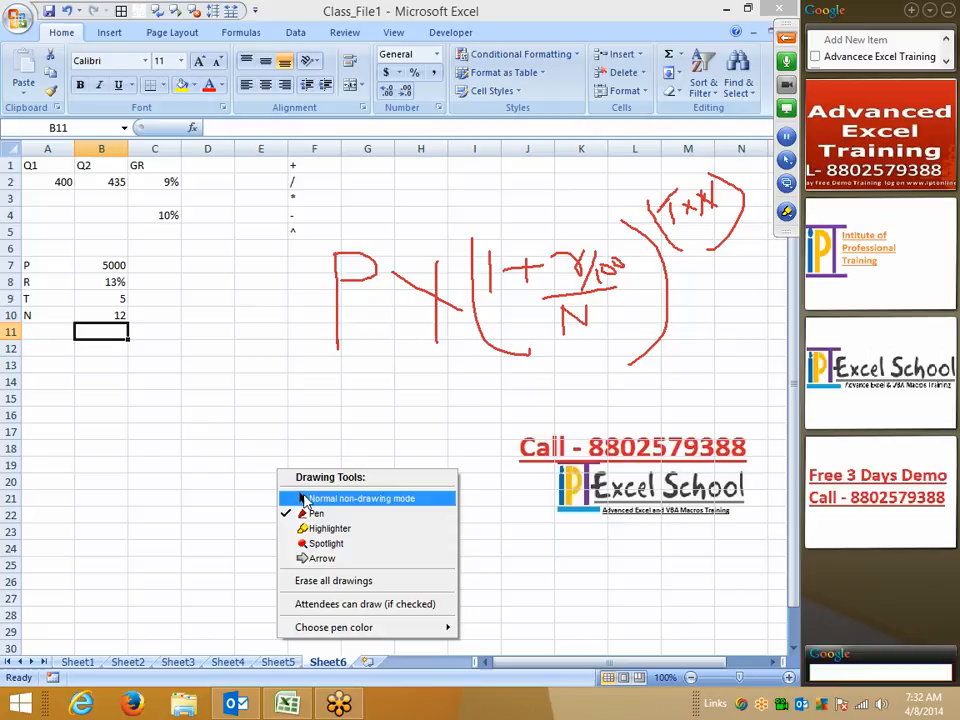
click(305, 499)
click(143, 362)
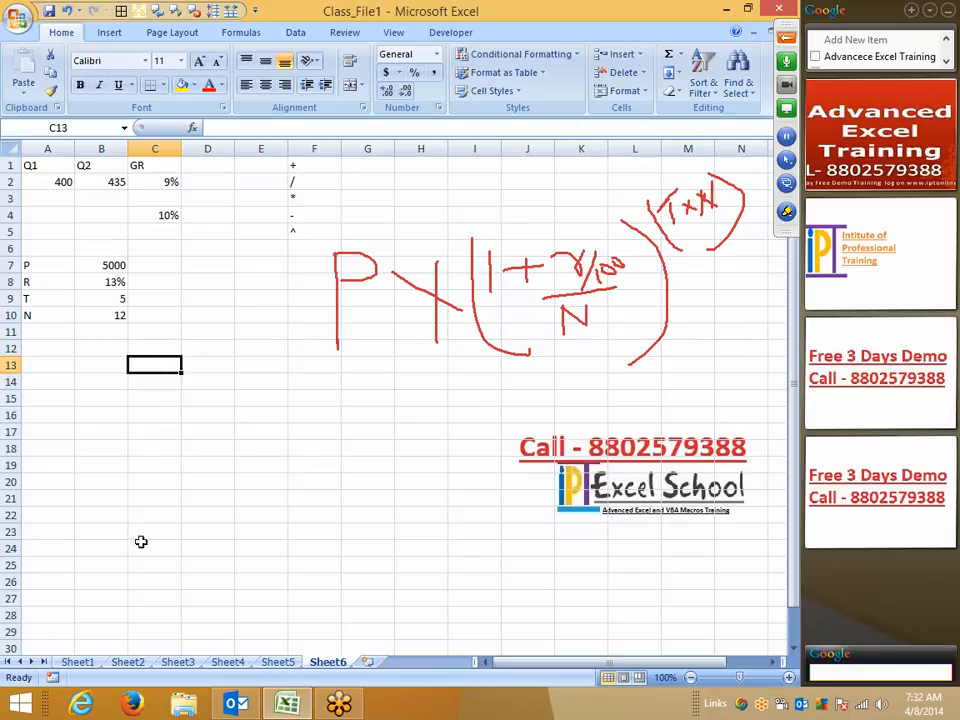
- Mark the handwritten formula's calculation order with pen lines under the bracket, the exponent, their combination and the whole expression, and leave drawing mode
click(788, 215)
click(700, 251)
drag(498, 381, 710, 362)
drag(686, 270, 762, 241)
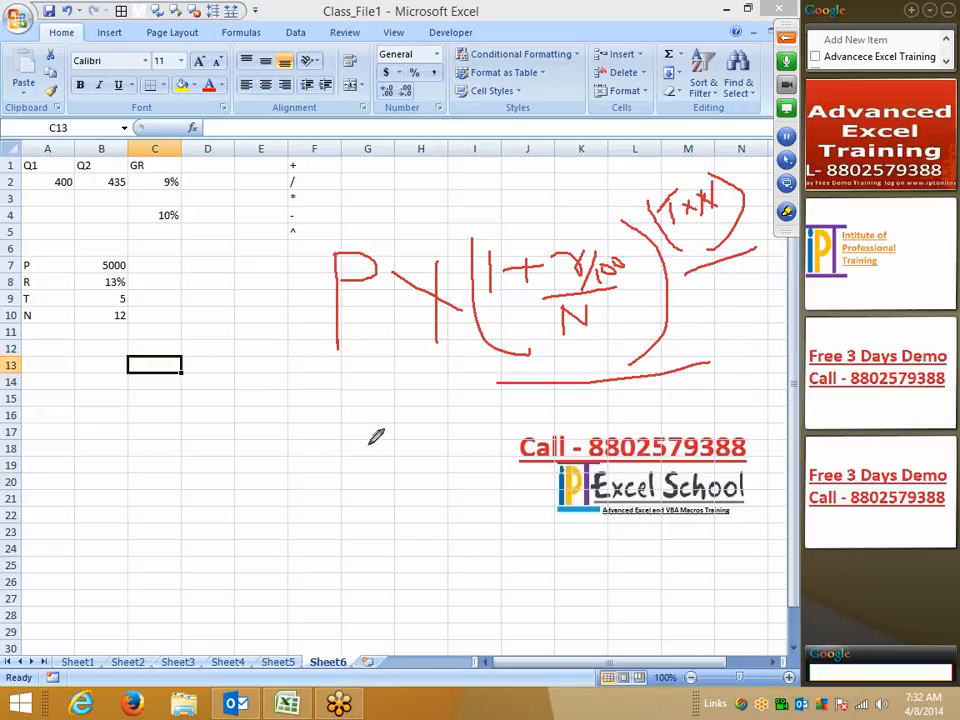
mouse_move(479, 420)
mouse_down()
mouse_move(755, 410)
mouse_move(783, 348)
mouse_up()
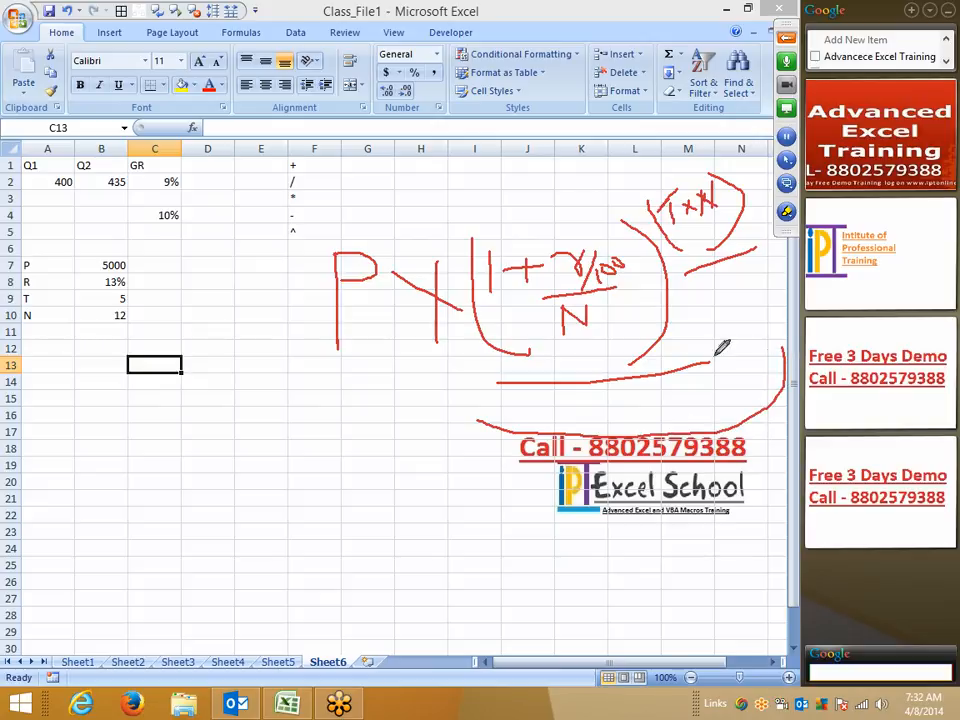
mouse_move(333, 382)
mouse_down()
mouse_move(553, 588)
mouse_move(808, 422)
mouse_up()
right_click(317, 506)
click(330, 534)
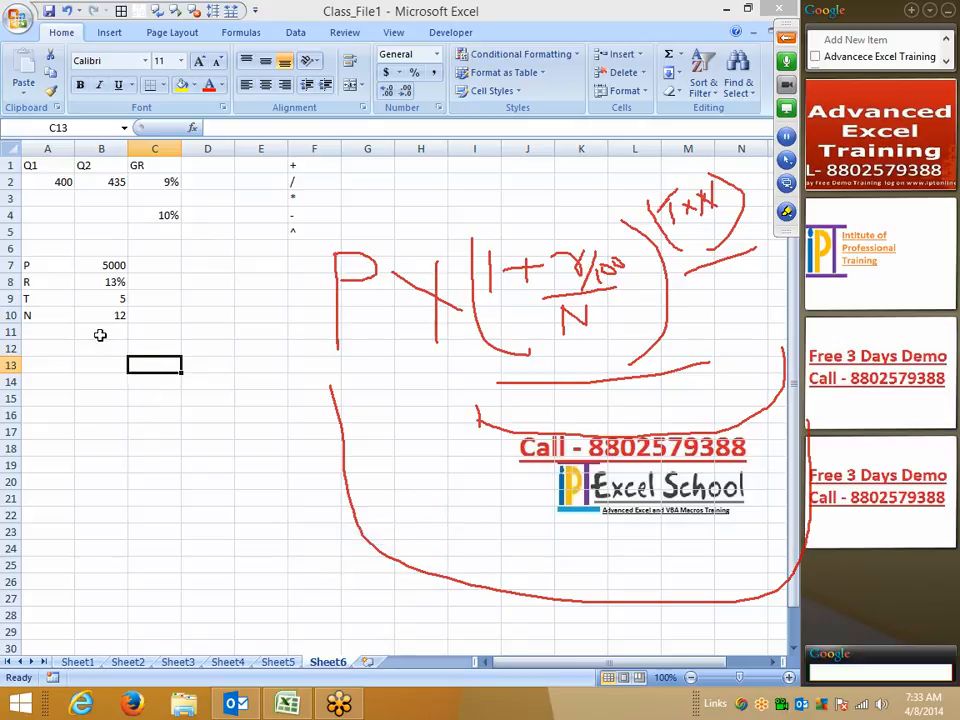
click(132, 346)
text(=)
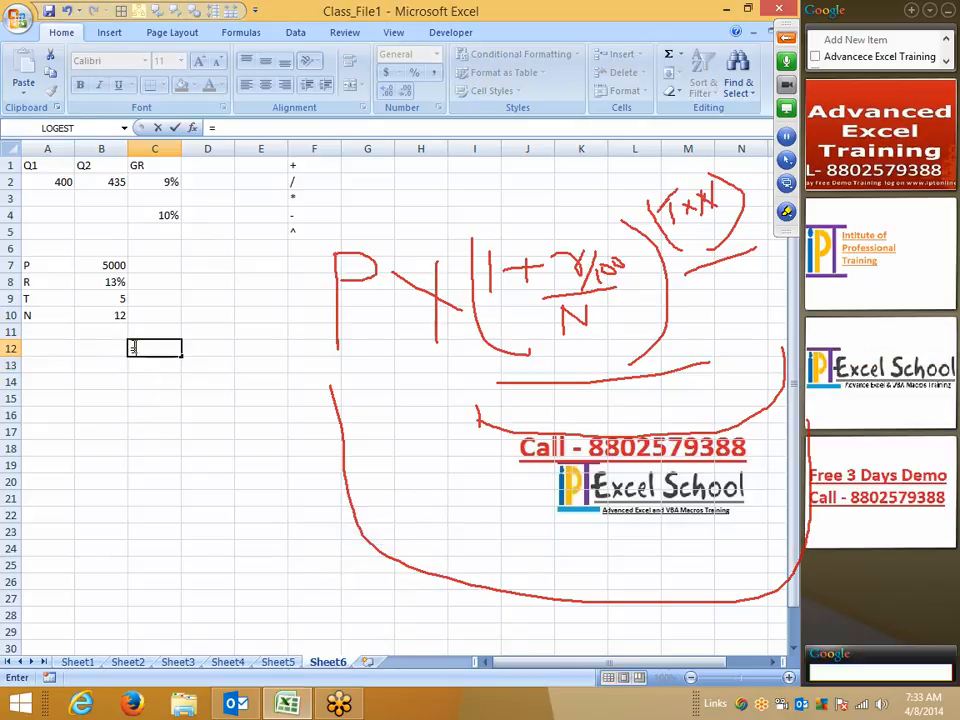
text(1+)
click(112, 282)
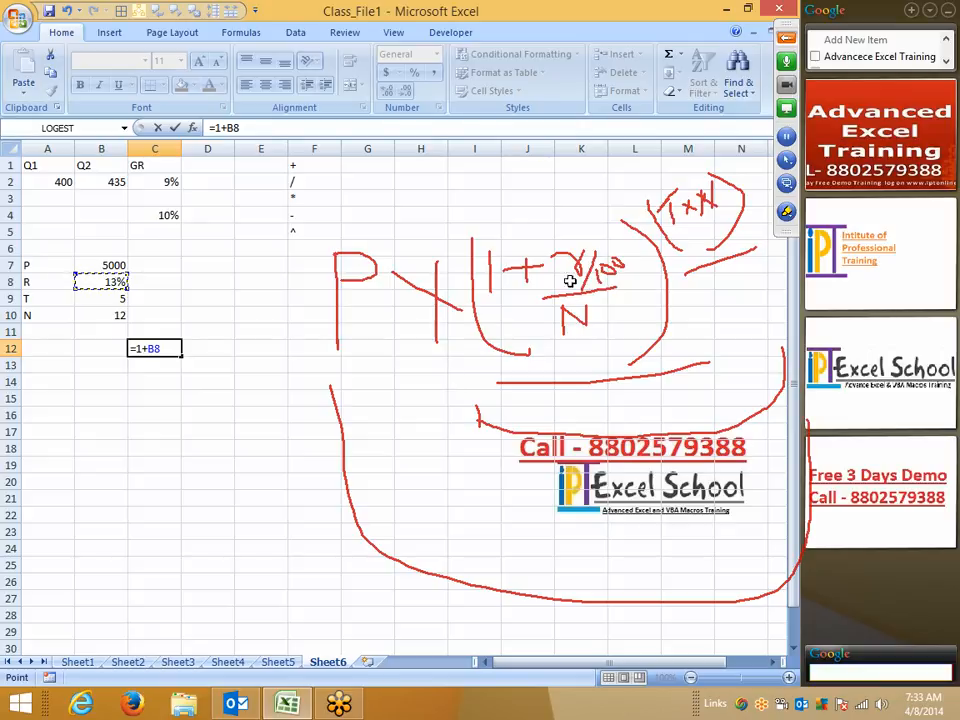
click(251, 128)
text(/N)
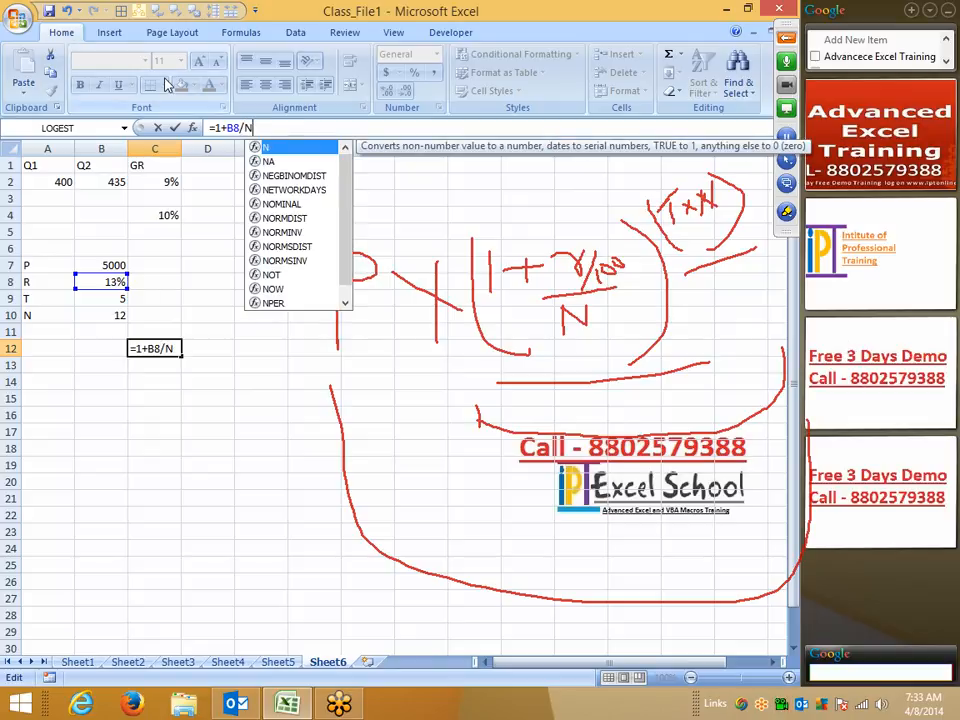
key(BackSpace)
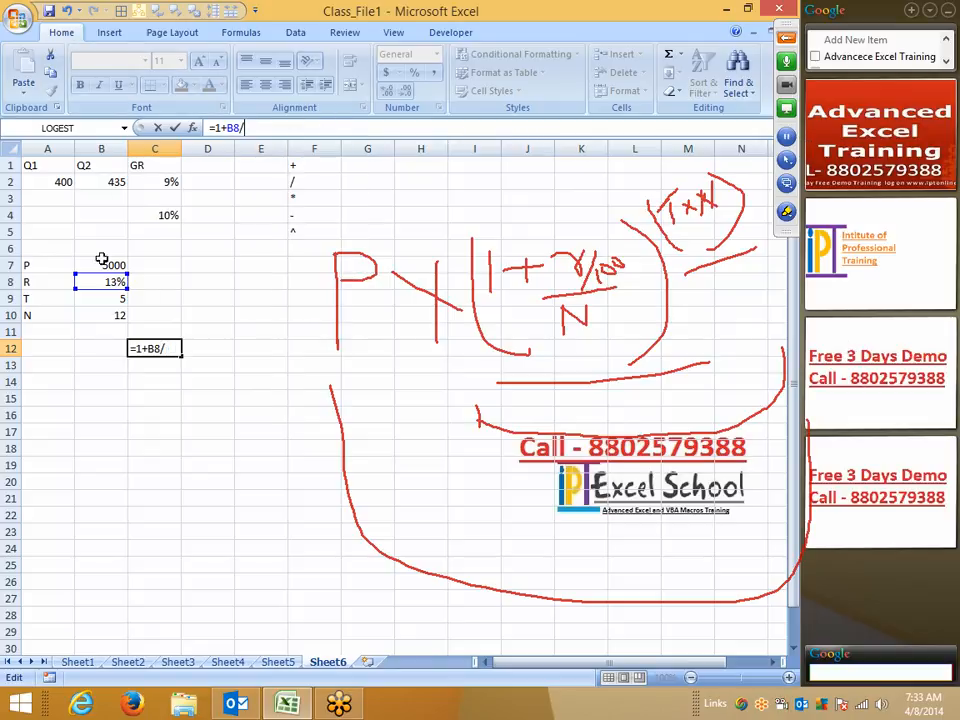
text(12)
key(Escape)
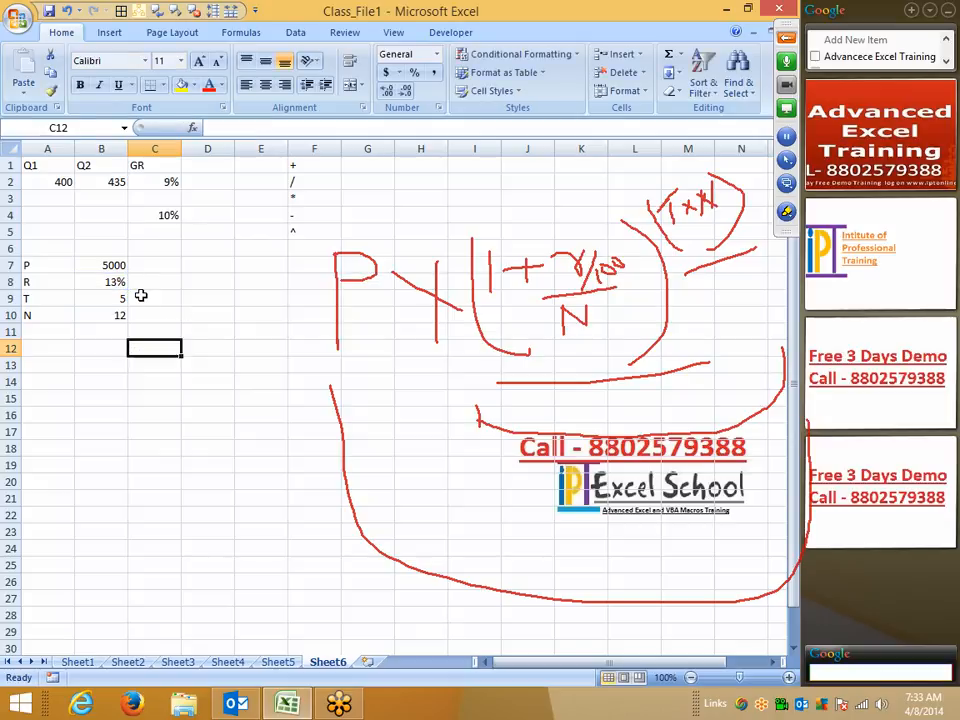
text(1)
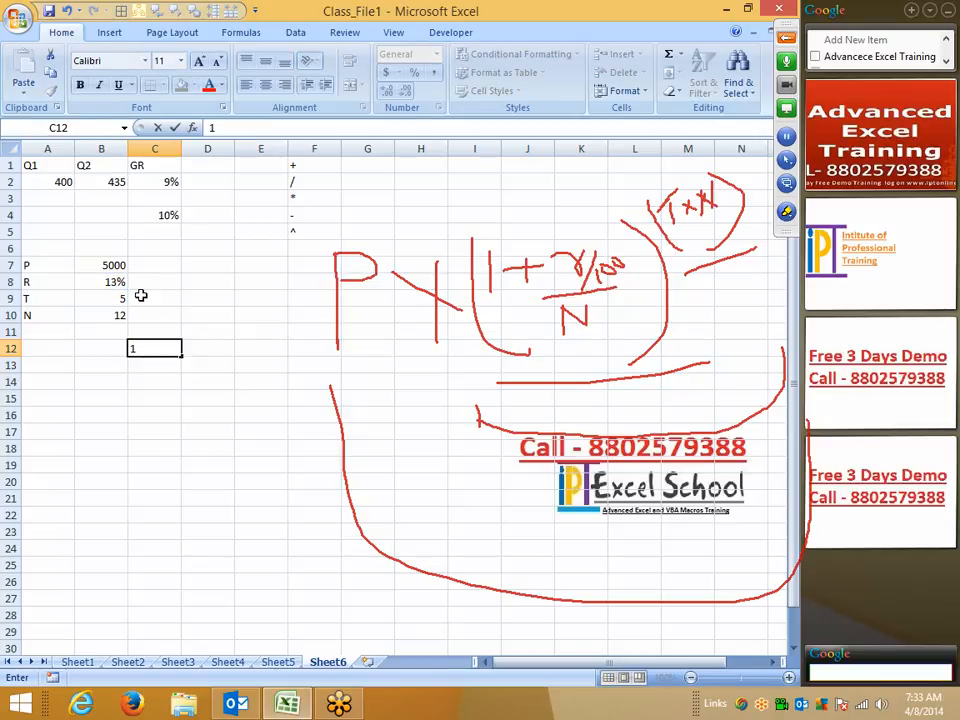
key(Escape)
- Calculate the bracketed part of the formula in cell C12 with =1+(13%/12)
text(=1)
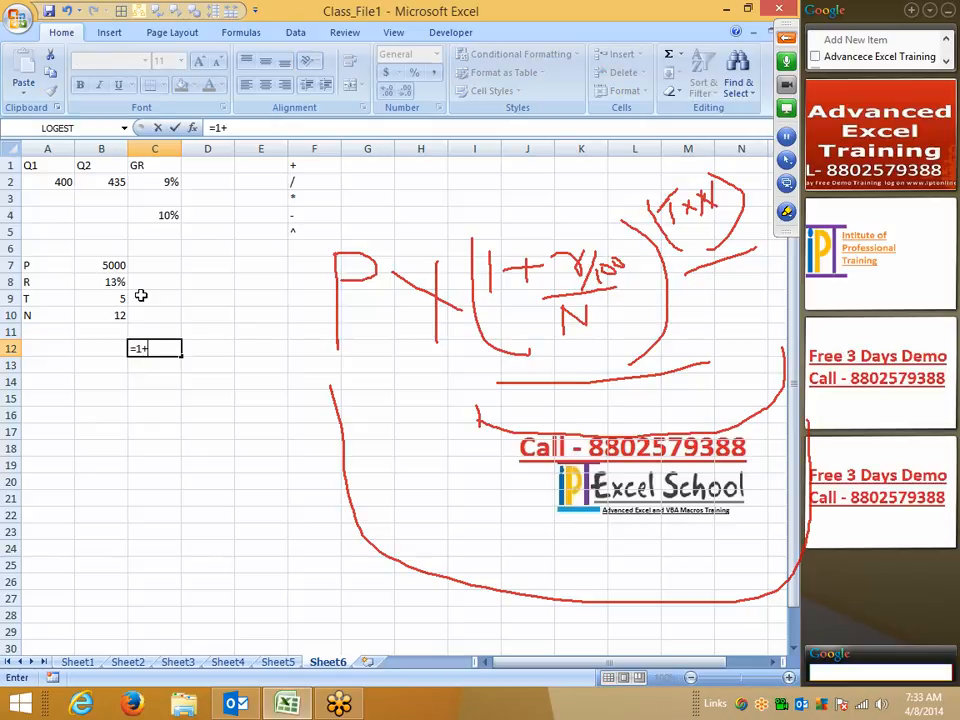
text(+(13%/12)
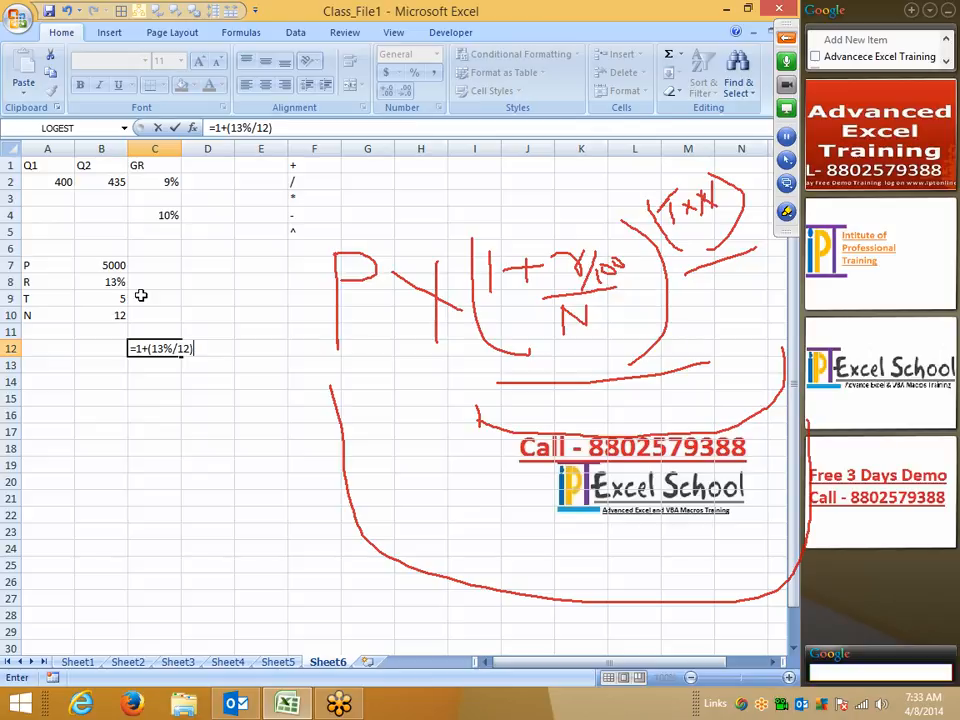
text())
key(Return)
- Calculate the exponent T times N in cell D12 with =5*12
key(Up)
key(Right)
text(=)
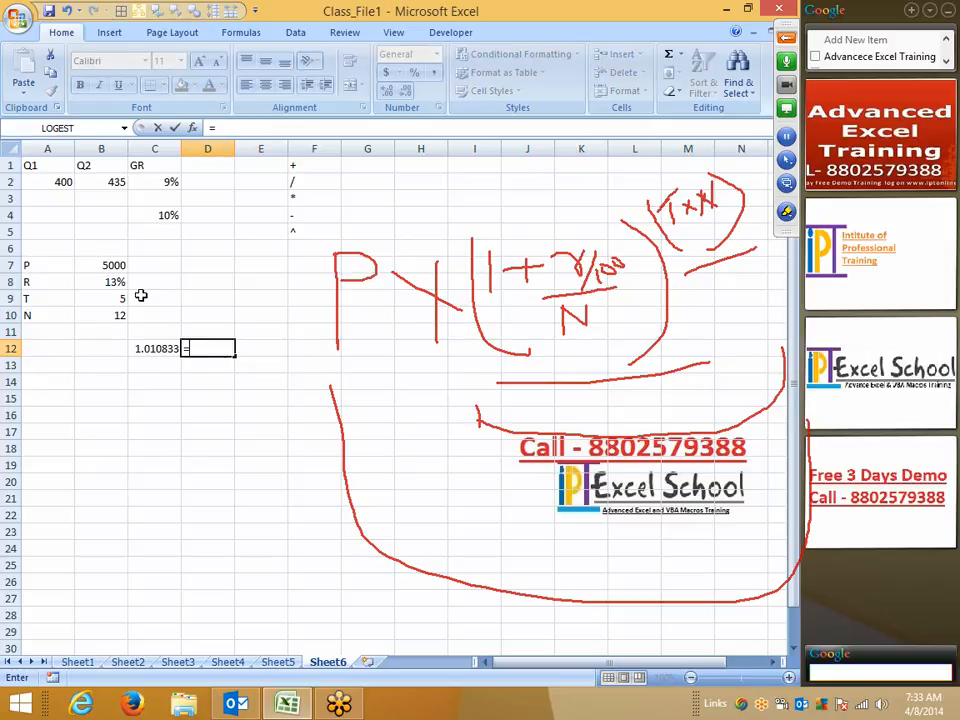
key(Left)
key(Up)
key(Up)
key(Up)
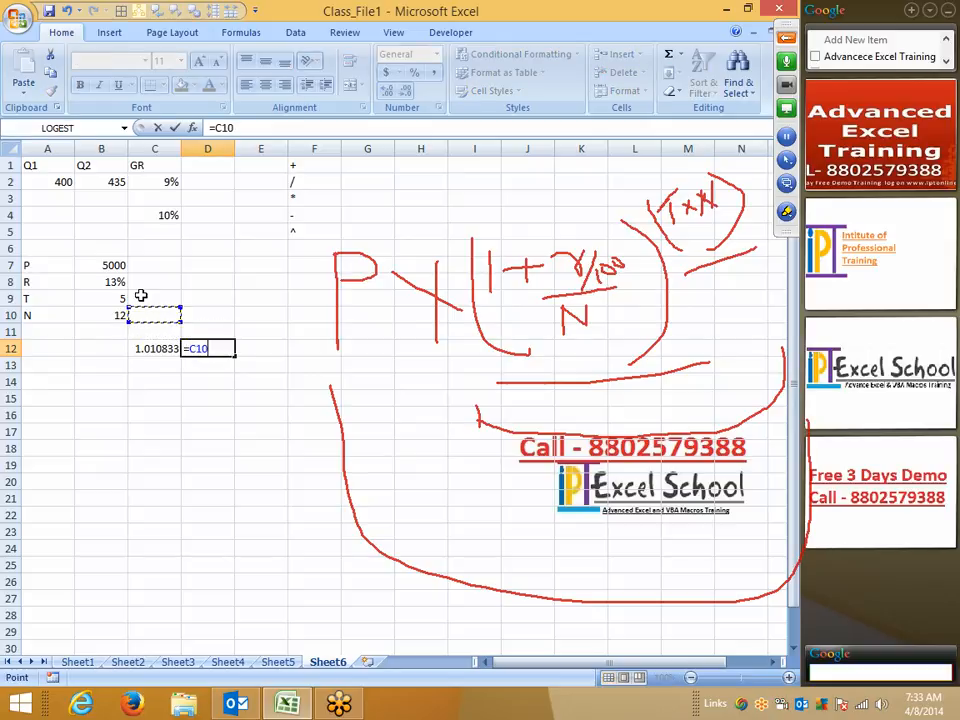
key(BackSpace)
key(BackSpace)
text(5*12)
key(Return)
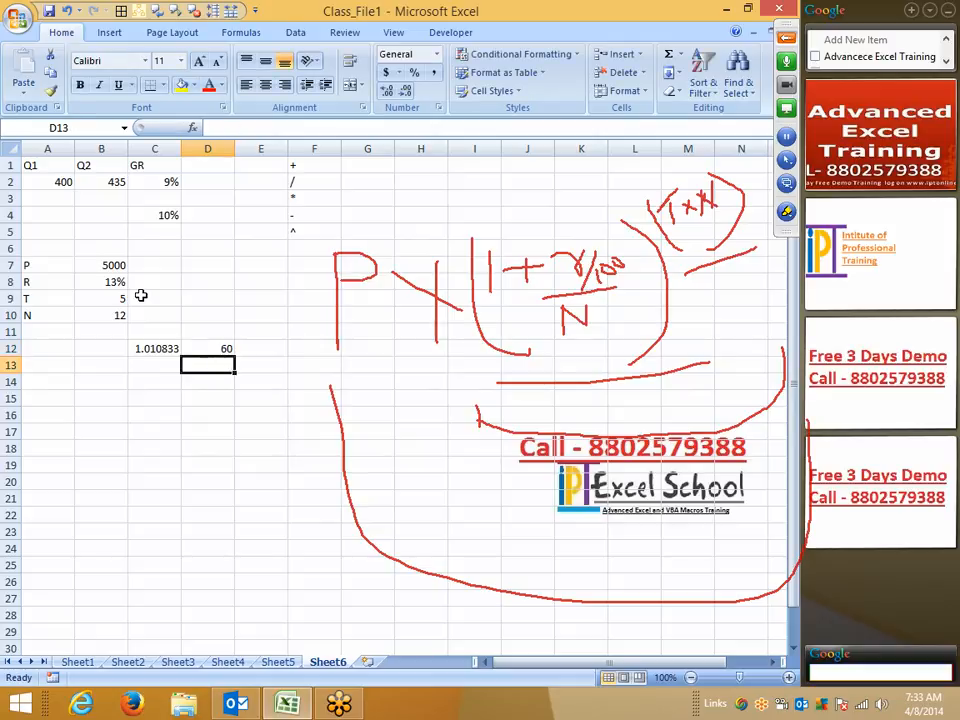
- Raise the bracket value to the exponent in cell C13 with =C12^D12
key(Up)
key(Down)
key(Left)
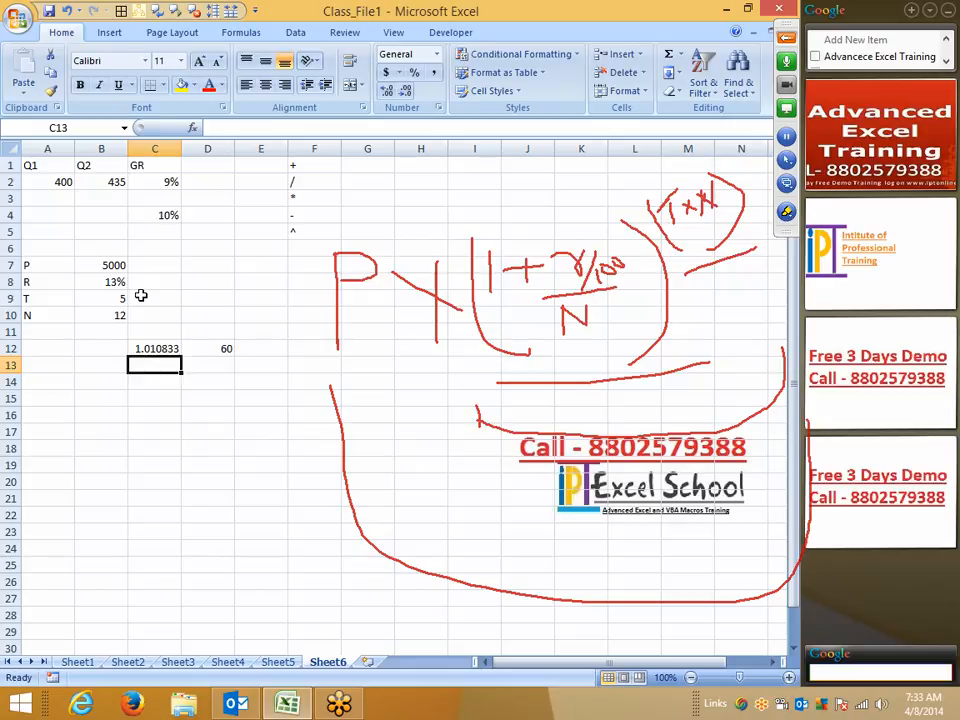
text(=)
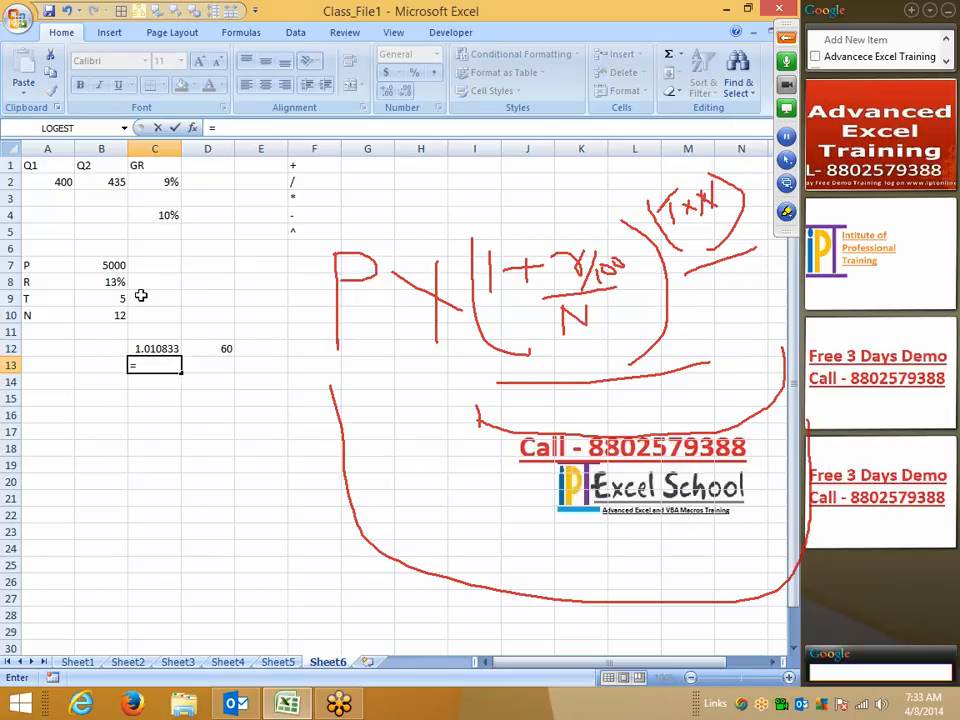
key(Up)
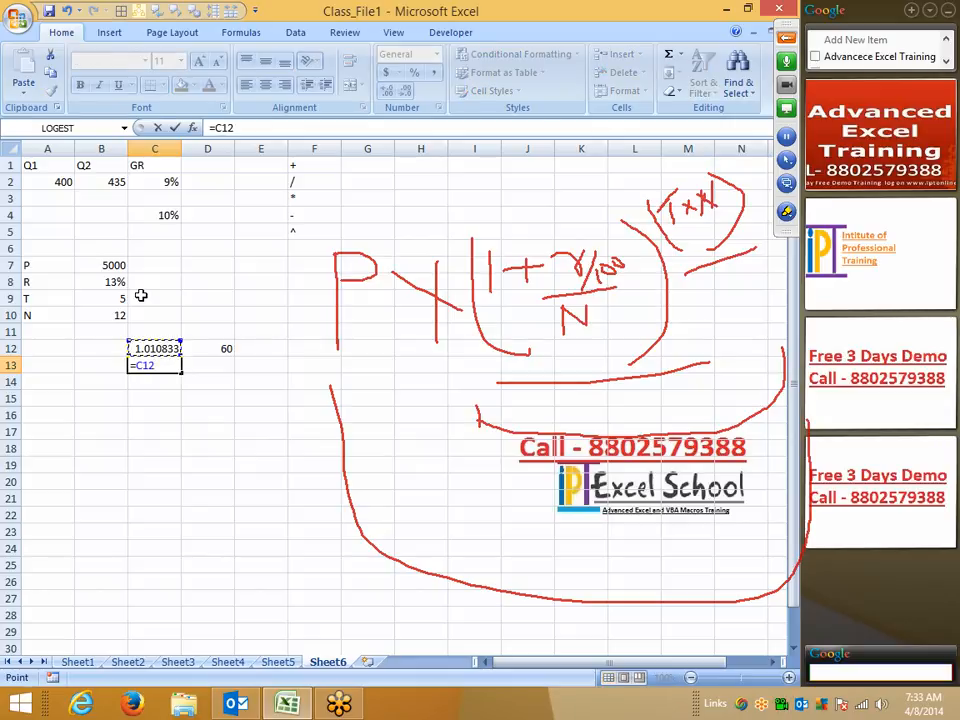
text(^)
key(Right)
key(Up)
key(Return)
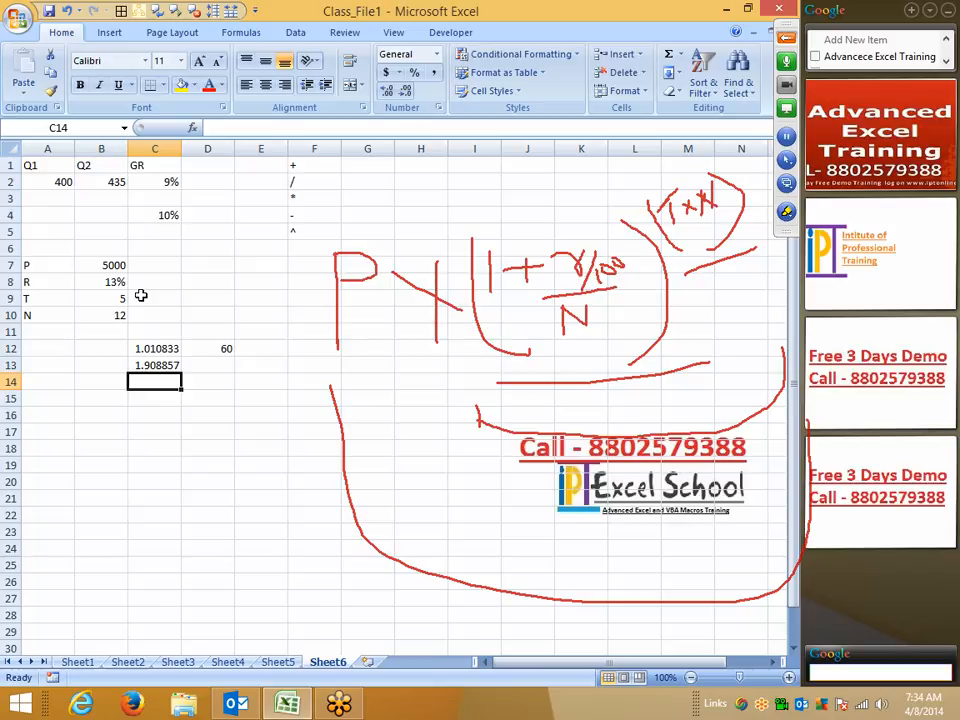
- Multiply the principal by the power result in cell C14 with =5000*C13
text(=5000)
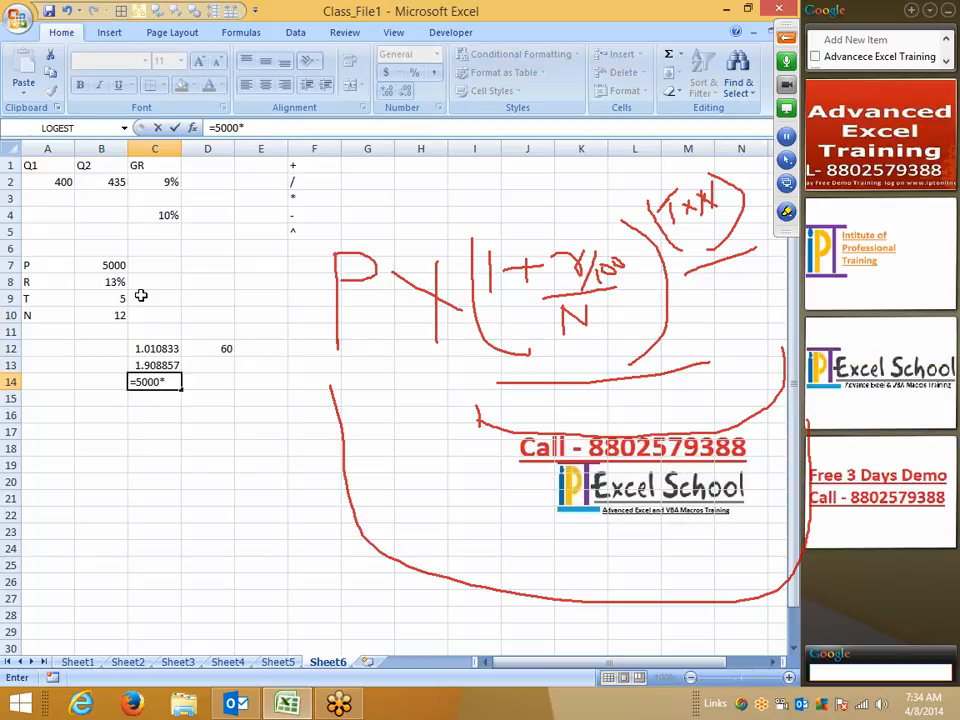
text(*)
key(Up)
key(Return)
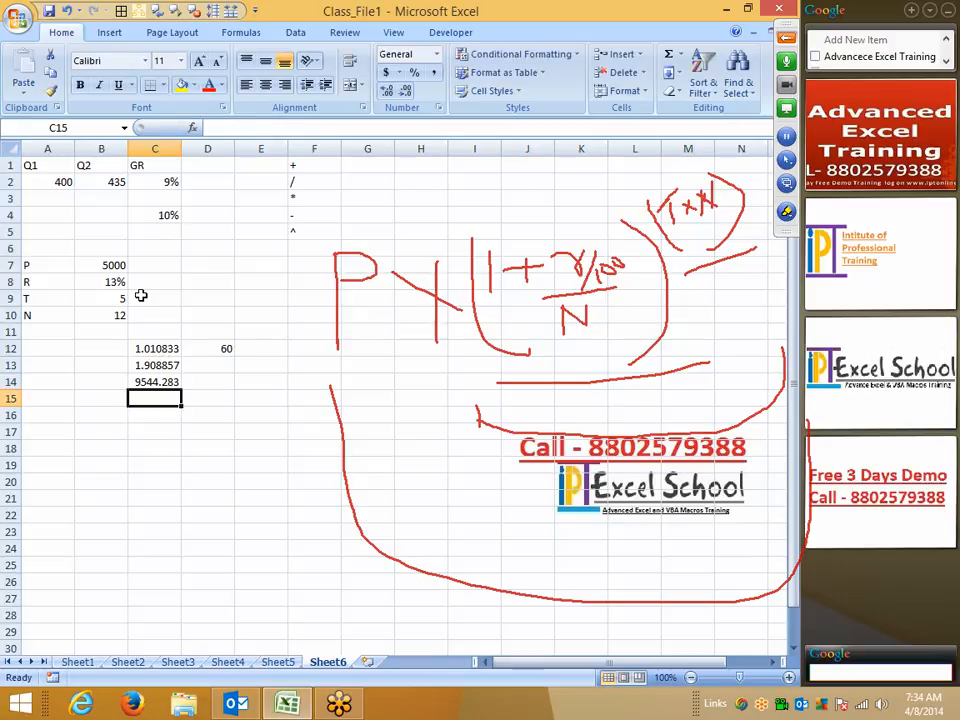
- Move the worked calculation block from C12:E14 to the range starting at G12
key(Up)
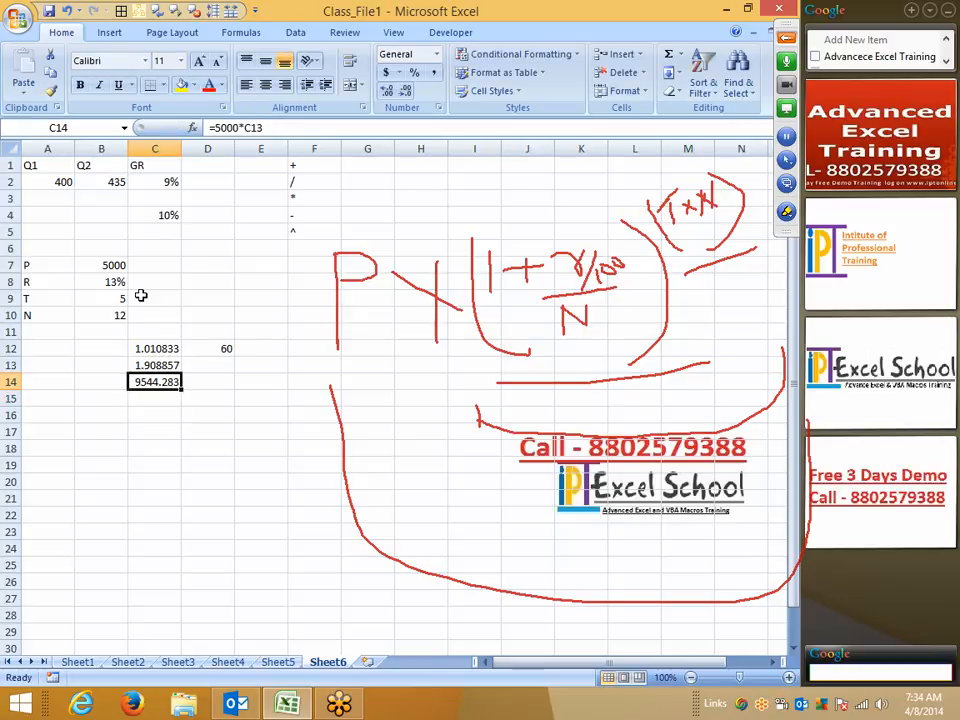
key(Up)
key(Up)
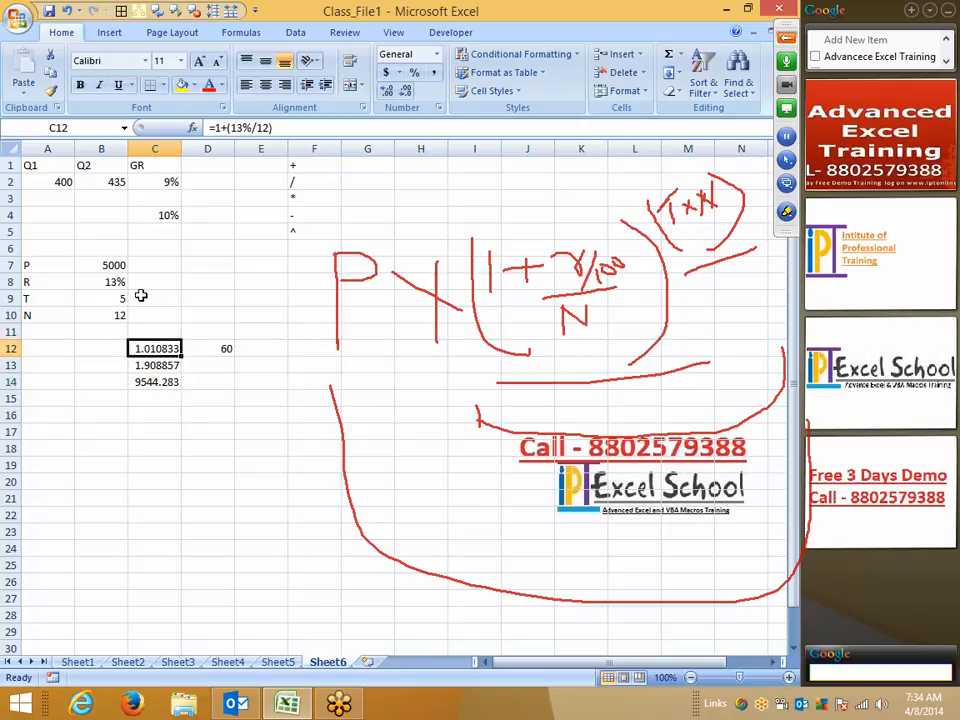
key(shift+Right)
key(shift+Right)
key(shift+Down)
key(shift+Down)
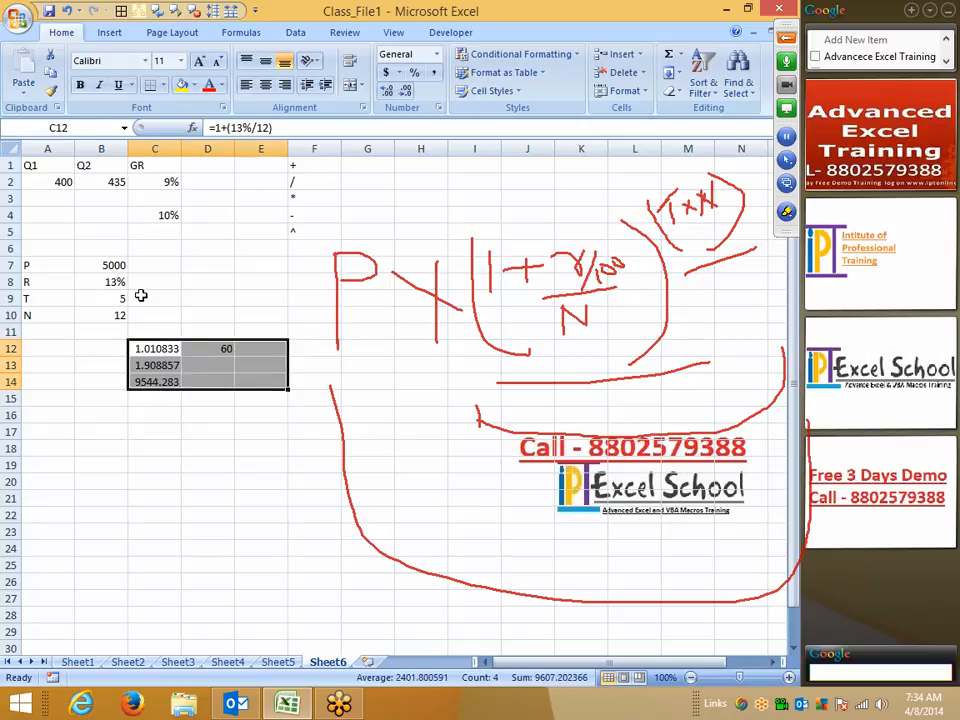
key(ctrl+x)
key(Right)
key(Right)
key(Return)
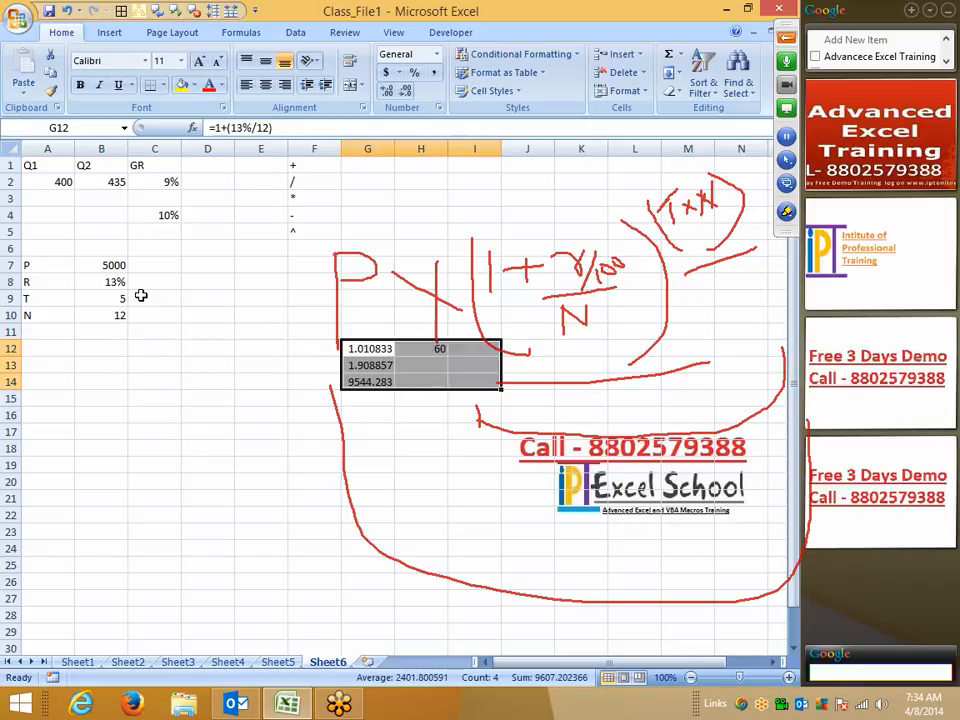
- Calculate the bracket value in cell C11 with the cell-reference formula =1+(B8/B10)
key(Left)
key(Left)
key(Left)
key(Left)
key(Up)
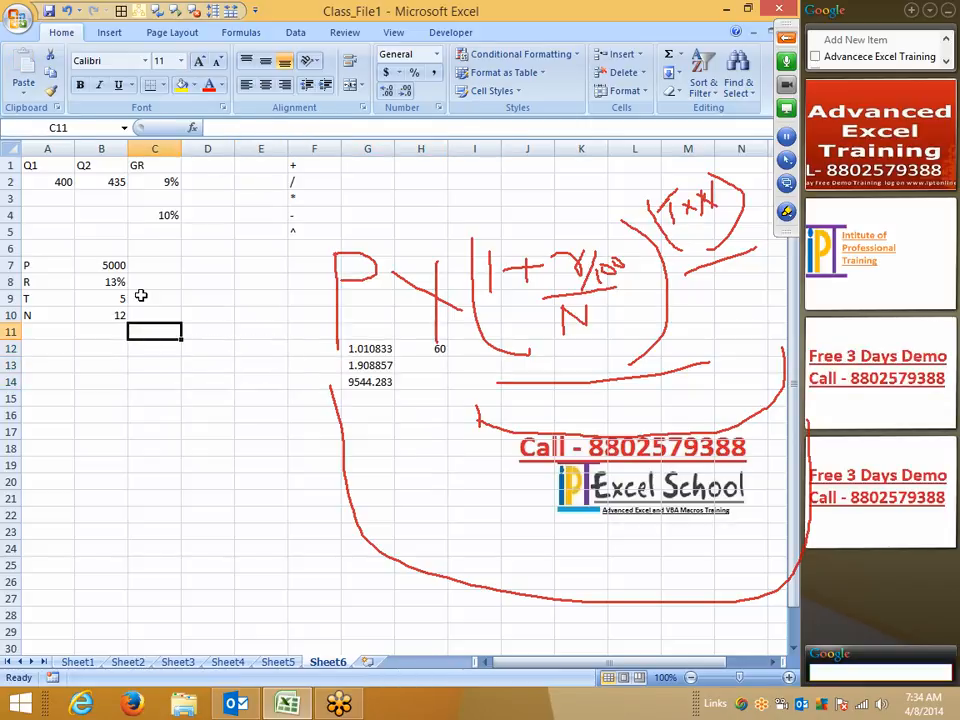
text(=)
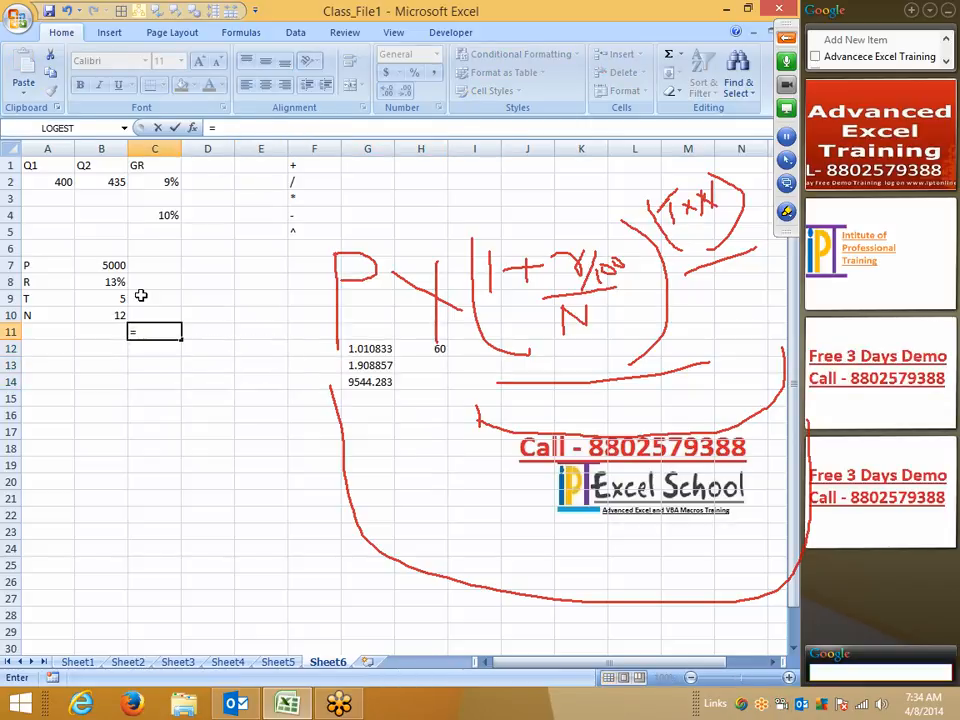
text(1)
text(+()
key(Up)
key(Up)
key(Left)
key(Up)
text(/)
key(Left)
key(Up)
text())
key(Return)
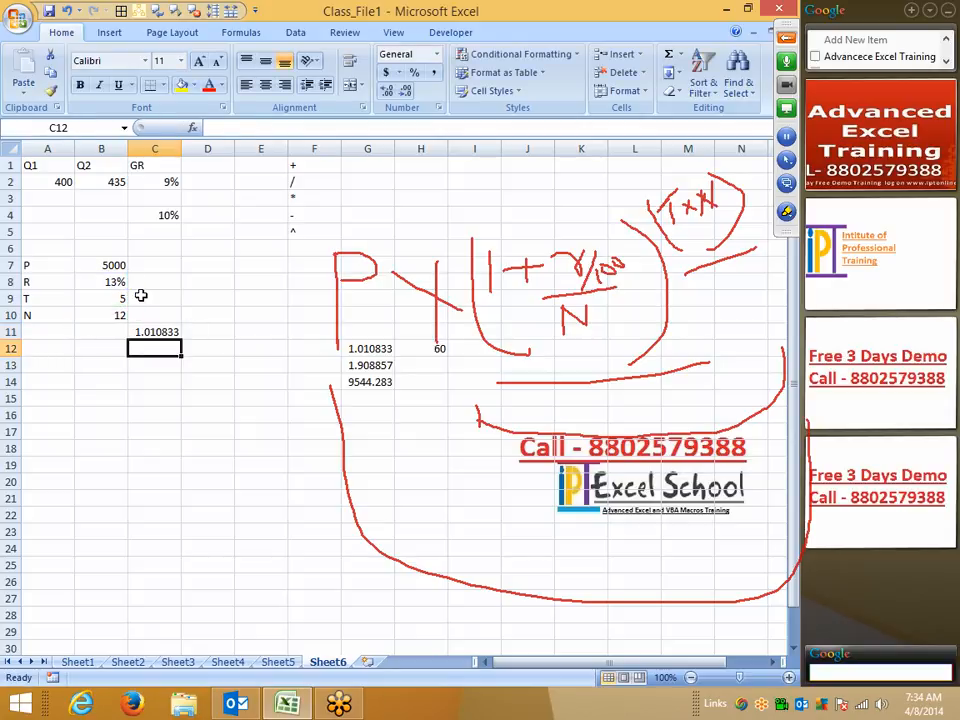
- Calculate the exponent in cell D11 by multiplying N and T with =B10*B9
key(Up)
key(Right)
text(=)
key(Left)
key(Left)
key(Up)
text(*)
key(Up)
key(Left)
key(Left)
key(Up)
key(Return)
- Raise the bracket value to the exponent in cell C12 with =C11^D11
key(Left)
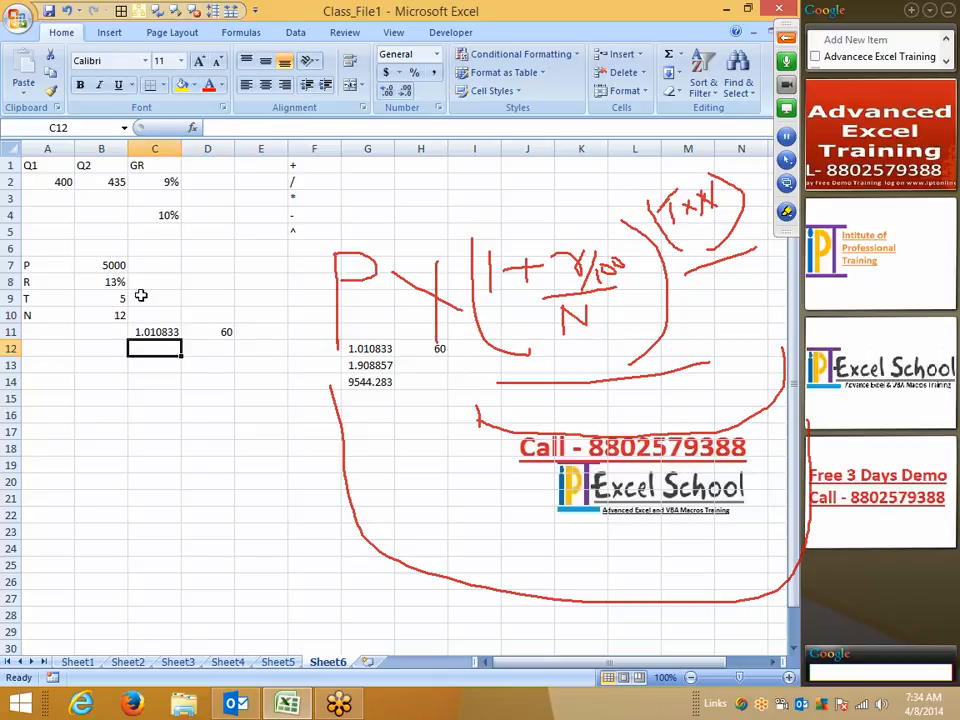
text(=)
key(Up)
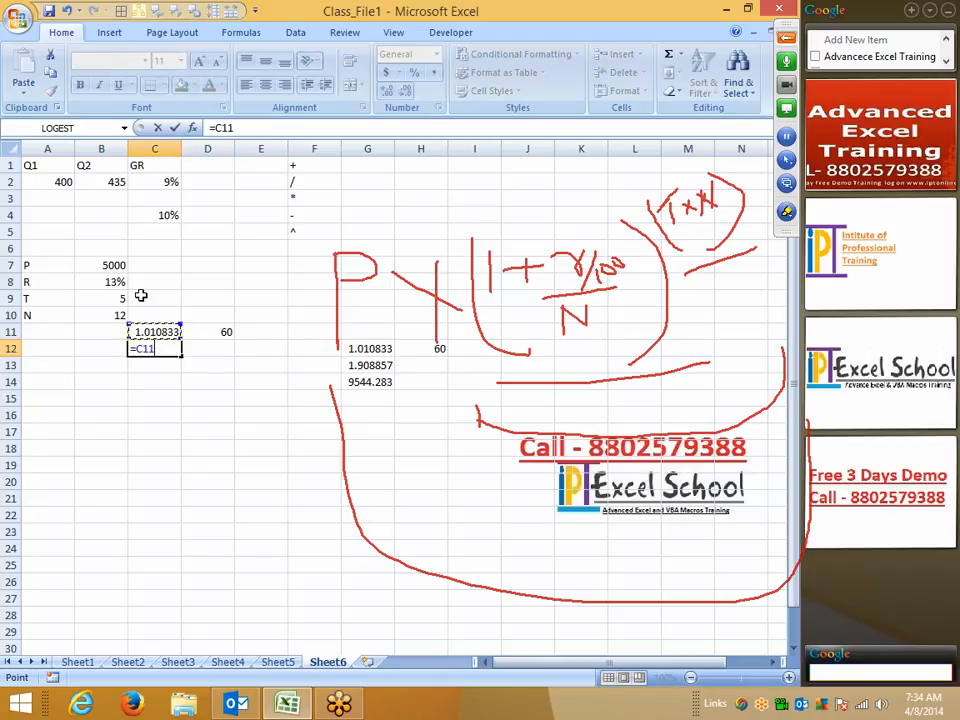
text(^)
key(Right)
key(Right)
key(Up)
key(Left)
key(Return)
- Multiply the power result by the principal in cell D12 with =C12*B7
key(Up)
key(Right)
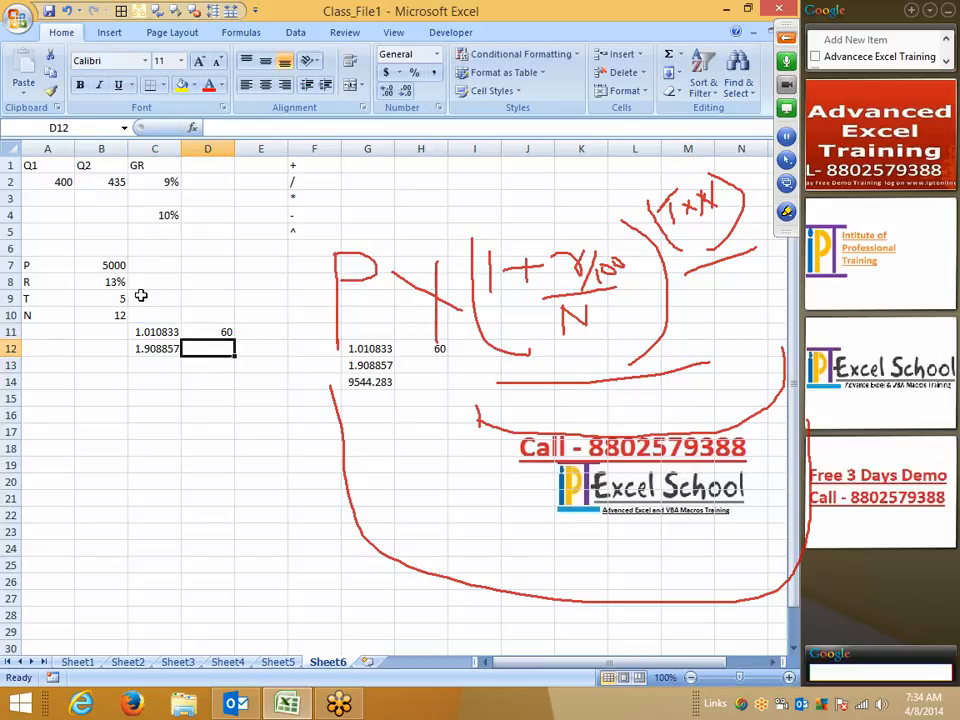
text(=)
key(Left)
text(*)
key(Up)
key(Up)
key(Up)
key(Up)
key(Up)
key(Left)
key(Left)
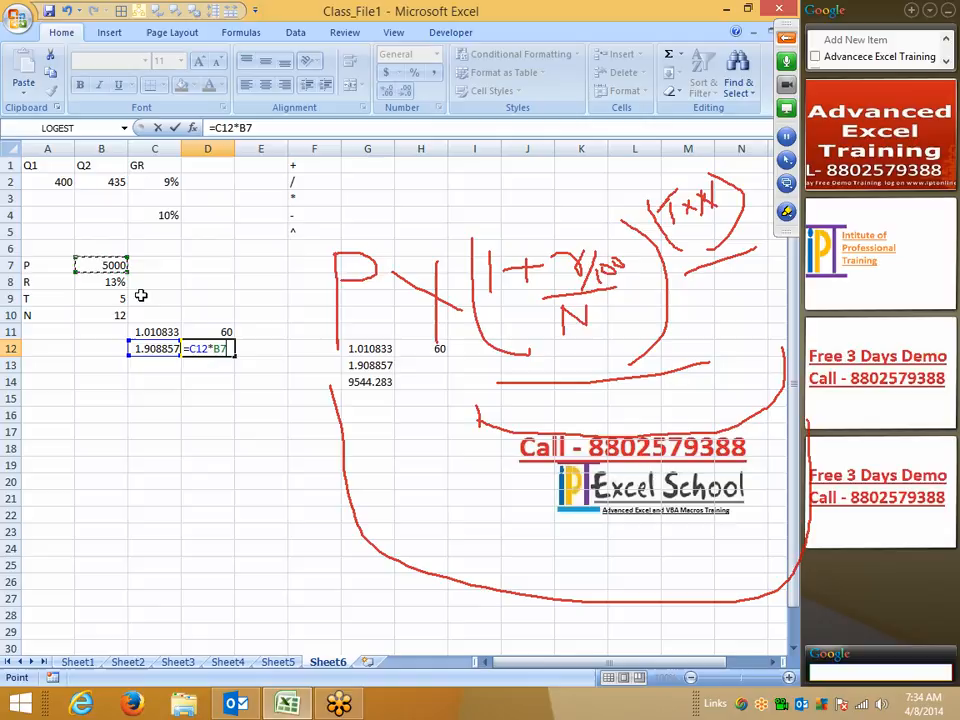
key(Return)
- Replace the C11 reference in cell C12 with C11's own expression in brackets, making the formula =(1+(B8/B10))^D11
key(Up)
key(Up)
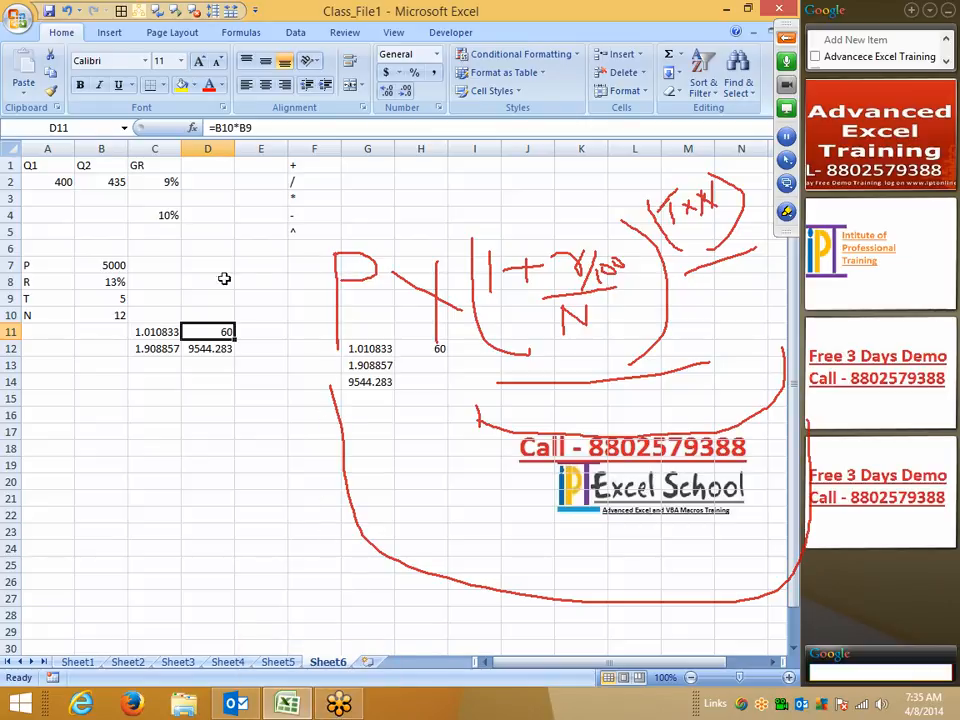
click(153, 334)
drag(214, 127, 297, 133)
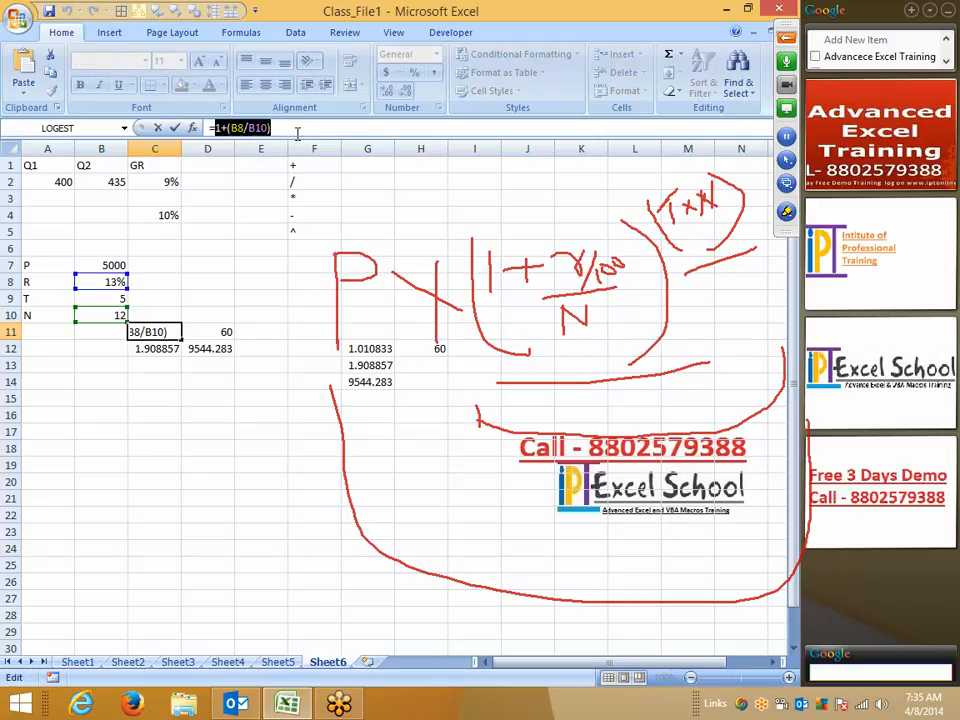
key(Escape)
click(214, 332)
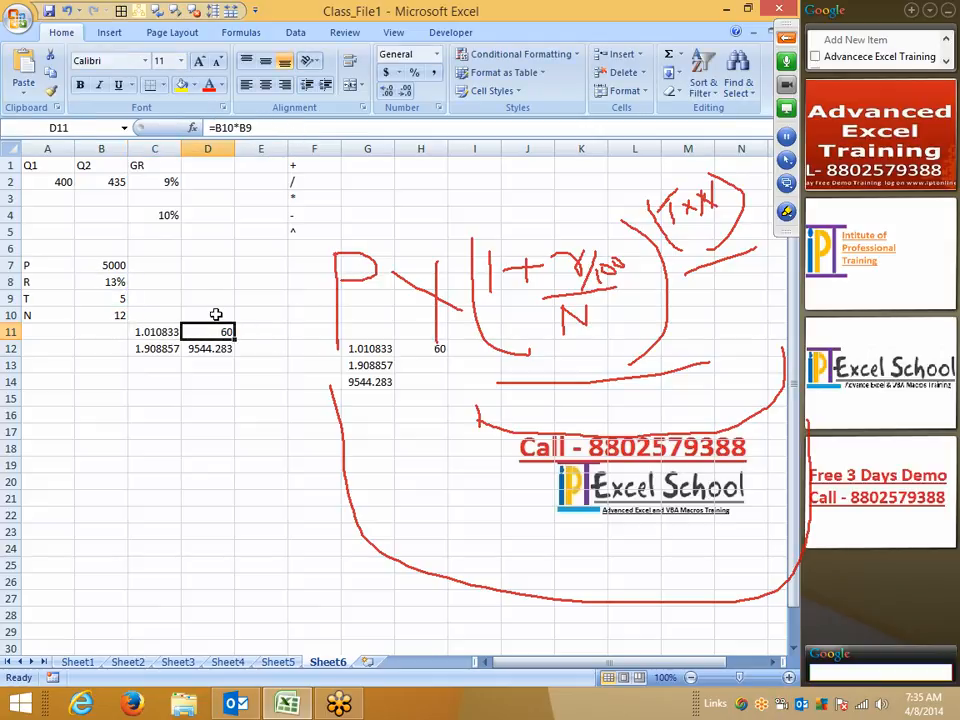
click(152, 350)
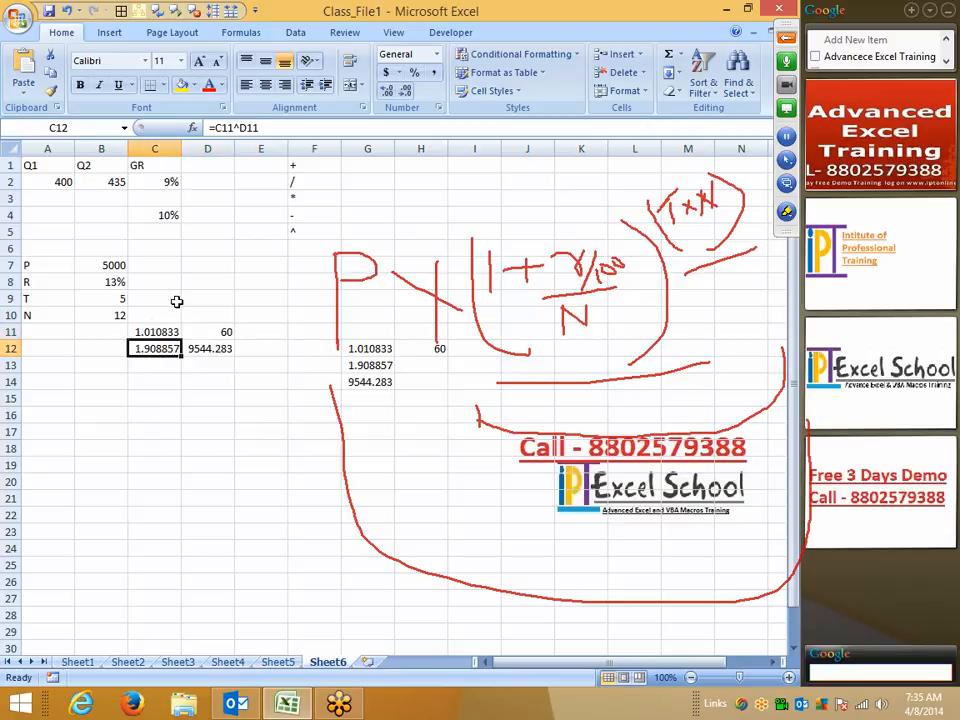
click(154, 316)
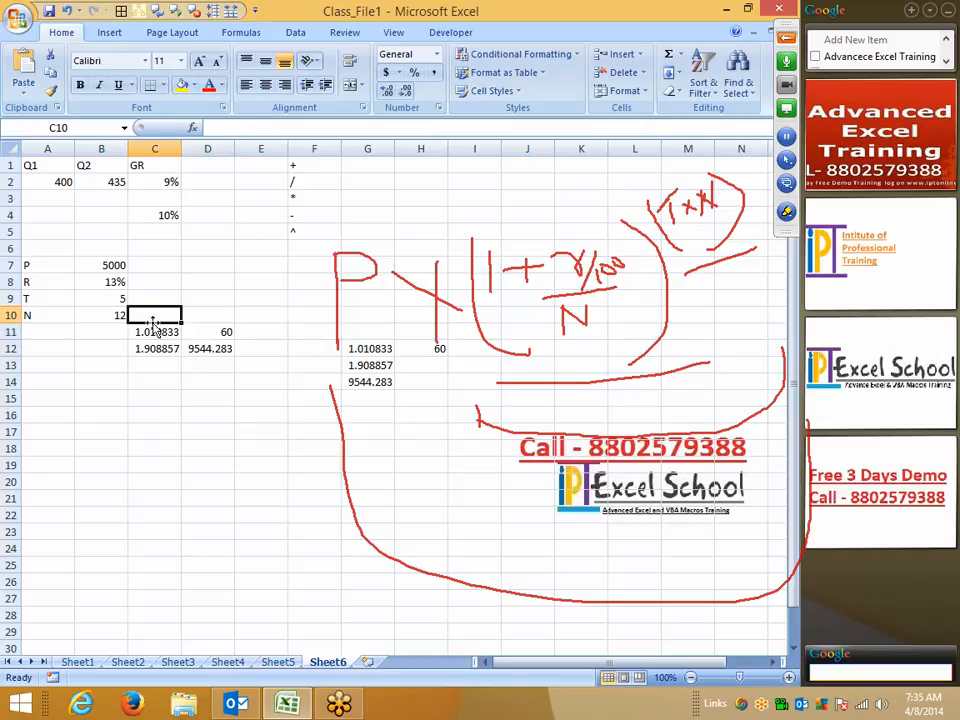
click(153, 331)
click(155, 347)
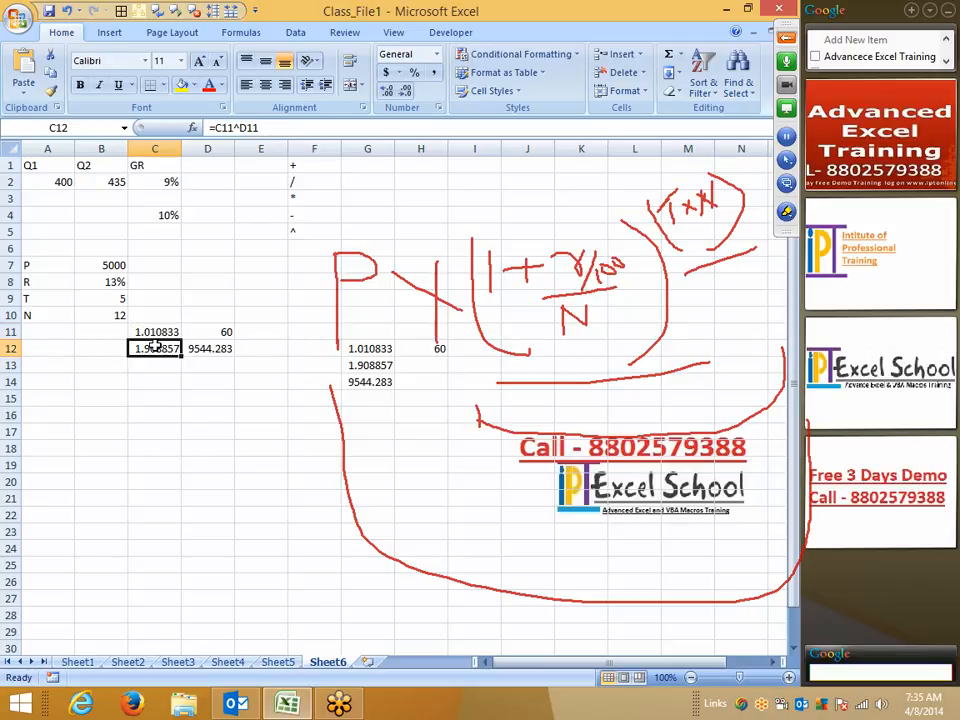
double_click(224, 128)
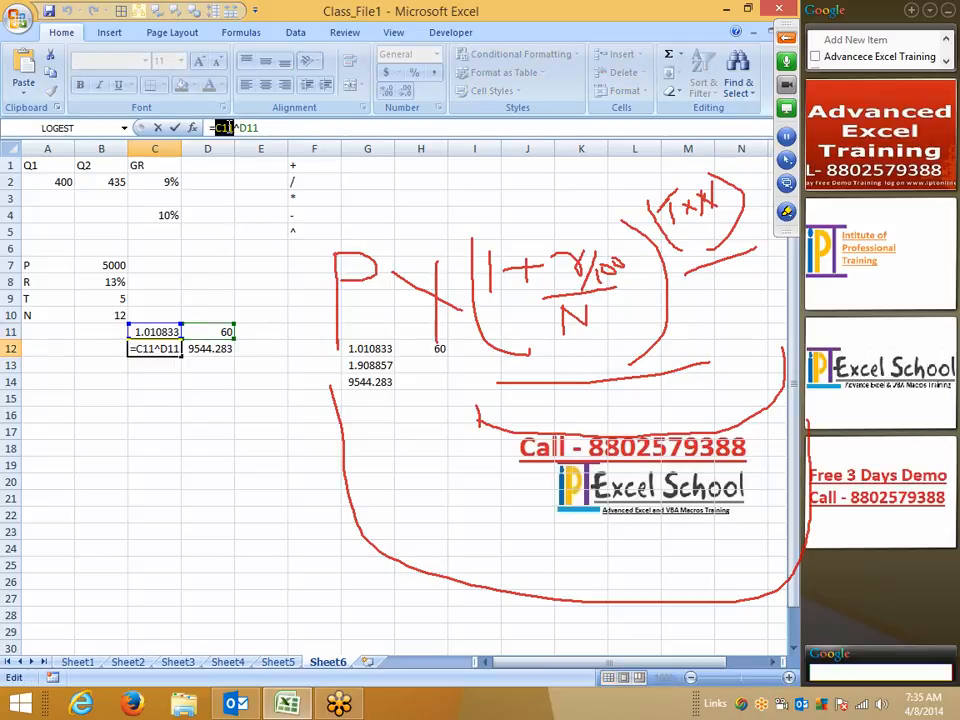
text((1+(B8/B10)))
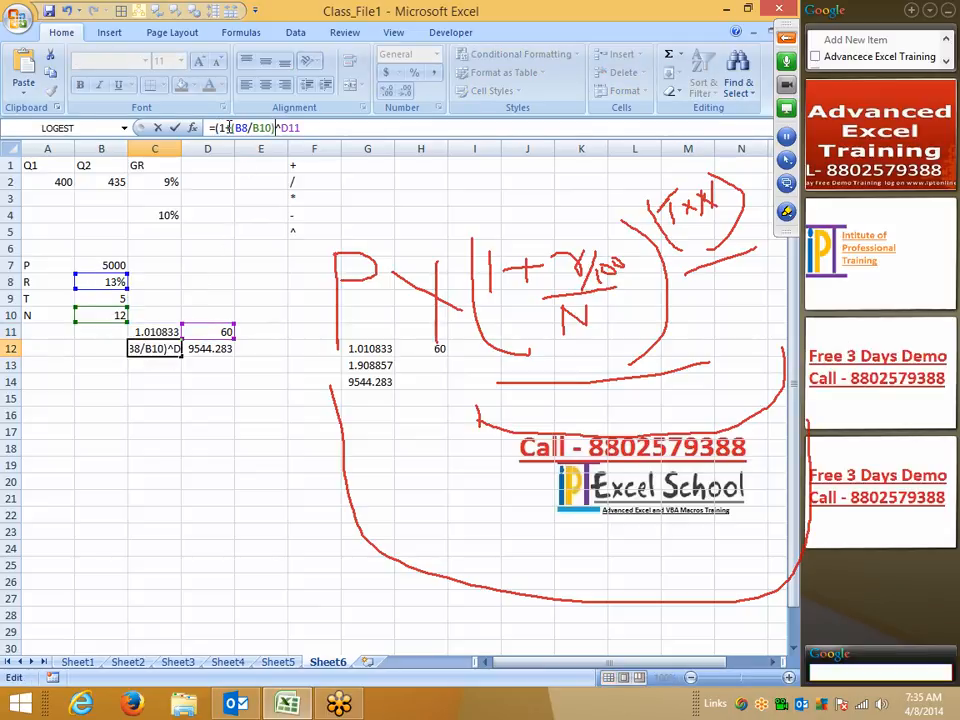
text())
key(Return)
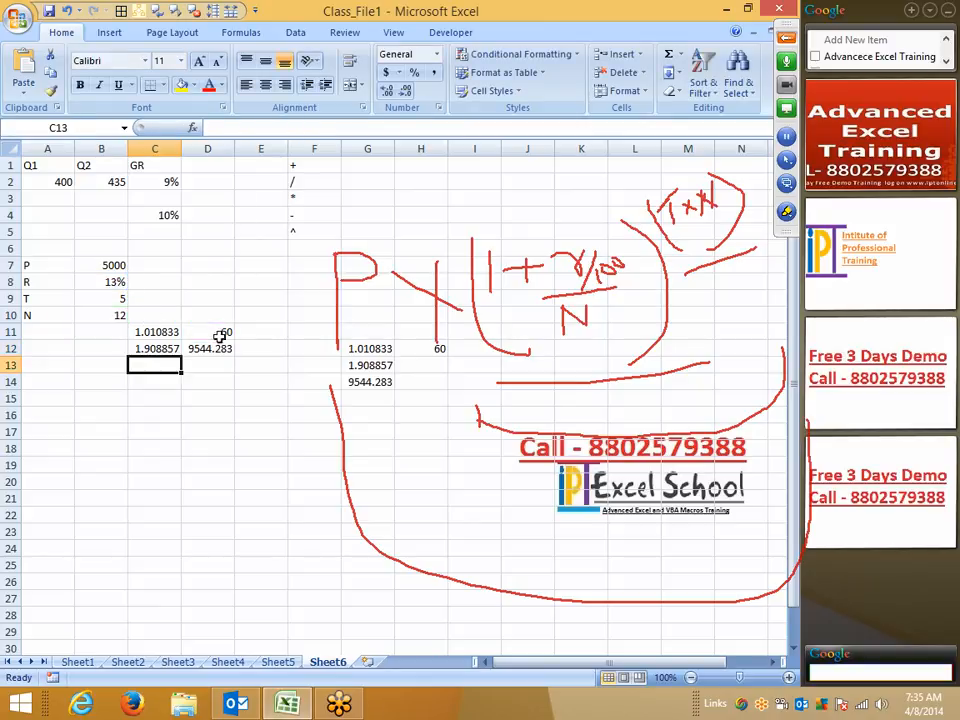
- Replace the D11 reference in cell C12 with D11's bracketed expression, making the formula =(1+(B8/B10))^(B10*B9)
click(220, 335)
drag(272, 131, 219, 132)
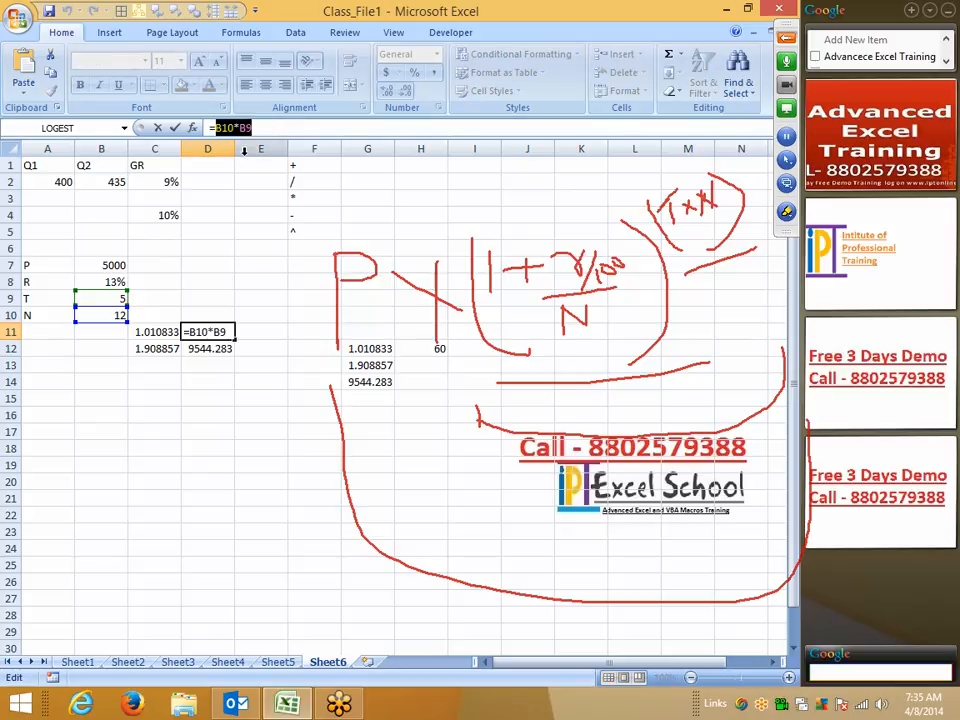
key(Escape)
click(145, 346)
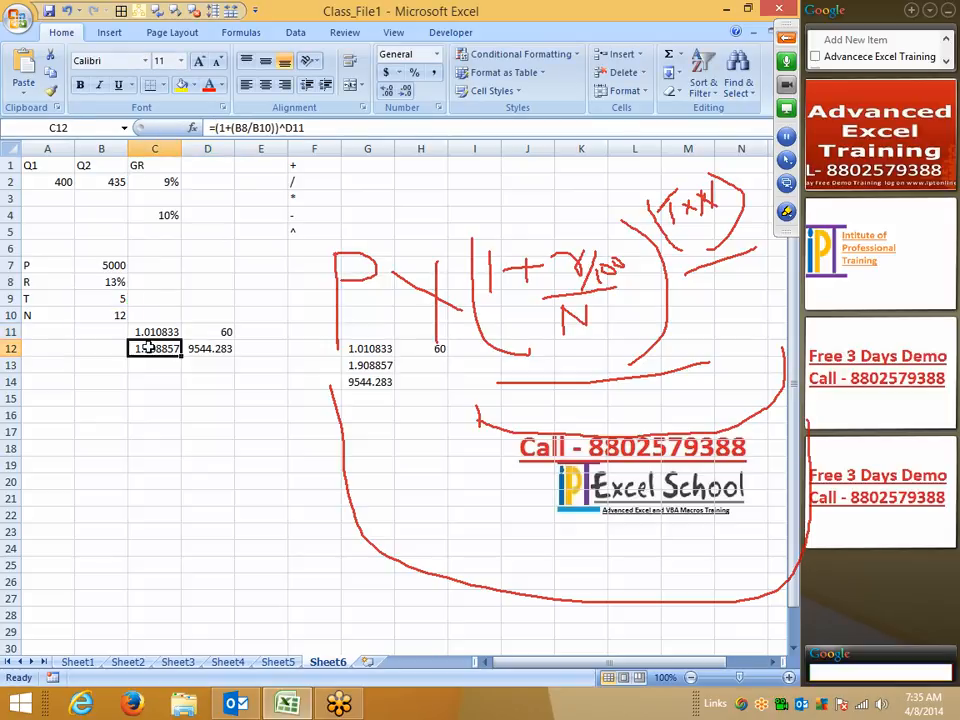
click(297, 128)
double_click(296, 128)
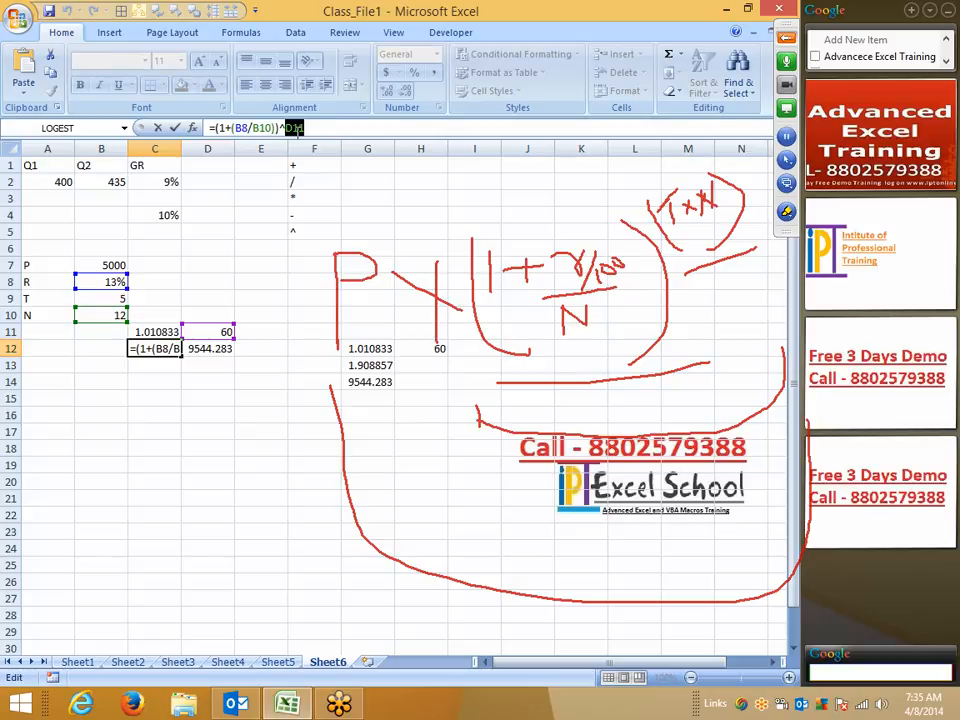
text((B10*B9))
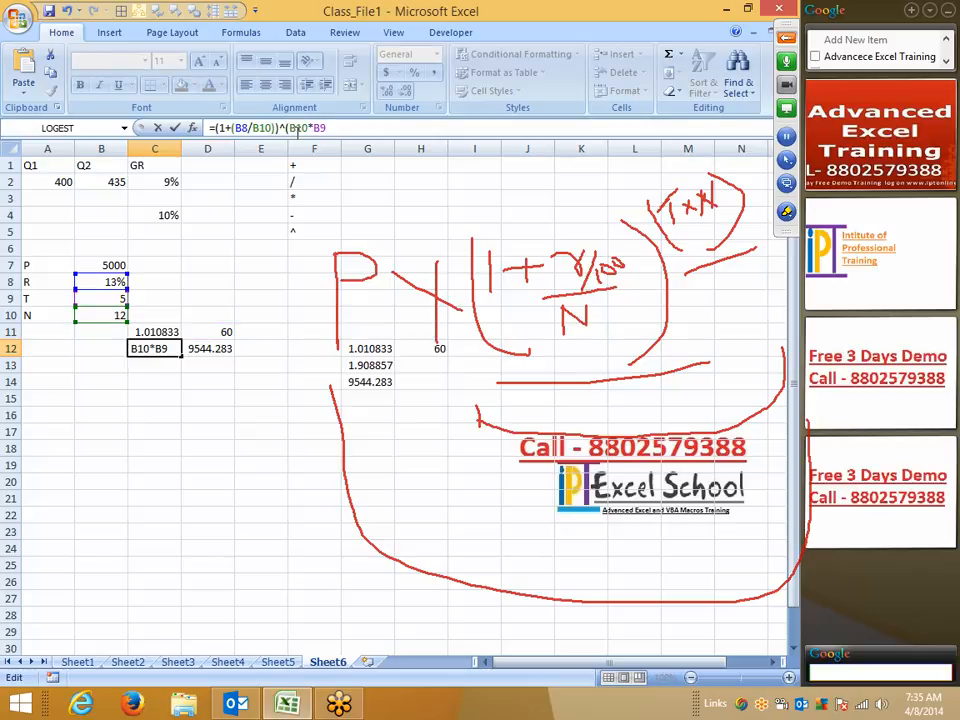
key(Return)
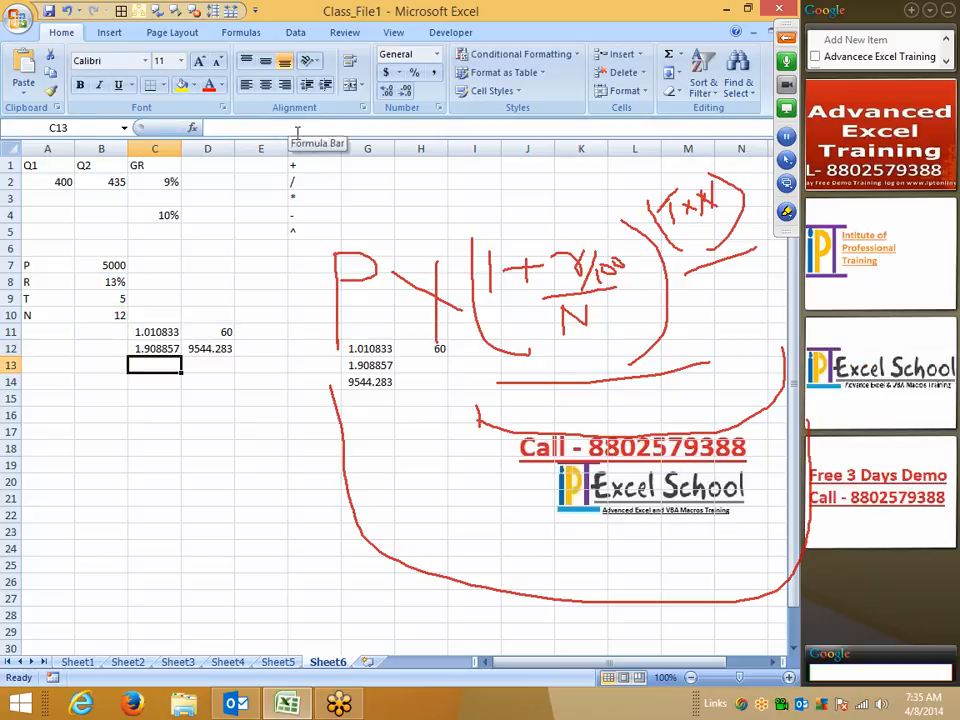
- Replace the C12 reference in cell D12 with C12's bracketed expression, making the formula =((1+(B8/B10))^(B10*B9))*B7
key(Up)
drag(329, 128, 217, 128)
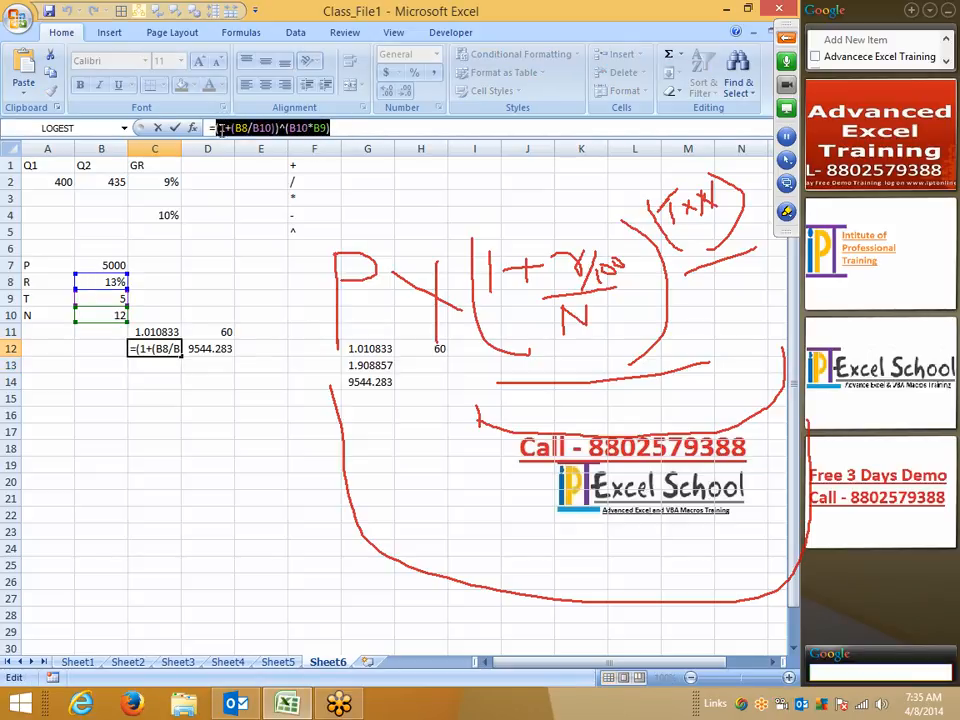
key(Escape)
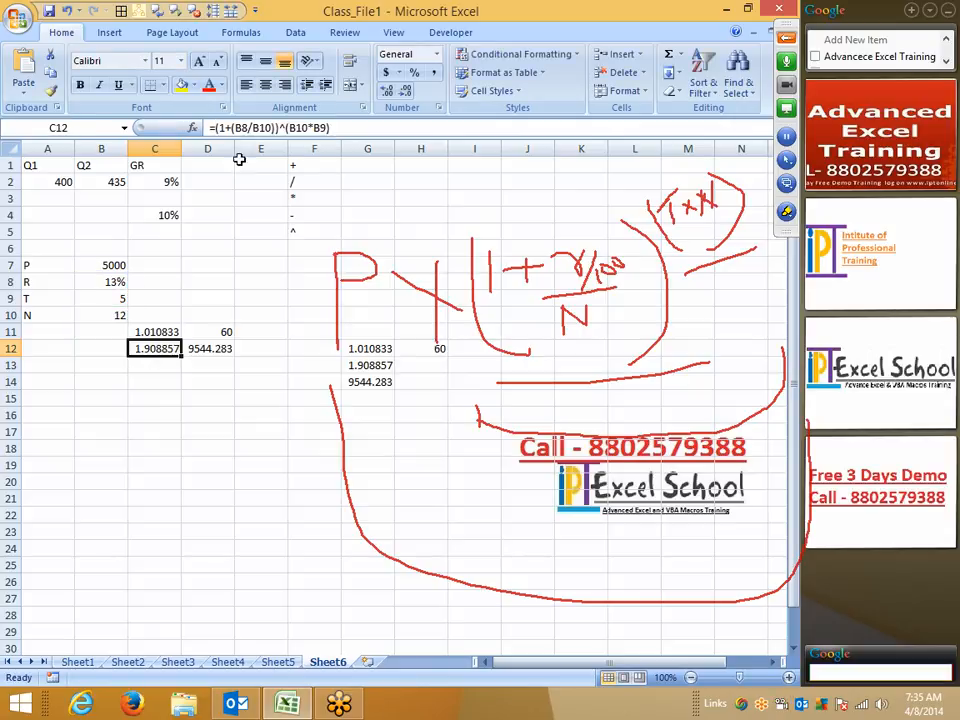
click(204, 348)
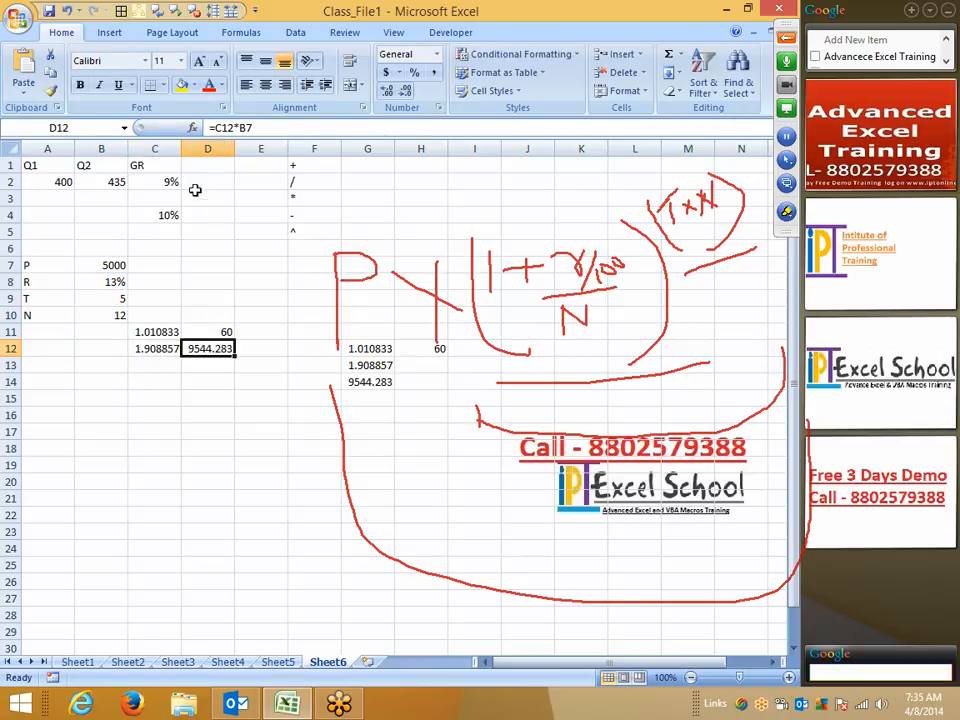
double_click(222, 128)
key(Delete)
text(((1+(B8/B10))^(B10*B9)))
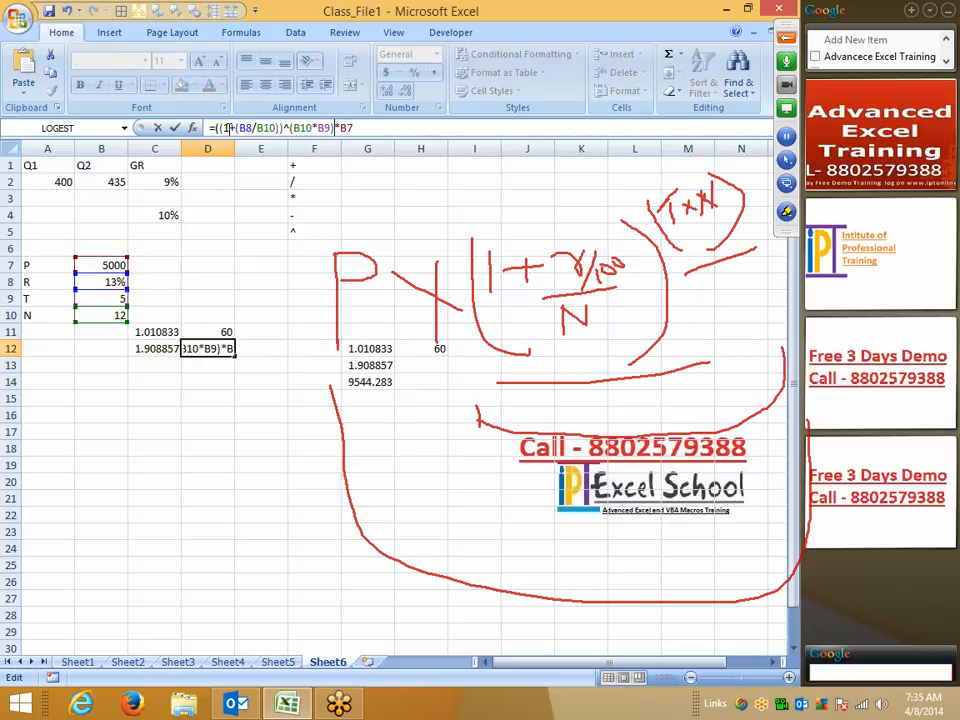
key(Return)
- Delete the contents of the helper cells D11, C11 and C12
key(Up)
key(Up)
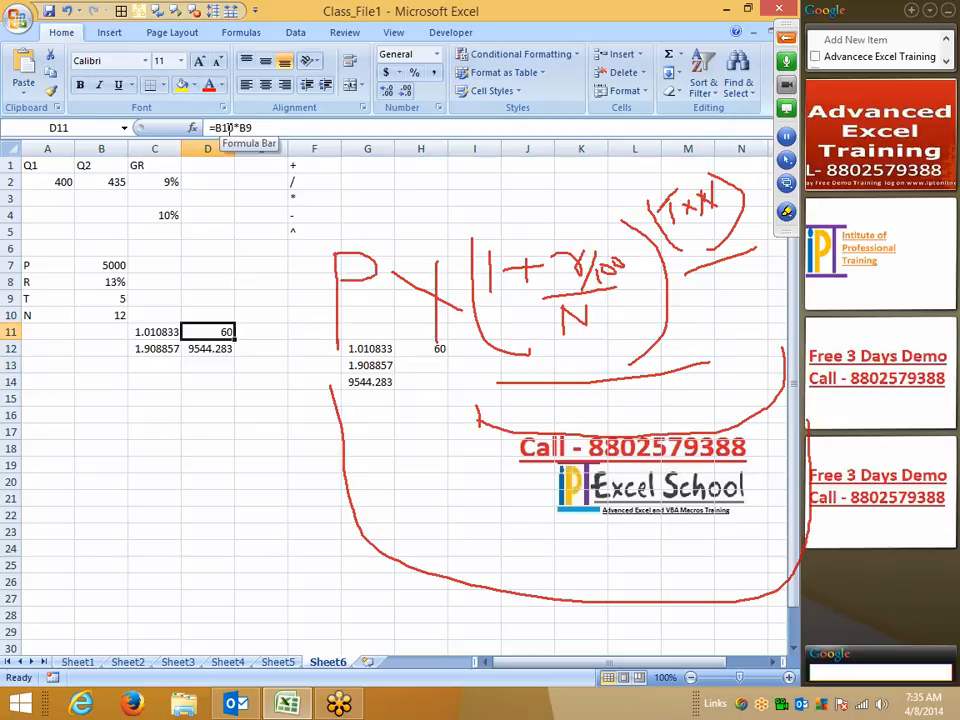
key(Left)
key(Delete)
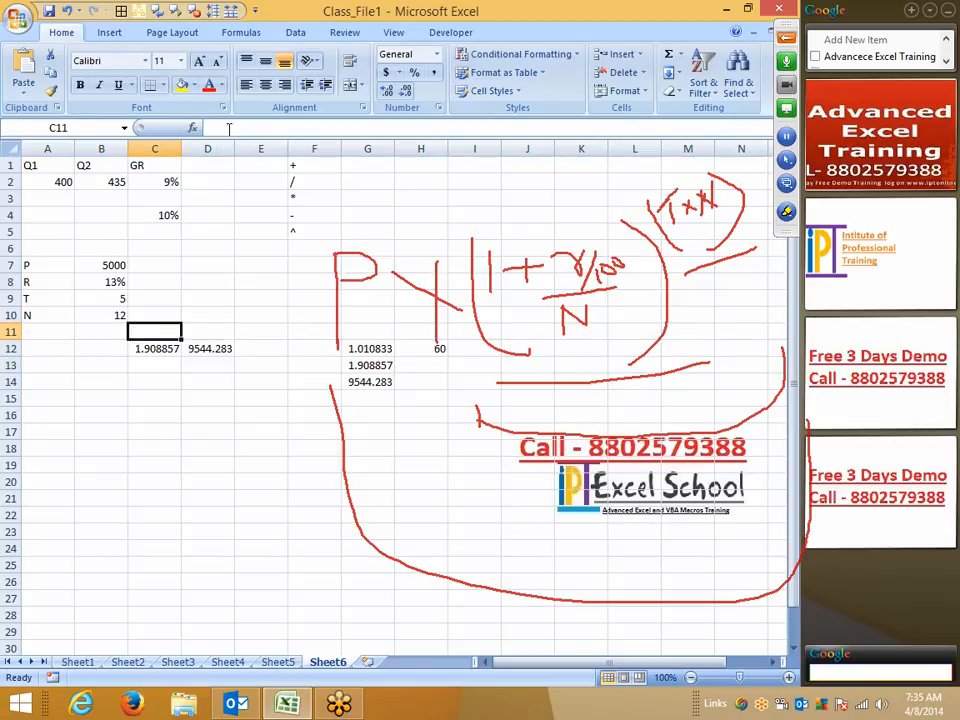
key(Down)
key(Delete)
- Move the combined formula from D12 to B12 and label it "Amt." in cell A12
key(Right)
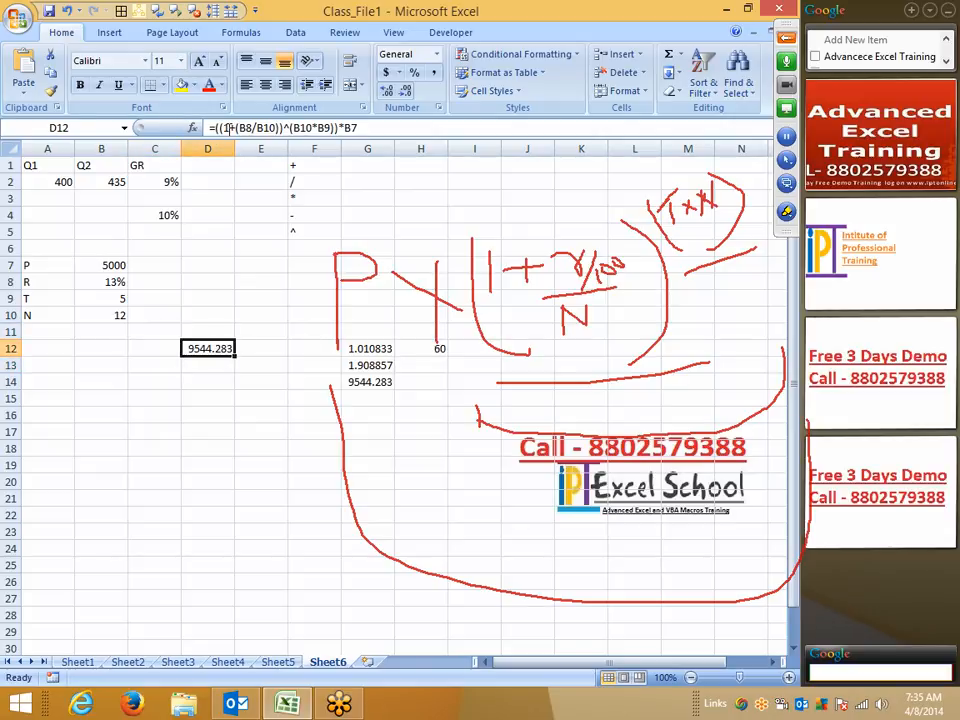
key(ctrl+x)
key(Left)
key(Left)
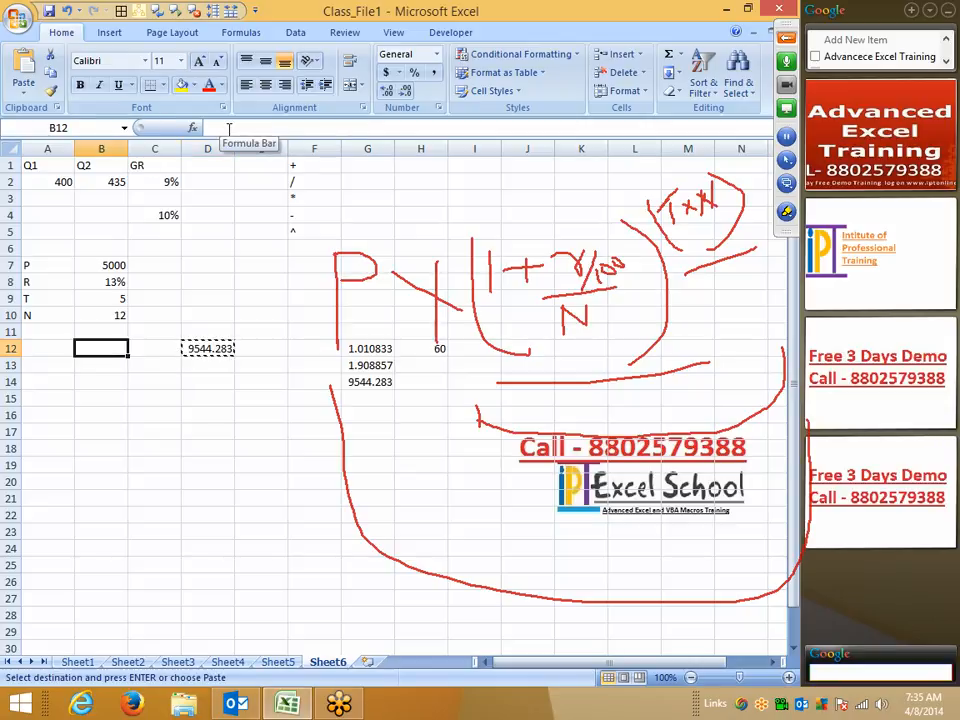
key(ctrl+v)
key(Left)
text(Amt.)
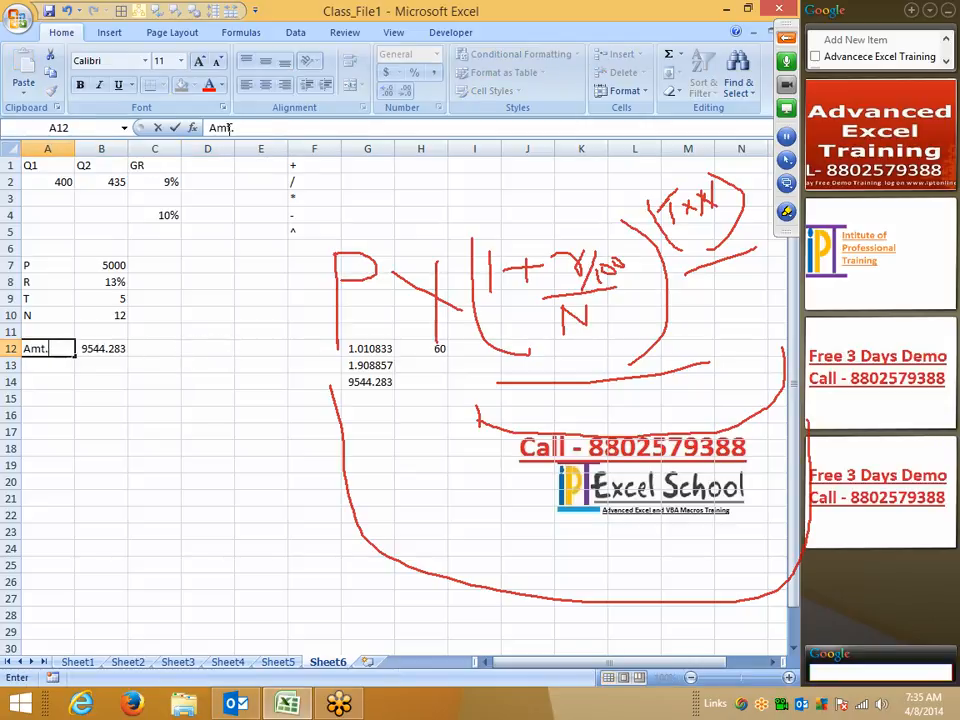
key(Return)
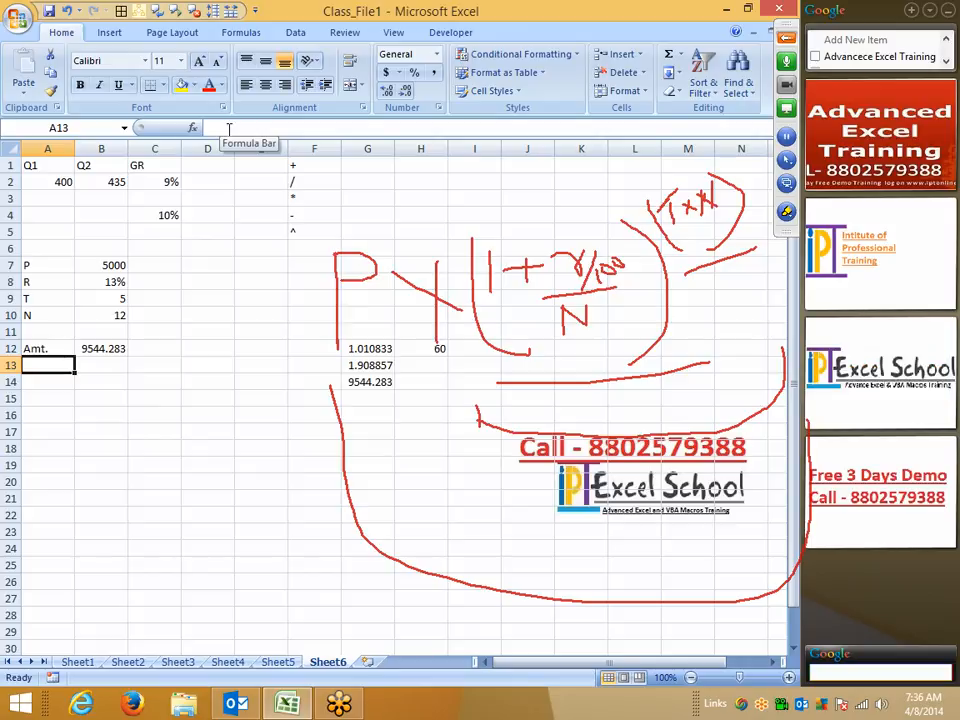
- Review the P, R, T and N inputs in B7:B10 and the amount row in A12:B12
key(Up)
key(Up)
key(Up)
key(Up)
key(Up)
key(Up)
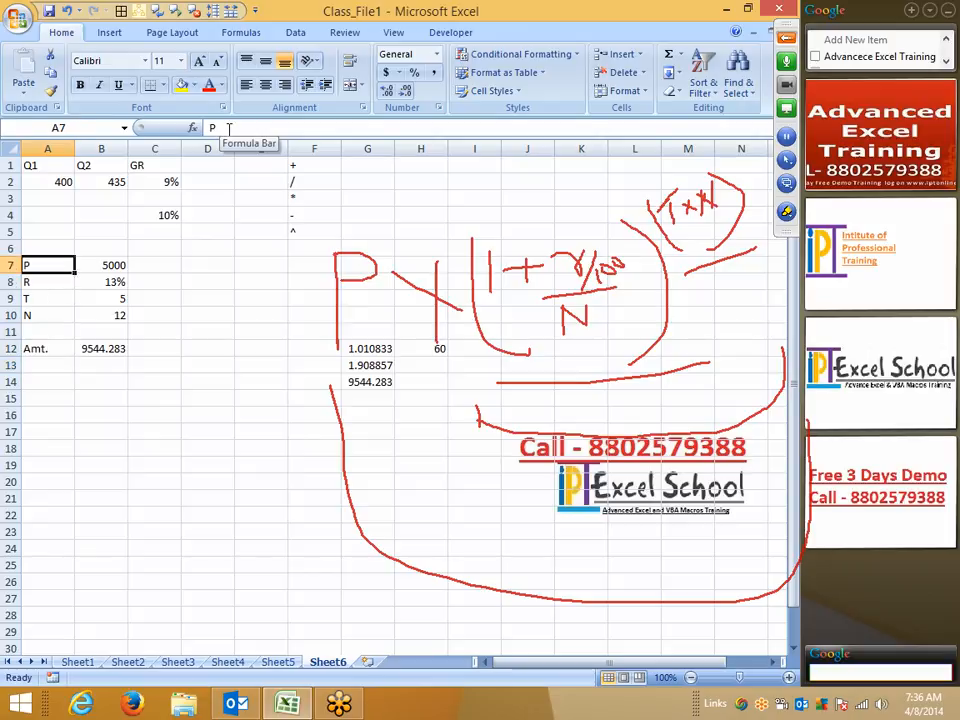
key(Right)
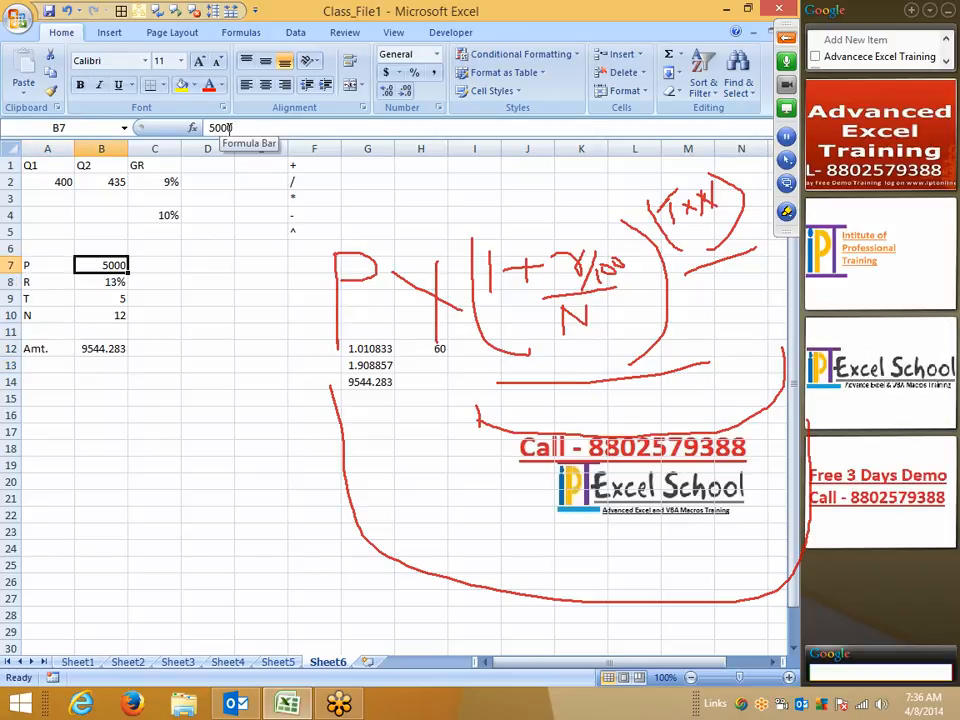
key(shift+Down)
key(shift+Down)
key(shift+Down)
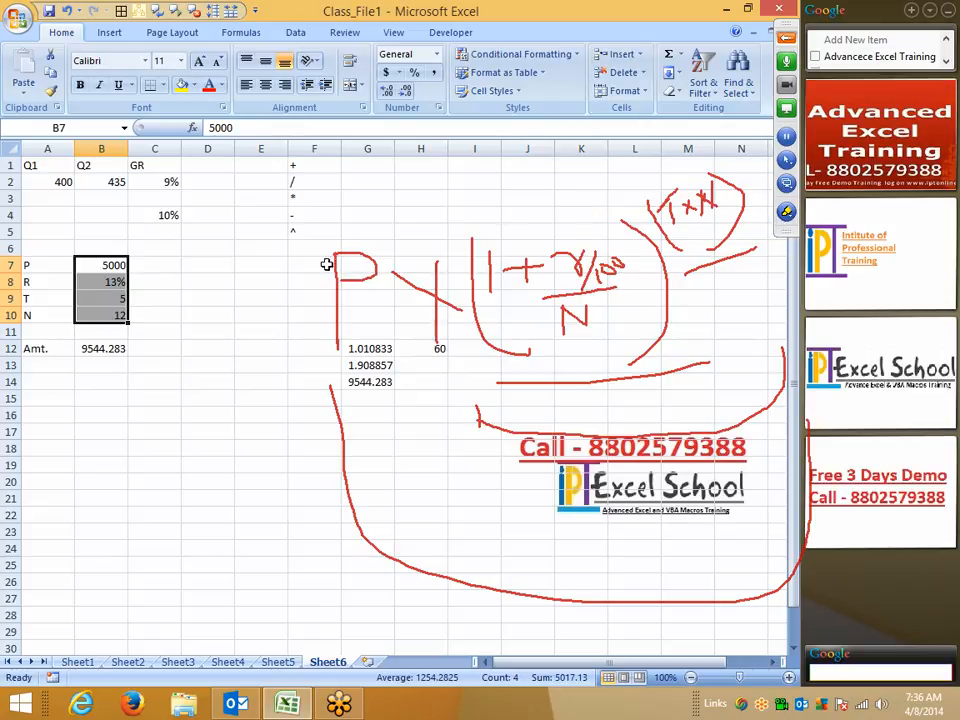
click(55, 349)
key(Right)
drag(155, 316, 206, 403)
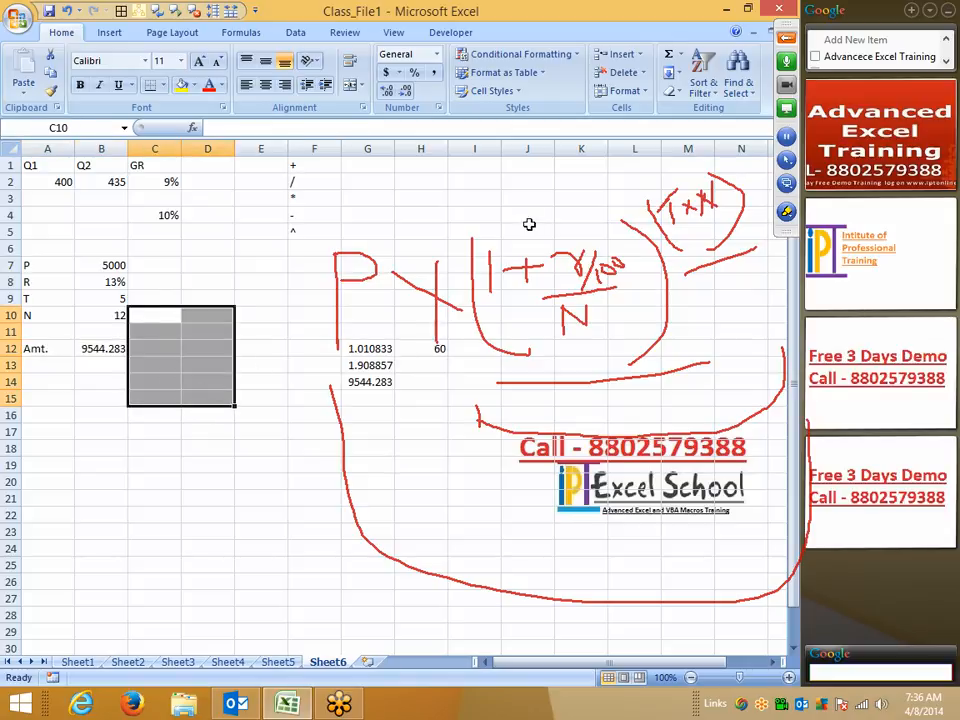
- Clear the red pen annotations drawn over the worksheet
click(786, 212)
click(718, 318)
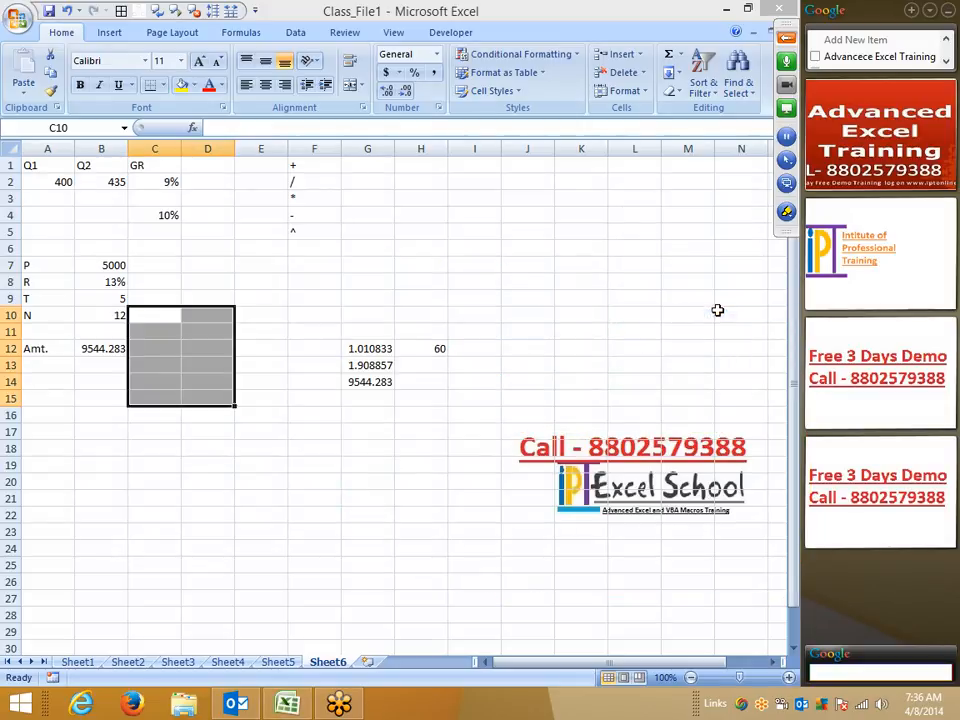
click(328, 465)
- Enter the labels MRP in cell A26 and Cost in cell A27
scroll(274, 372, down, 7)
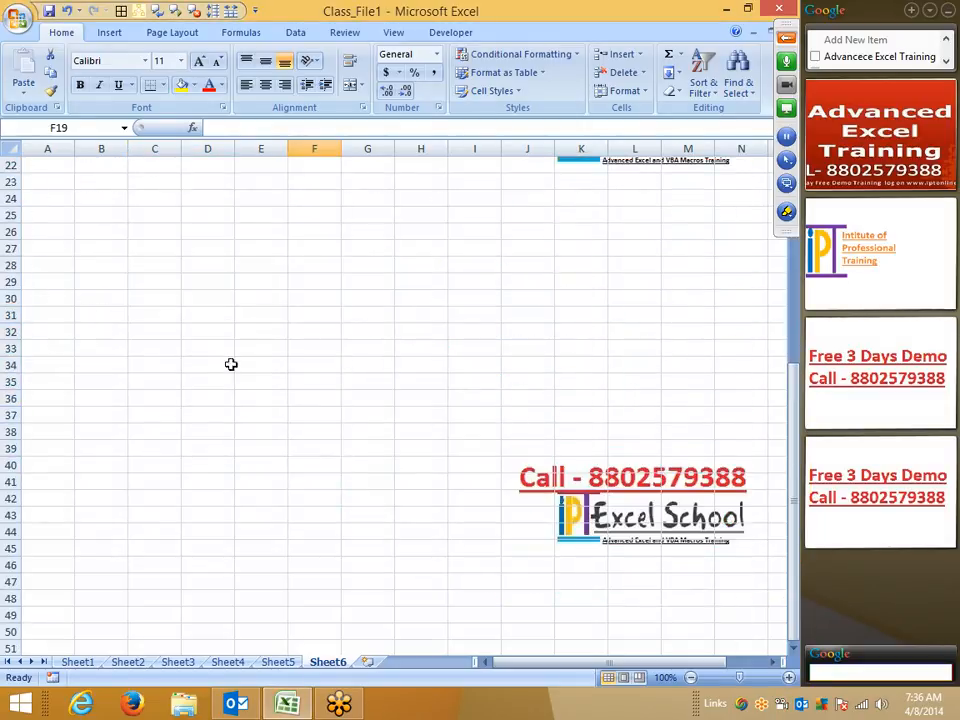
click(60, 247)
click(72, 230)
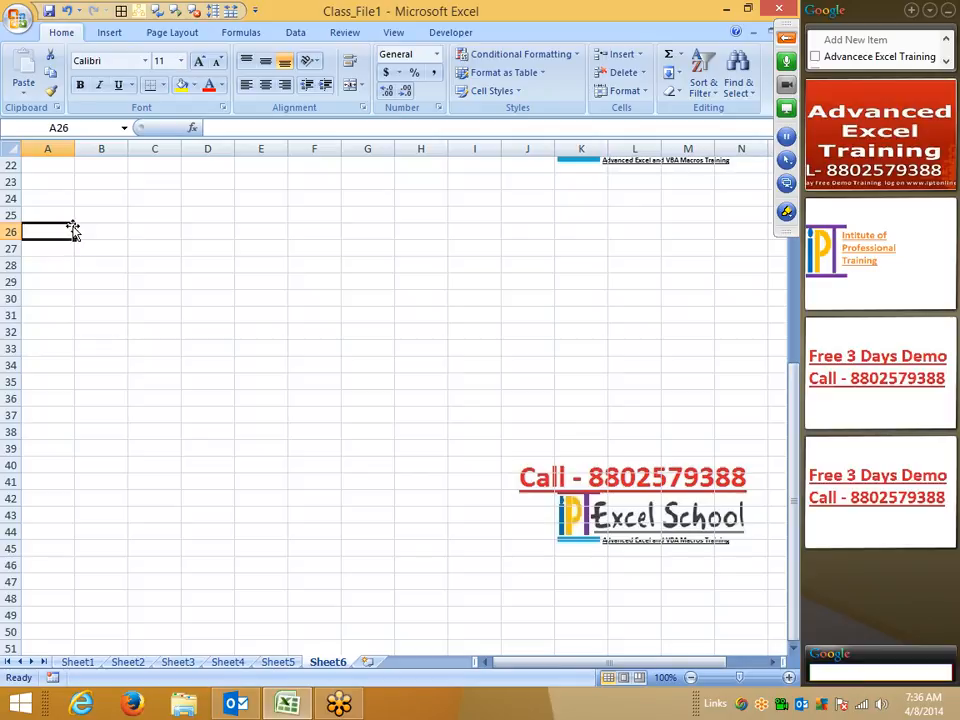
text(MRP)
key(Return)
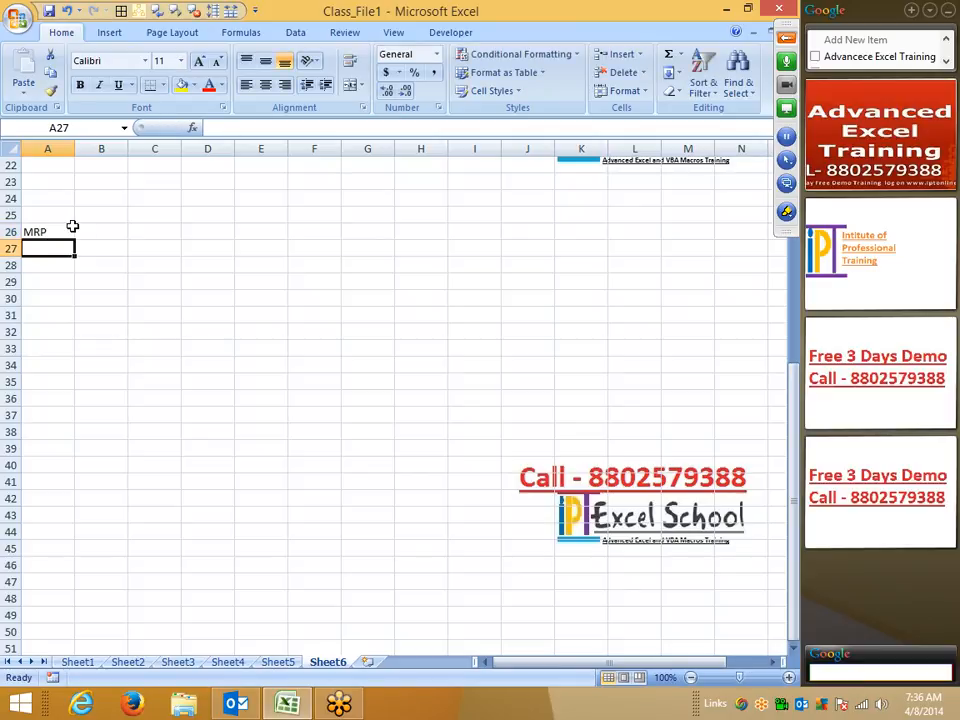
click(72, 228)
key(Return)
text(Cost)
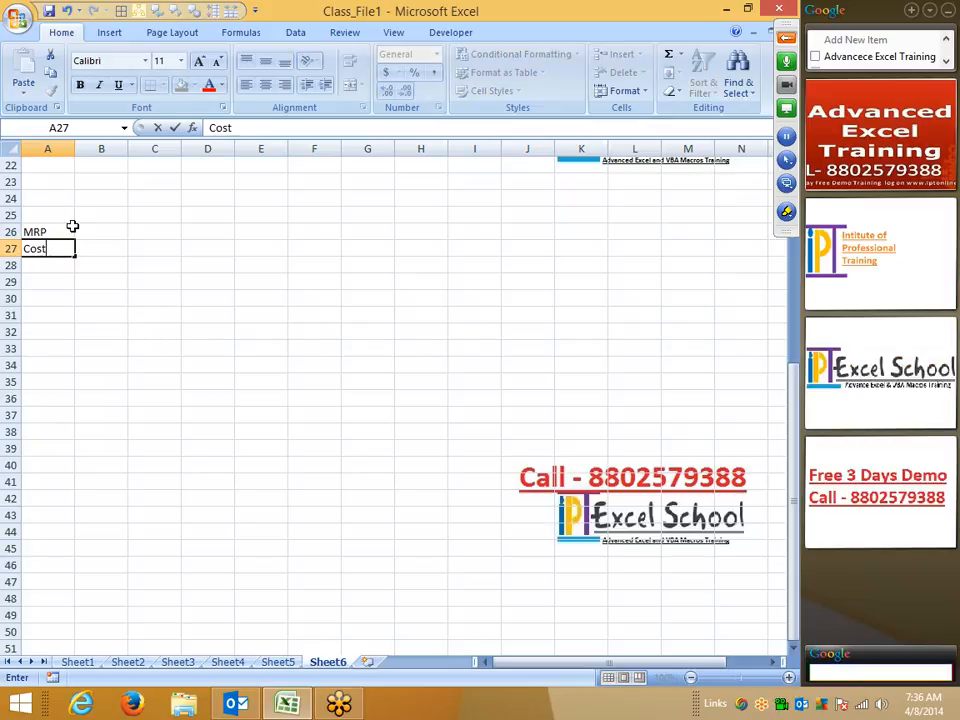
key(Return)
- Enter the cost 50 in cell B27 and the first percentage, 5%, in cell B29
key(Up)
key(Right)
text(50)
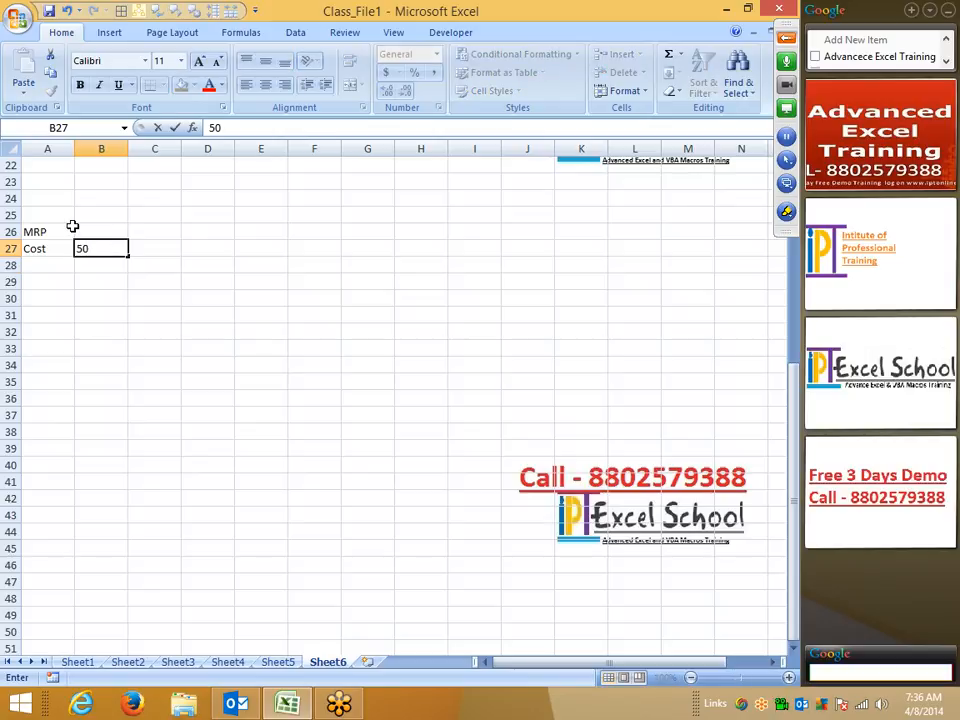
key(Return)
key(Return)
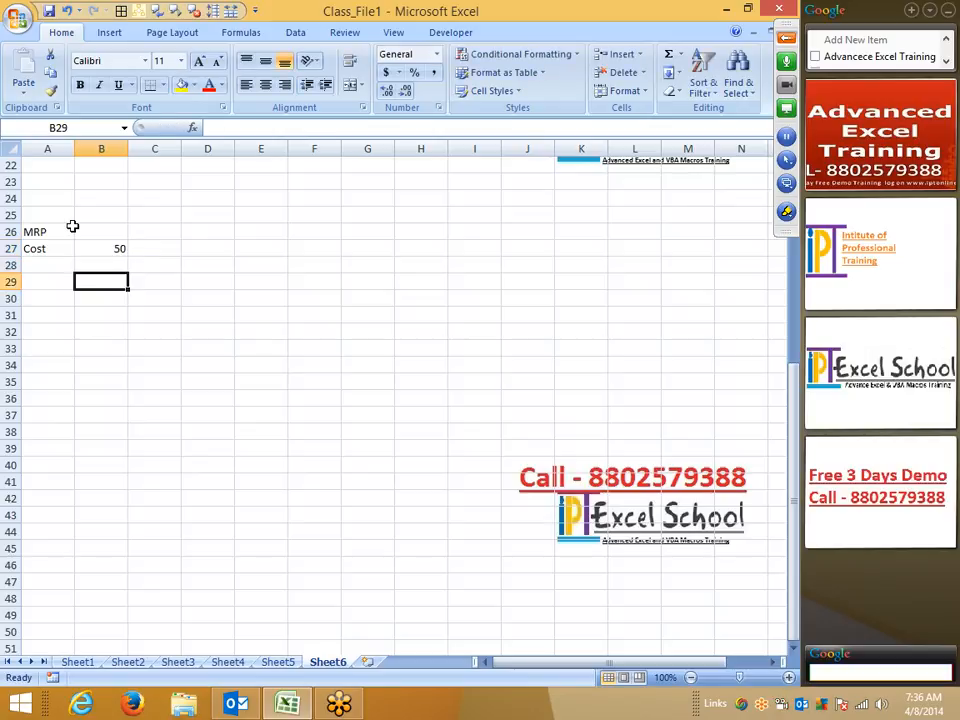
text(5%)
key(Return)
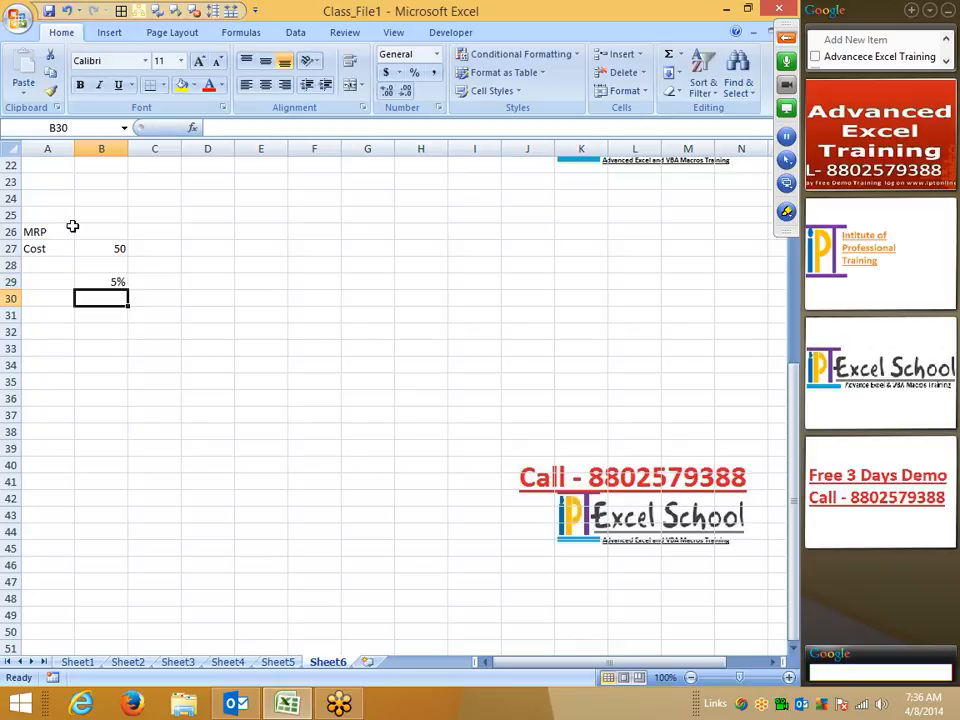
- Enter 15% in cell C29 as the second percentage
key(Up)
key(Right)
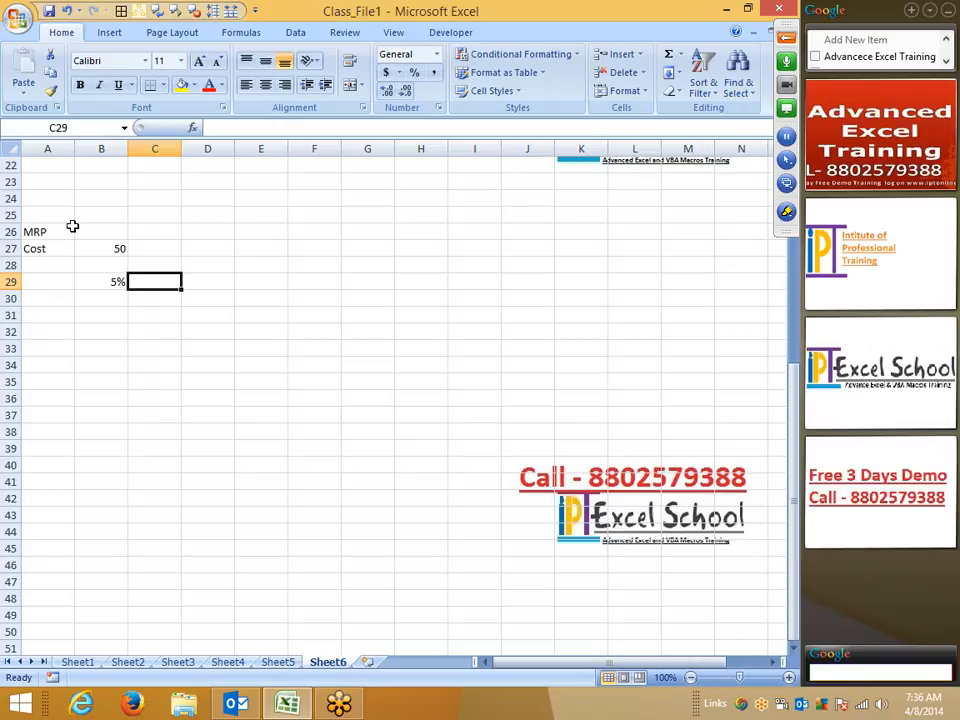
text(15%)
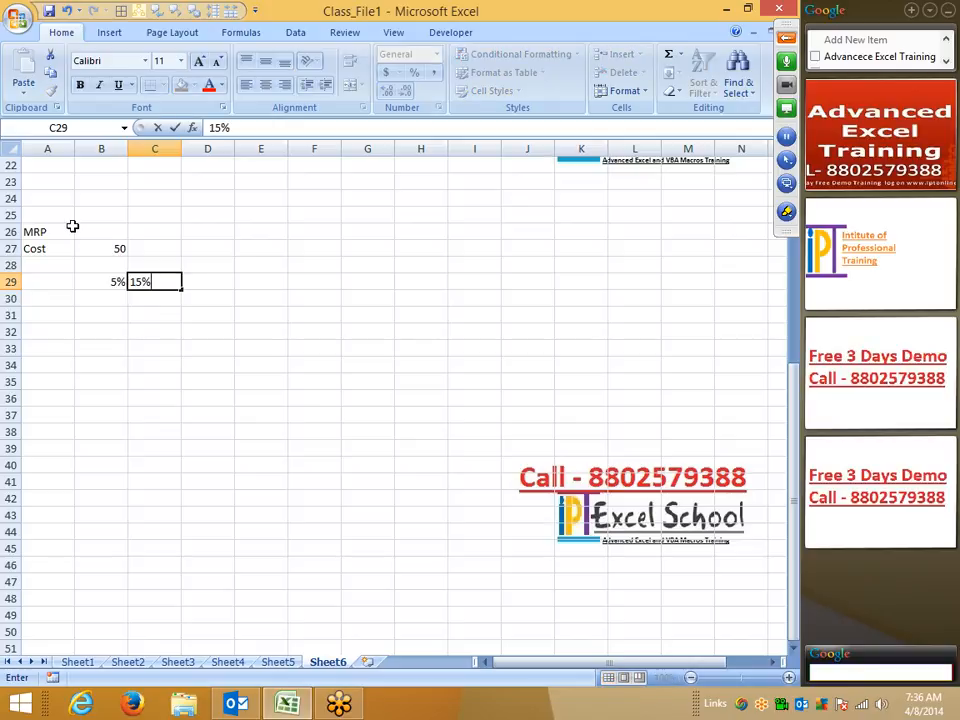
key(Return)
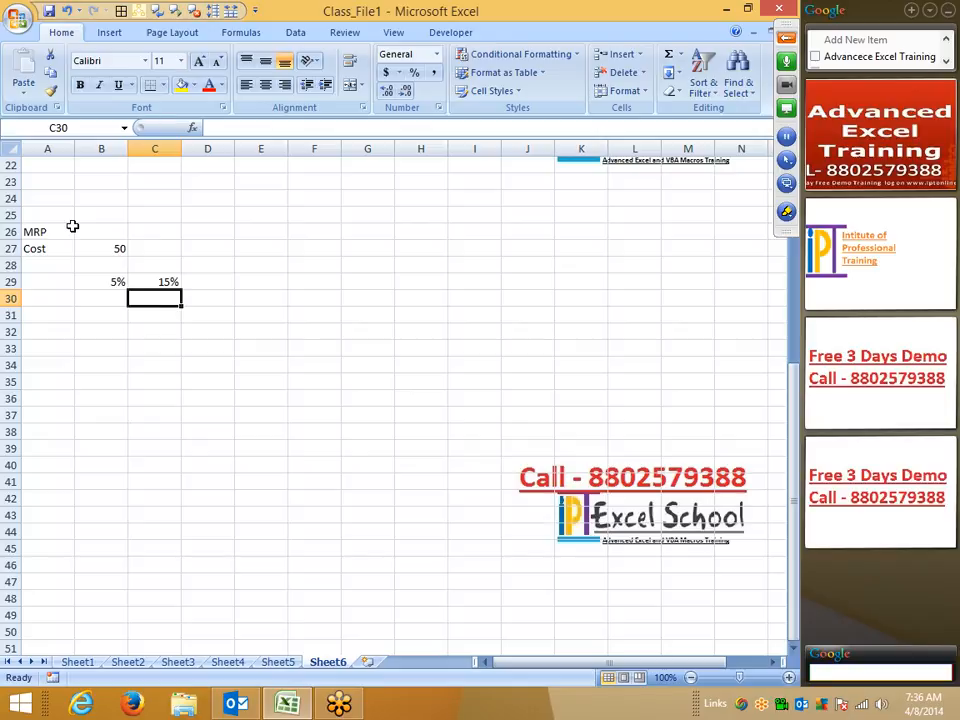
key(Up)
key(Right)
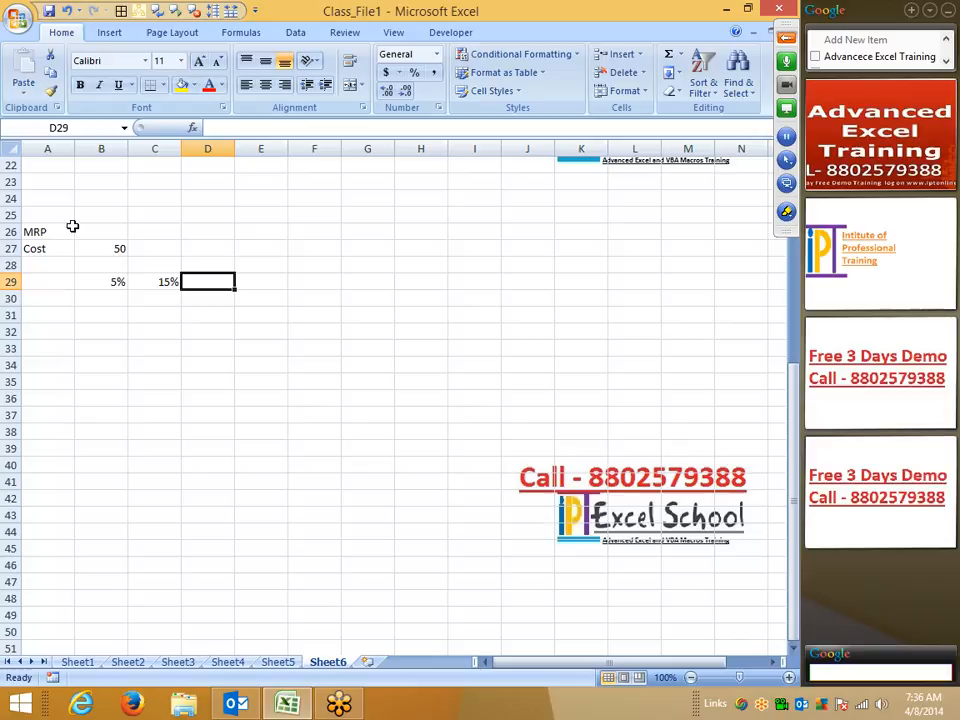
- Set cell C29 to 10% and continue the percentage row with 15% in D29 and 20% in E29
key(Left)
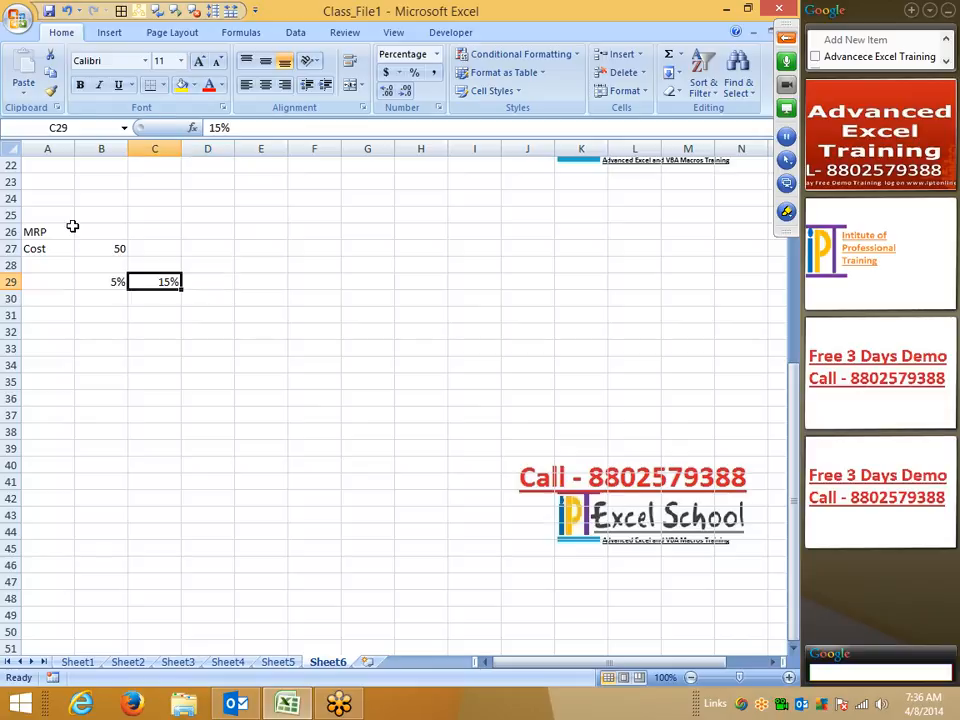
text(10)
key(Right)
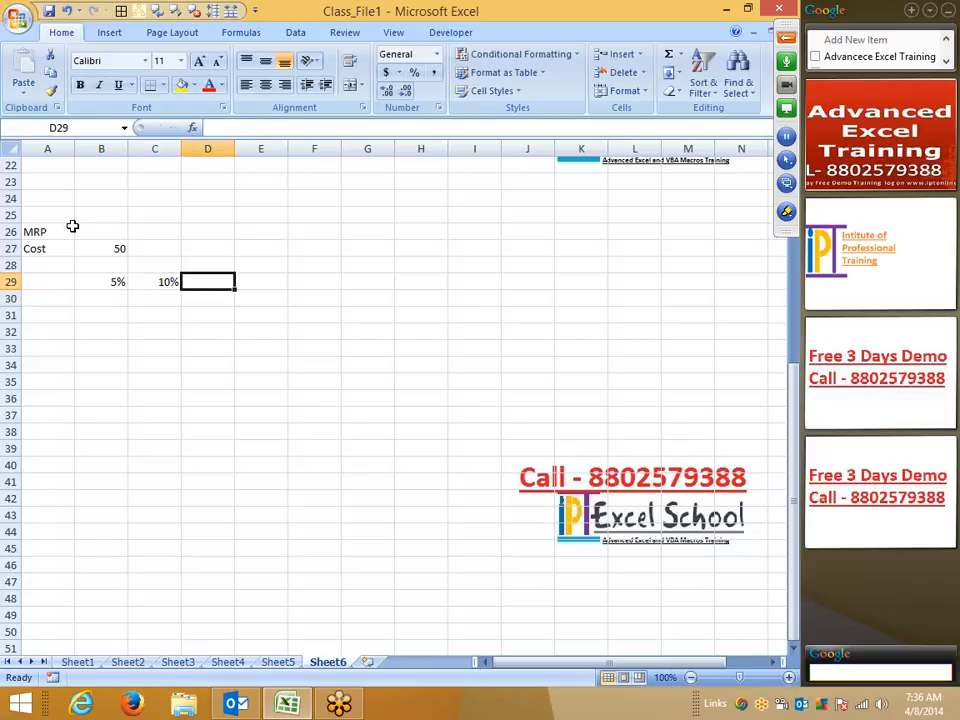
text(15%)
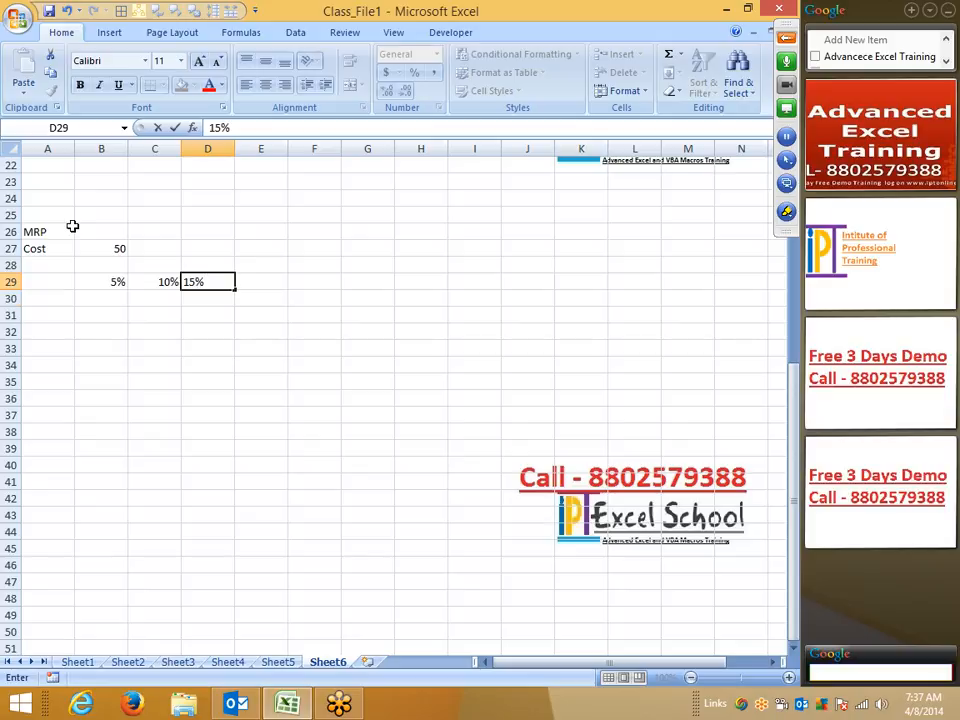
key(Return)
key(Up)
key(Right)
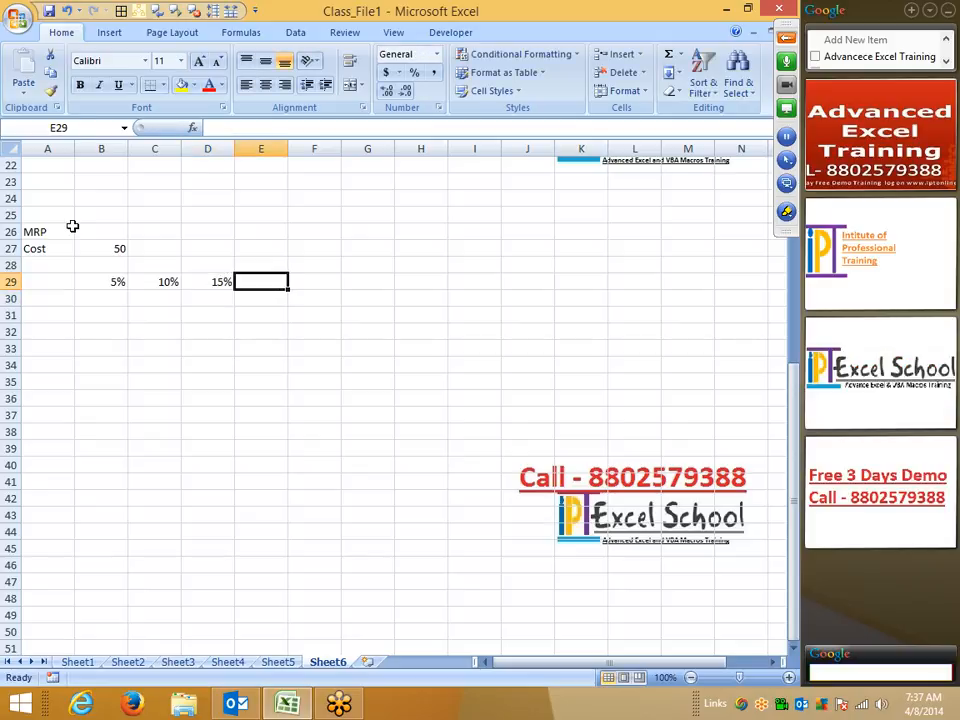
text(20%)
key(Return)
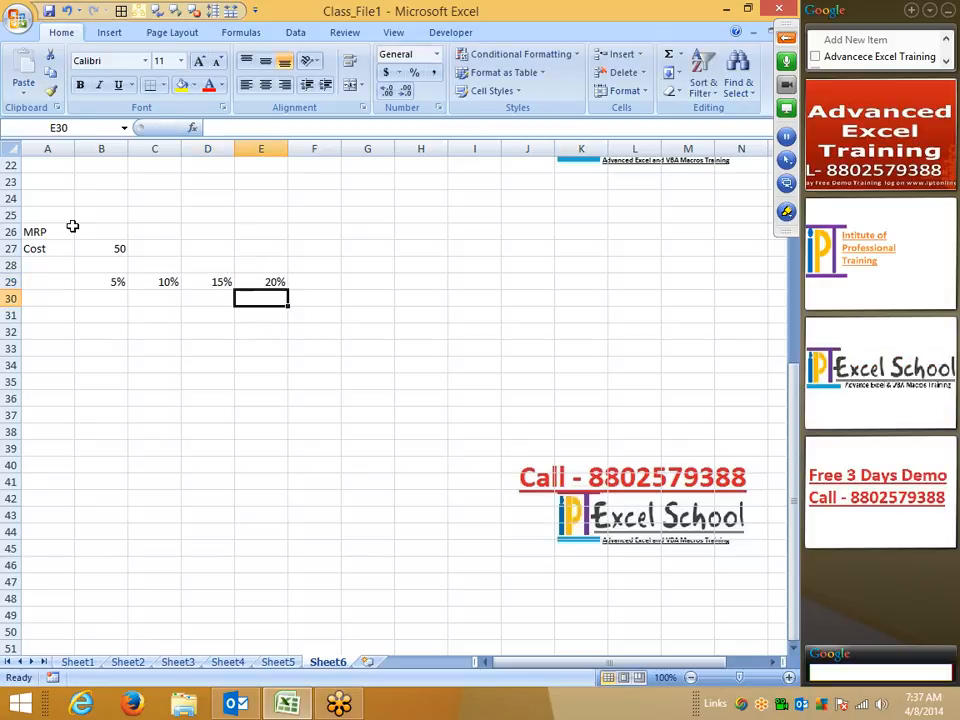
- Calculate the 5% share of the cost in cell B30 with the formula =B27*B29
key(Right)
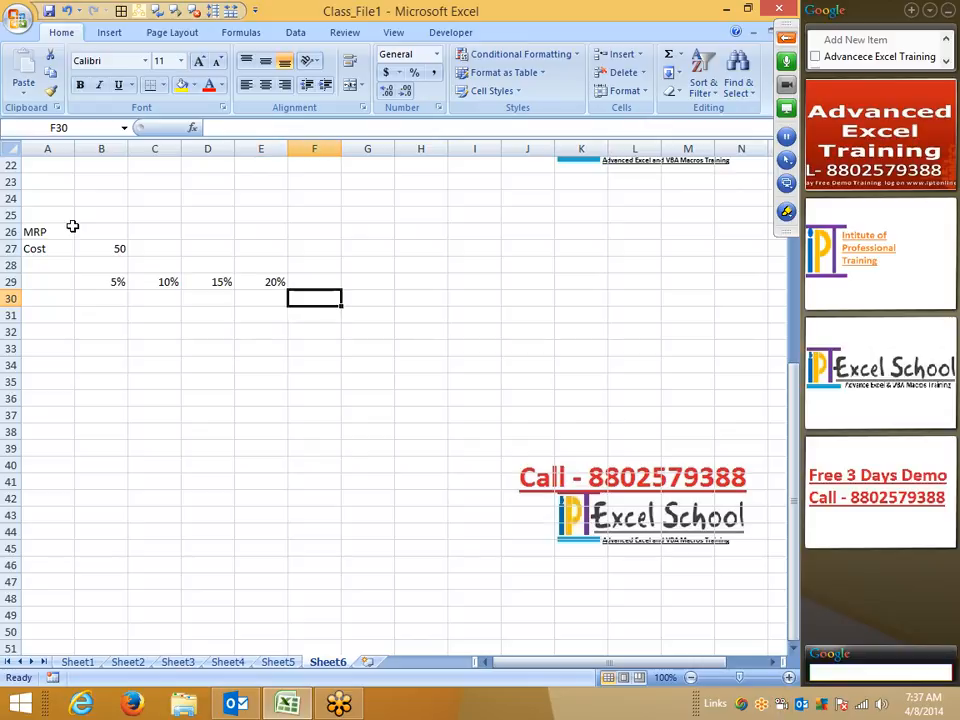
key(Left)
key(Left)
key(Left)
key(Left)
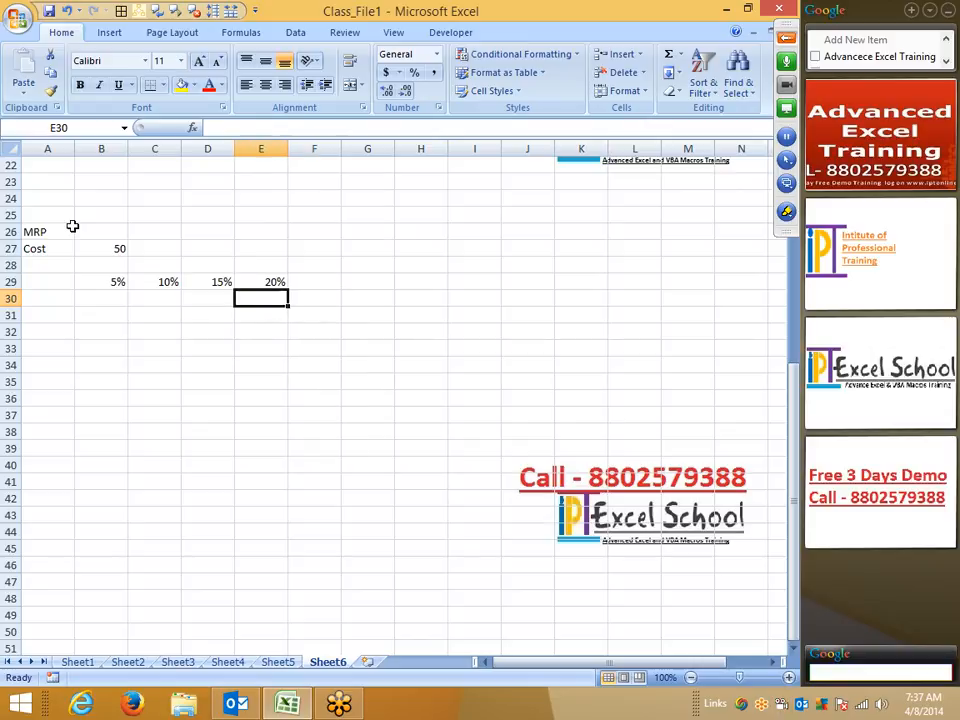
text(=)
key(Up)
key(Up)
key(Up)
text(*)
key(Up)
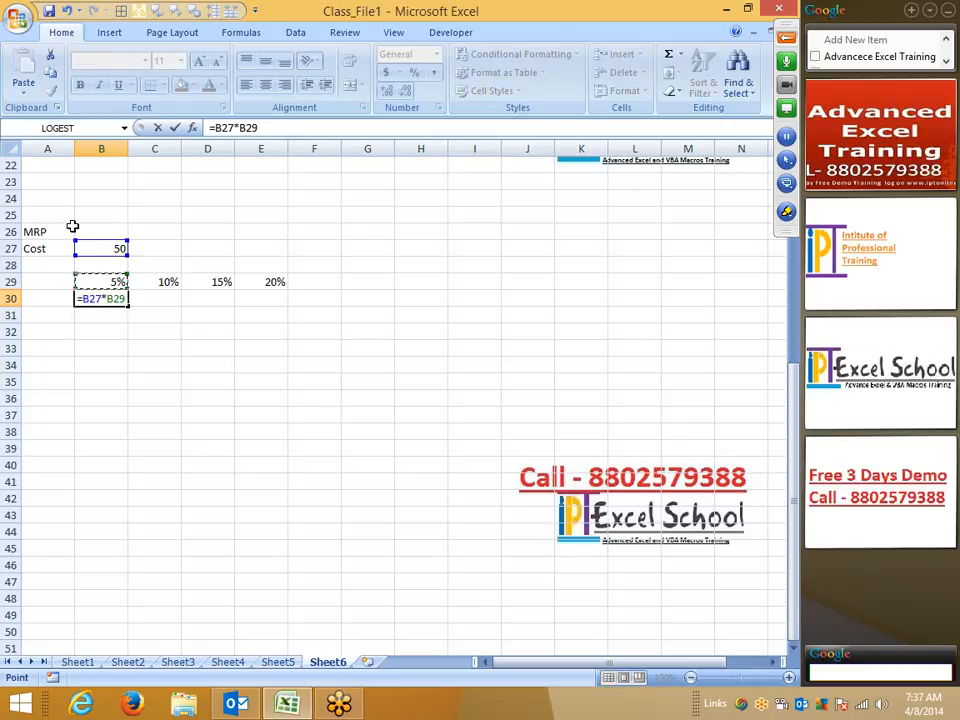
key(Return)
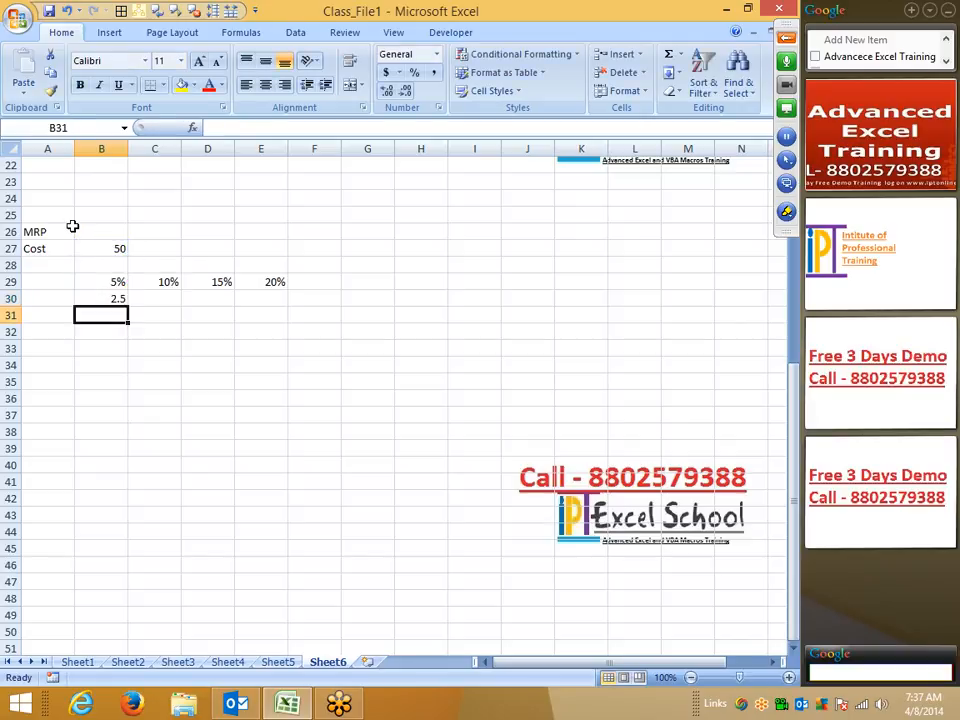
- Add the 5% share to the cost in cell B31 with the formula =B27+B30
text(=)
key(Up)
key(Up)
key(Up)
key(Up)
text(+)
key(Up)
key(Return)
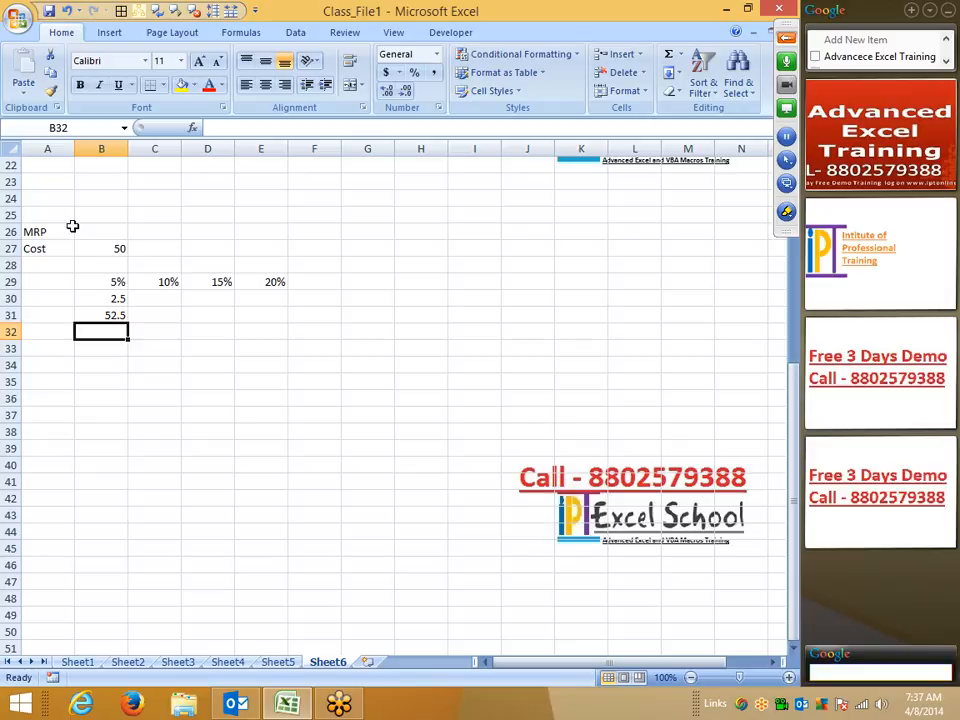
- Calculate the 10% share of the running price in cell C30 with the formula =B31*C29
key(Right)
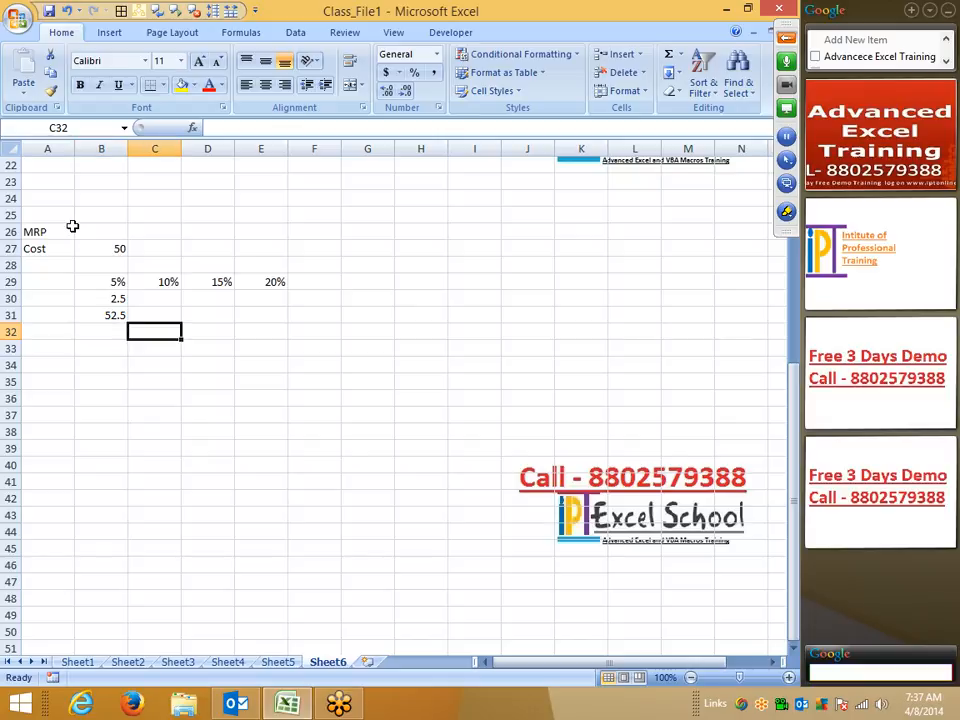
key(Up)
key(Up)
text(=)
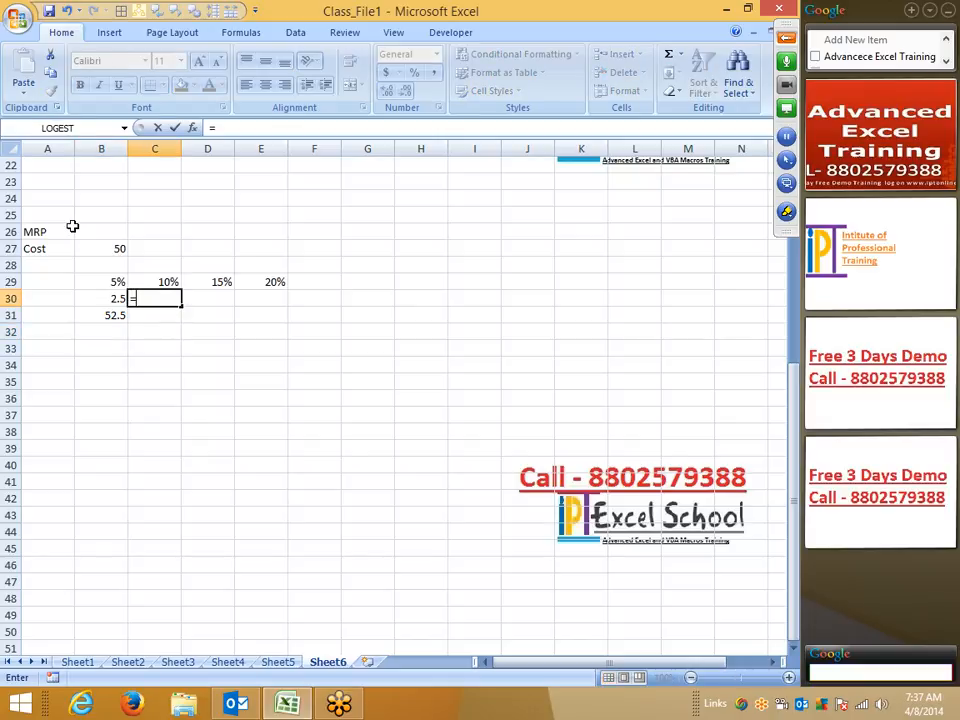
key(Down)
key(Left)
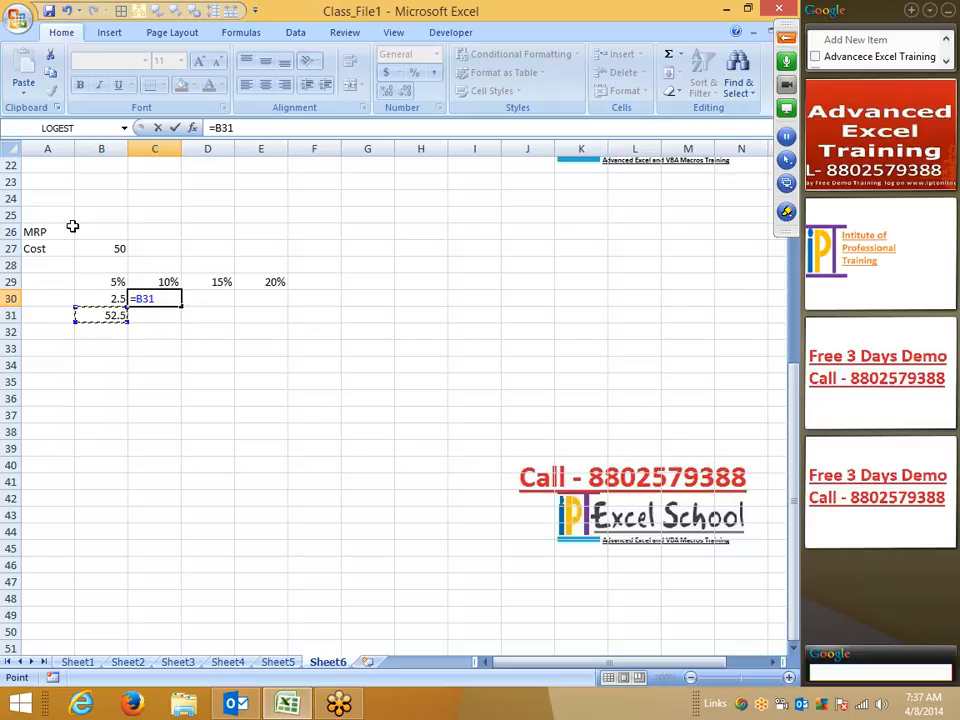
text(*)
key(Up)
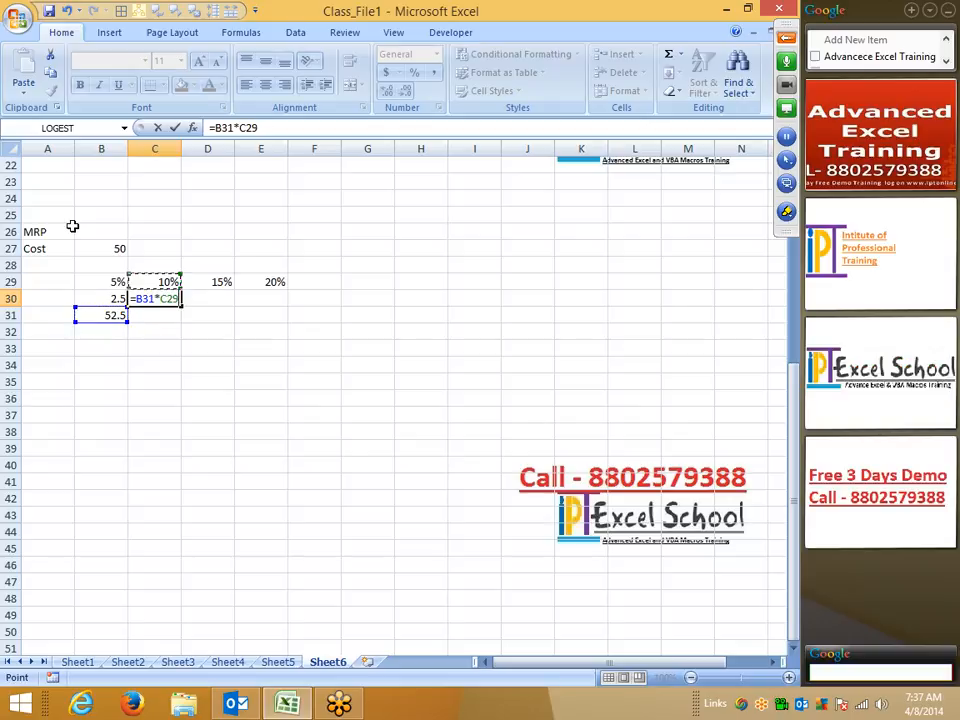
key(Return)
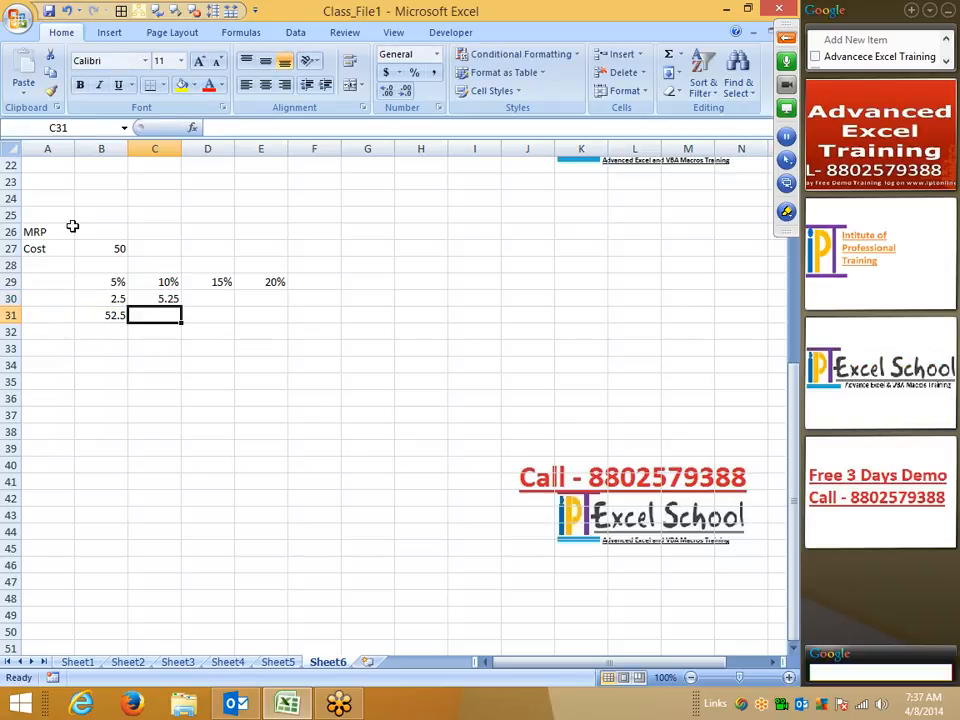
- Add the 10% share to the running price in cell C31 with the formula =B31+C30
text(=)
key(Left)
text(+)
key(Up)
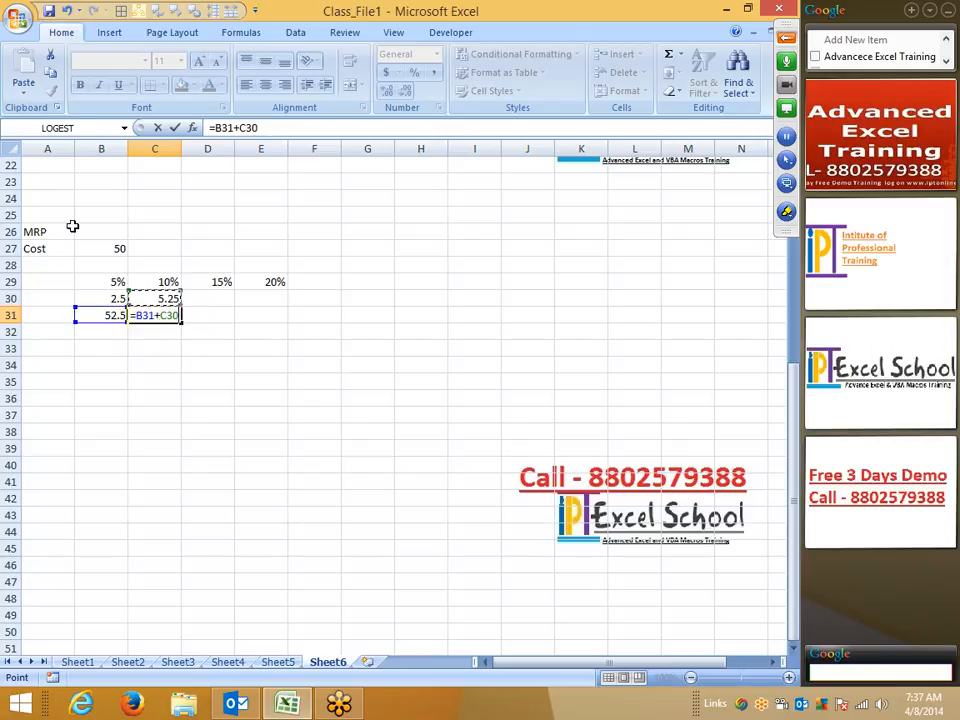
key(Return)
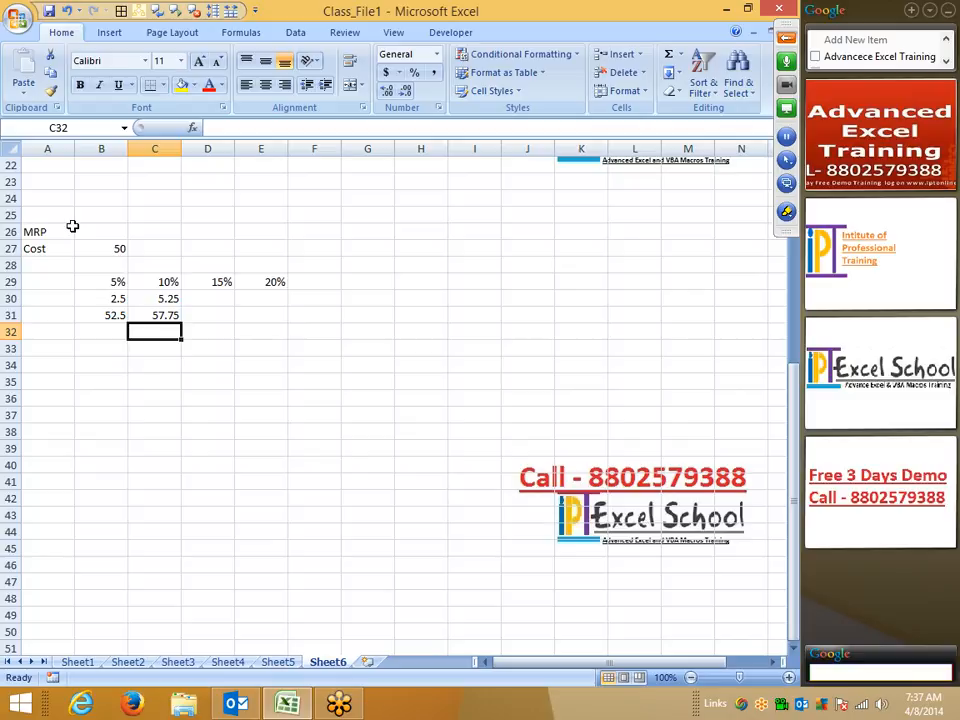
- Calculate the 15% share of the running price in cell D30 with the formula =C31*D29
key(Up)
key(Right)
key(Up)
text(=)
key(Down)
key(Left)
text(*)
key(Up)
key(Return)
- Add the 15% share to the running price in cell D31 with the formula =+C31+D30
text(+)
key(Left)
text(+)
key(Up)
key(Return)
- Enter the formula =D31+E29 in cell E30 and apply the General number format to the cell
key(Up)
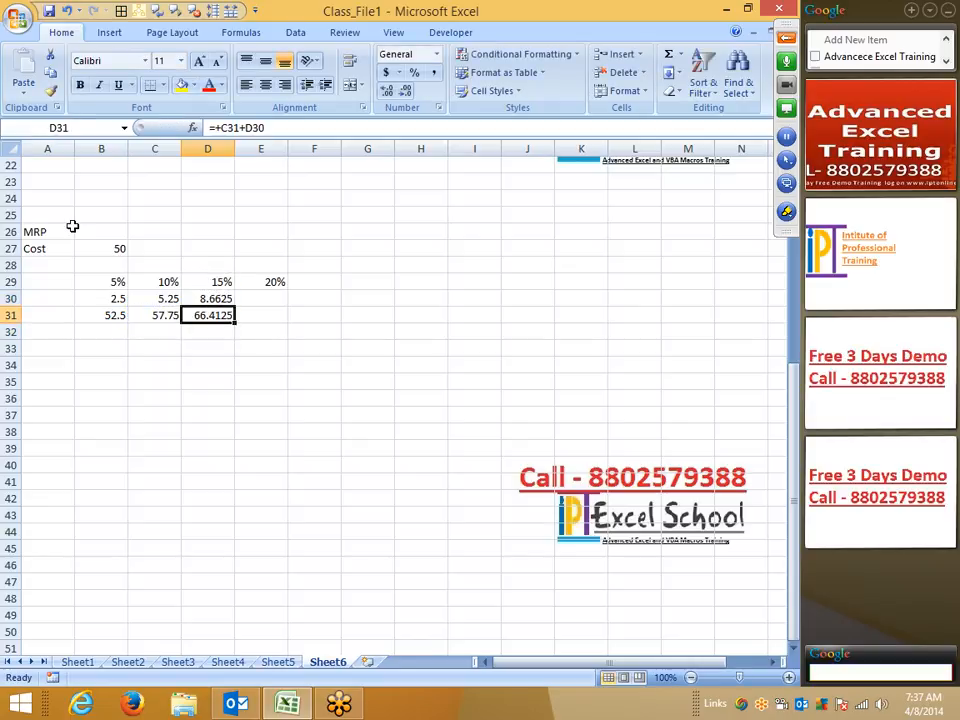
key(Up)
key(Right)
text(=)
key(Down)
key(Left)
text(+)
key(Up)
key(Return)
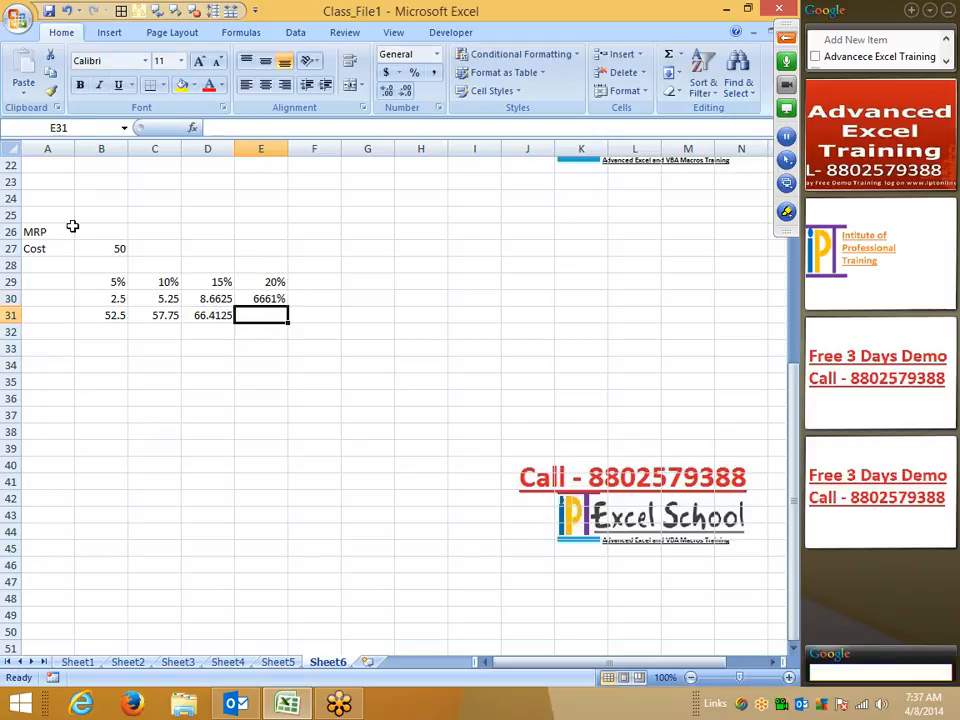
key(Up)
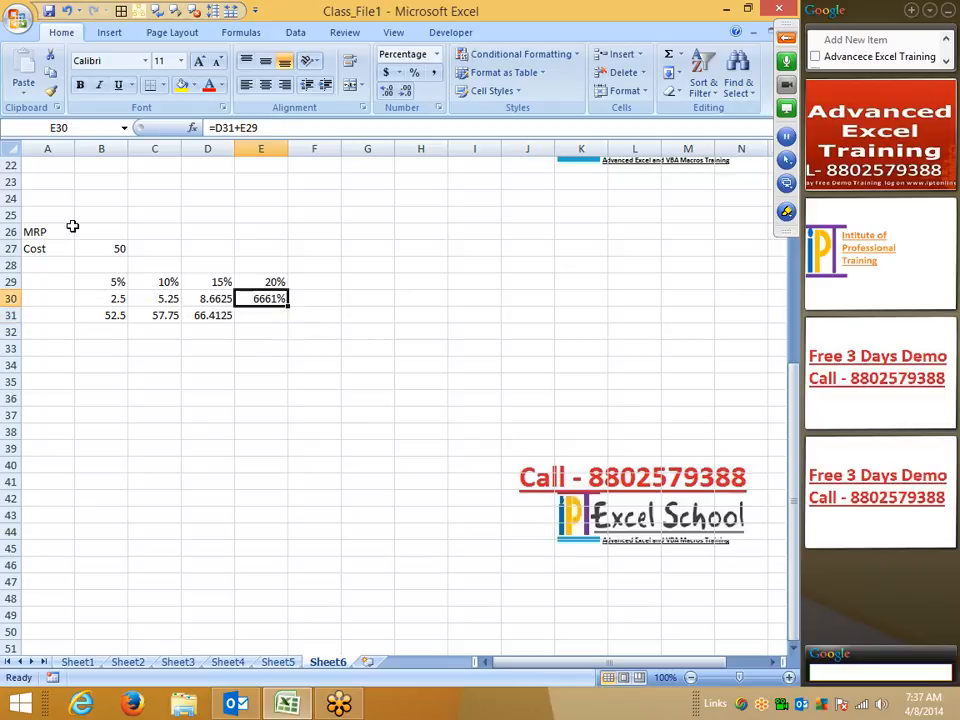
key(ctrl+shift+asciitilde)
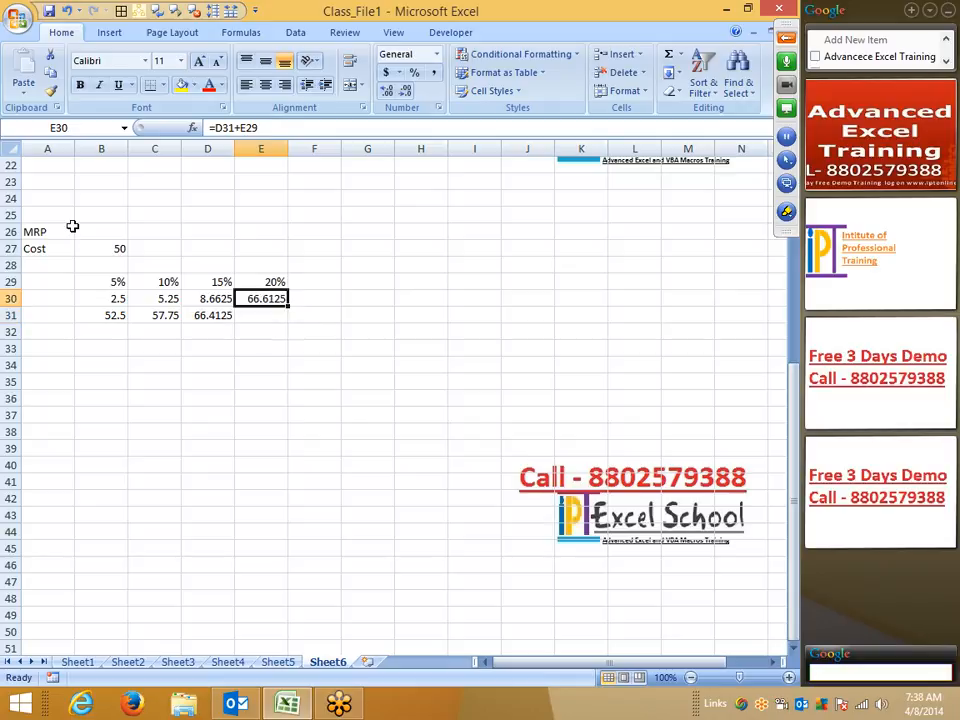
- Replace the formula in cell E30 with =D31*E29 to calculate the 20% share of the running price
key(F2)
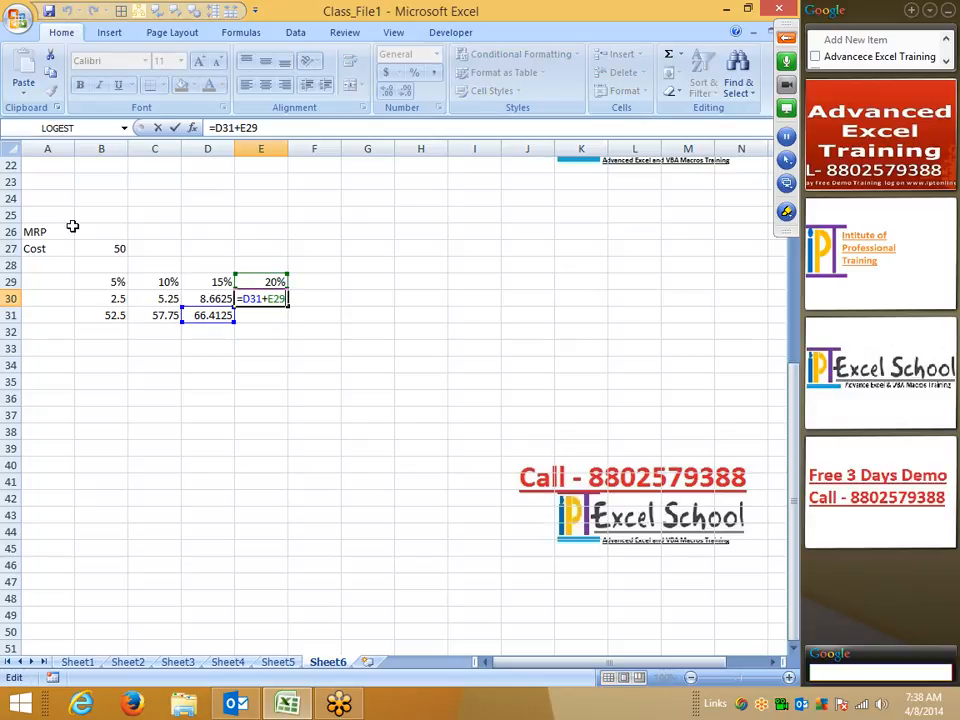
key(Escape)
text(=)
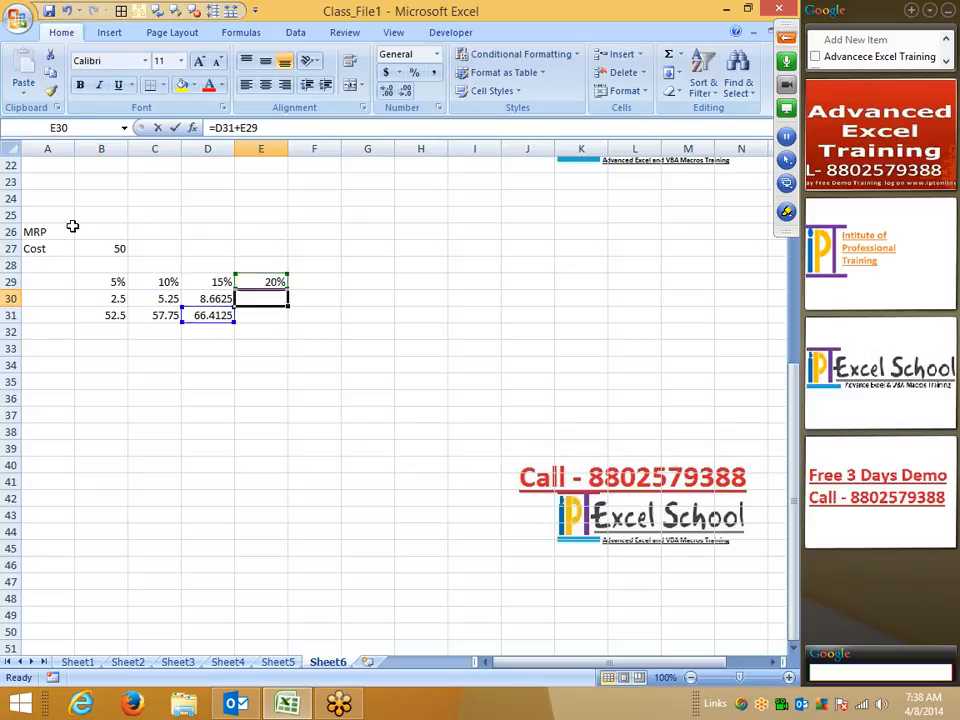
key(Down)
key(Left)
text(*)
key(Up)
key(Return)
- Add the 20% share to the running price in cell E31 with the formula =D31+E30
text(=)
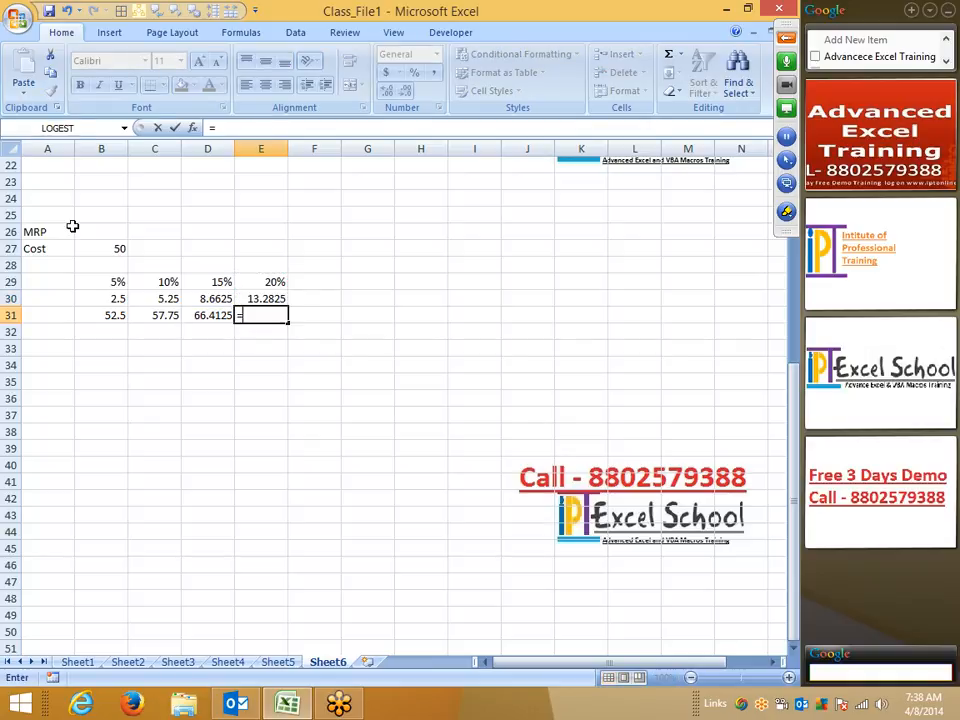
key(Left)
text(+)
key(Up)
key(Return)
key(Up)
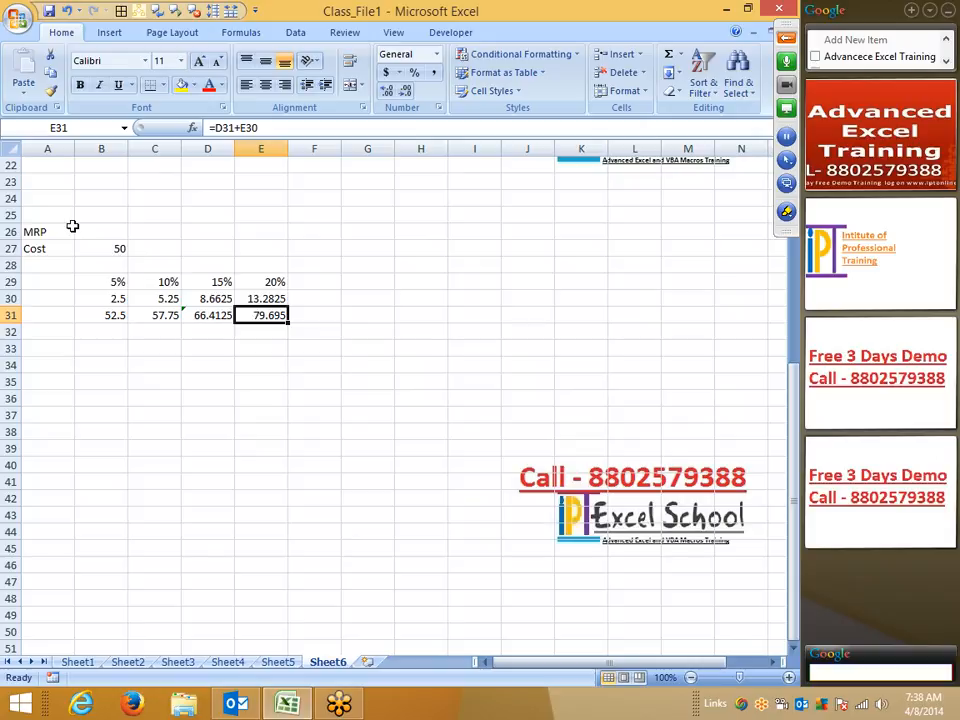
key(shift+Left)
key(shift+Left)
key(shift+Left)
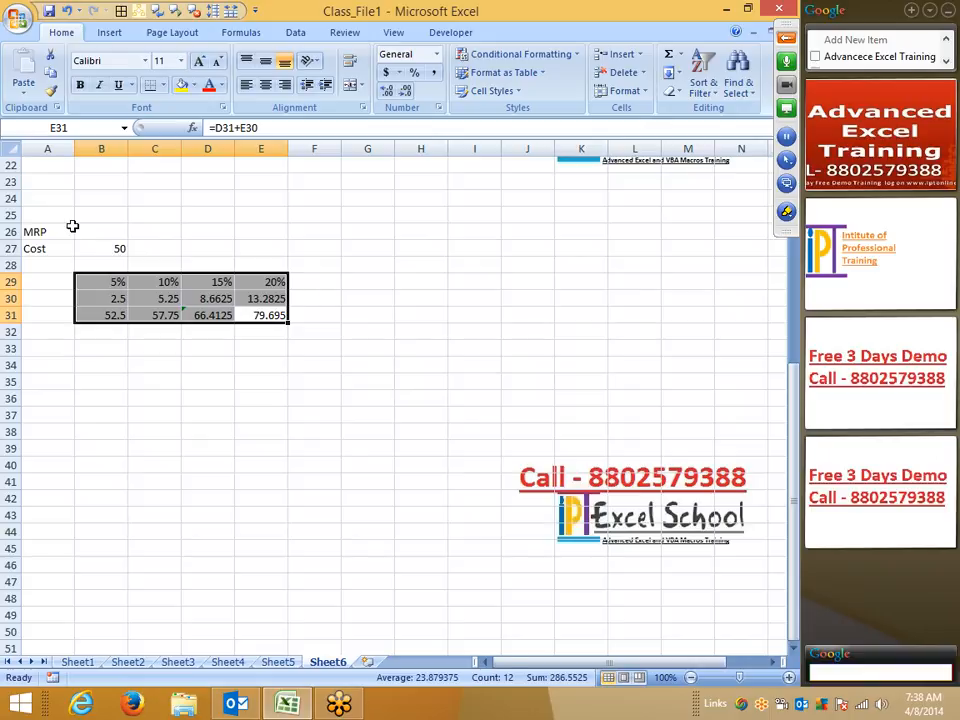
key(Up)
key(Left)
key(Left)
key(Left)
key(Up)
key(shift+Right)
key(shift+Right)
key(shift+Right)
- Replace the B29 reference in cell B30's formula with a literal 5%, making it =B27*5%
key(Down)
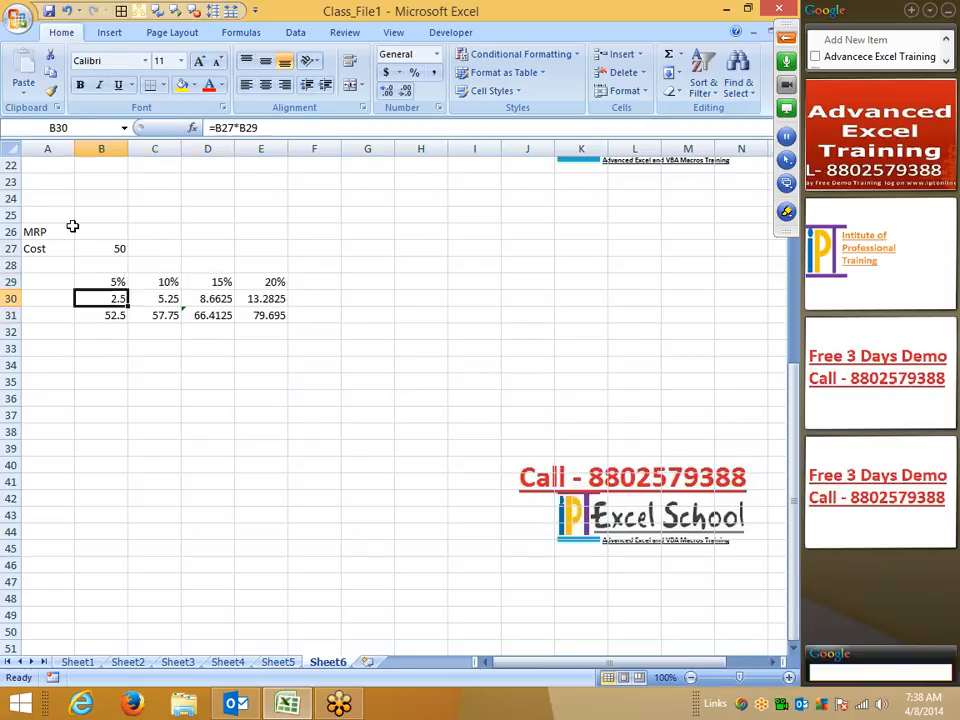
click(280, 127)
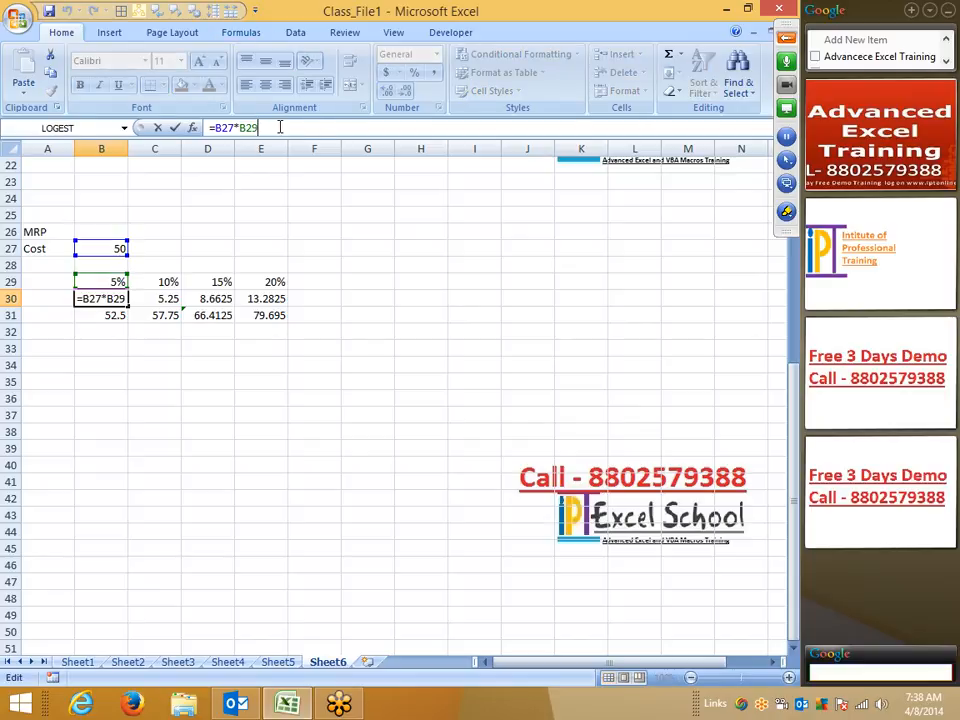
key(BackSpace)
key(BackSpace)
key(BackSpace)
text(5%)
key(Return)
key(Up)
key(Right)
key(Left)
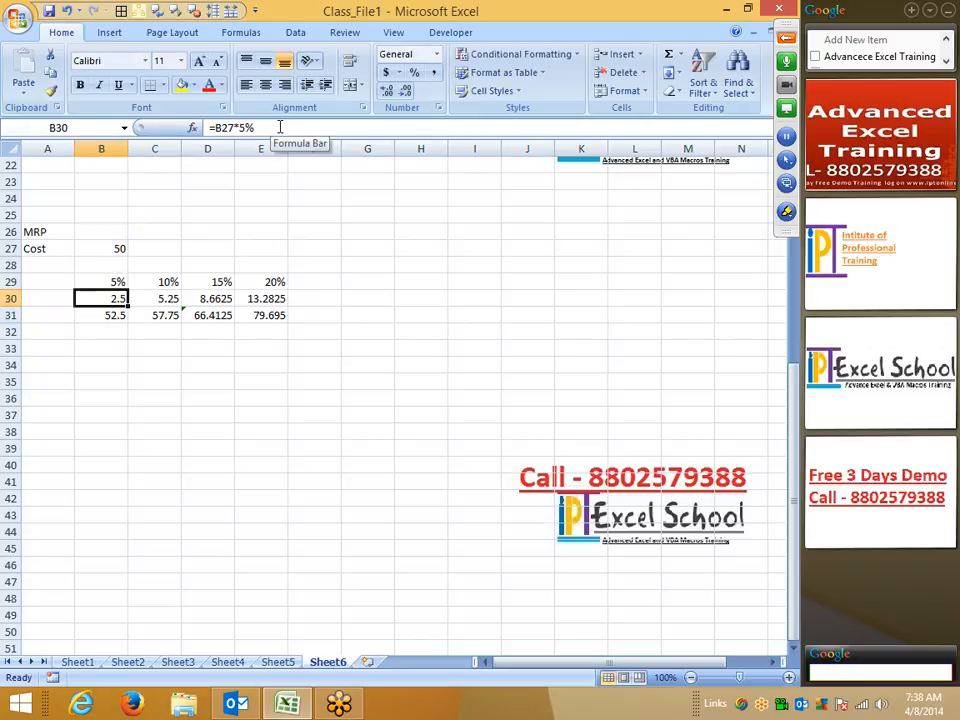
- Replace the C29 reference in cell C30's formula with a literal 10%, making it =B31*10%
key(Up)
key(Right)
key(Down)
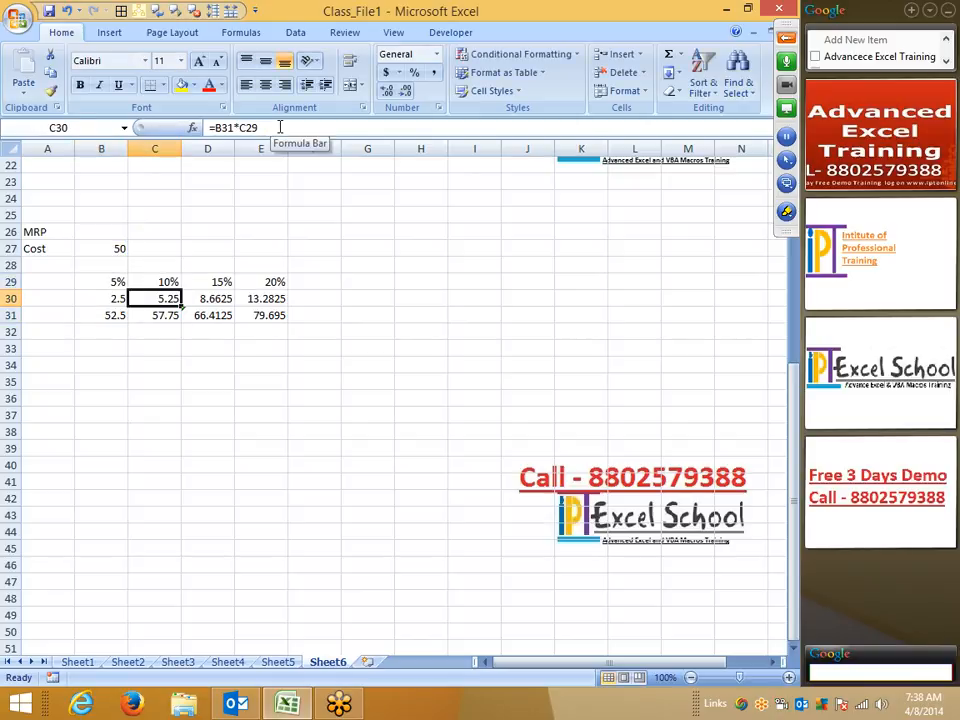
key(F2)
key(BackSpace)
key(BackSpace)
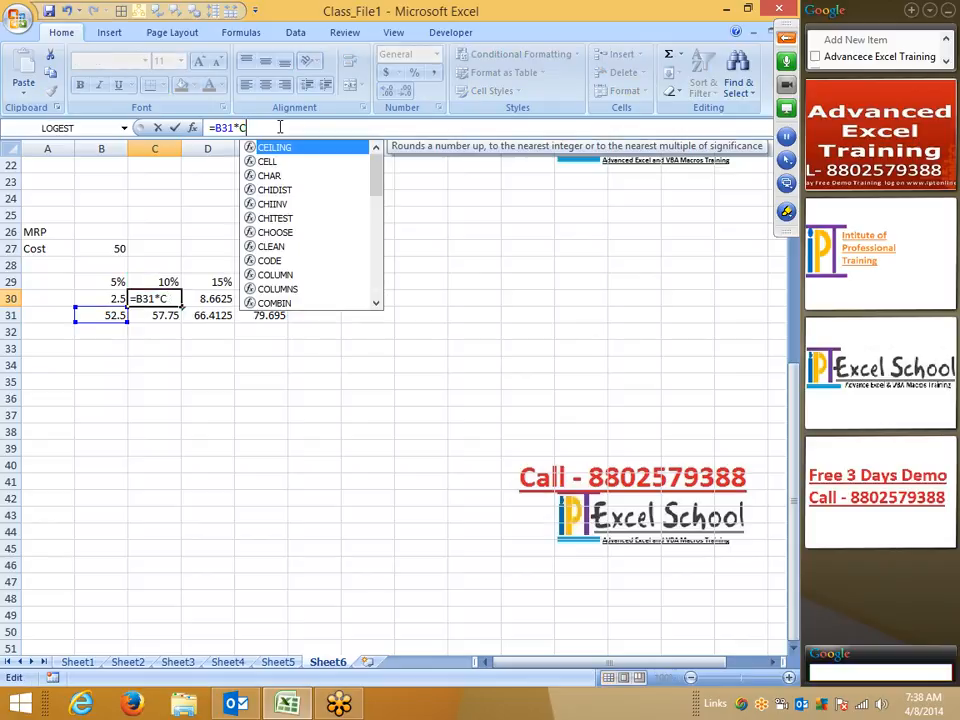
key(BackSpace)
text(10%)
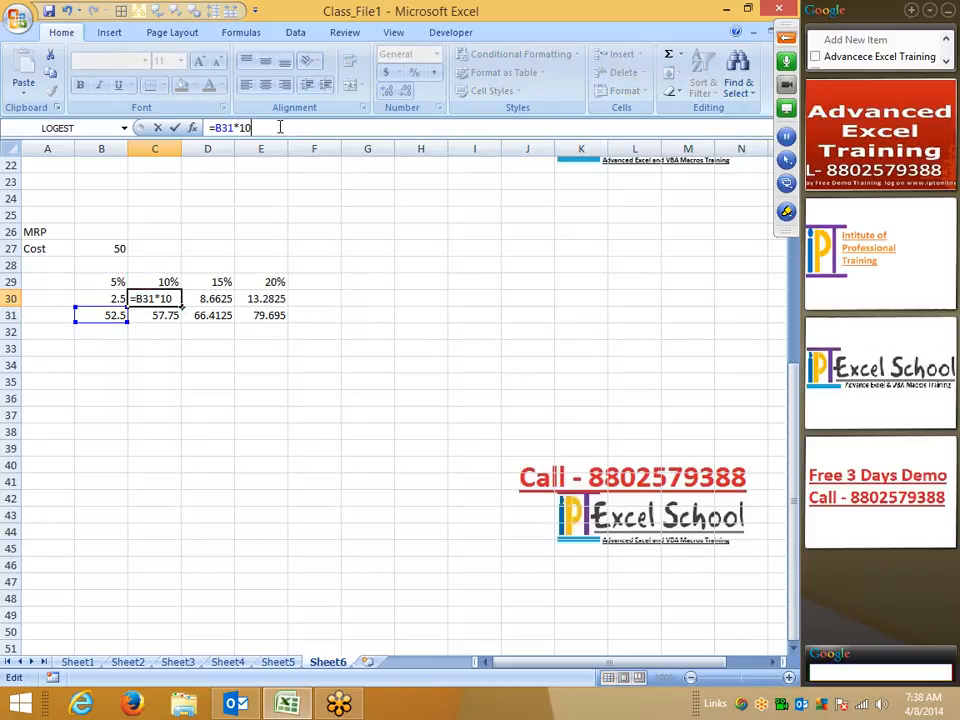
key(Return)
- Replace the percentage cell reference in cell D30's formula with a literal 15%, making it =C31*15%
key(Right)
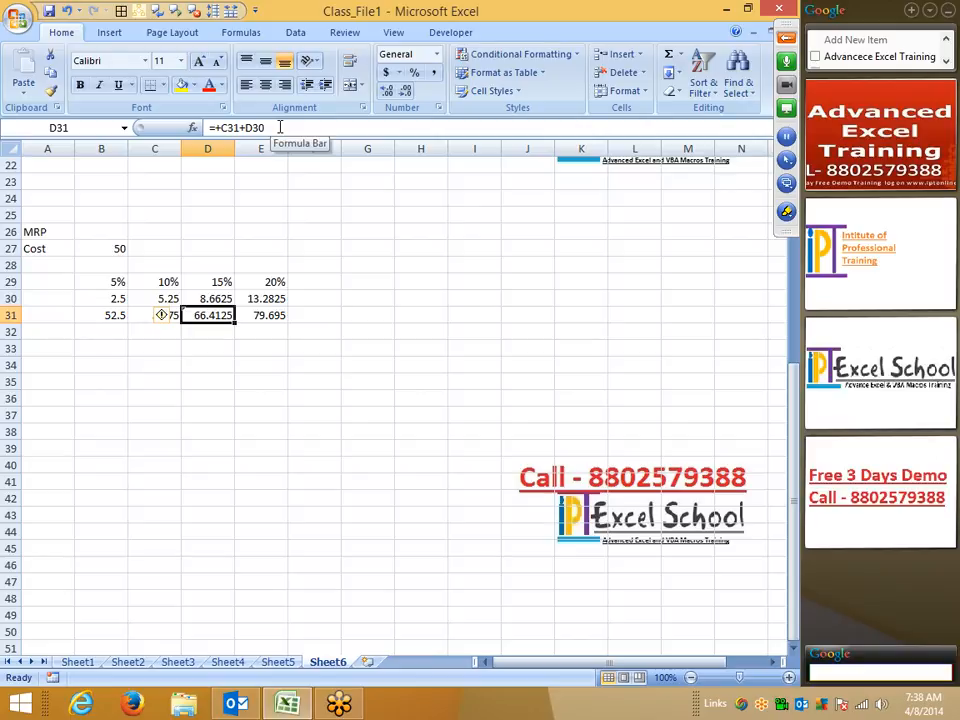
key(Up)
click(280, 127)
key(BackSpace)
key(BackSpace)
key(BackSpace)
text(15)
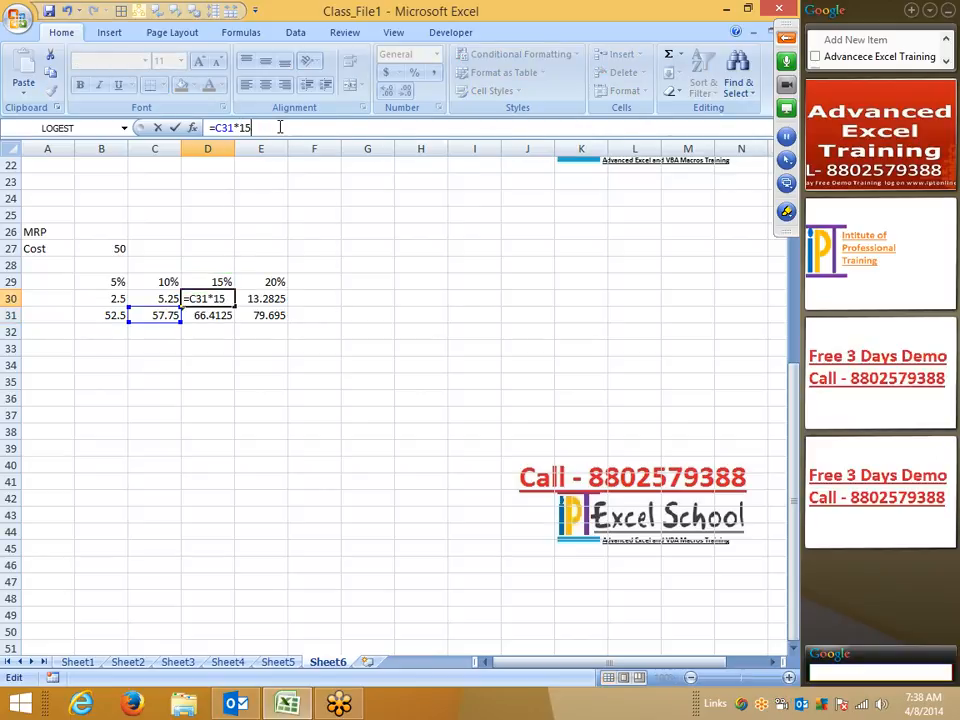
text(%)
key(Return)
- Replace the E29 reference in cell E30's formula with a literal 20%, making it =D31*20%
key(Up)
key(Right)
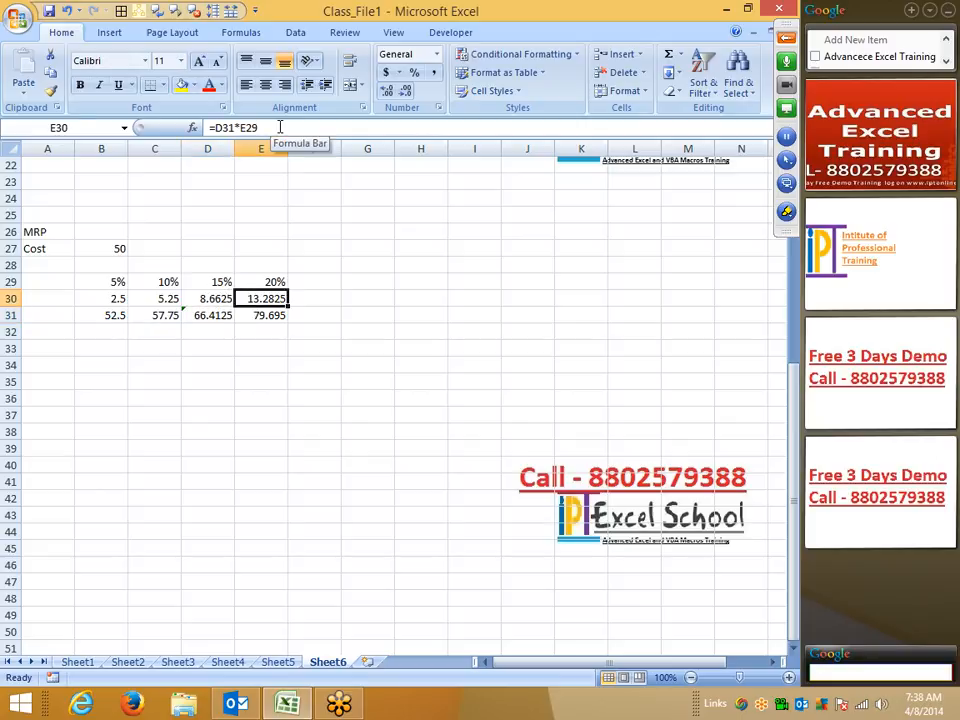
click(280, 127)
key(BackSpace)
key(BackSpace)
key(BackSpace)
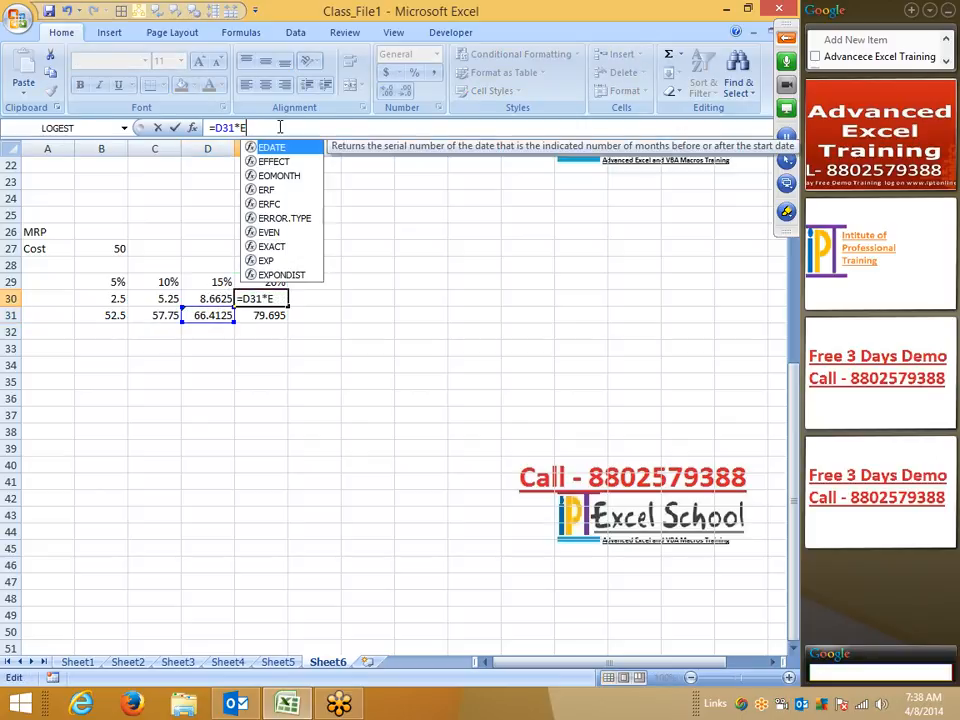
text(20%)
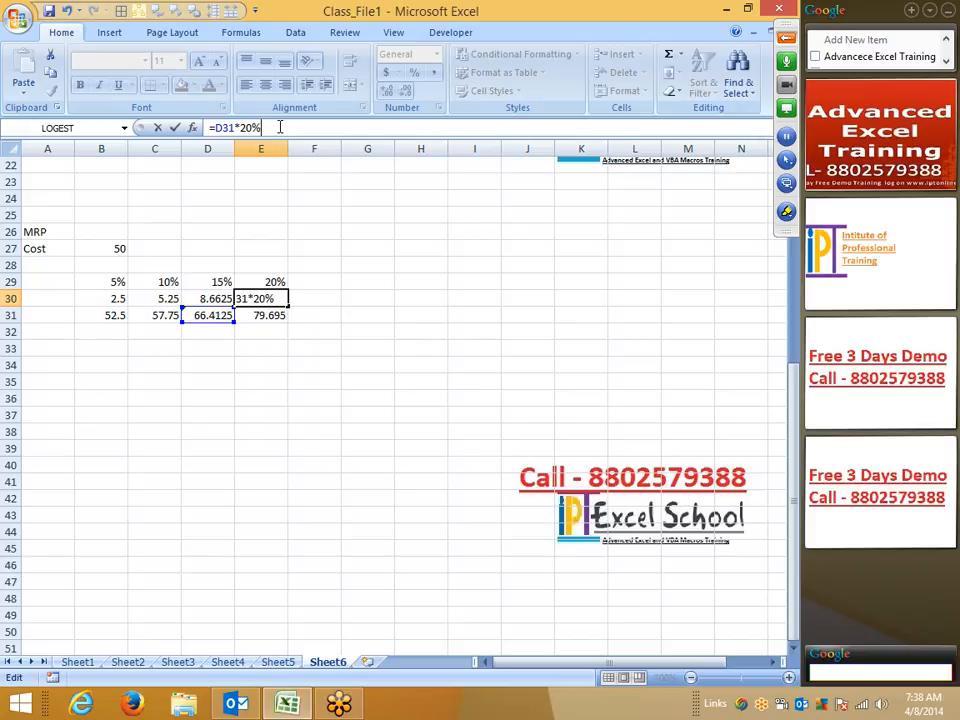
key(Return)
- Clear the percentage values from cells B29 to E29
key(Up)
key(Up)
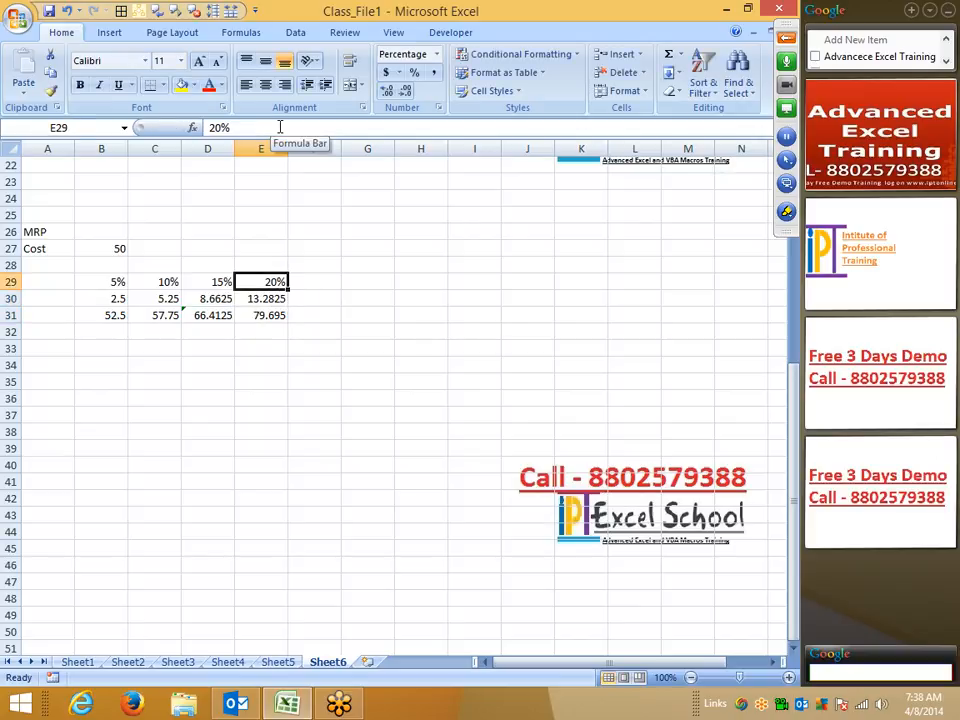
key(shift+Left)
key(shift+Left)
key(shift+Left)
key(Delete)
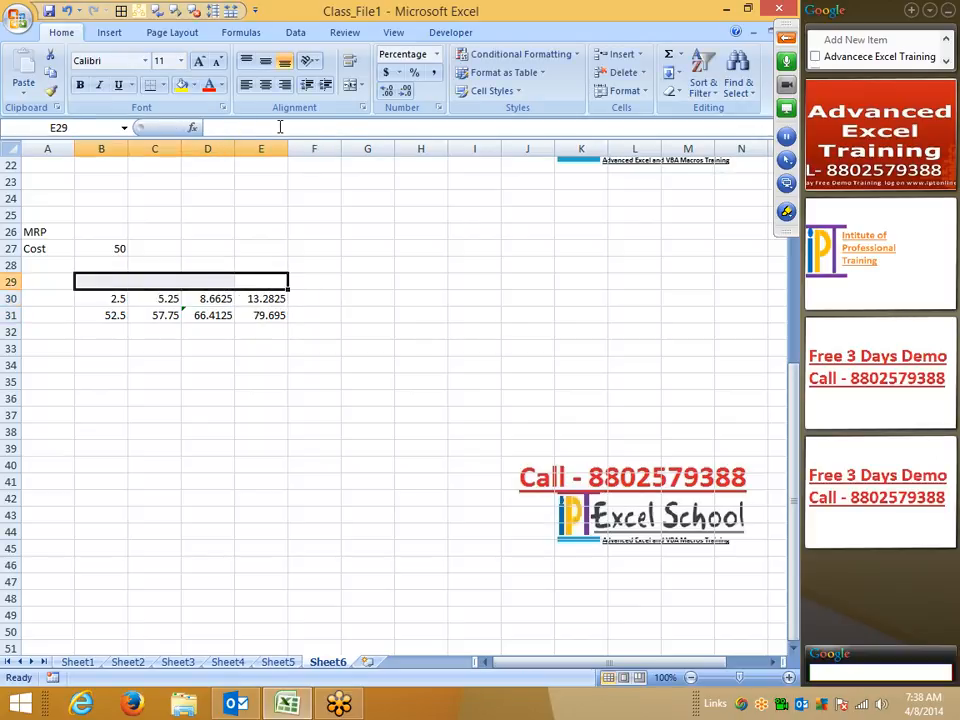
- Copy the expression B27*5% out of cell B30's formula, leaving the formula as it is
key(Down)
key(Left)
key(Left)
key(Left)
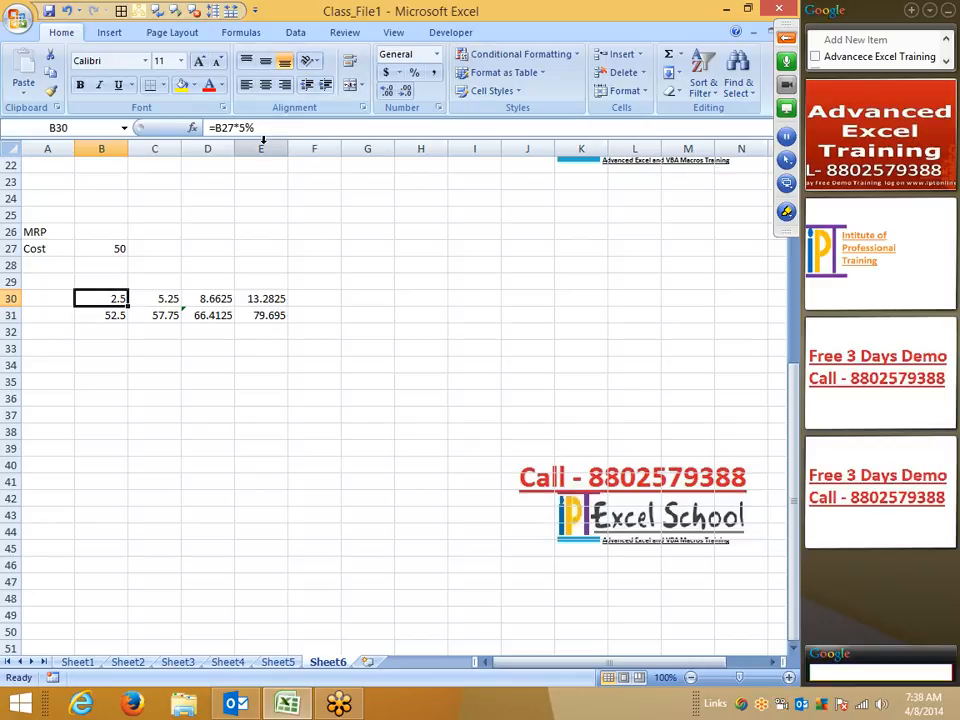
click(257, 133)
key(shift+Left)
key(shift+Left)
key(shift+Left)
key(shift+Left)
key(shift+Left)
key(shift+Left)
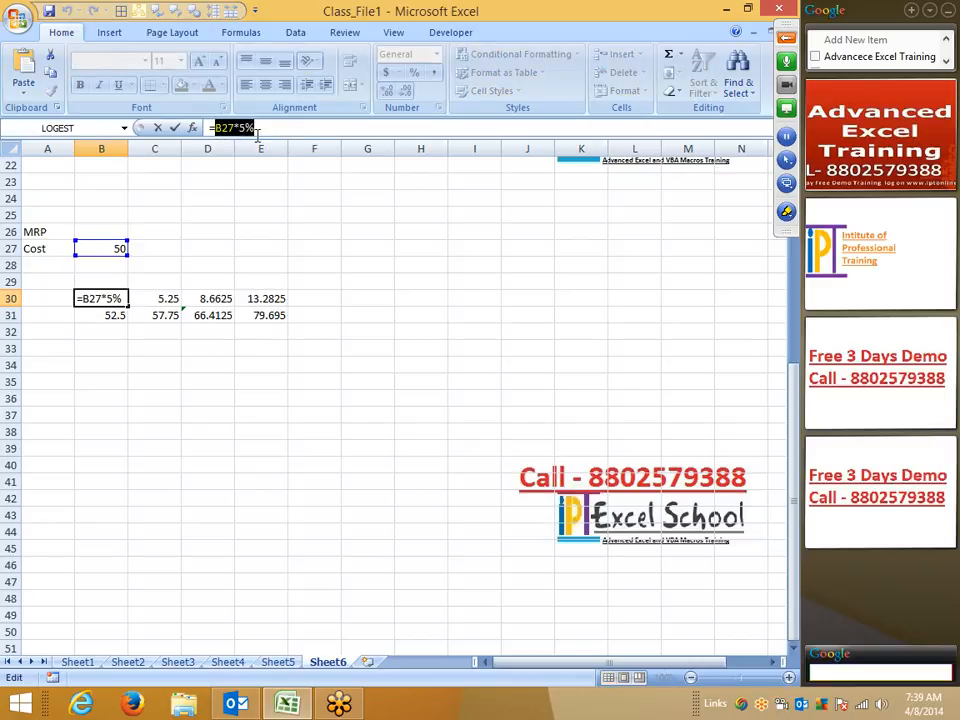
key(Escape)
- Replace the B30 reference in cell B31's formula with the copied expression, making it =B27+B27*5%
click(101, 313)
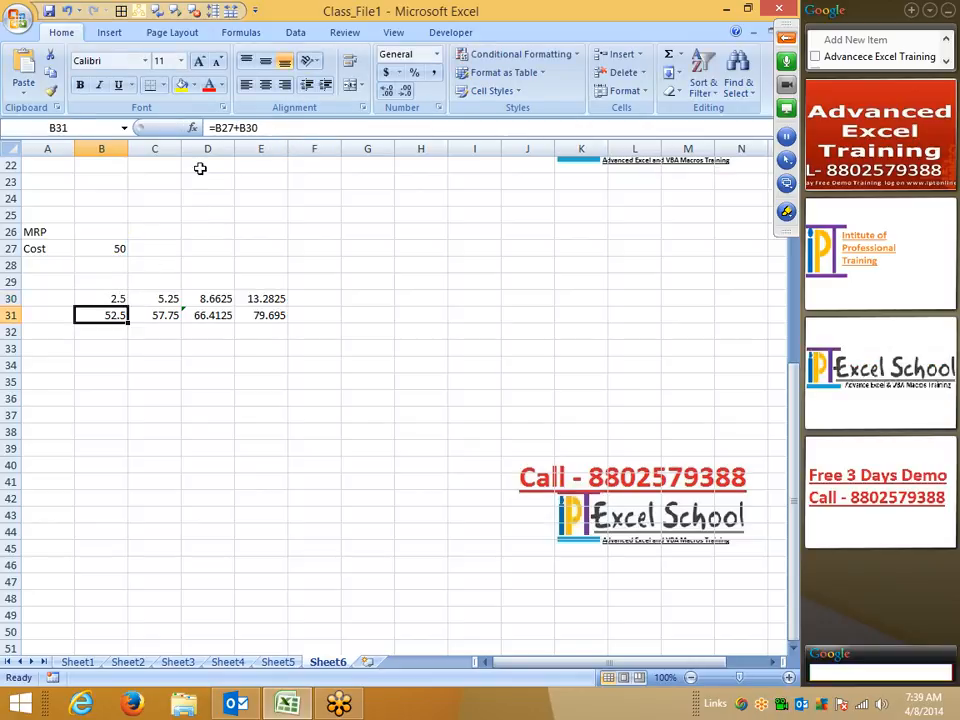
double_click(250, 130)
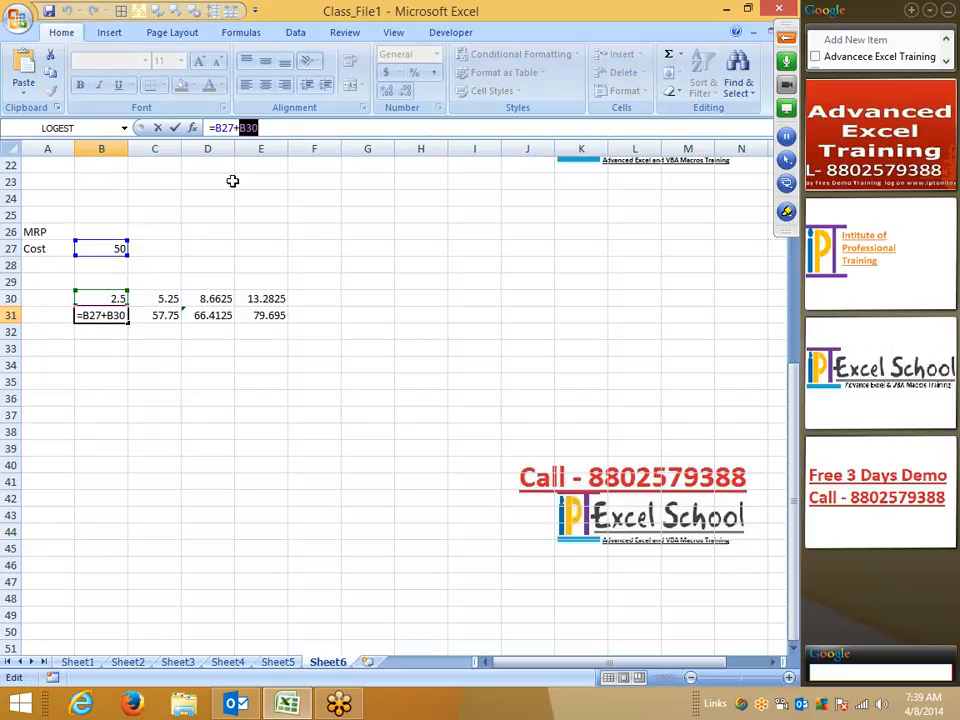
text(B27*5%)
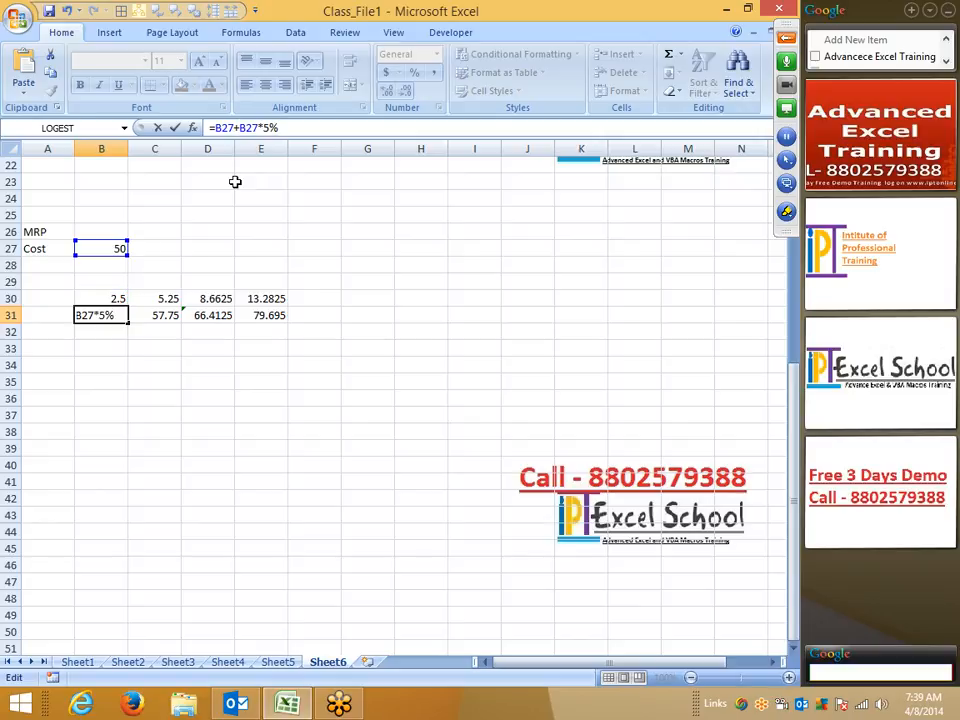
key(Return)
click(115, 300)
click(170, 300)
drag(264, 129, 217, 131)
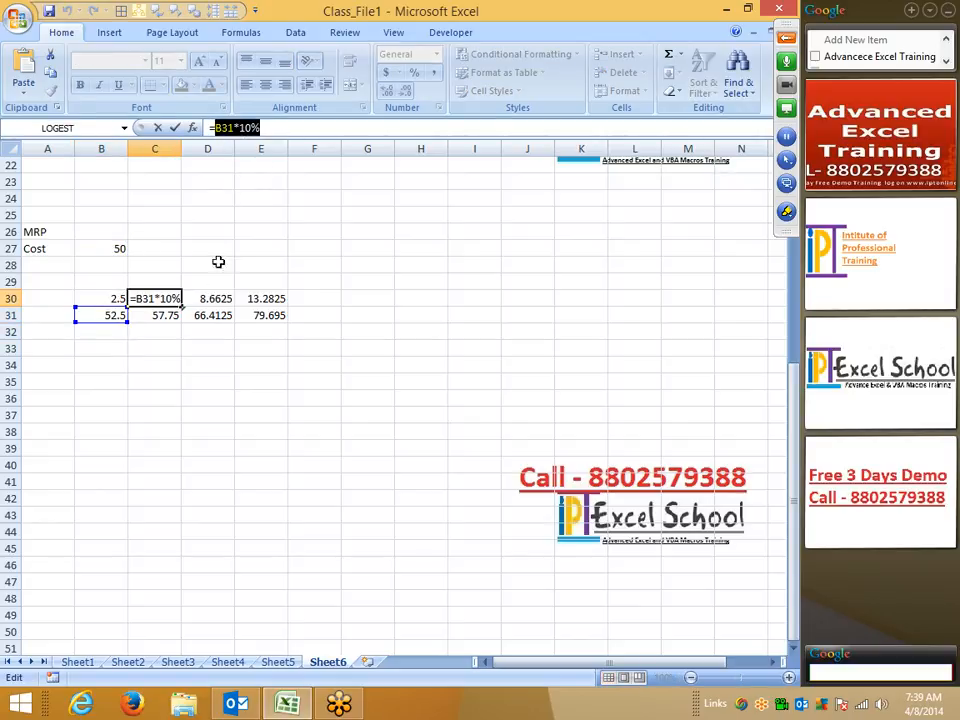
key(Escape)
- Enclose the 5% share in cell B31's formula in parentheses, making it =B27+(B27*5%)
click(112, 316)
click(241, 128)
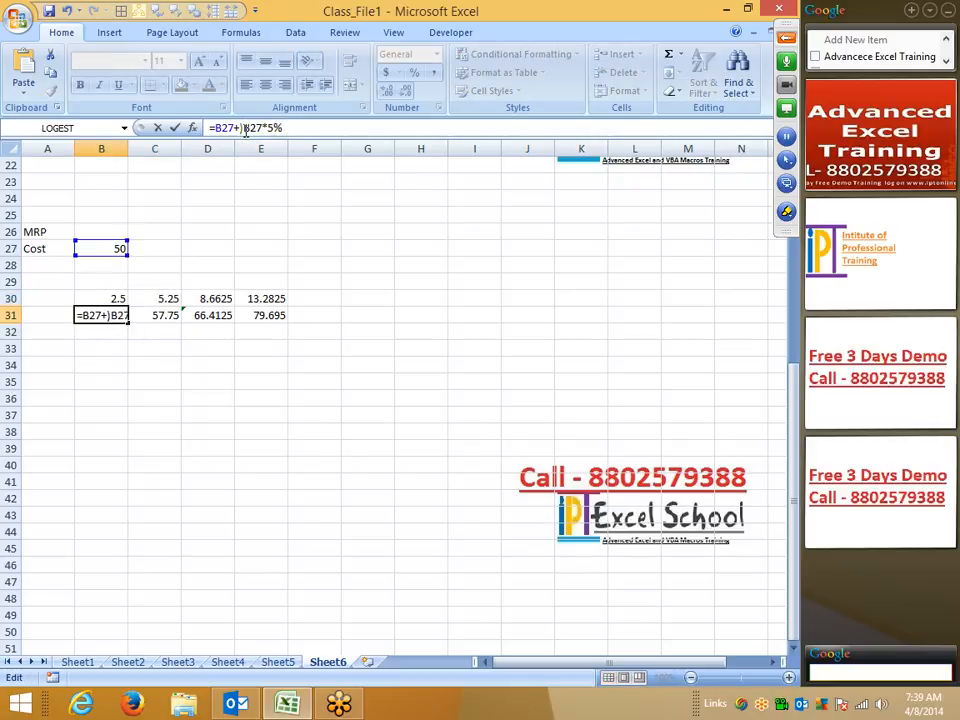
text(()
click(285, 122)
text())
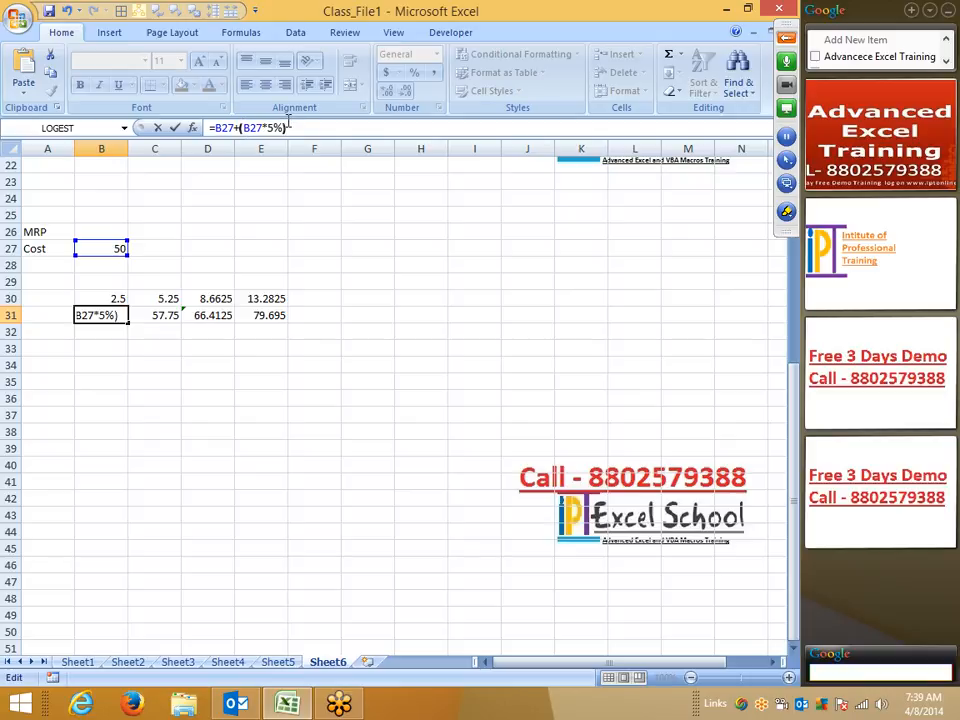
key(Return)
key(Up)
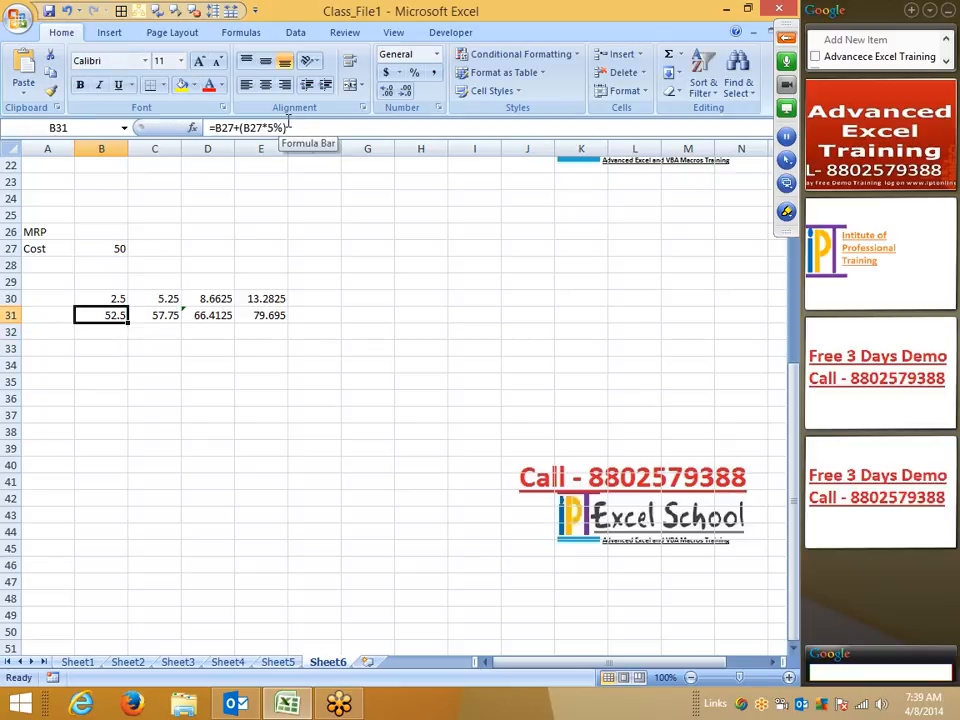
- Copy the expression B31*10% out of cell C30's formula, keeping the formula intact
key(Up)
key(Right)
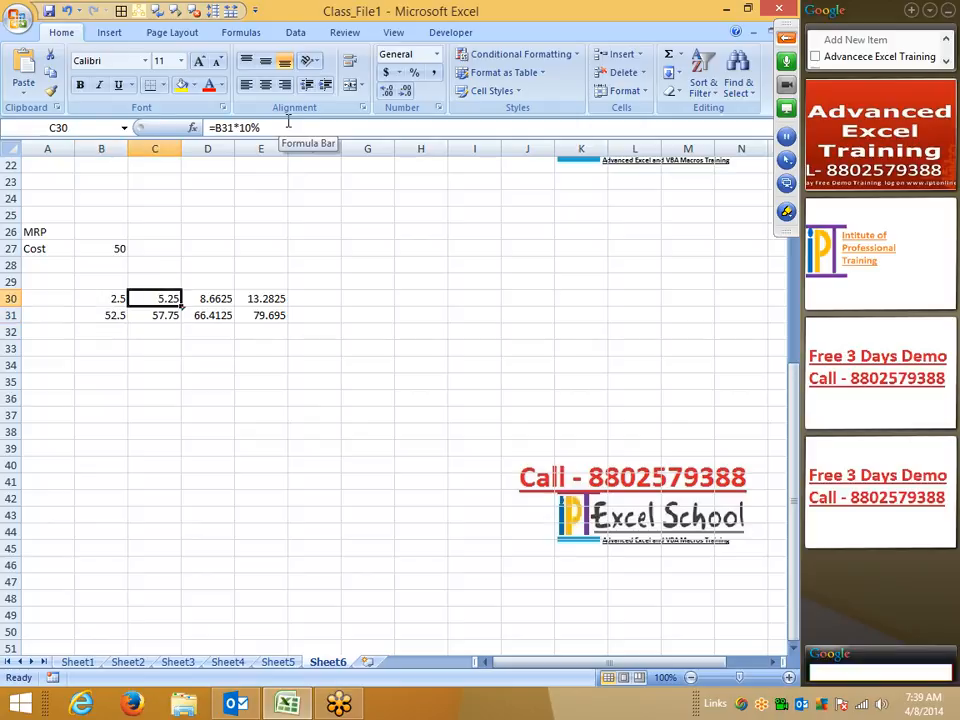
click(288, 121)
key(shift+Home)
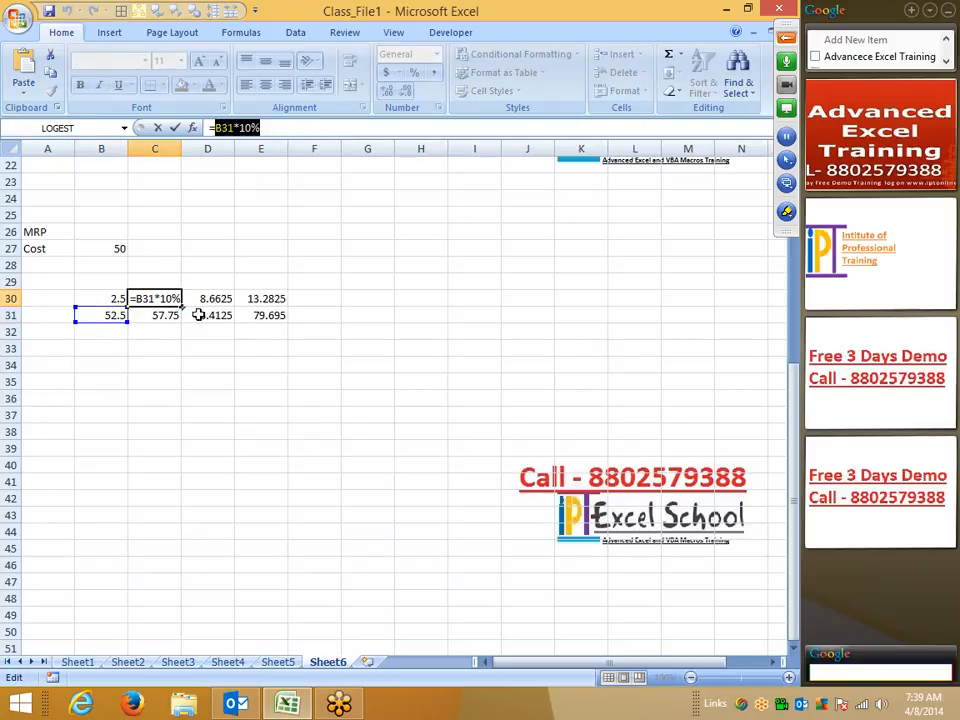
key(Return)
- Replace the C30 reference in cell C31's formula with the parenthesized expression, making it =B31+(B31*10%)
click(265, 128)
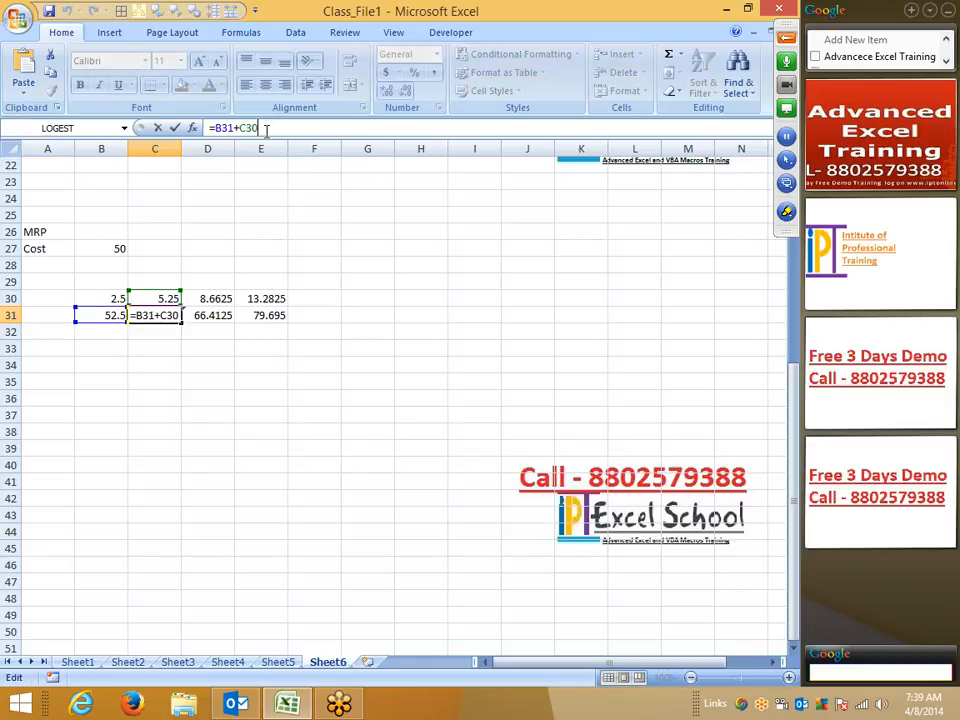
key(BackSpace)
key(BackSpace)
key(BackSpace)
text((B31*10%)
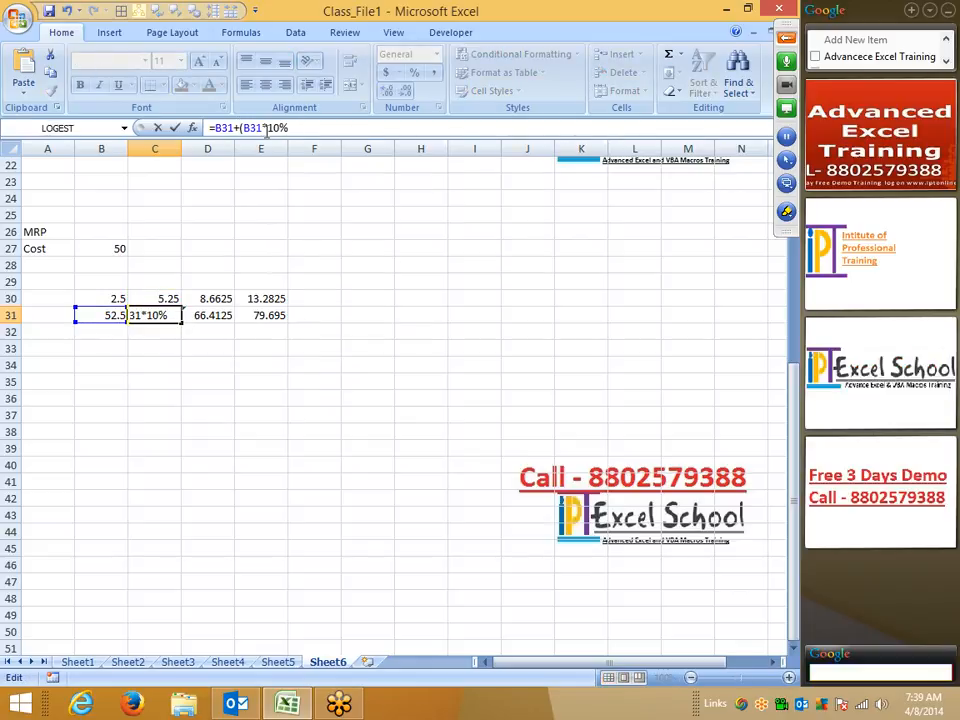
text())
key(Return)
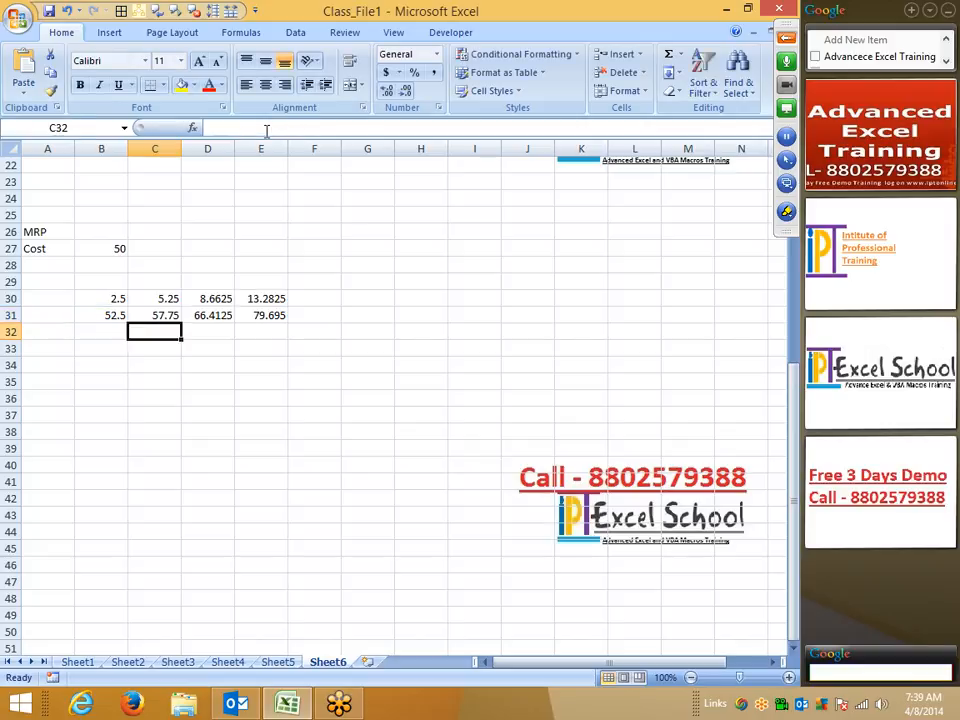
- Copy the expression C31*15% out of cell D30's formula without changing it
key(Up)
key(Right)
click(206, 296)
click(272, 128)
drag(272, 128, 224, 128)
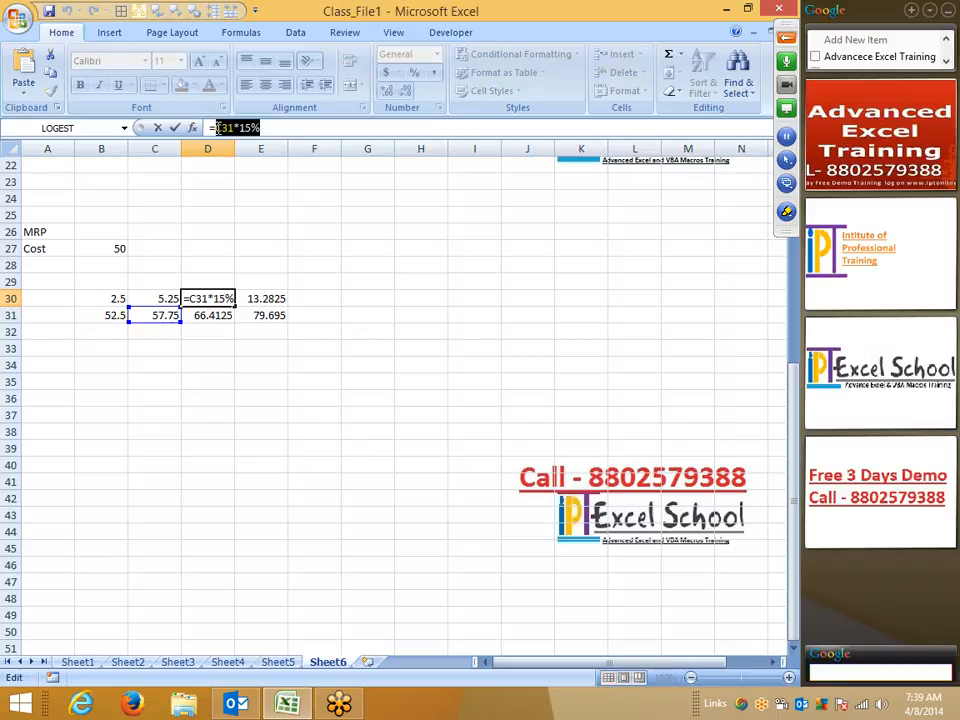
key(Escape)
- Replace the D30 reference in cell D31's formula with the parenthesized expression, making it =+C31+(C31*15%)
click(214, 316)
double_click(269, 133)
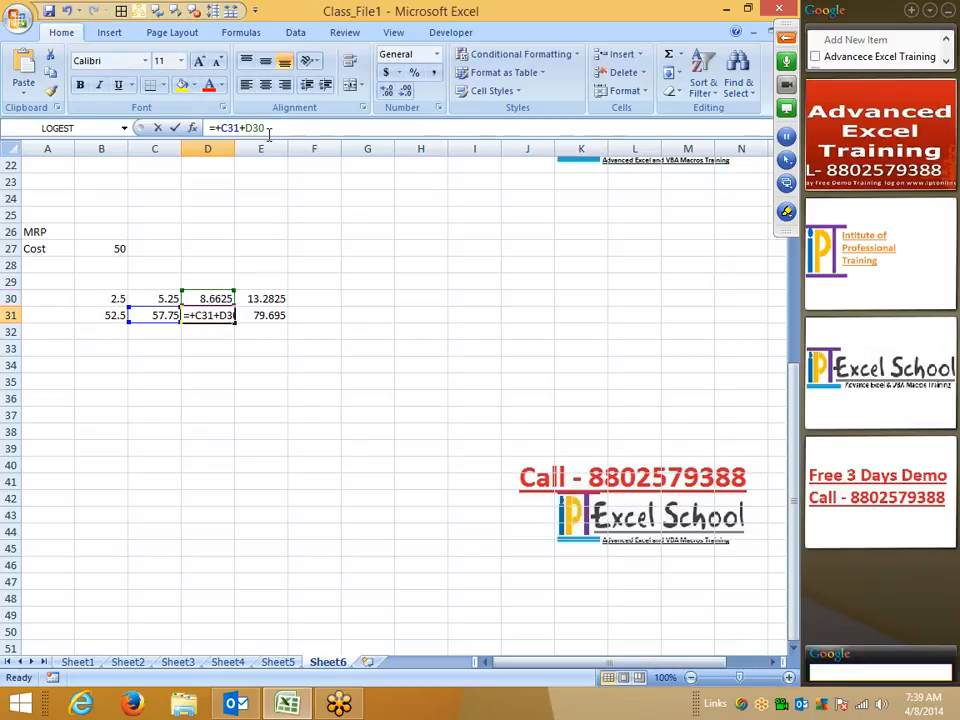
text(()
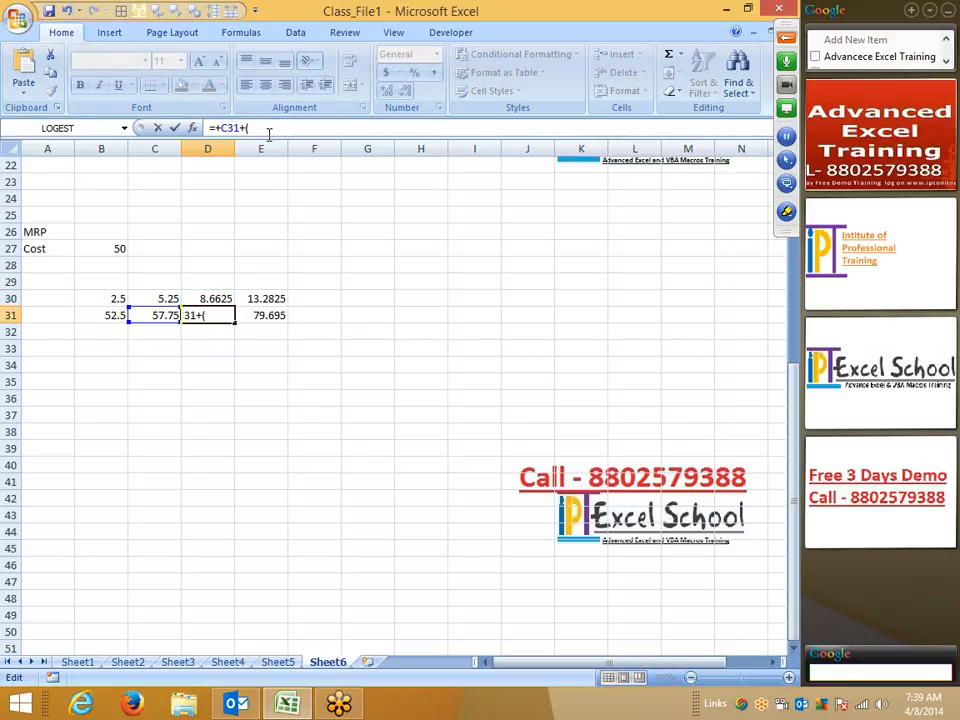
text(C31*15%))
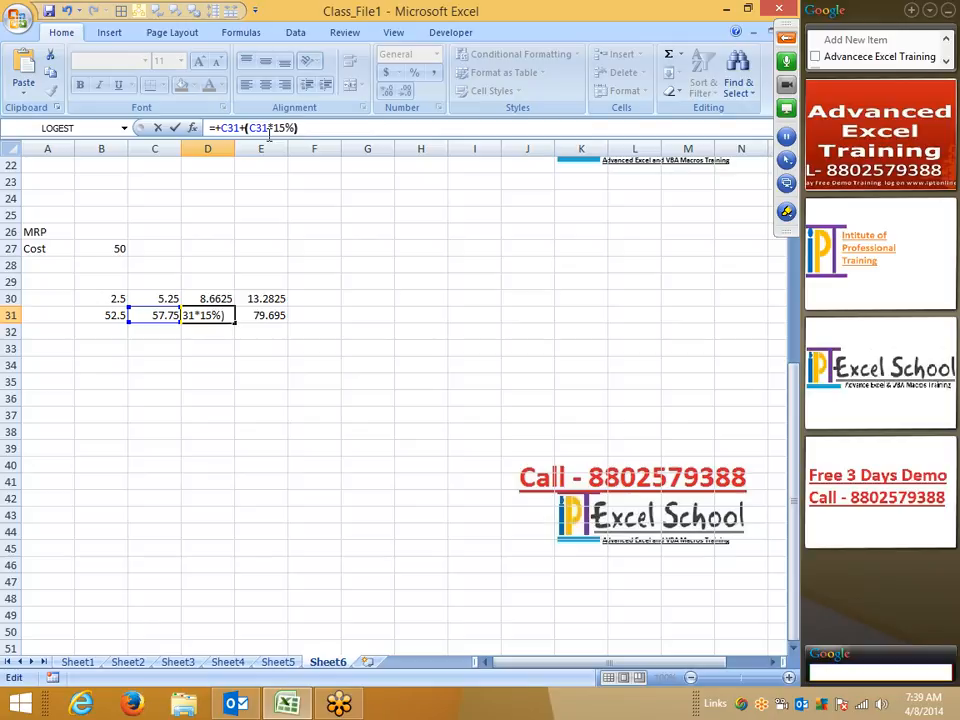
key(Return)
key(Up)
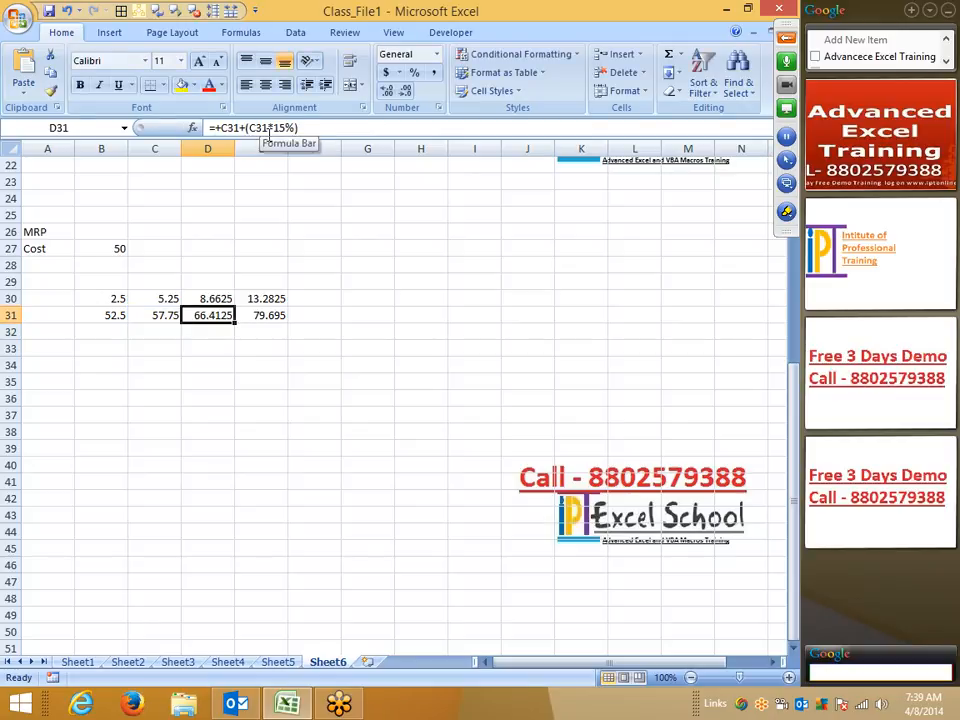
- Copy the expression D31*20% from cell E30 and put it in parentheses in place of the E30 reference in cell E31's formula
key(Up)
key(Right)
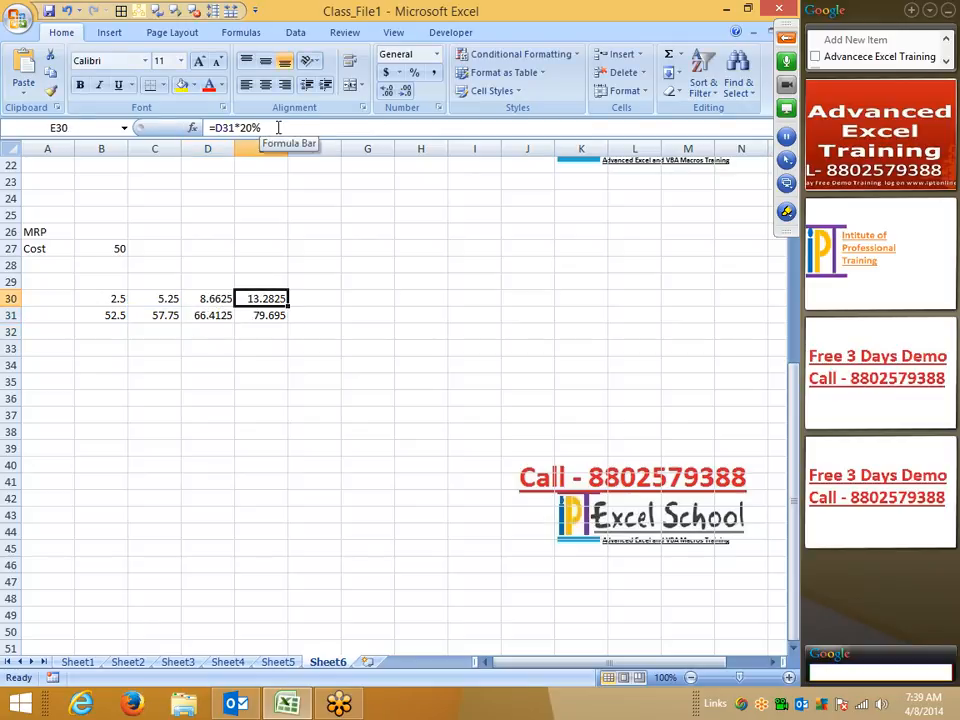
double_click(270, 128)
key(Escape)
click(272, 314)
double_click(268, 124)
text((D31*20%))
key(Return)
- Clear the helper formulas in cells B30 to E30
key(Up)
key(shift+Left)
key(shift+Left)
key(shift+Left)
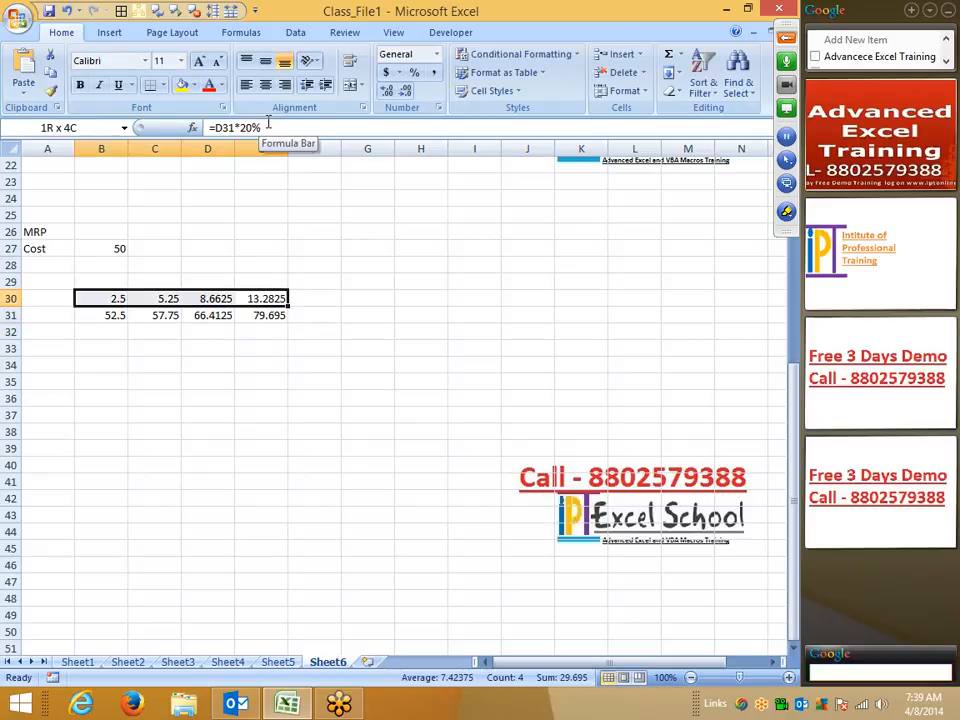
key(Delete)
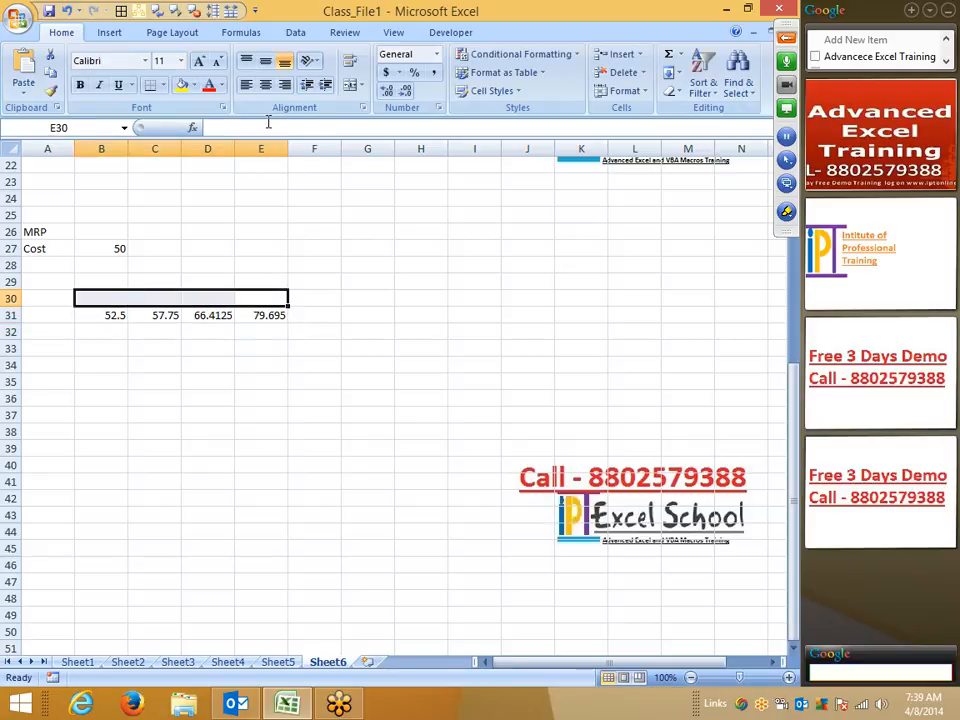
- Copy the expression B27+(B27*5%) out of cell B31's formula, keeping the formula intact
key(Left)
key(Down)
key(Left)
key(Left)
key(Left)
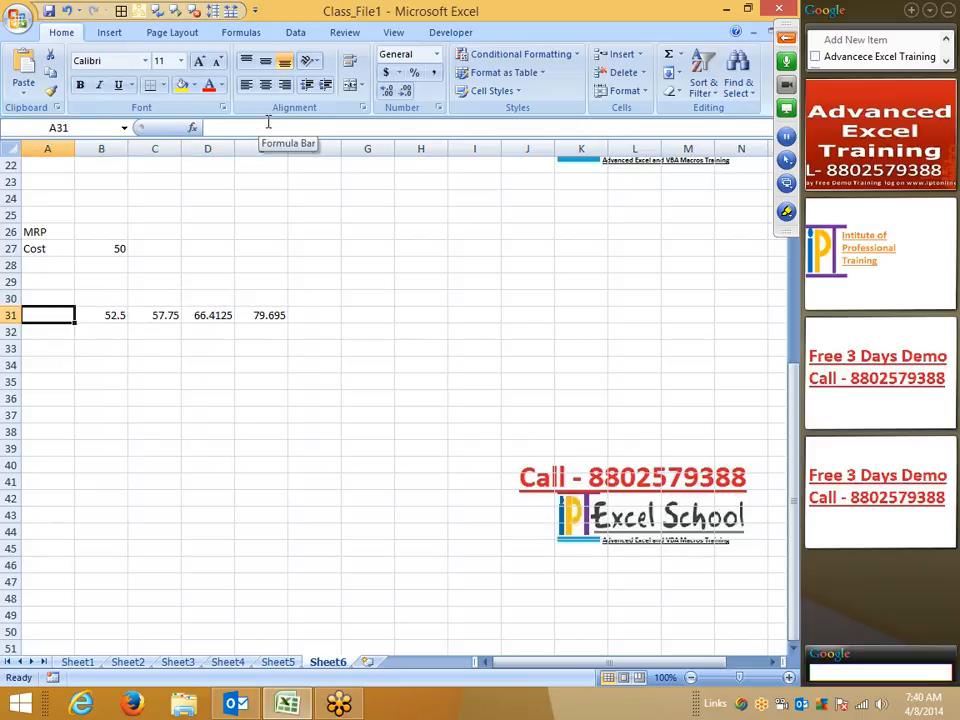
click(110, 312)
drag(288, 128, 216, 128)
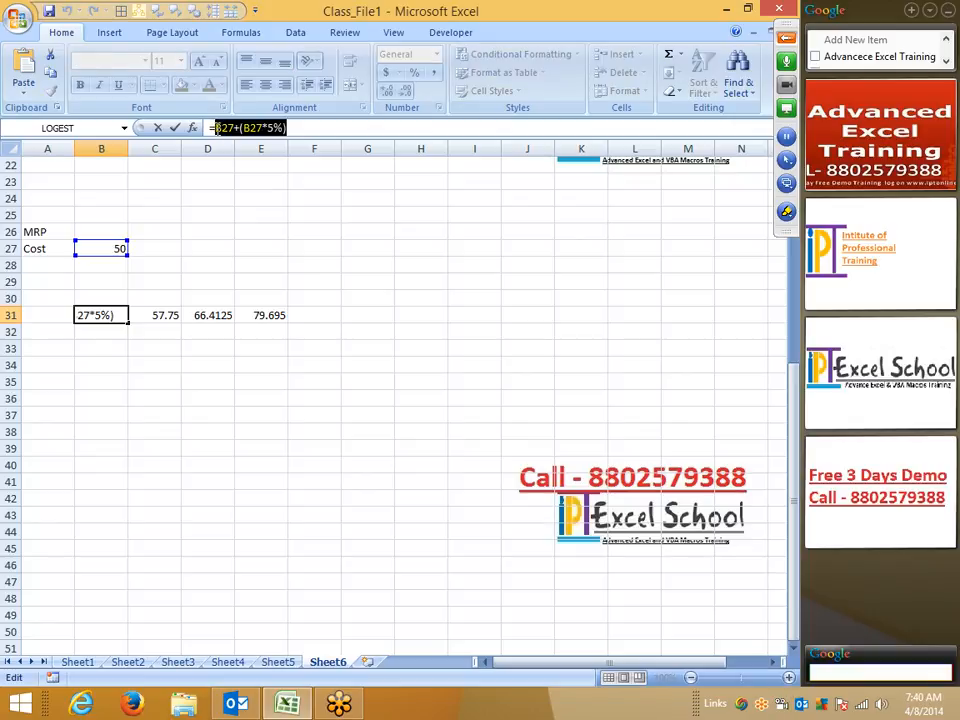
key(Escape)
- Replace the first B31 reference in cell C31's formula with the parenthesized expression, making it =(B27+(B27*5%))+(B31*10%)
click(156, 310)
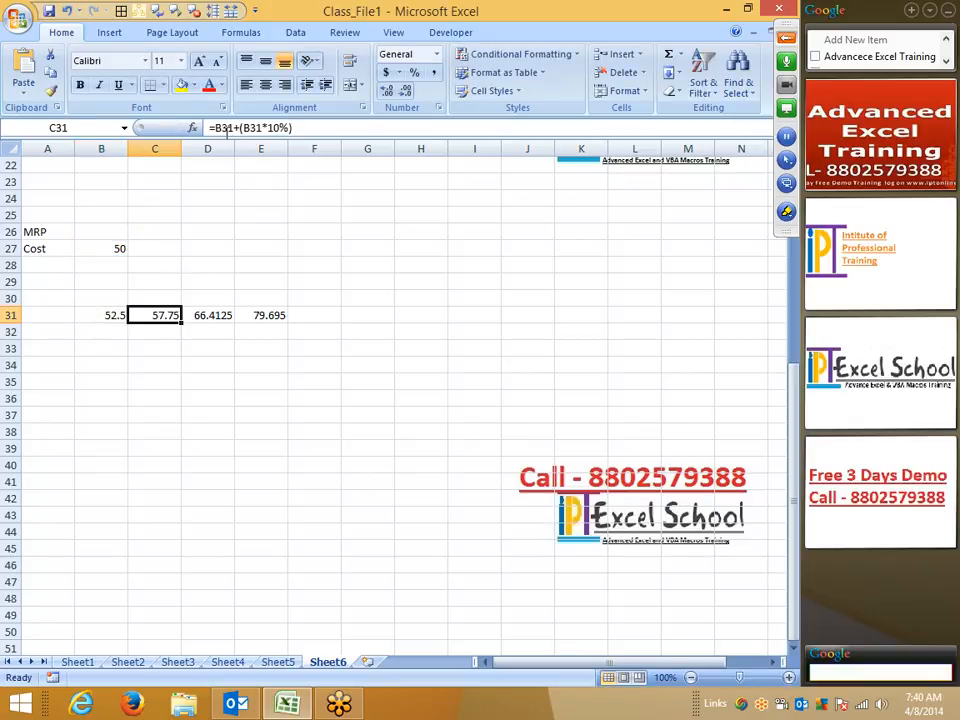
double_click(226, 128)
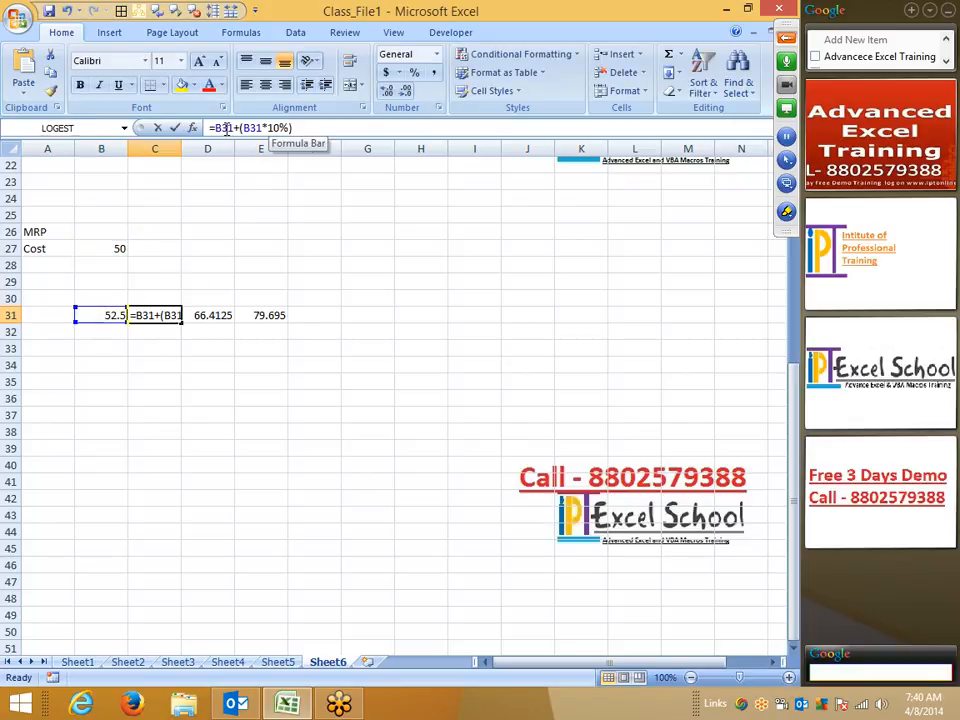
text((B27+(B27*5%))+(B31*10%)
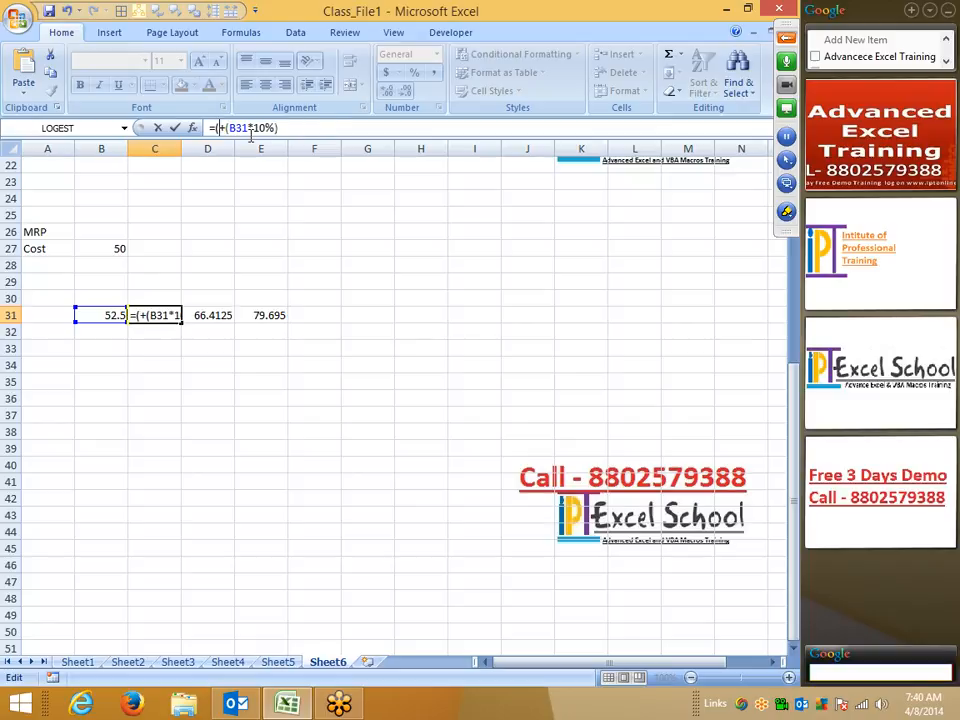
text())
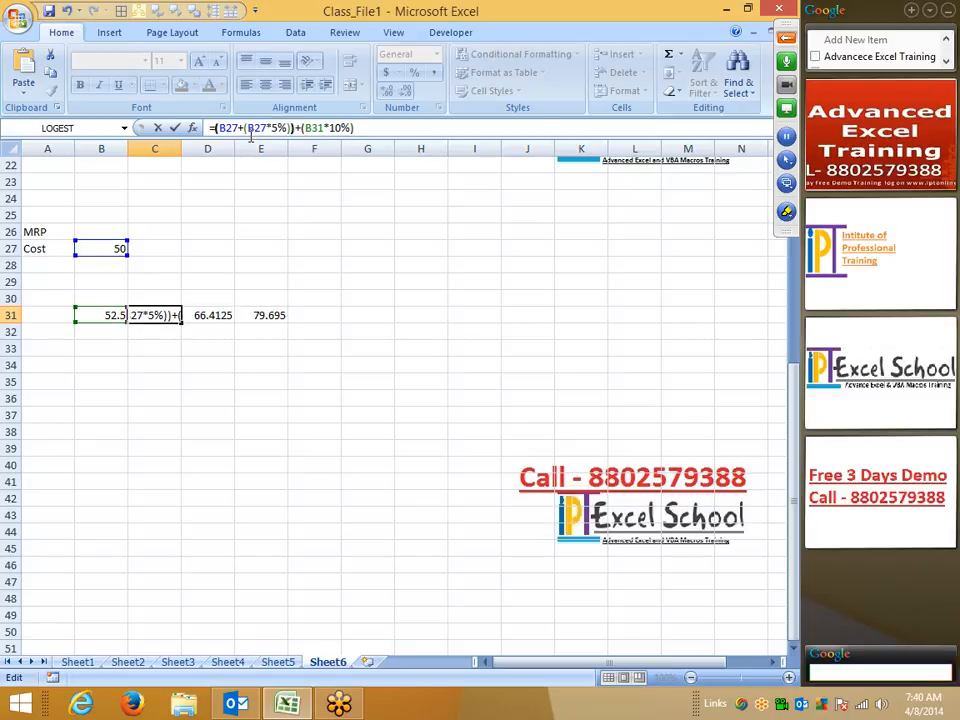
key(Return)
key(Up)
drag(354, 128, 233, 128)
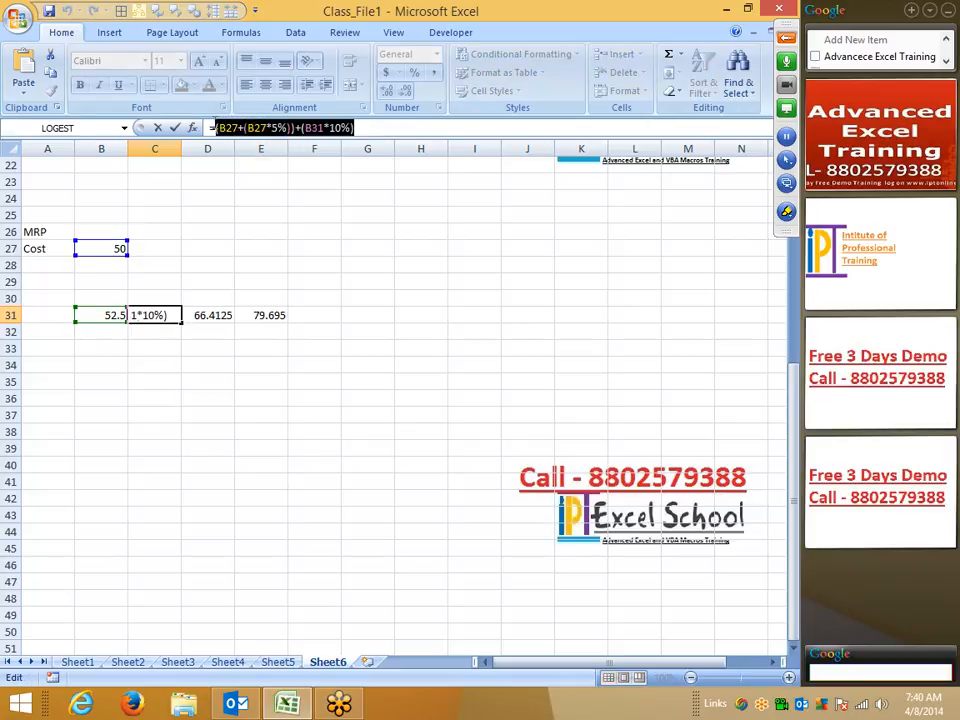
key(Escape)
click(206, 315)
double_click(230, 128)
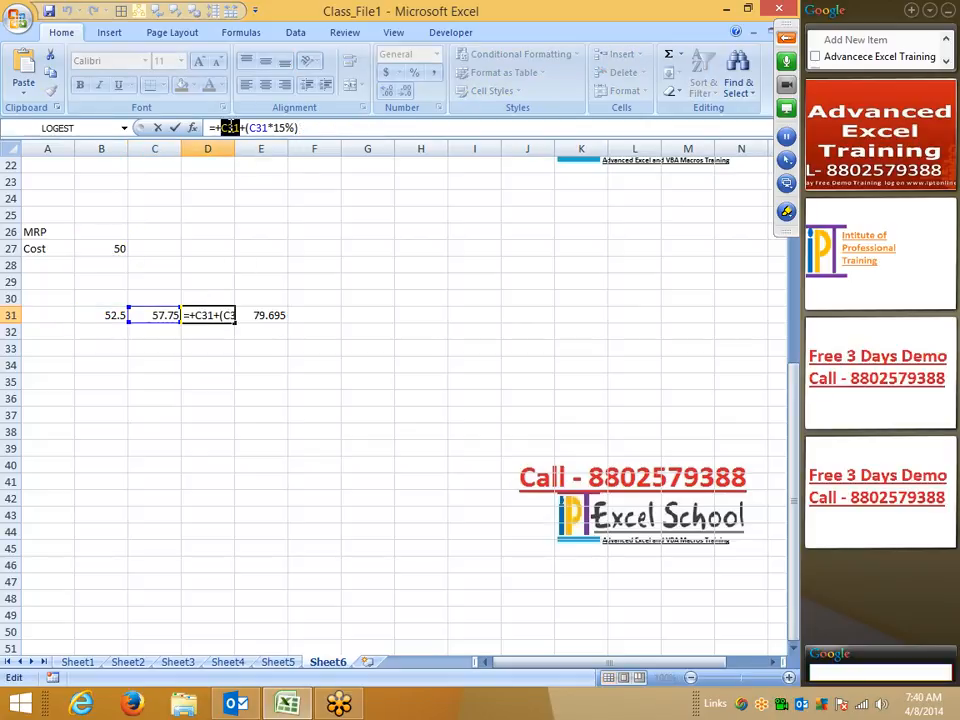
key(Delete)
key(Delete)
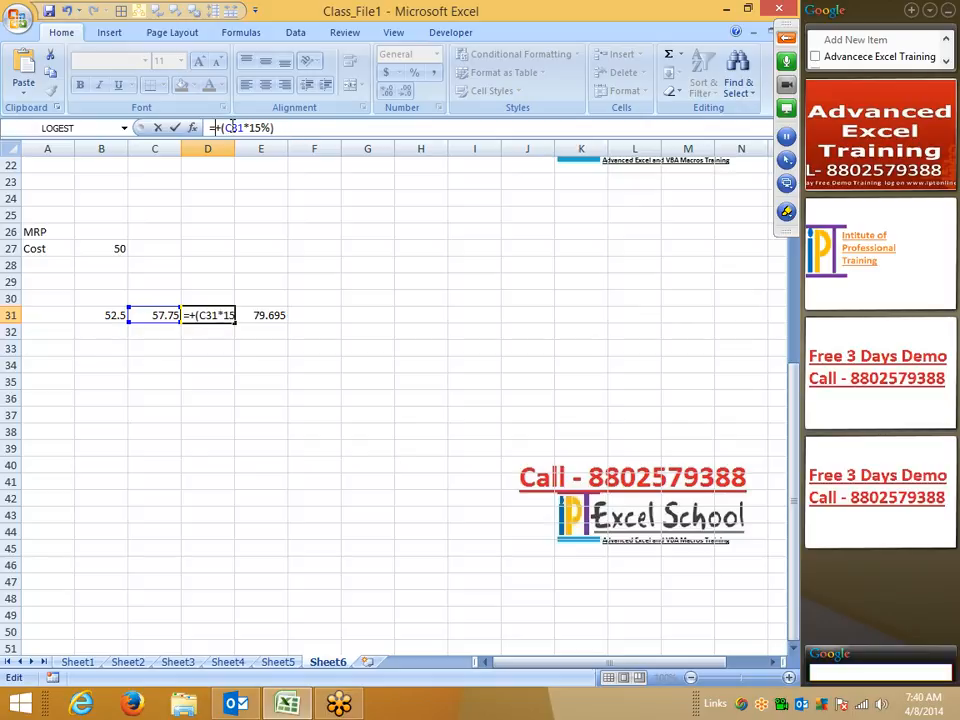
text(()
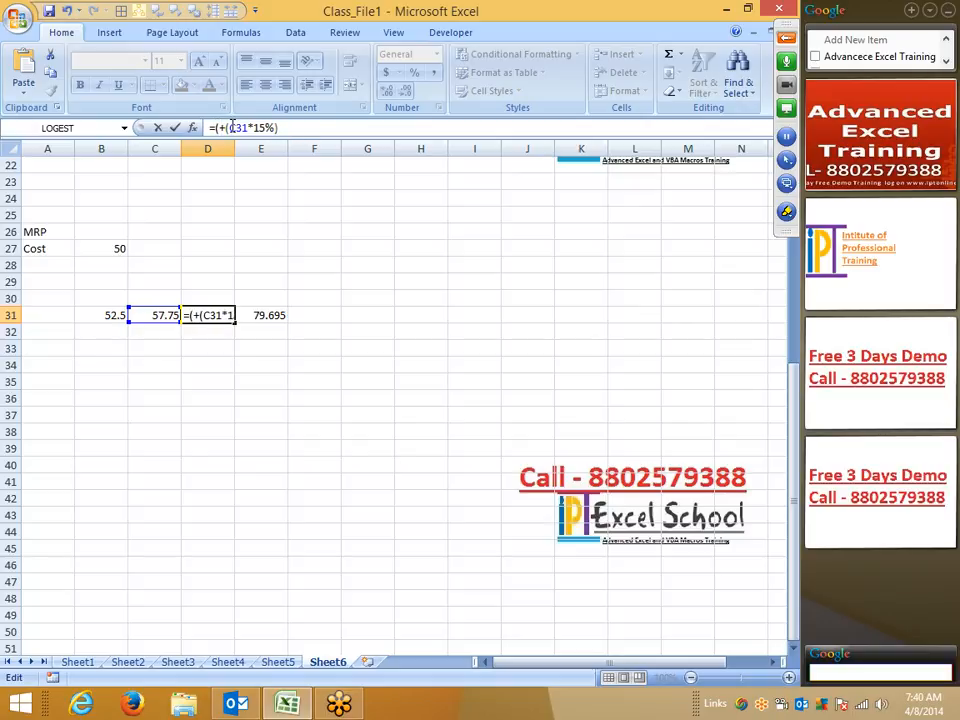
text())
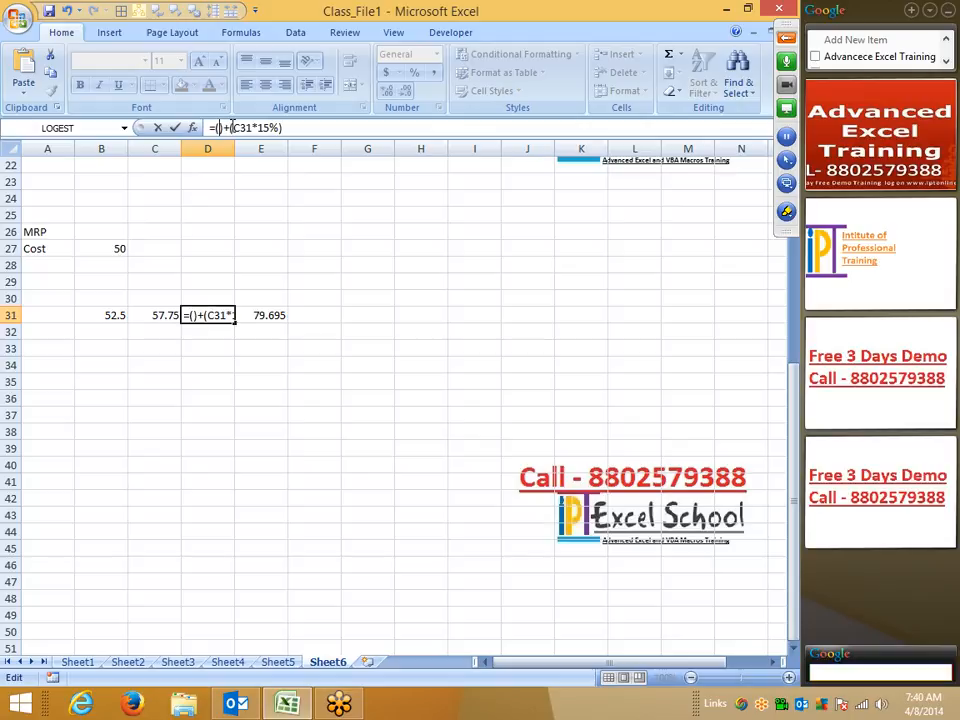
text(C31)
key(ctrl+Return)
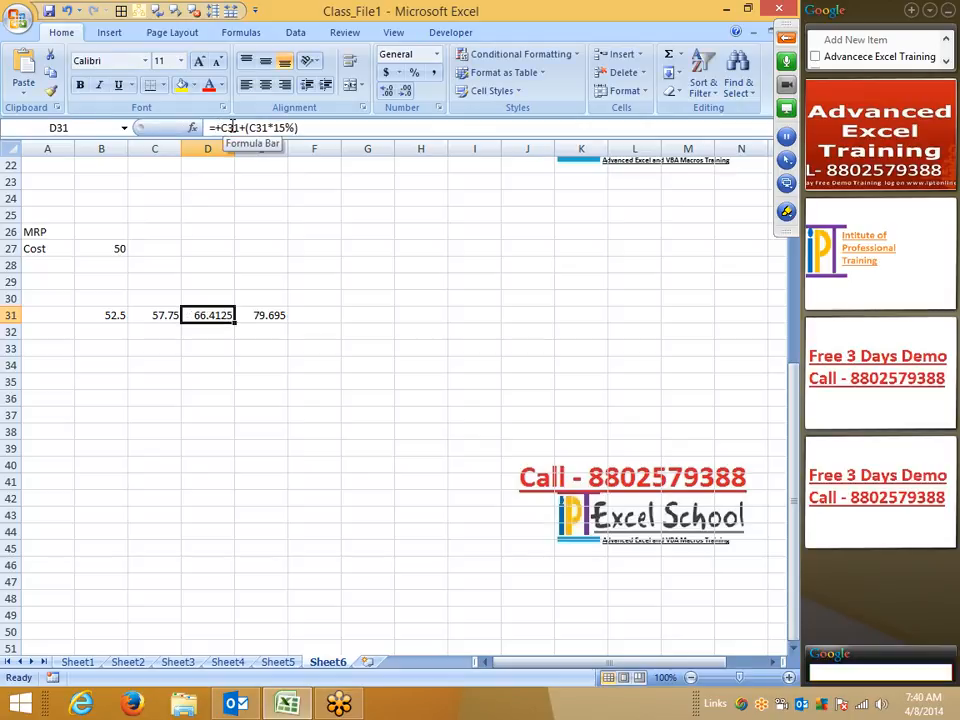
- Copy the expression (B27+(B27*5%))+(B31*10%) out of cell C31's formula without changing it
key(Left)
drag(214, 127, 404, 133)
key(ctrl+c)
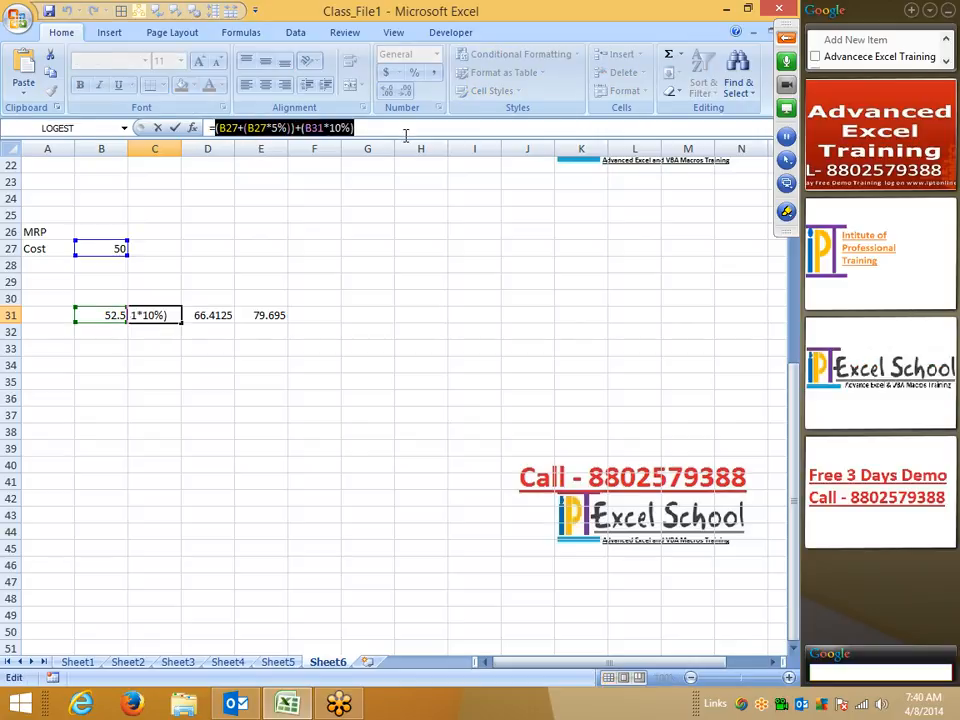
key(Escape)
key(Right)
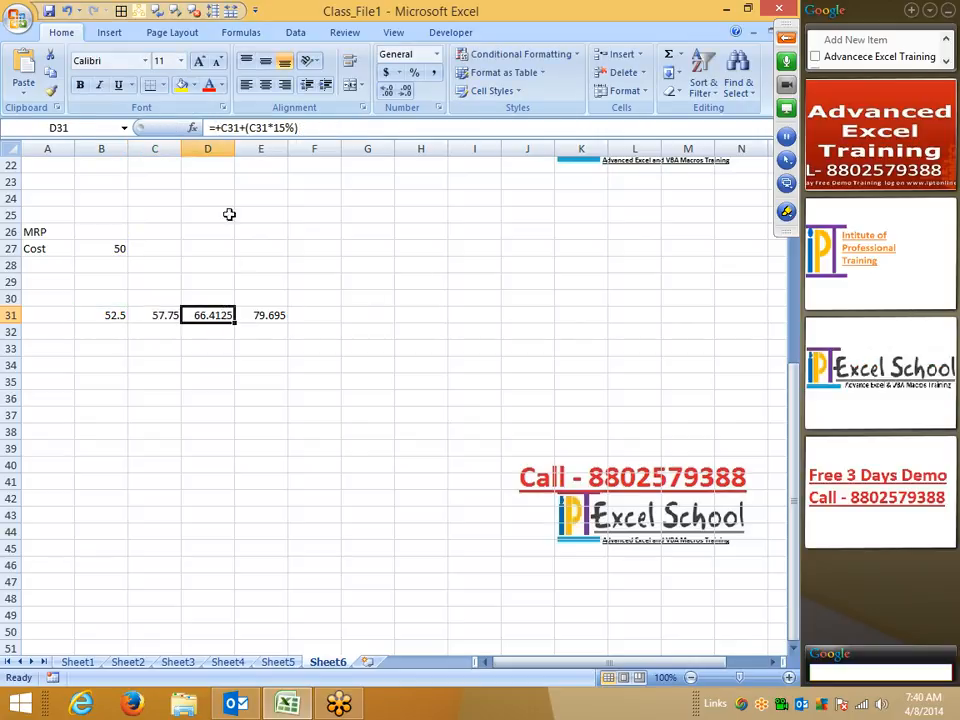
- Try replacing both C31 references in cell D31's formula with the copied expression in parentheses, and undo the change
click(217, 128)
key(Delete)
key(Delete)
key(Delete)
key(Delete)
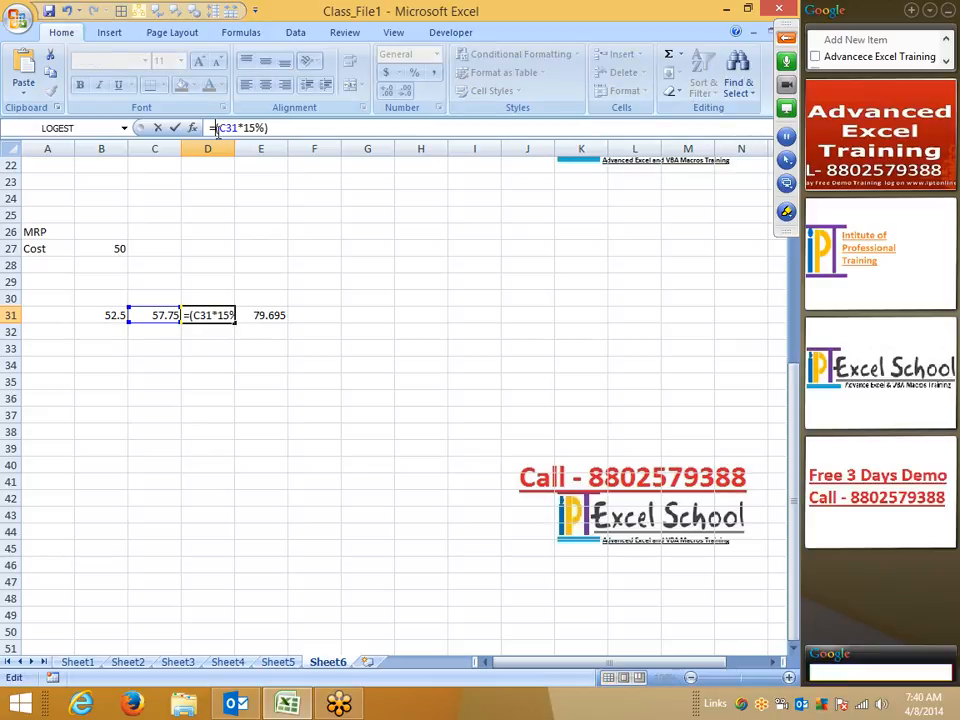
text(()
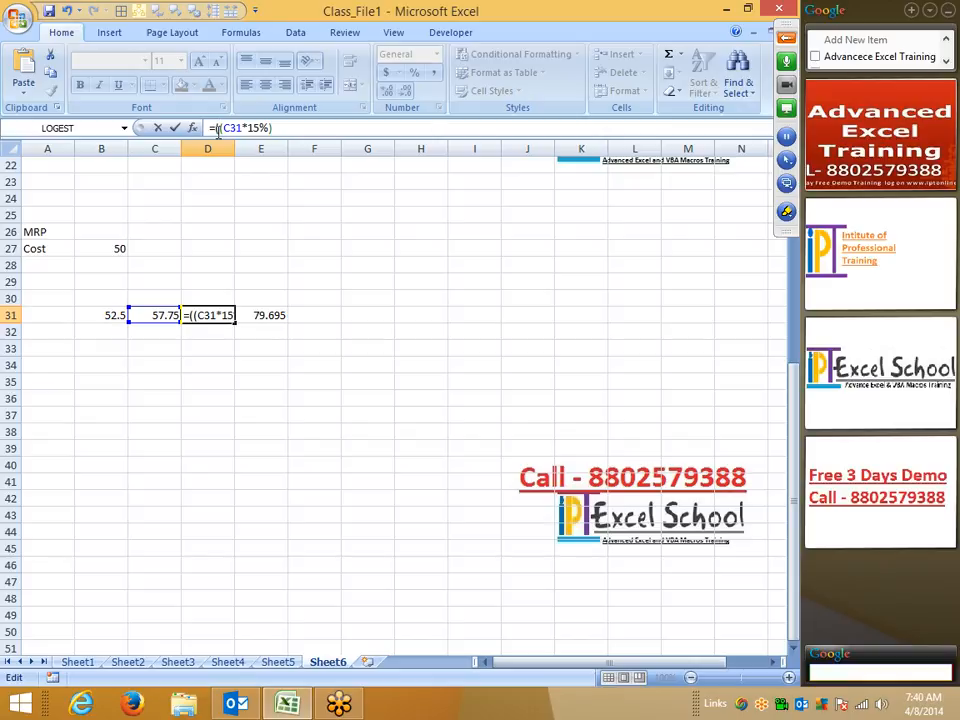
key(ctrl+v)
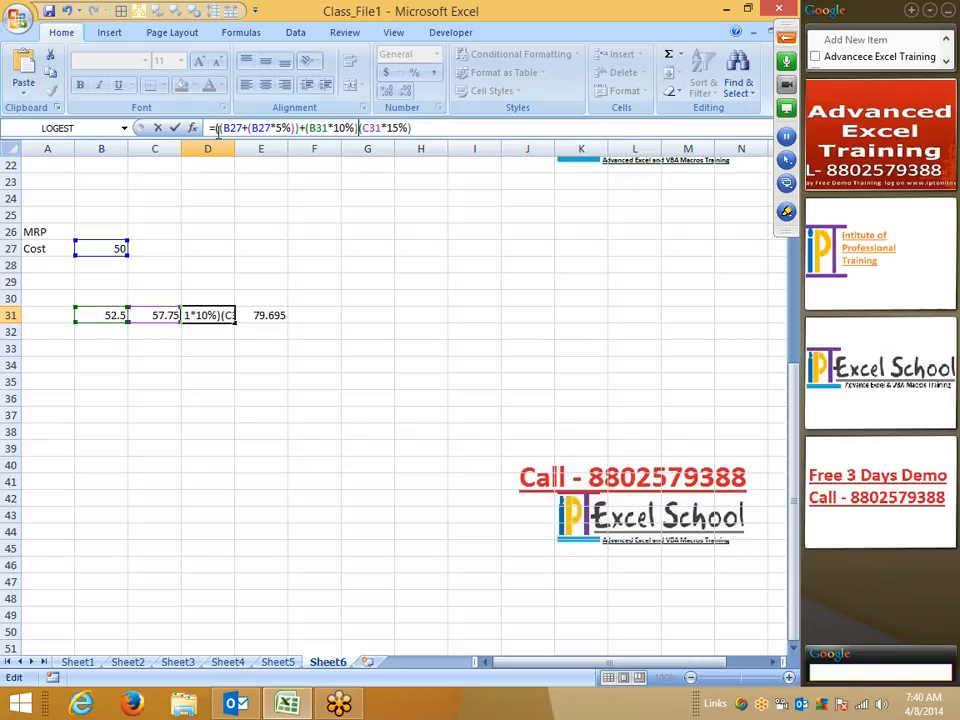
text())
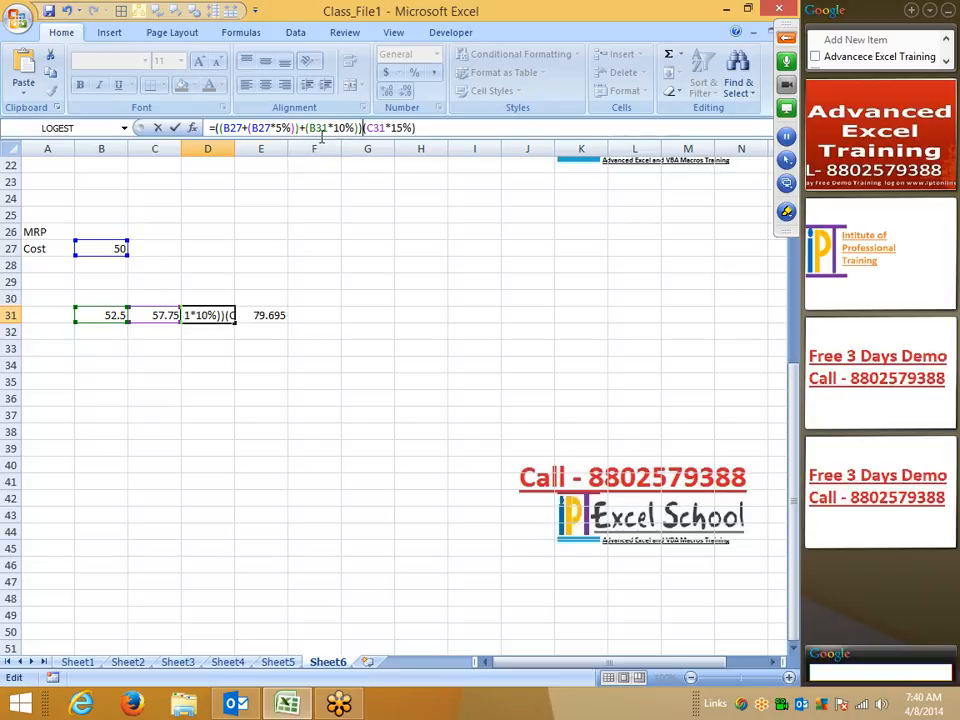
drag(368, 128, 384, 128)
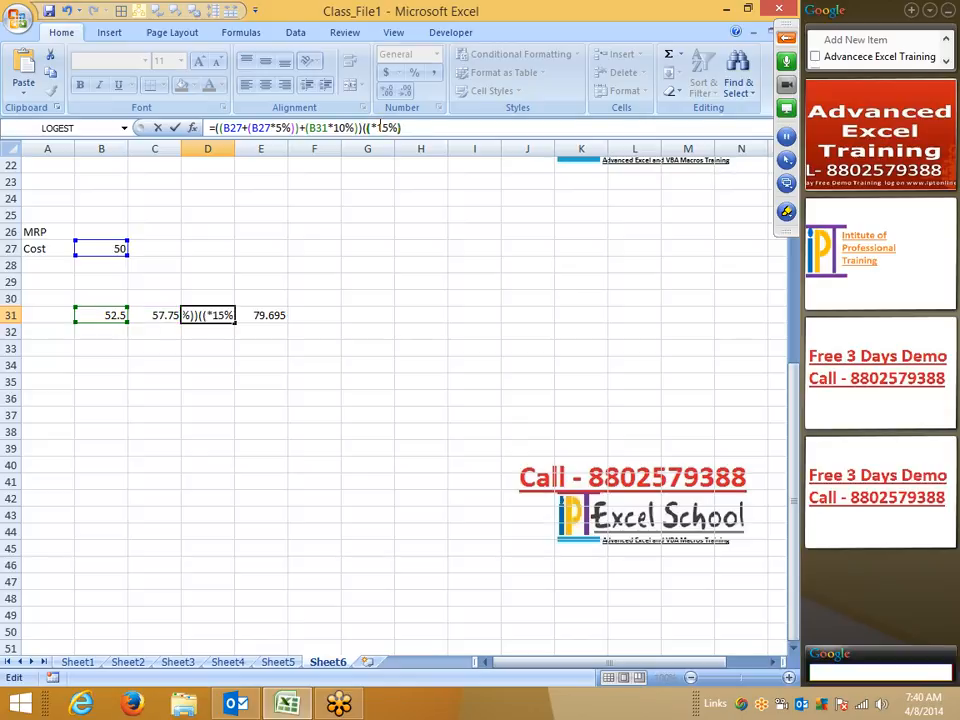
text(((B27+(B27*5%))+(B31*10%)))
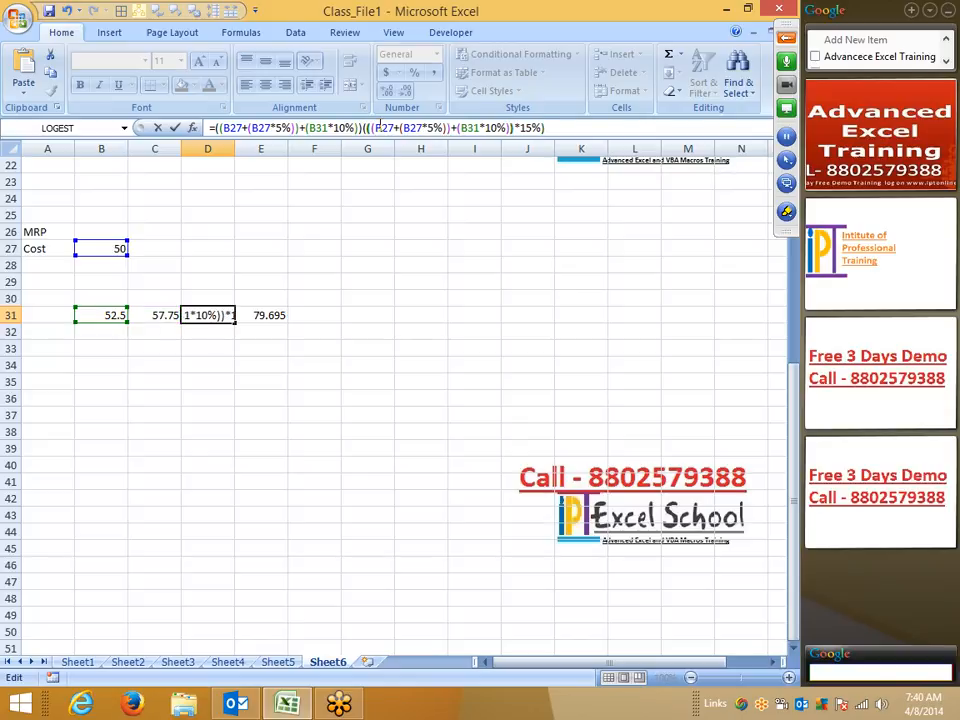
key(Return)
key(Return)
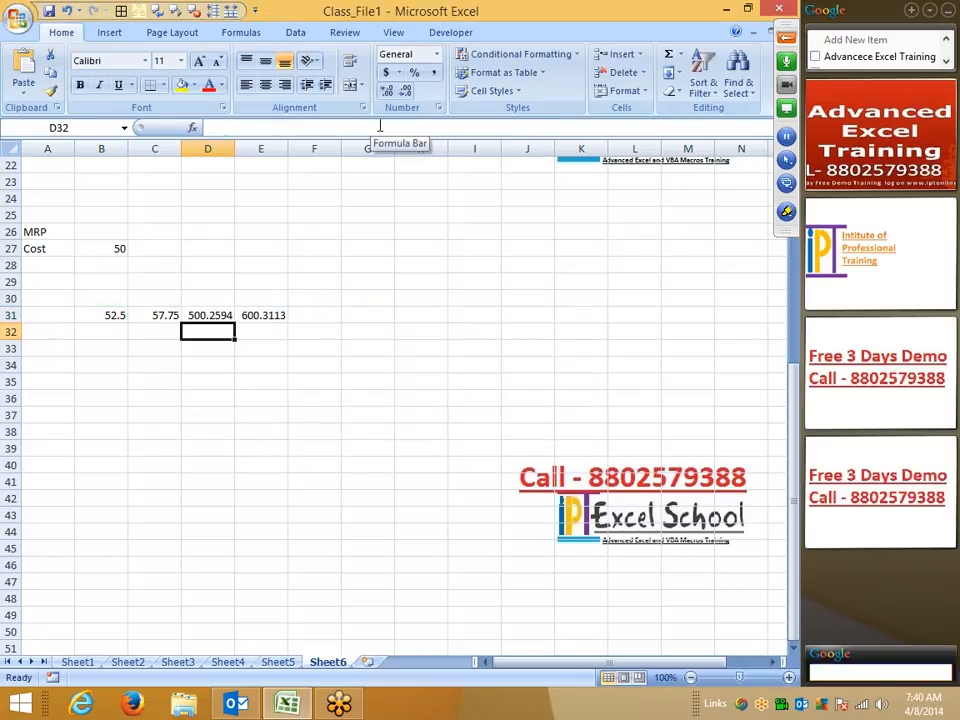
key(ctrl+z)
- Copy the expression B27+(B27*5%) from cell B31 again, leaving its formula unchanged
key(Left)
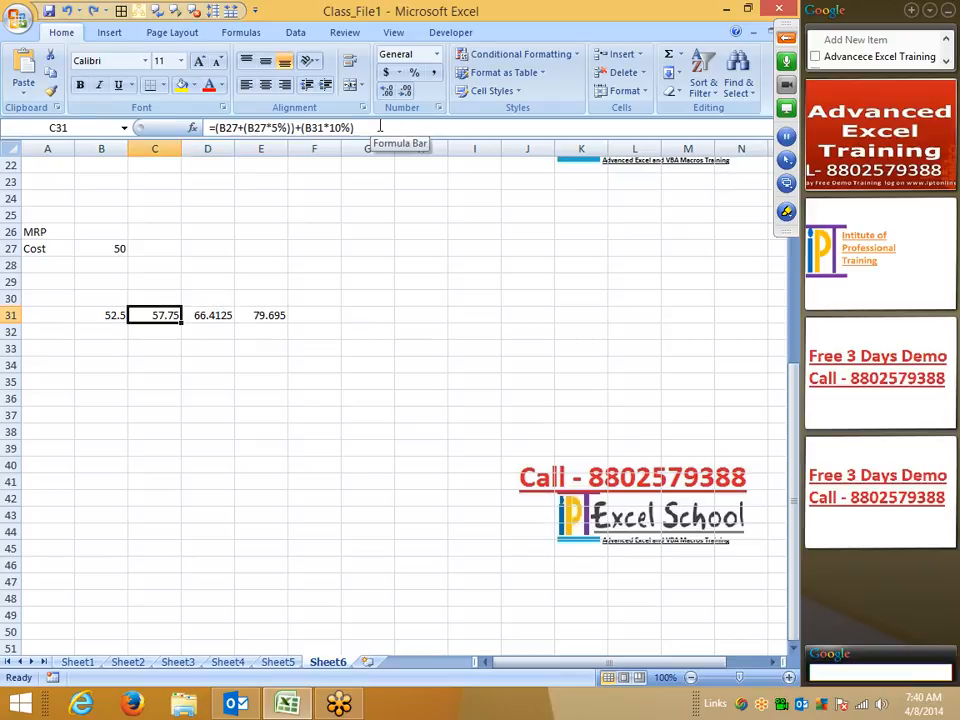
key(Left)
drag(288, 127, 215, 127)
key(ctrl+c)
key(Escape)
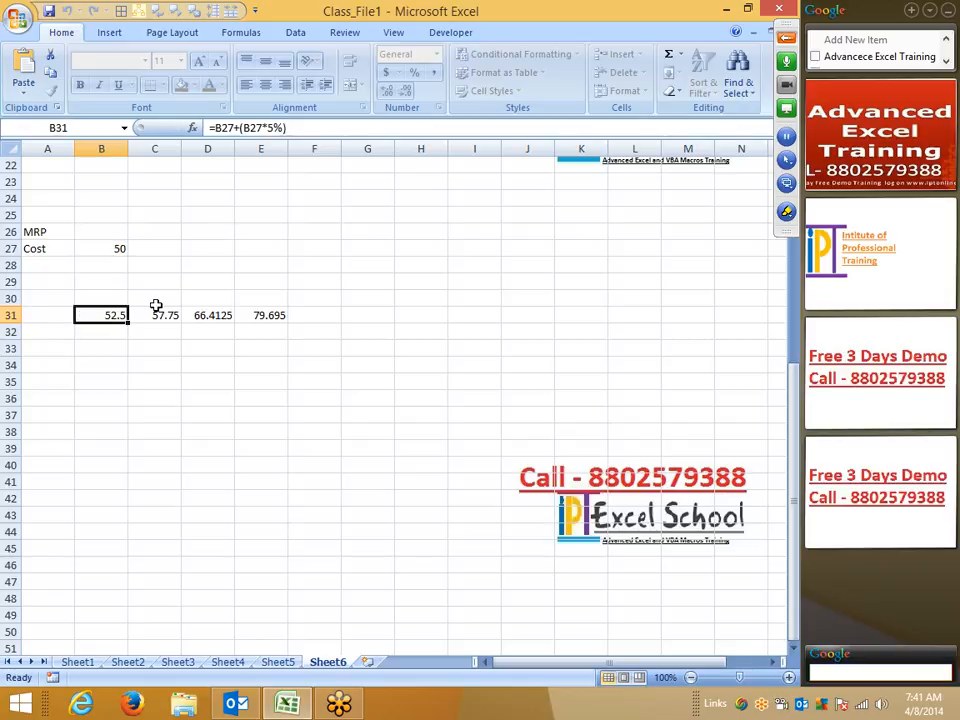
- Replace the remaining B31 reference in cell C31 with the parenthesized expression, making the formula =(B27+(B27*5%))+((B27+(B27*5%))*10%)
click(154, 312)
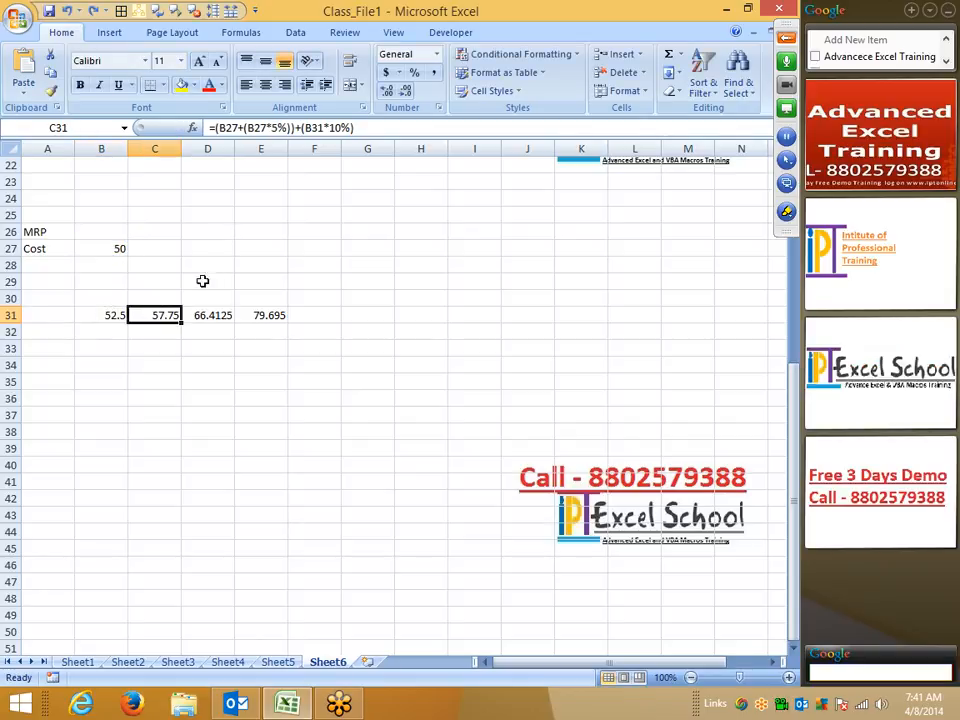
click(233, 128)
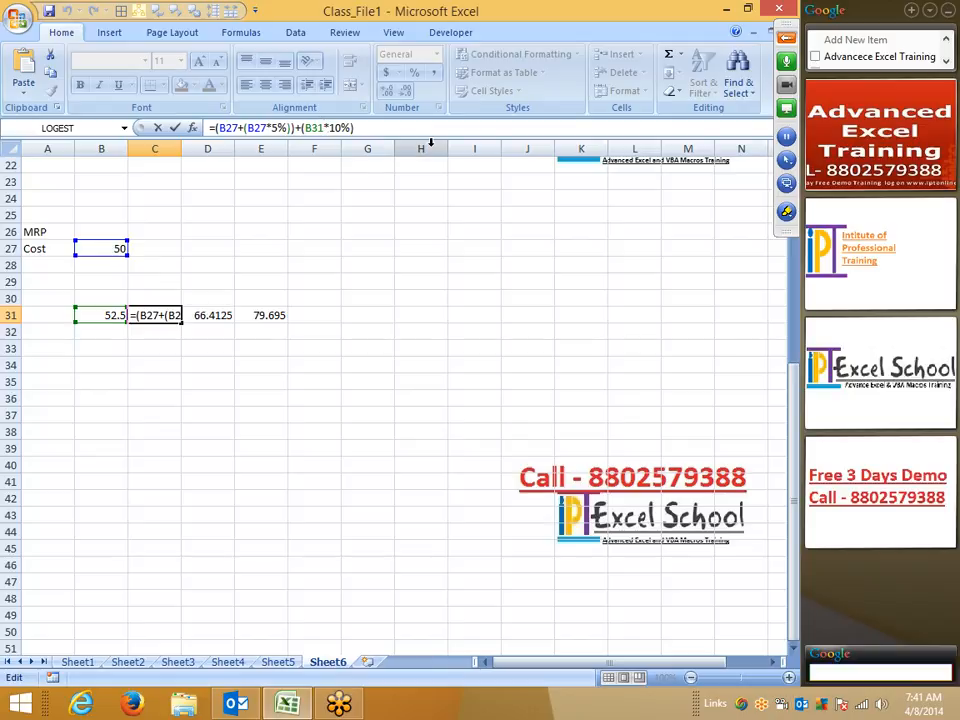
key(BackSpace)
key(BackSpace)
key(BackSpace)
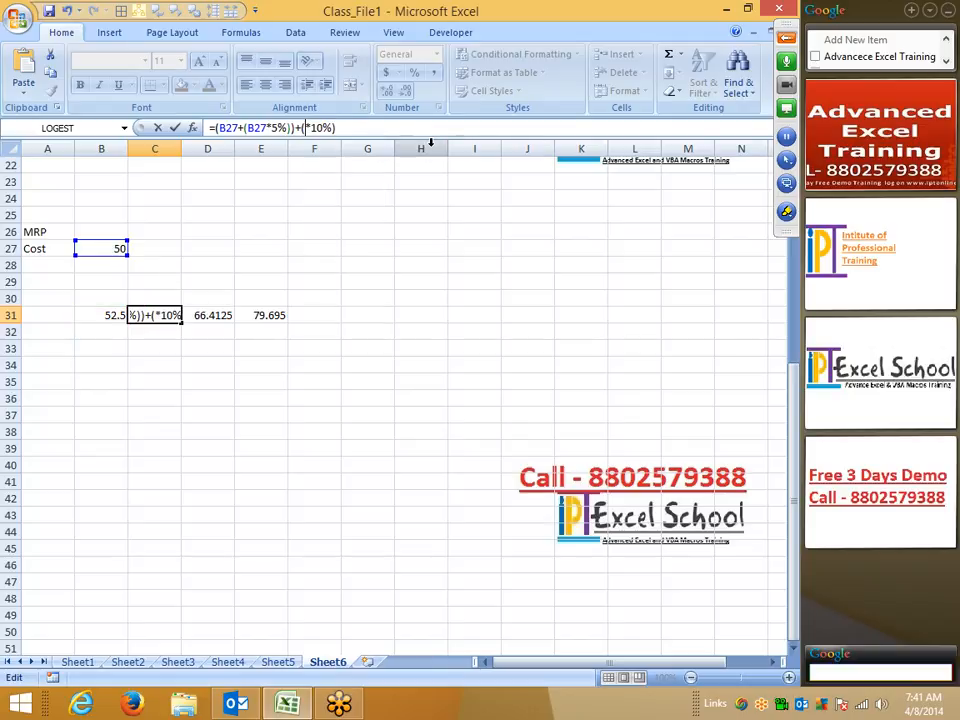
text(())
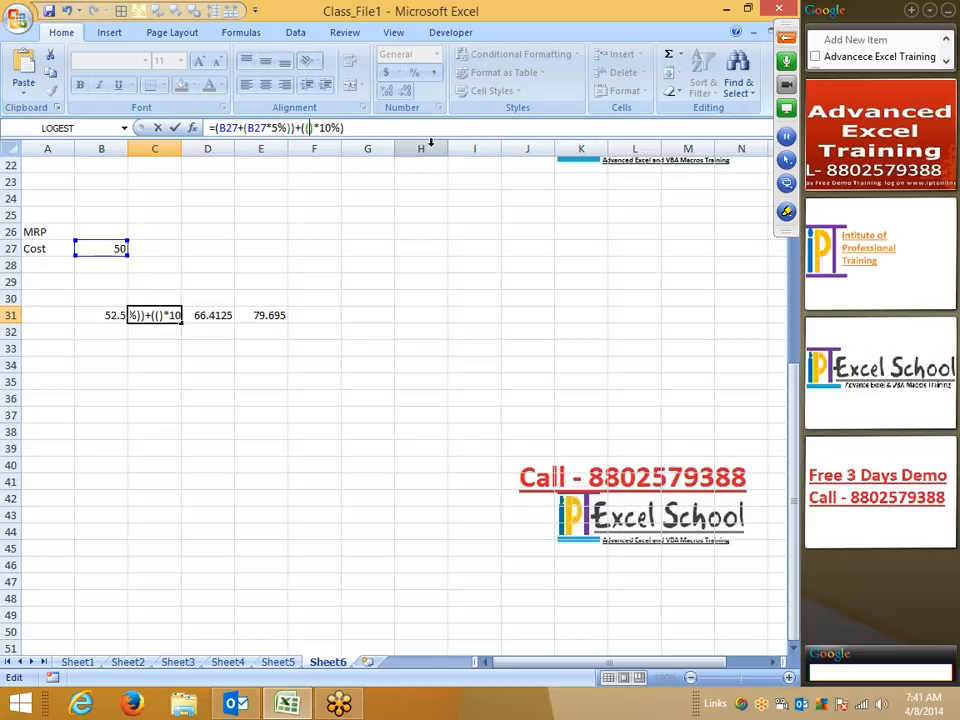
key(ctrl+v)
key(Return)
- Copy the full expression after the equals sign in cell C31's formula, (B27+(B27*5%))+((B27+(B27*5%))*10%)
key(Up)
click(422, 128)
drag(422, 128, 212, 128)
key(ctrl+c)
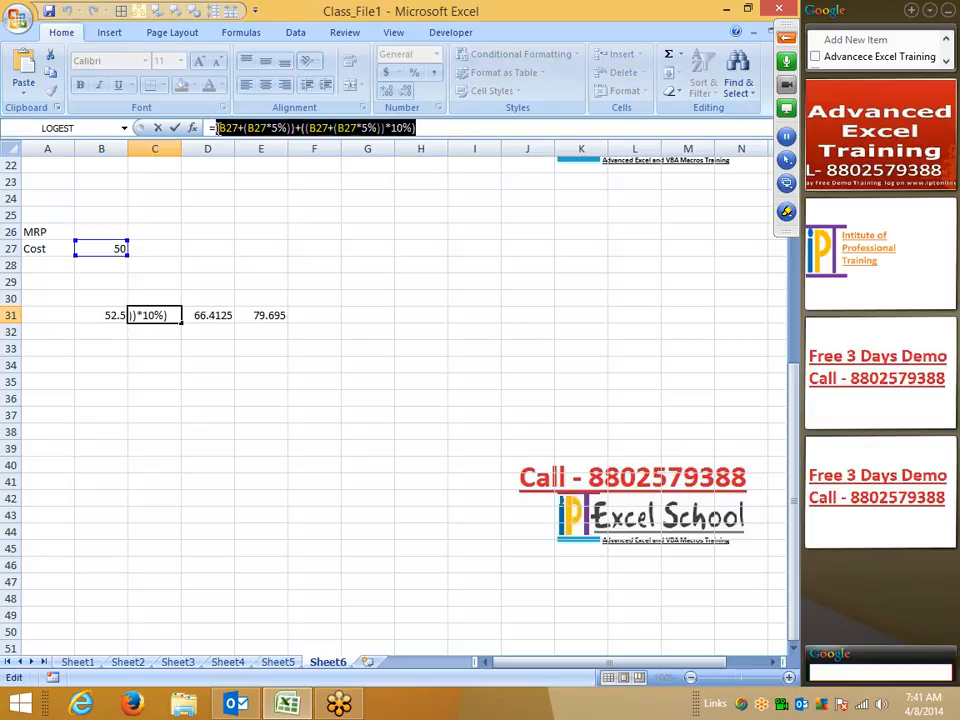
- Replace the leading +C31 reference in cell D31's formula with the copied C31 expression enclosed in parentheses
key(Escape)
double_click(167, 314)
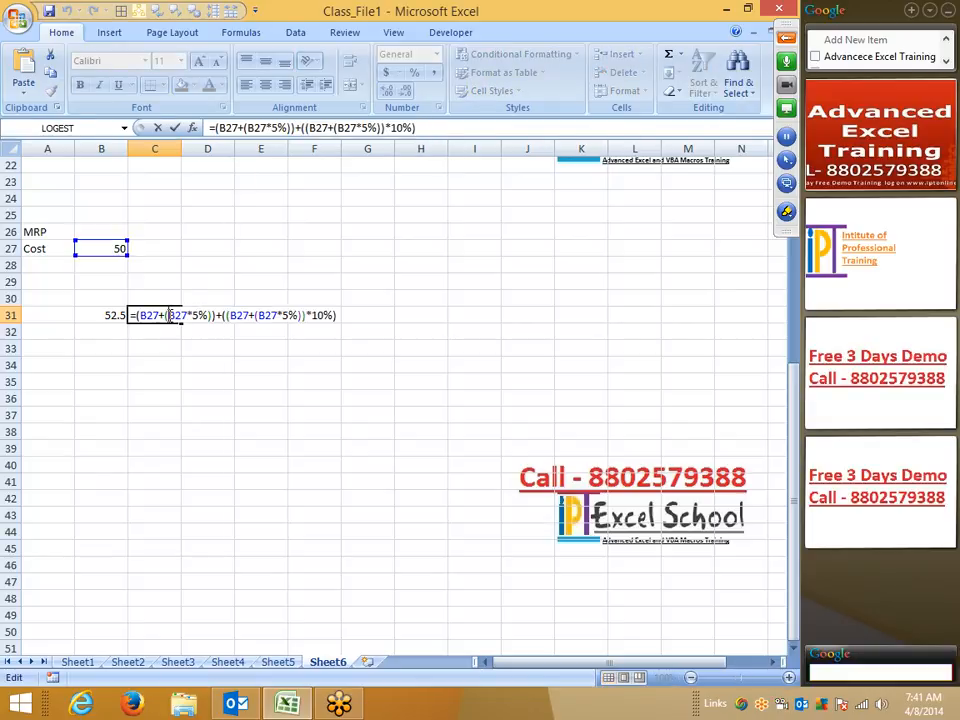
key(Escape)
click(213, 314)
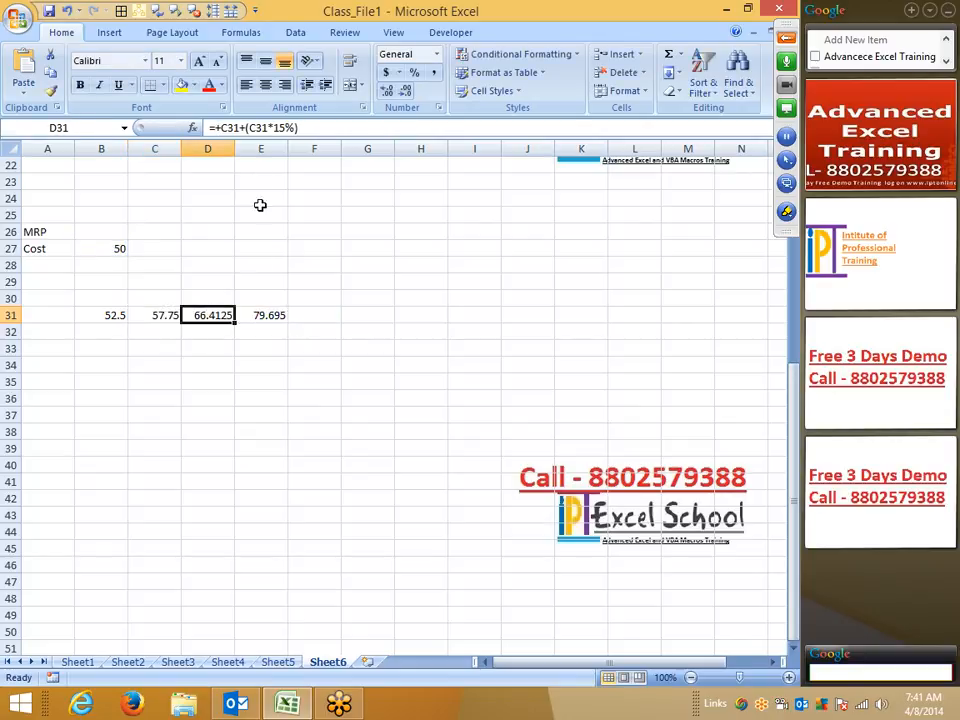
double_click(231, 128)
key(Delete)
key(Delete)
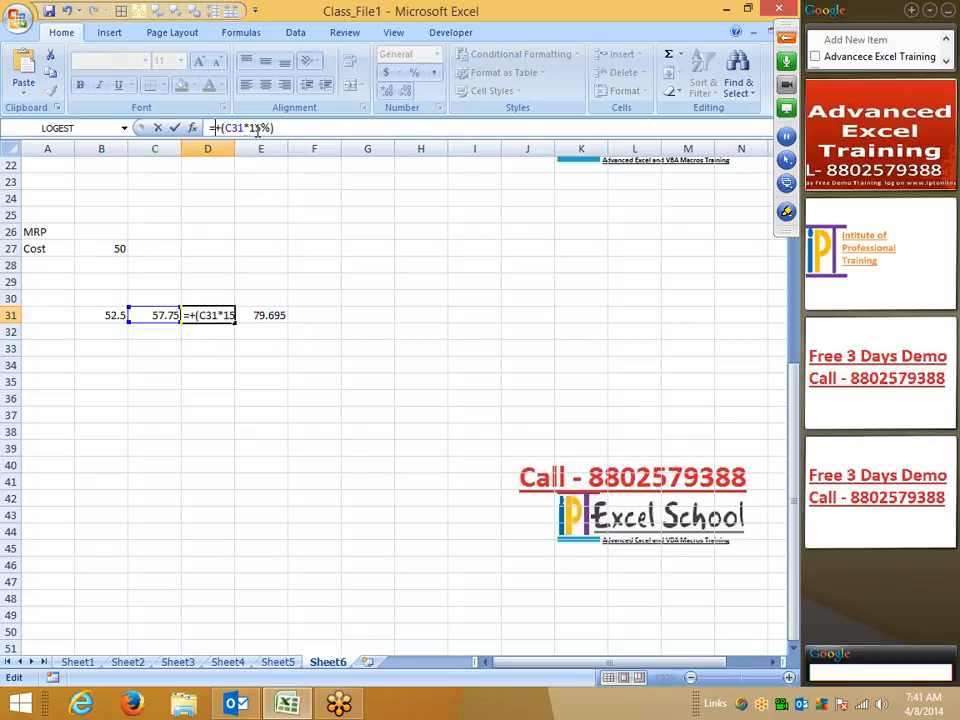
key(Left)
text(())
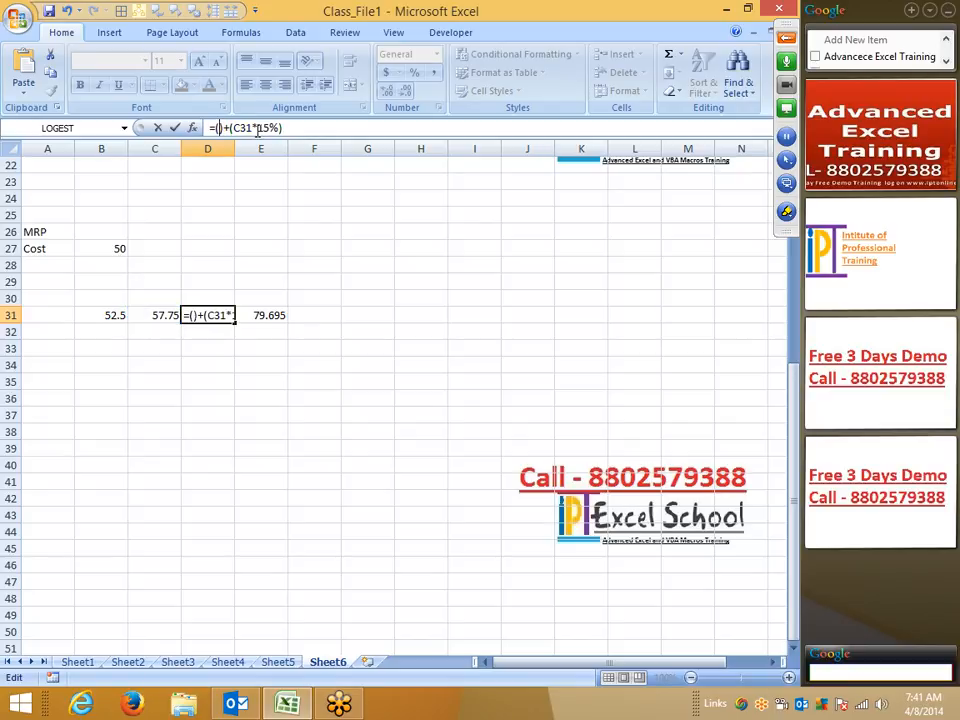
key(ctrl+v)
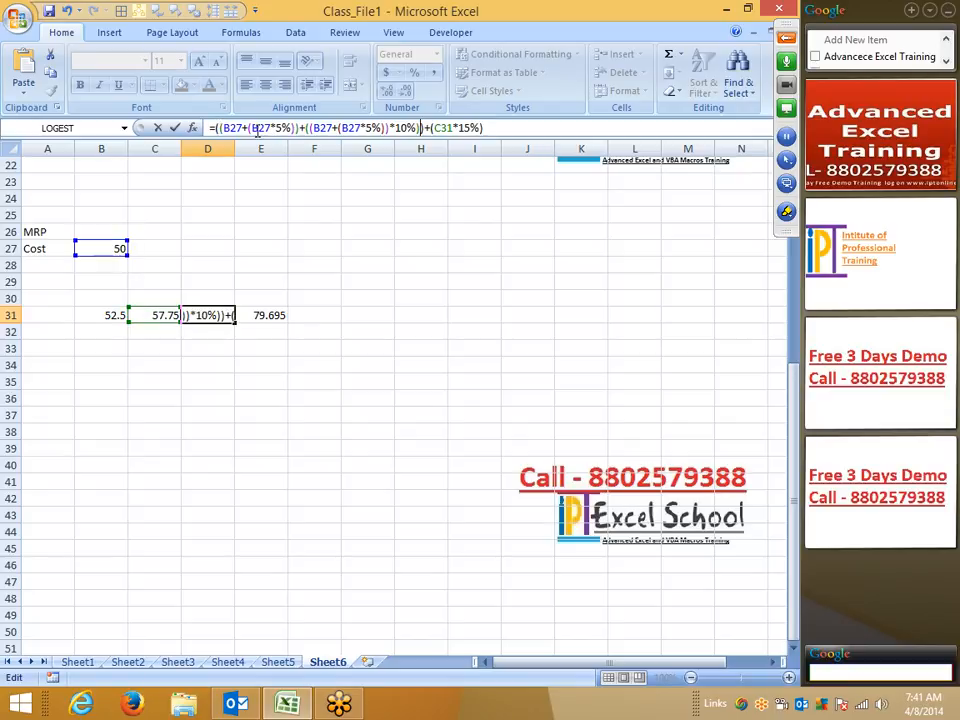
- Replace the remaining C31 reference before *15% in cell D31's formula with the same parenthesized expression and enter the formula
double_click(447, 132)
text(())
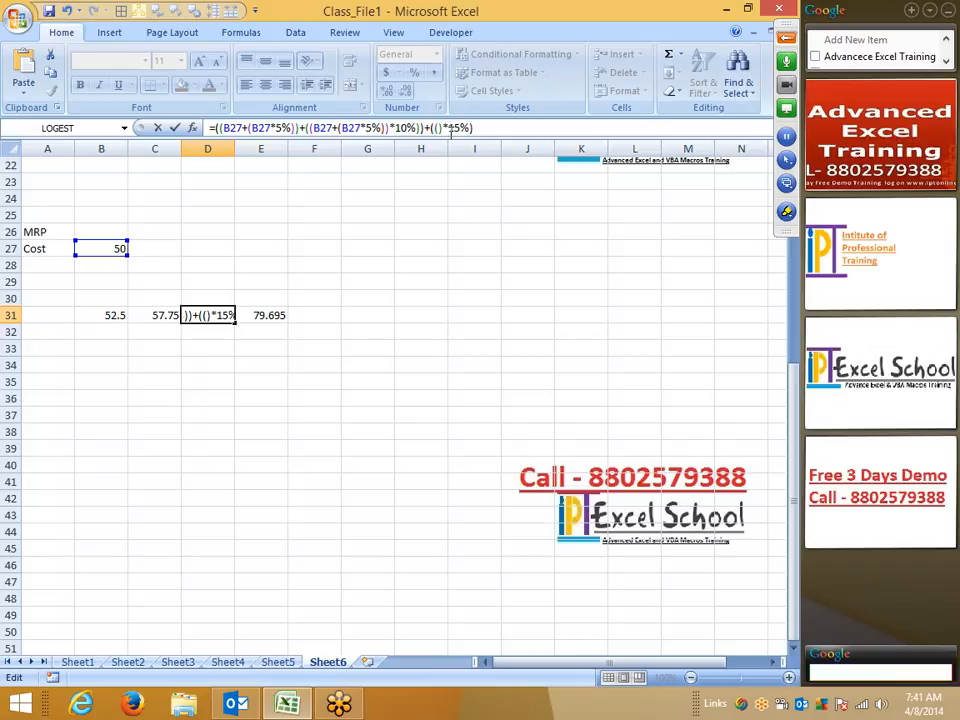
key(ctrl+v)
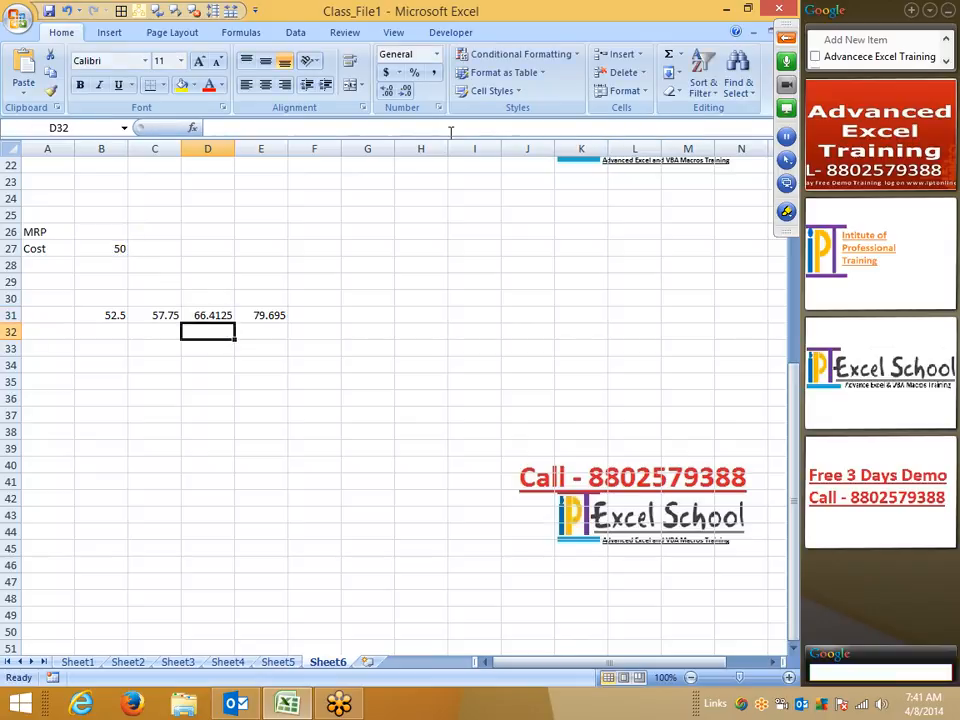
key(Up)
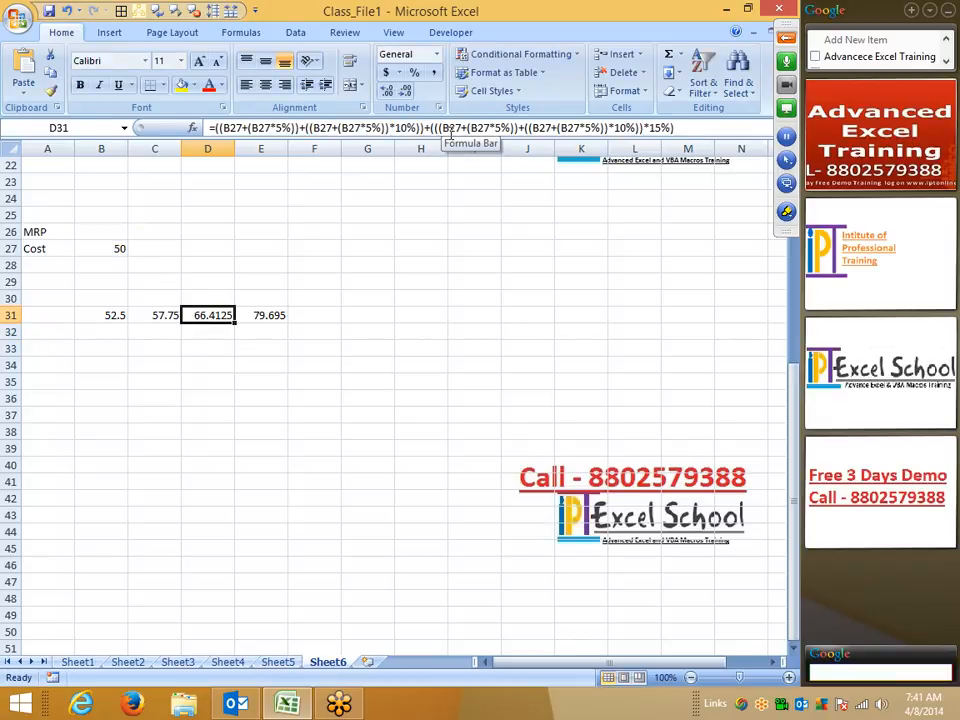
- Enlarge the formula bar to two lines and copy cell D31's full expression after the equals sign, leaving the formula unchanged
click(678, 145)
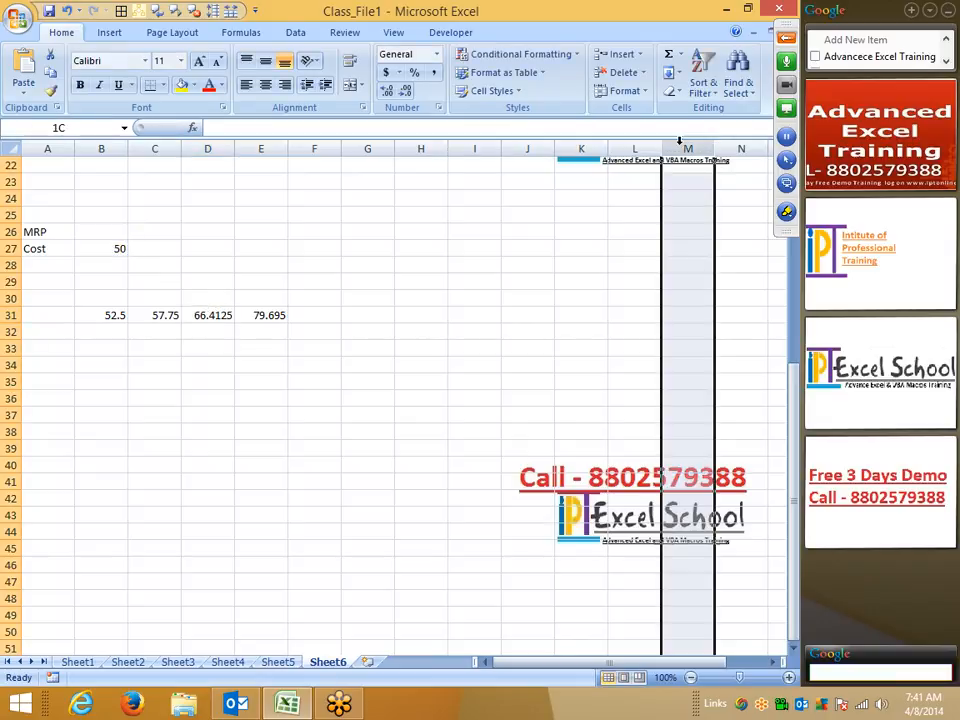
click(201, 316)
click(451, 141)
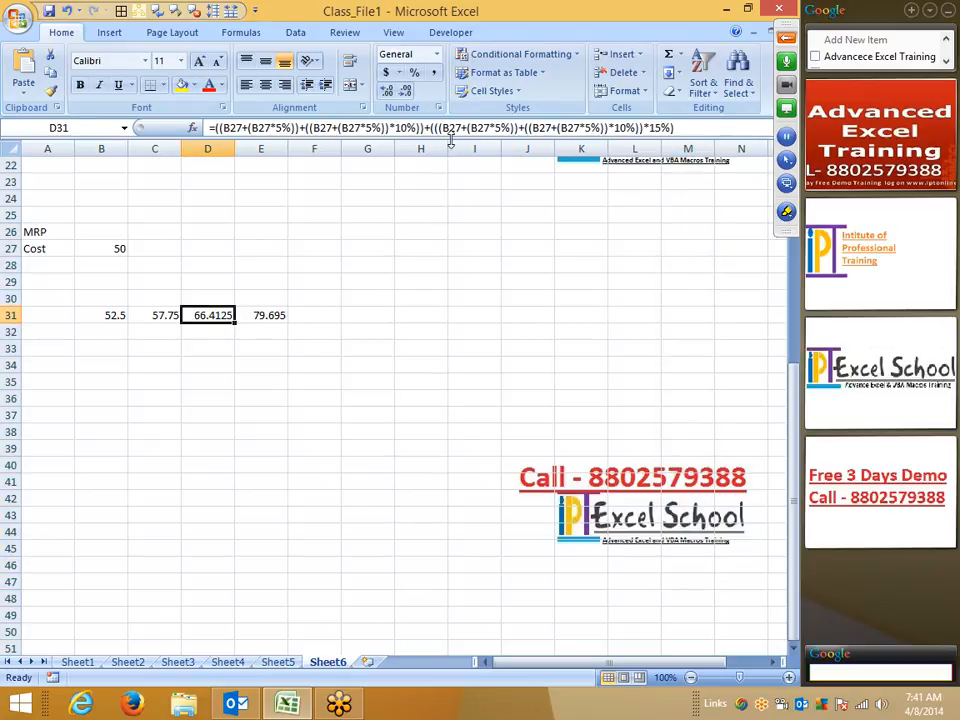
drag(451, 138, 451, 155)
drag(680, 128, 214, 130)
key(ctrl+c)
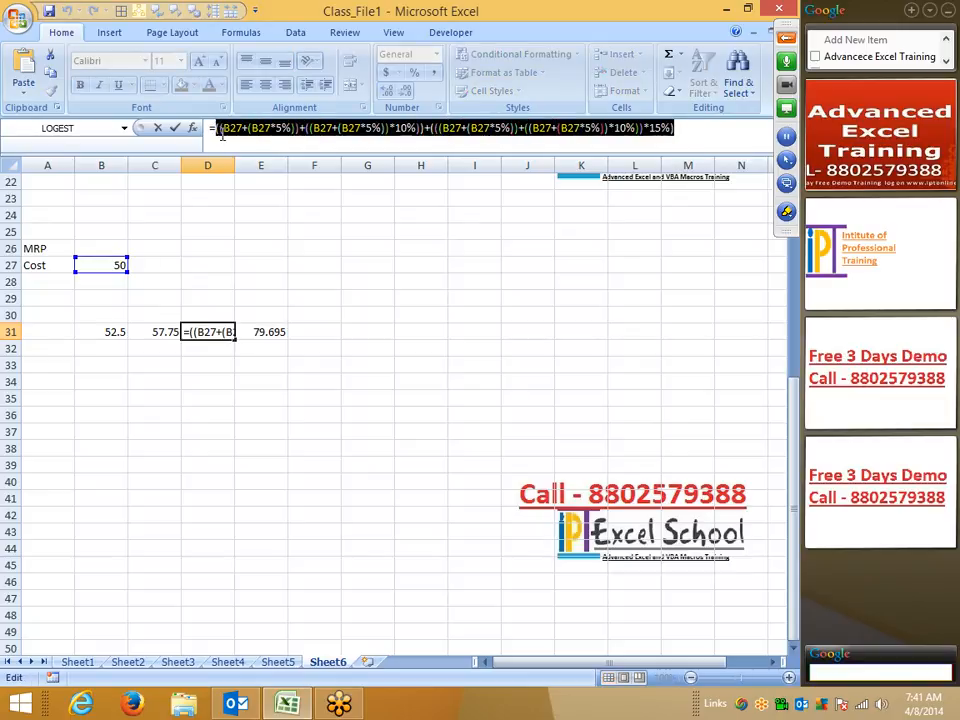
key(Escape)
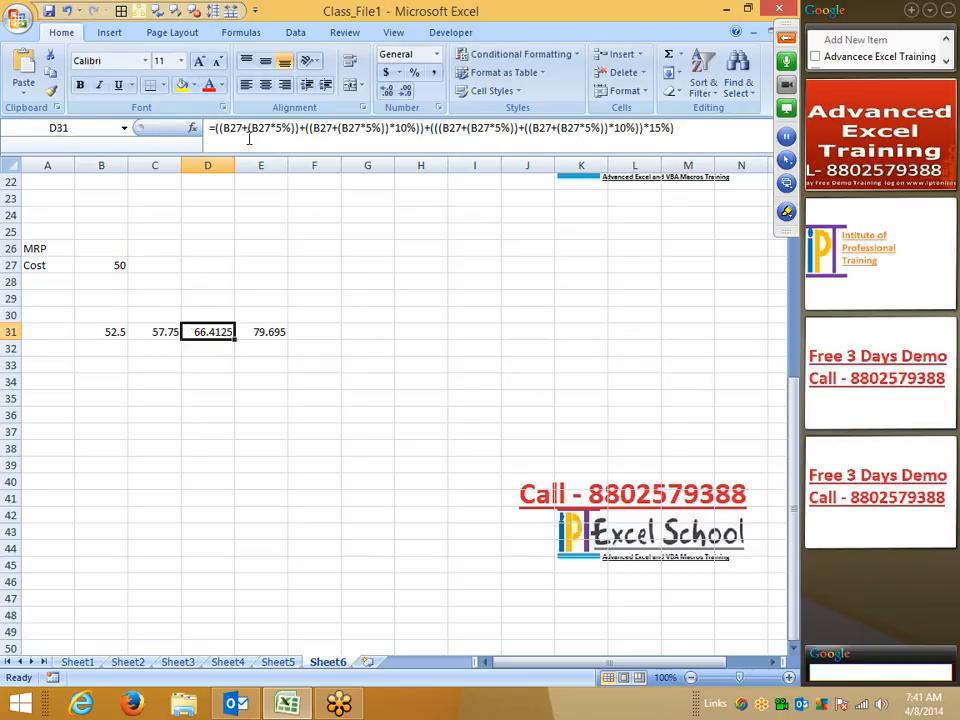
- Replace both D31 references in cell E31's formula with the copied expression in parentheses, keeping the 20% markup
click(256, 332)
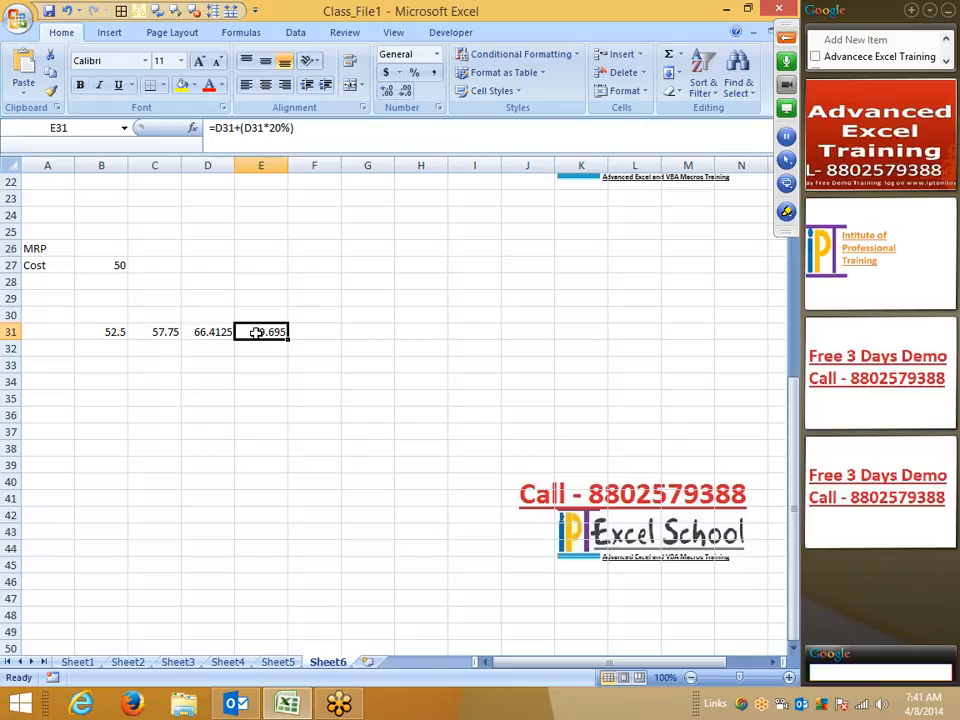
double_click(222, 130)
text(())
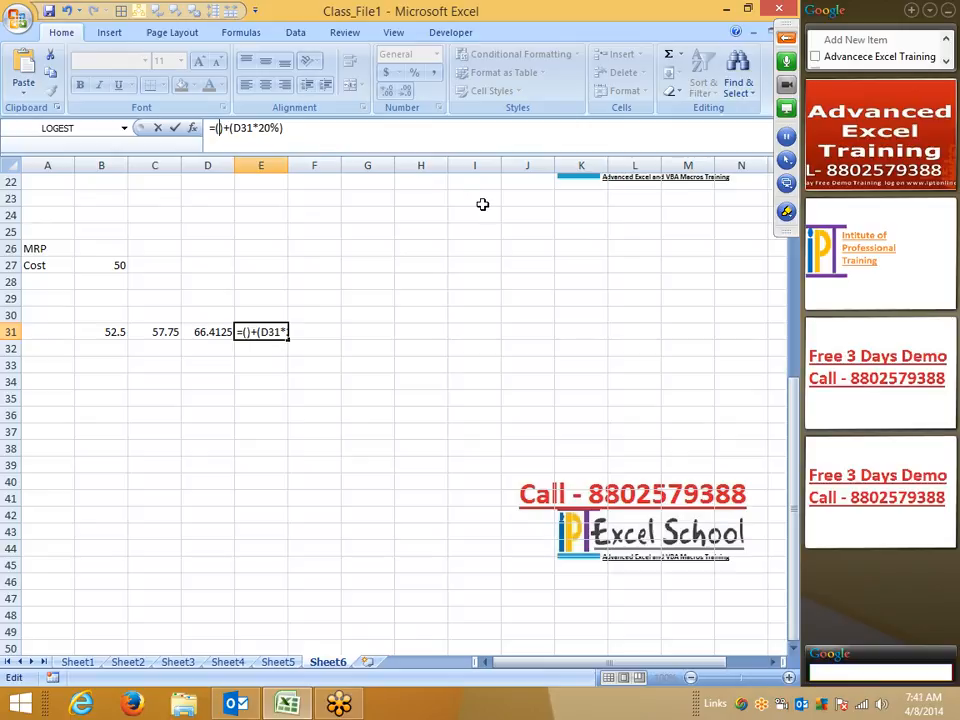
key(ctrl+v)
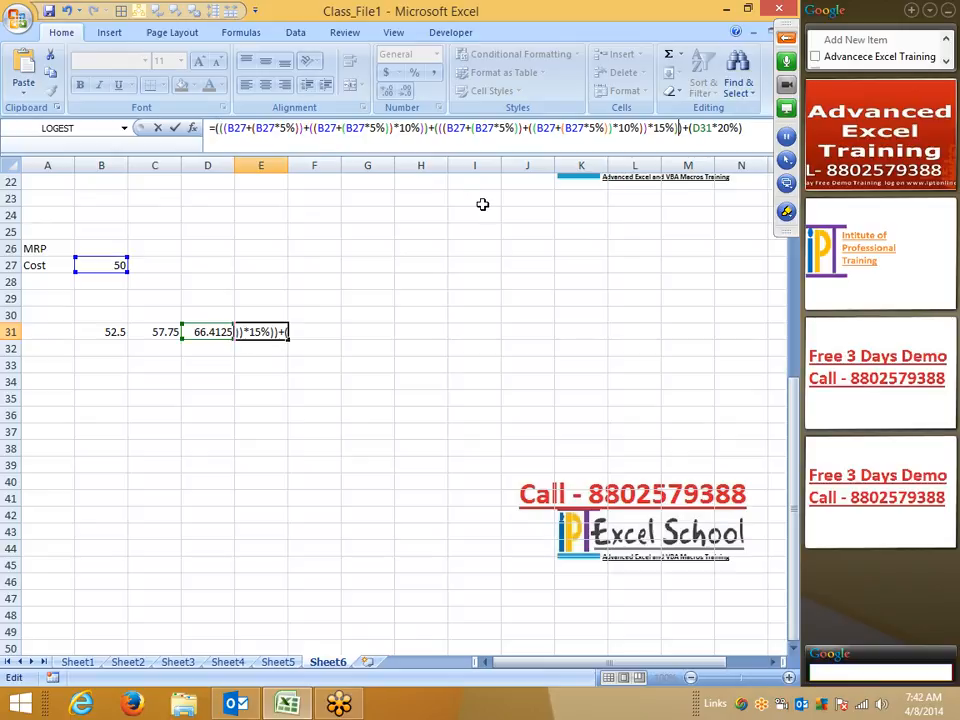
double_click(704, 130)
text(())
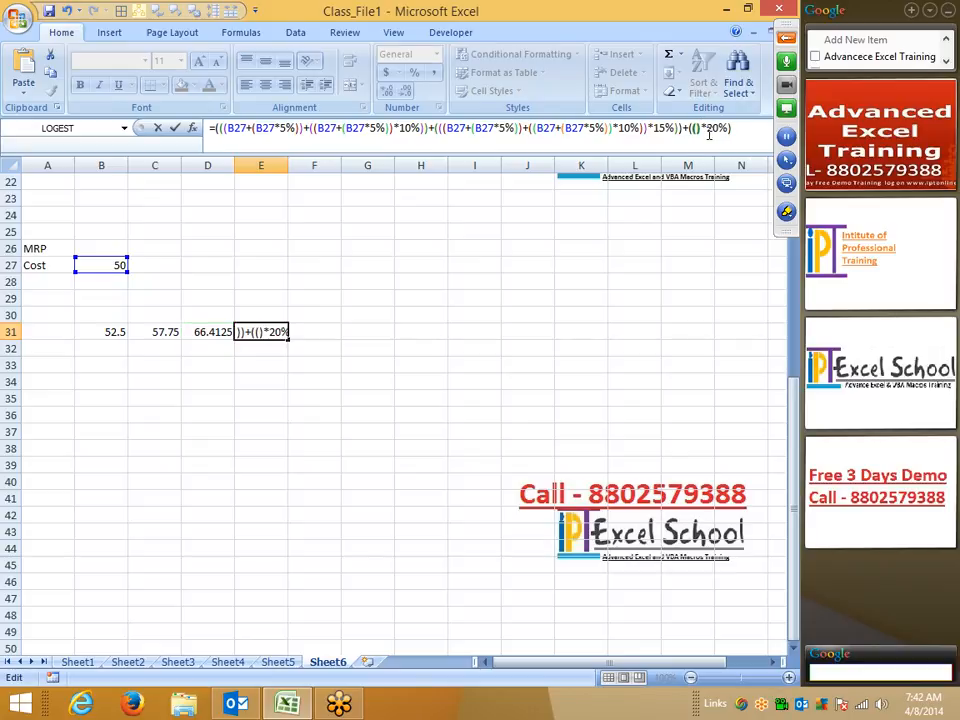
key(ctrl+v)
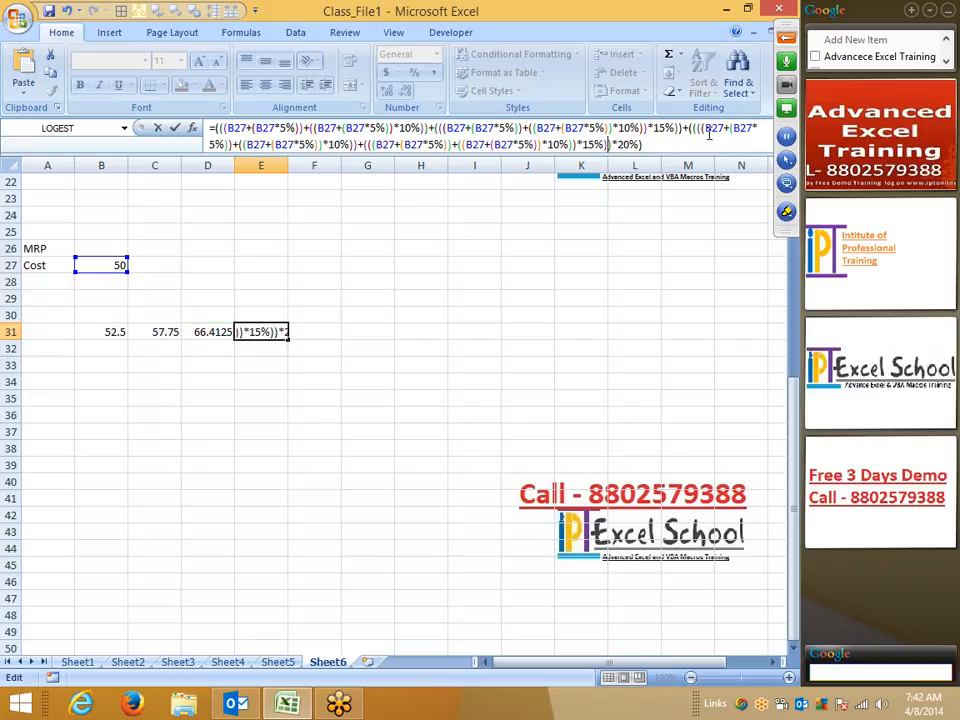
key(Return)
- Clear the helper formulas in cells B31:D31
key(Up)
key(Left)
key(shift+Left)
key(shift+Left)
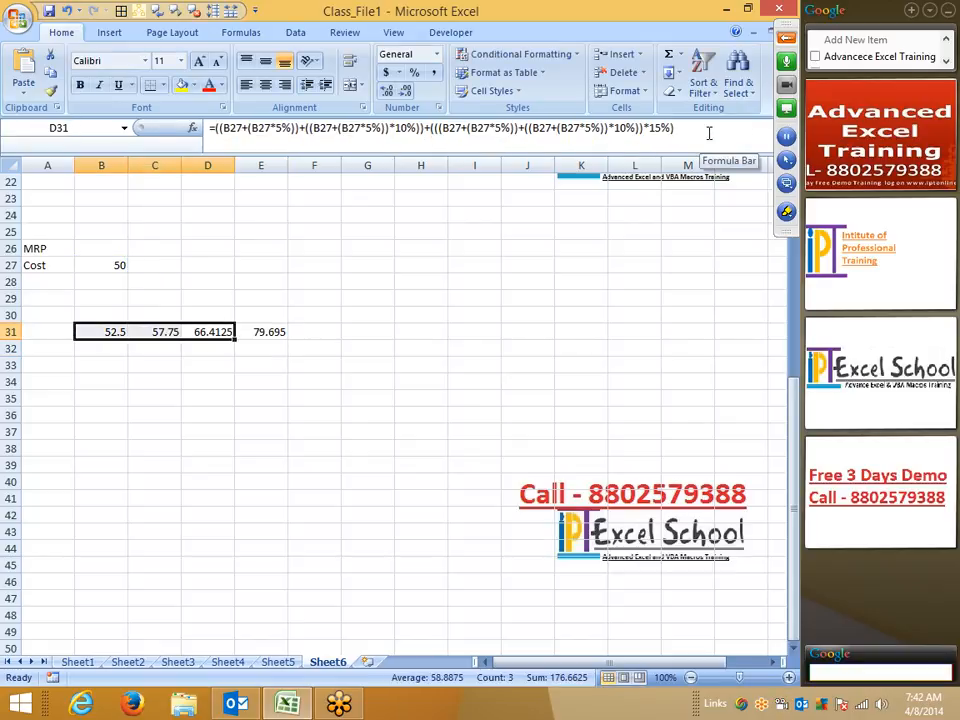
key(Delete)
- Move the nested MRP formula from cell E31 to cell C27, beside the cost
key(Right)
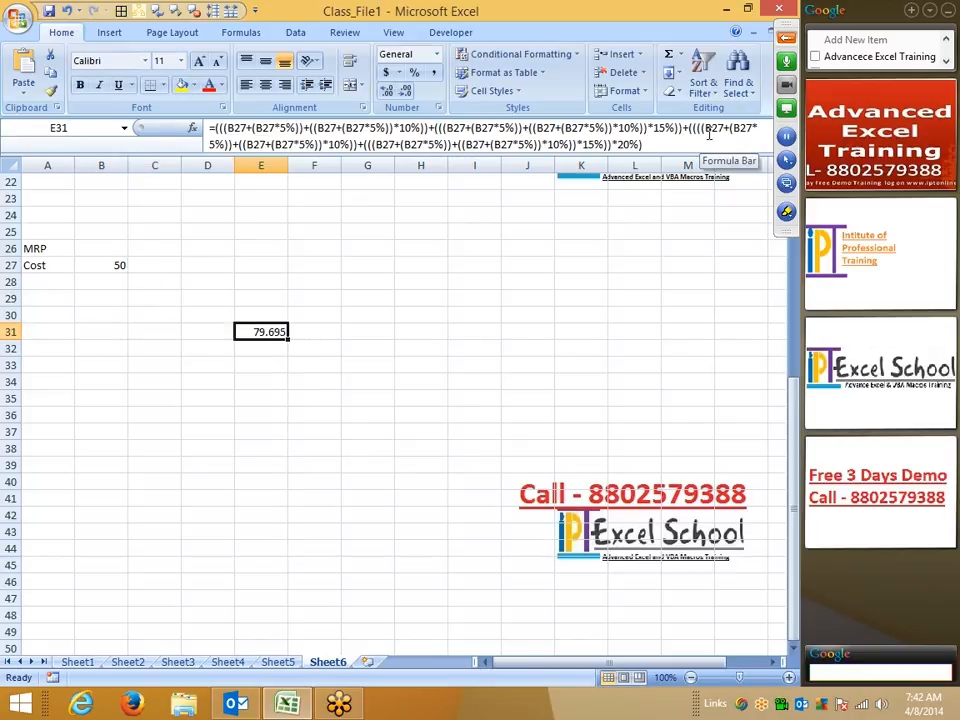
key(ctrl+c)
key(Left)
key(Left)
key(Up)
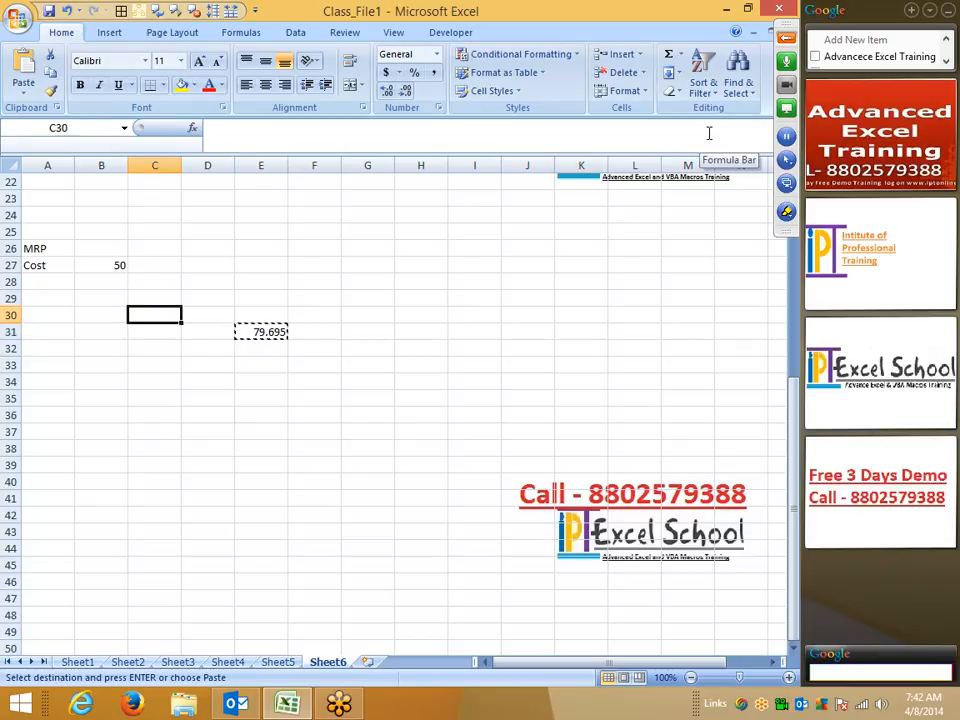
key(Up)
key(Up)
key(Up)
key(Return)
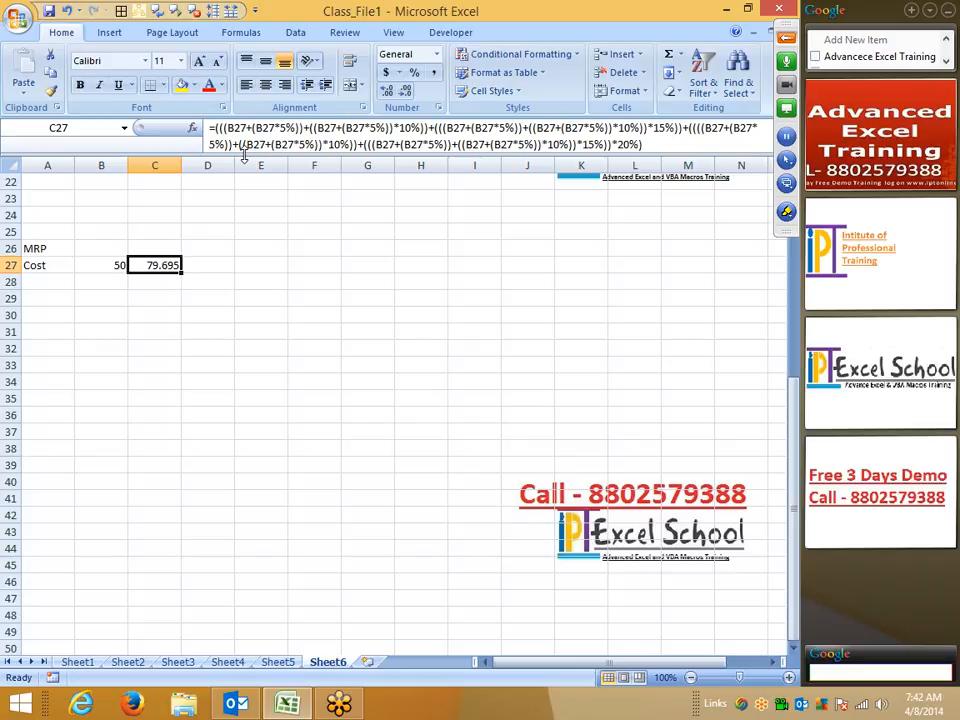
- Review the sheet from its first row and select the arithmetic operator list in F1:F5
scroll(250, 440, up, 4)
scroll(331, 563, up, 3)
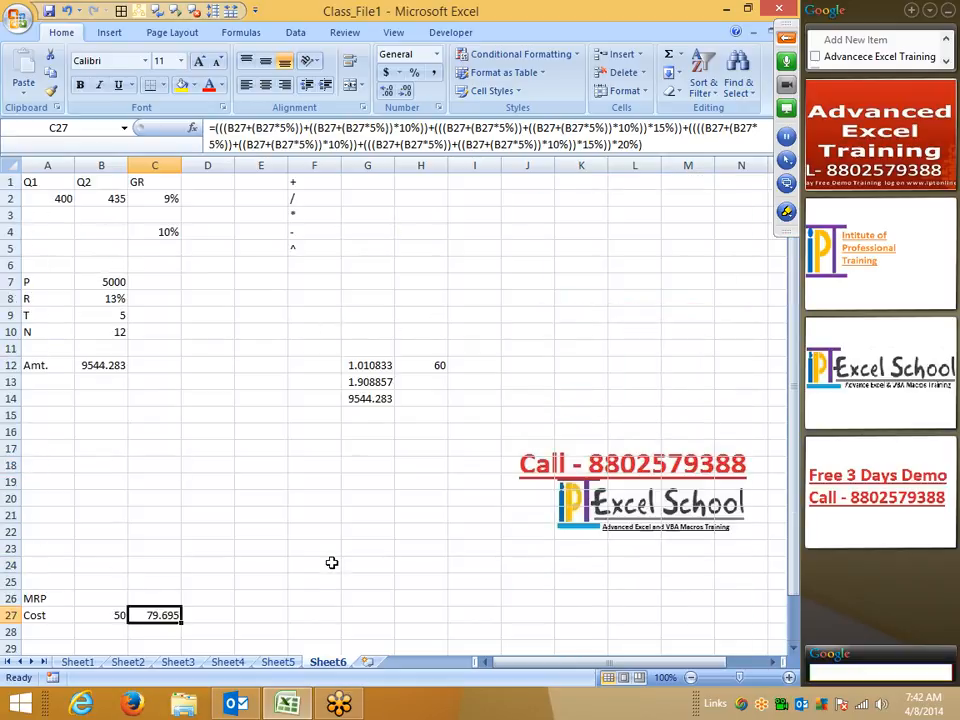
drag(306, 182, 297, 243)
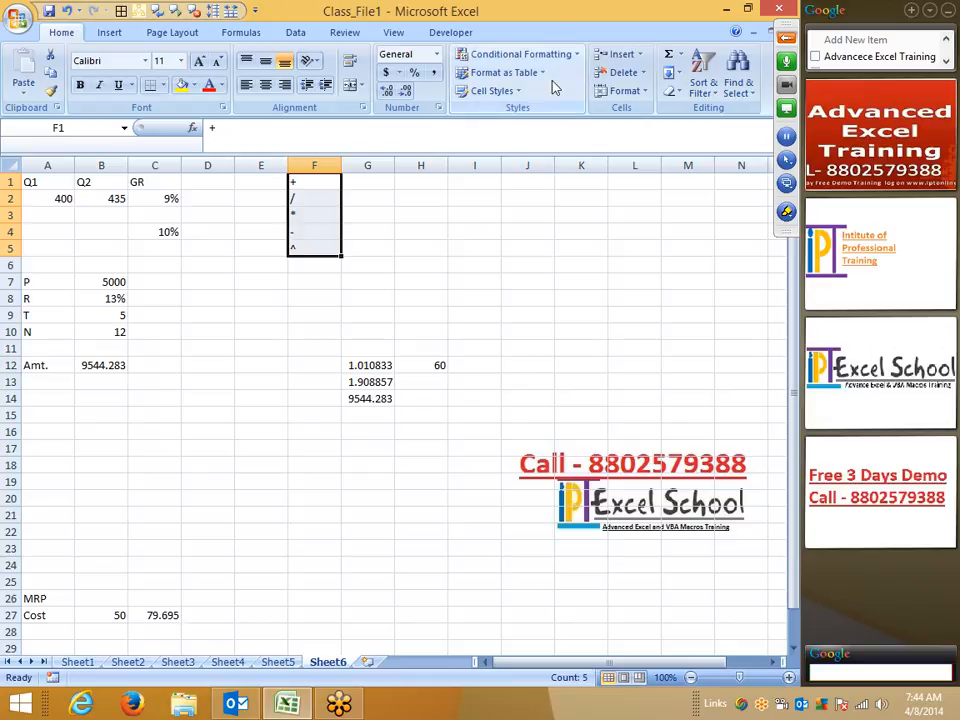
- Switch to the GoToMeeting control panel, stop the session recording and end the meeting for all attendees
click(786, 36)
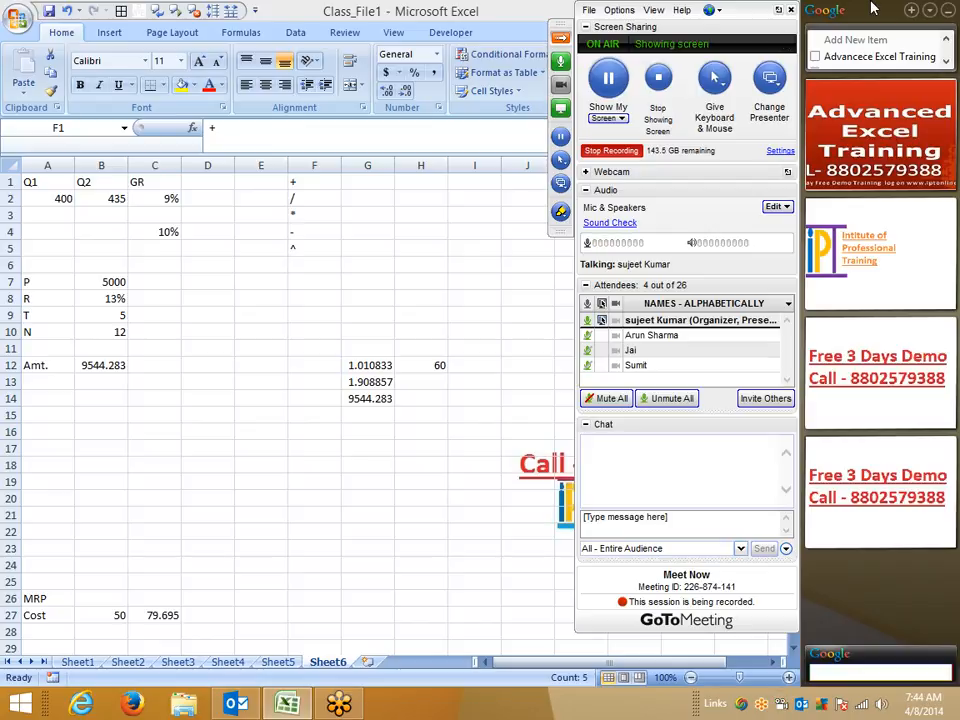
click(612, 152)
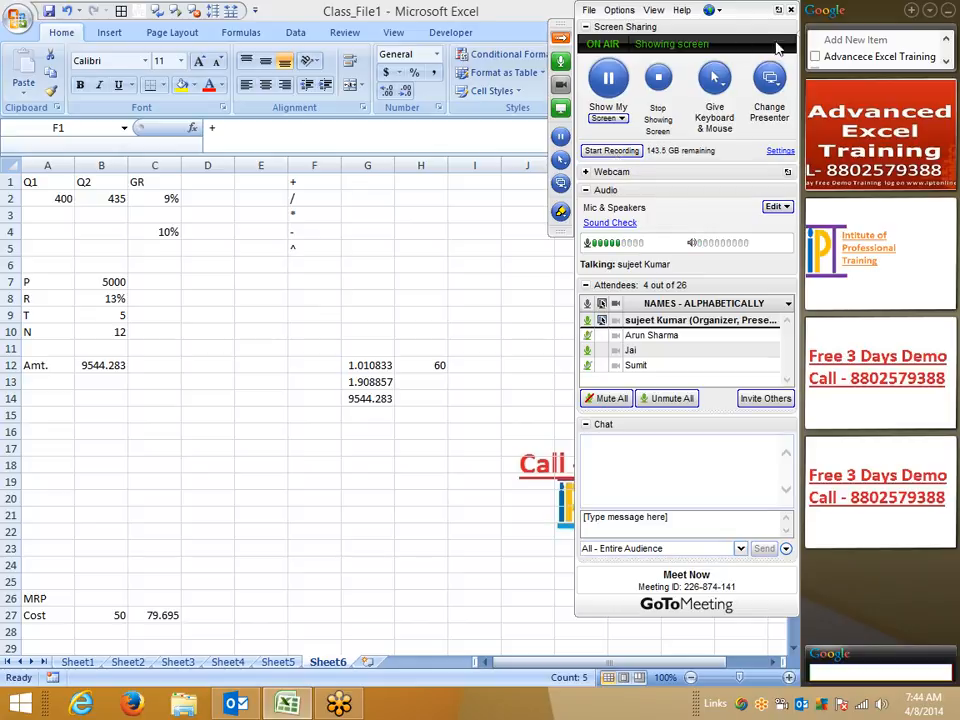
click(790, 10)
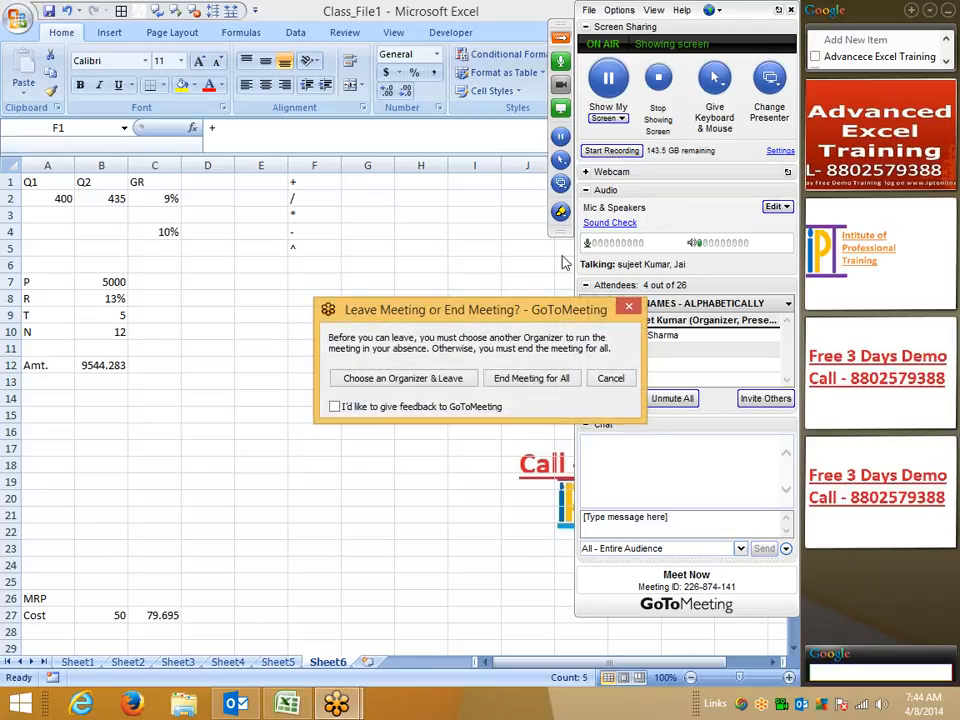
click(530, 378)
click(530, 376)
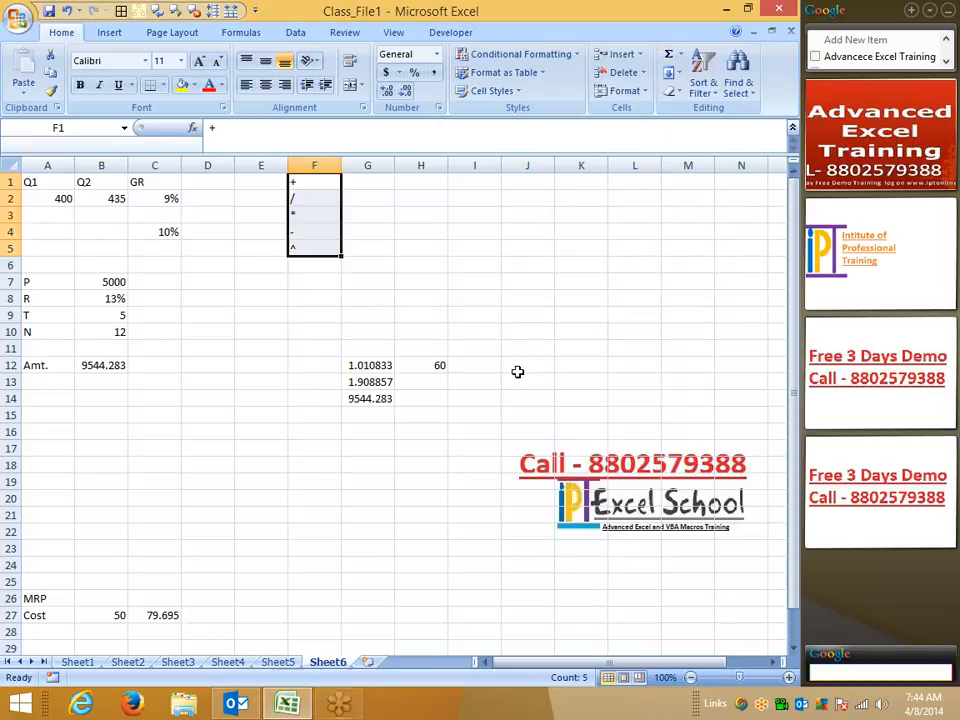